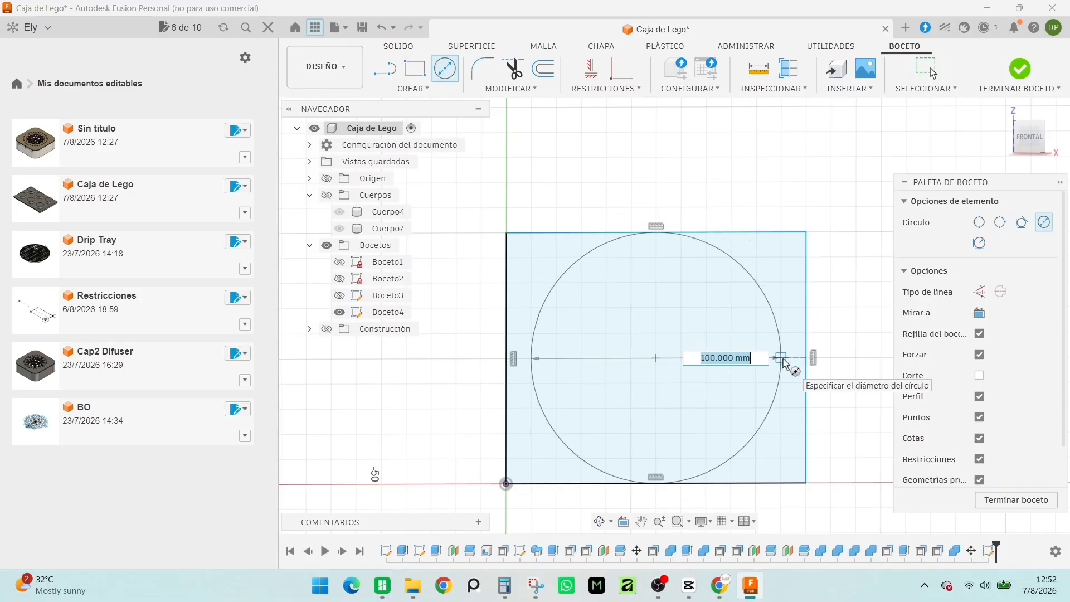
# - Draw a 100 mm diameter circle centred inside the rectangle
pyautogui.click(783, 363)
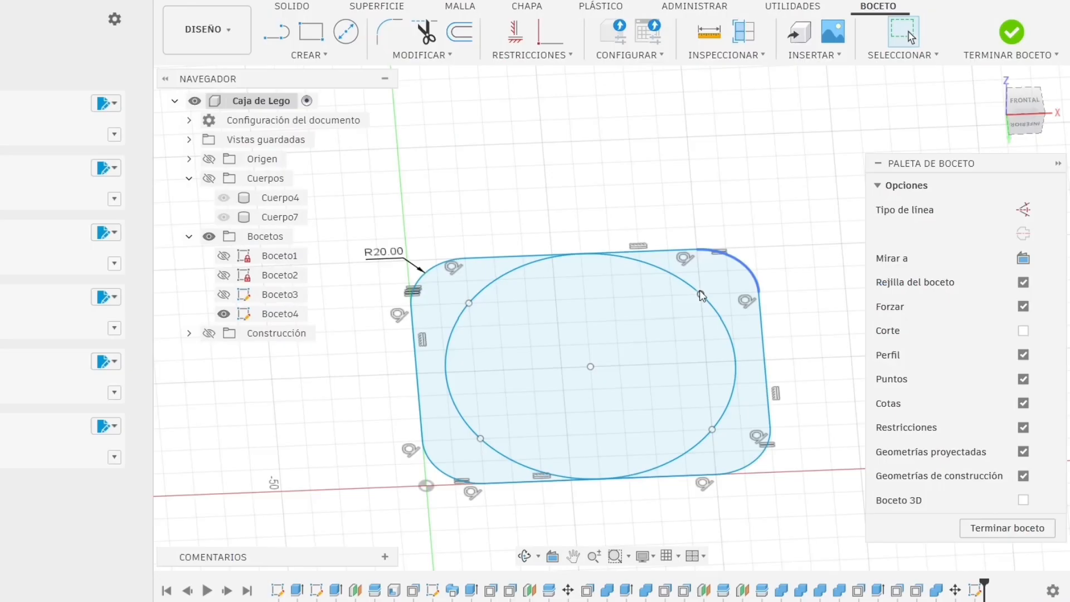
pyautogui.moveTo(705, 287); pyautogui.dragTo(660, 333)
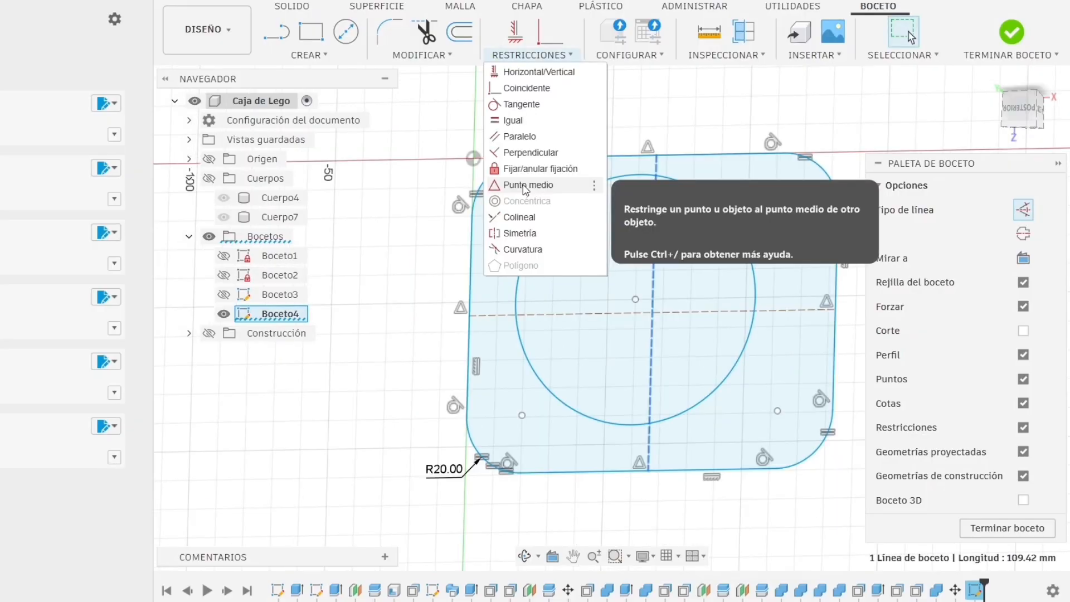
# - Constrain the circle's centre to the construction line's midpoint and make the circle coincident with the midpoint of the outline's upper edge
pyautogui.click(530, 186)
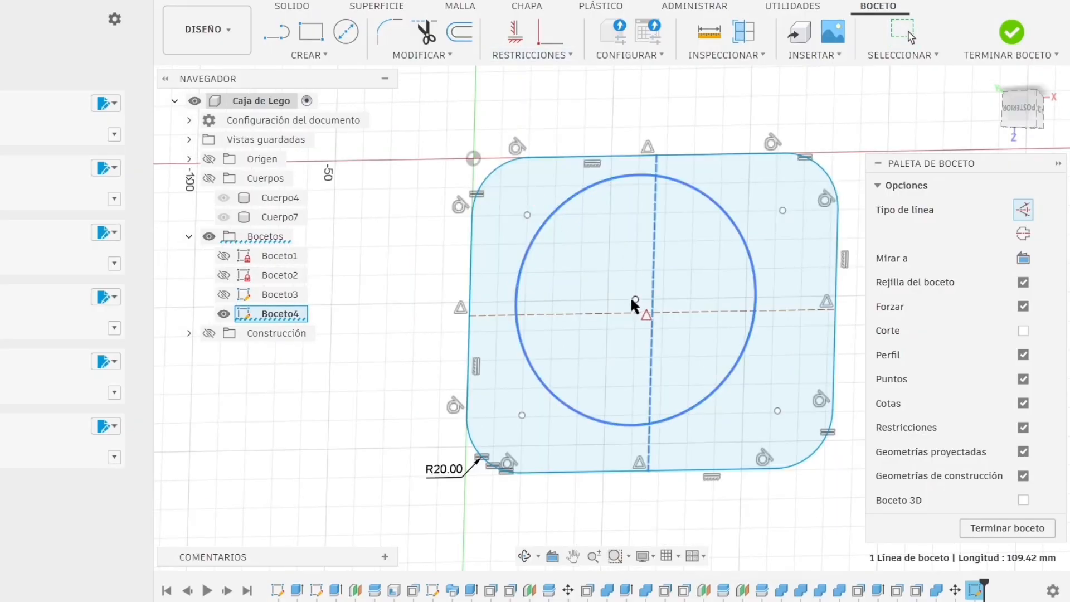
pyautogui.click(632, 299)
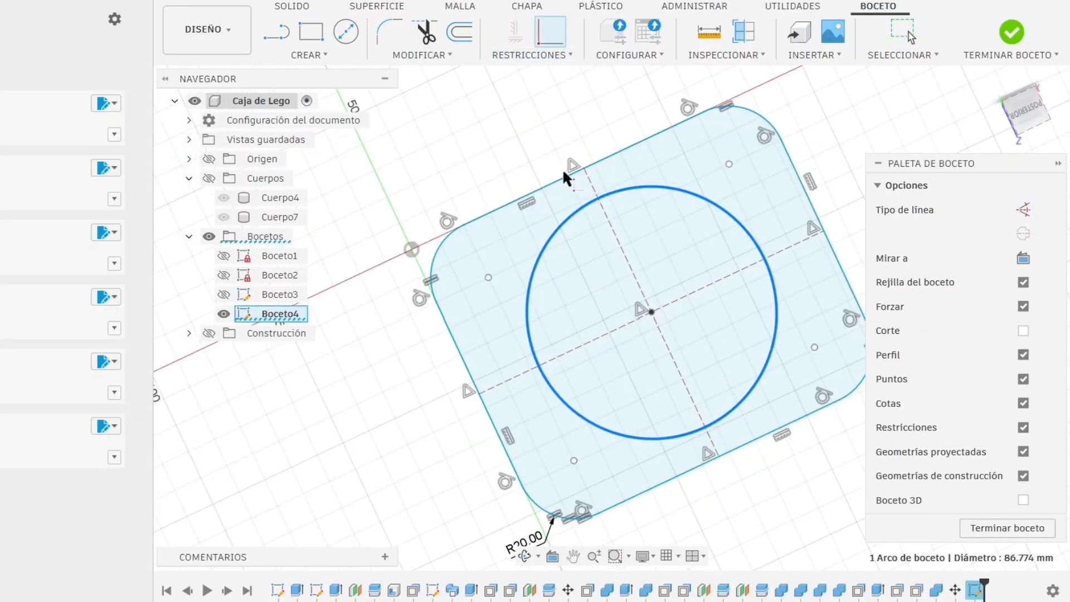
pyautogui.click(583, 164)
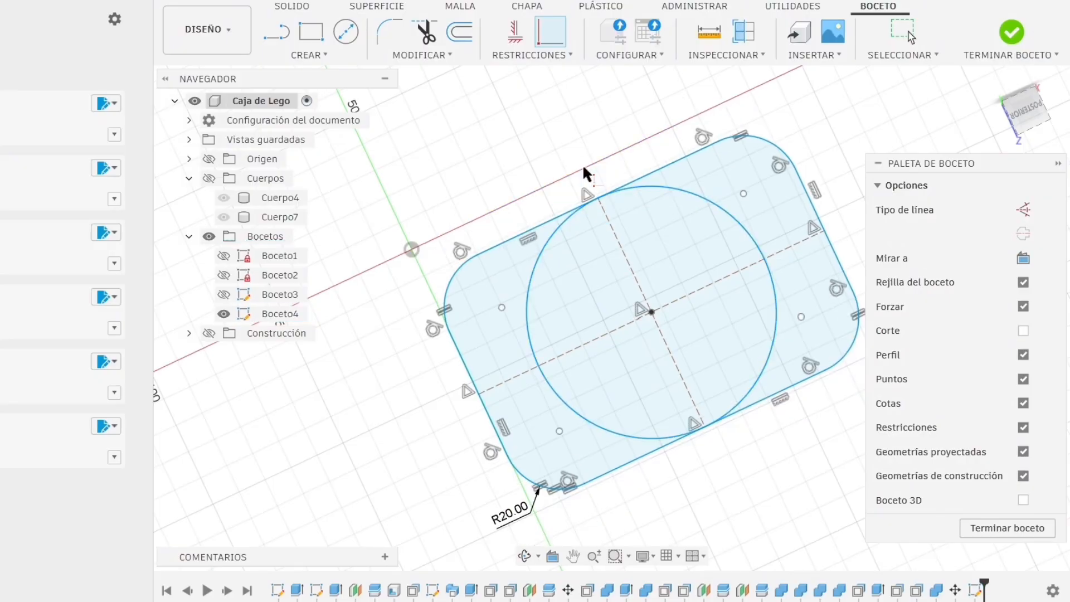
pyautogui.rightClick(808, 458)
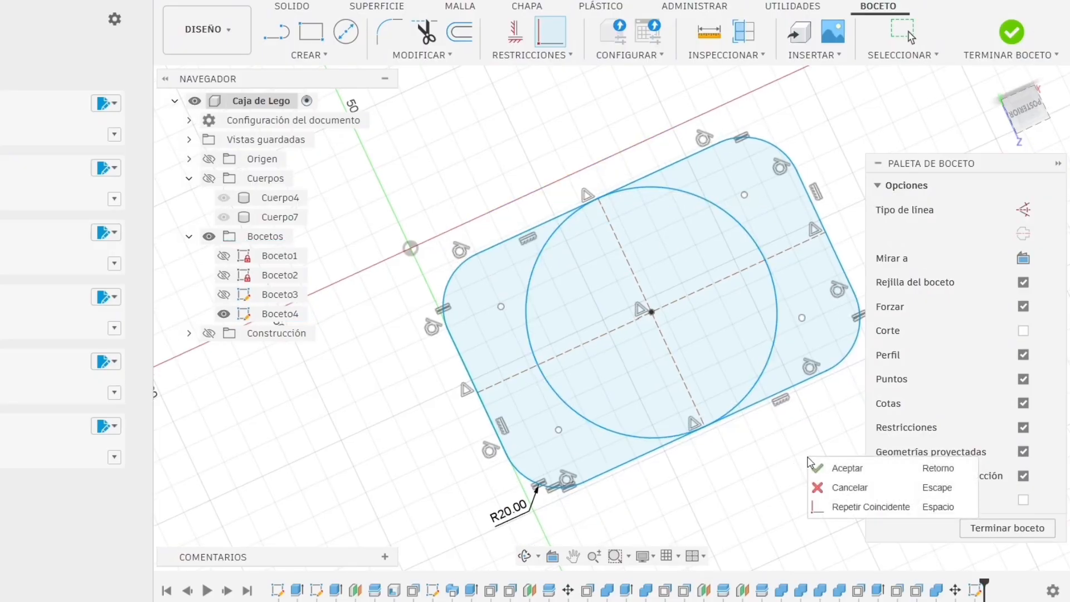
pyautogui.click(818, 468)
pyautogui.moveTo(707, 446)
pyautogui.mouseDown(button='middle')
pyautogui.moveTo(614, 411)
pyautogui.moveTo(631, 404)
pyautogui.moveTo(652, 466)
pyautogui.moveTo(731, 415)
pyautogui.mouseUp(button='middle')
pyautogui.scroll(-1, 685, 438)
pyautogui.moveTo(768, 316); pyautogui.dragTo(678, 249)
pyautogui.keyDown('shift'); pyautogui.moveTo(679, 249); pyautogui.dragTo(691, 262, button='middle'); pyautogui.keyUp('shift')
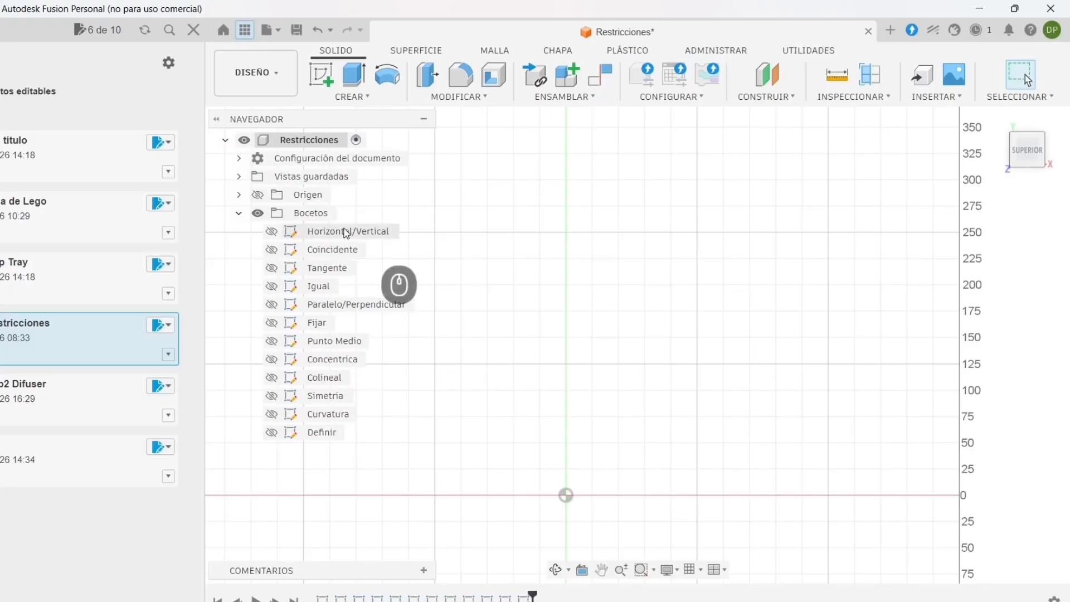
# - Show the Horizontal/Vertical sketch in the Restricciones document and open it for editing
pyautogui.click(271, 231)
pyautogui.scroll(-3, 536, 405)
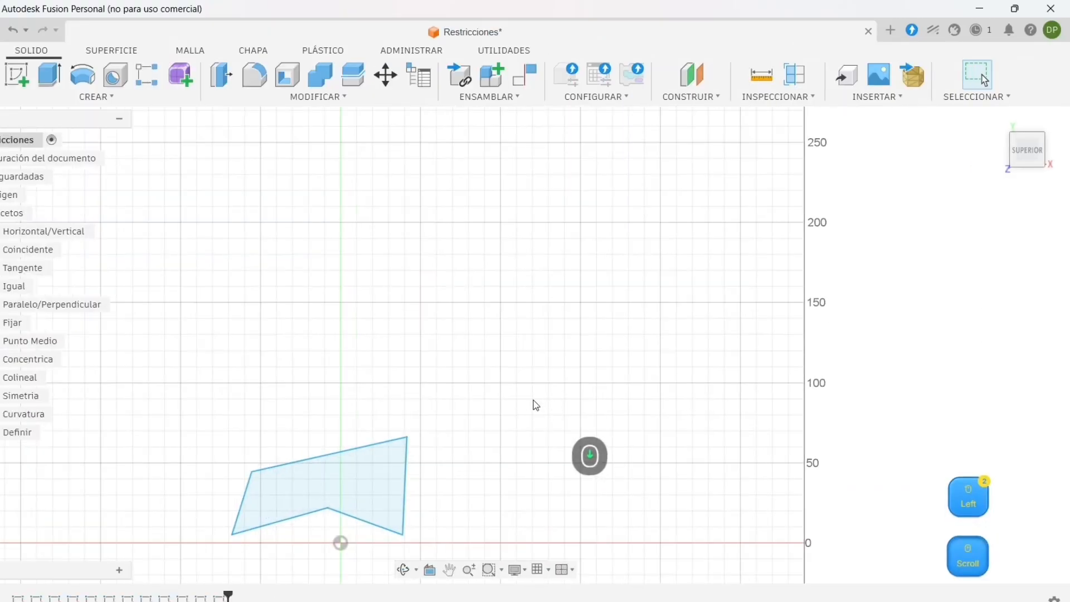
pyautogui.moveTo(536, 405)
pyautogui.mouseDown(button='middle')
pyautogui.moveTo(477, 339)
pyautogui.moveTo(607, 256)
pyautogui.mouseUp(button='middle')
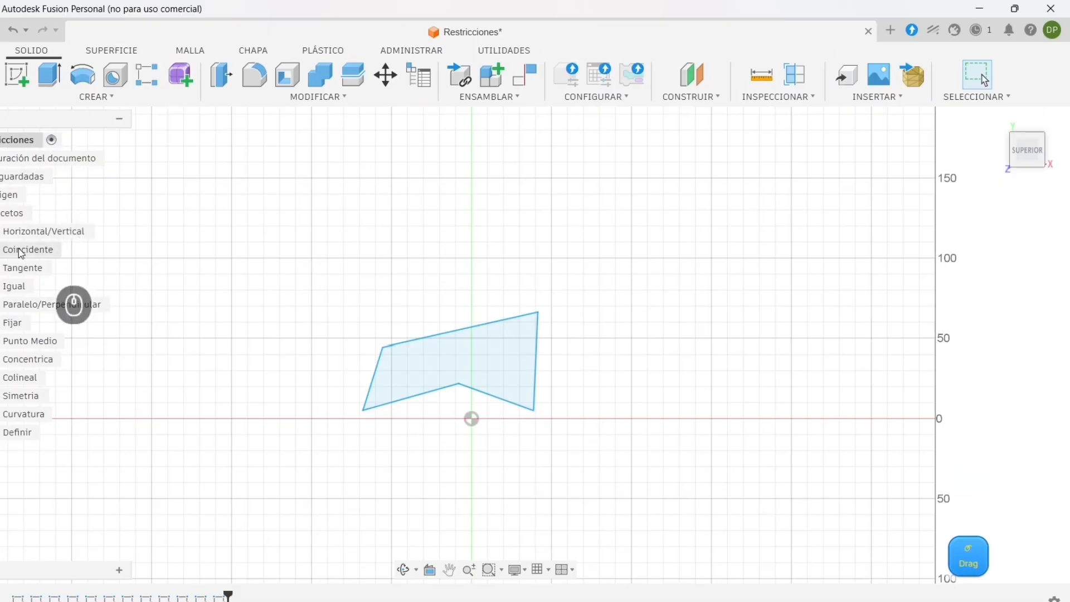
pyautogui.doubleClick(34, 233)
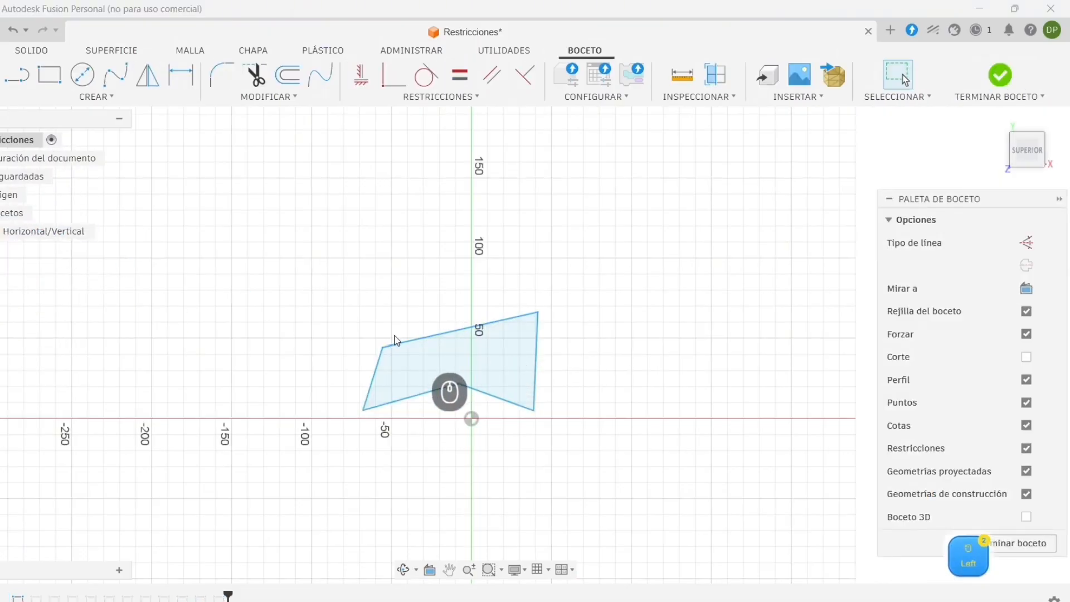
# - Apply Horizontal/Vertical constraints to all five lines of the irregular profile to square it into a rectangle
pyautogui.click(361, 75)
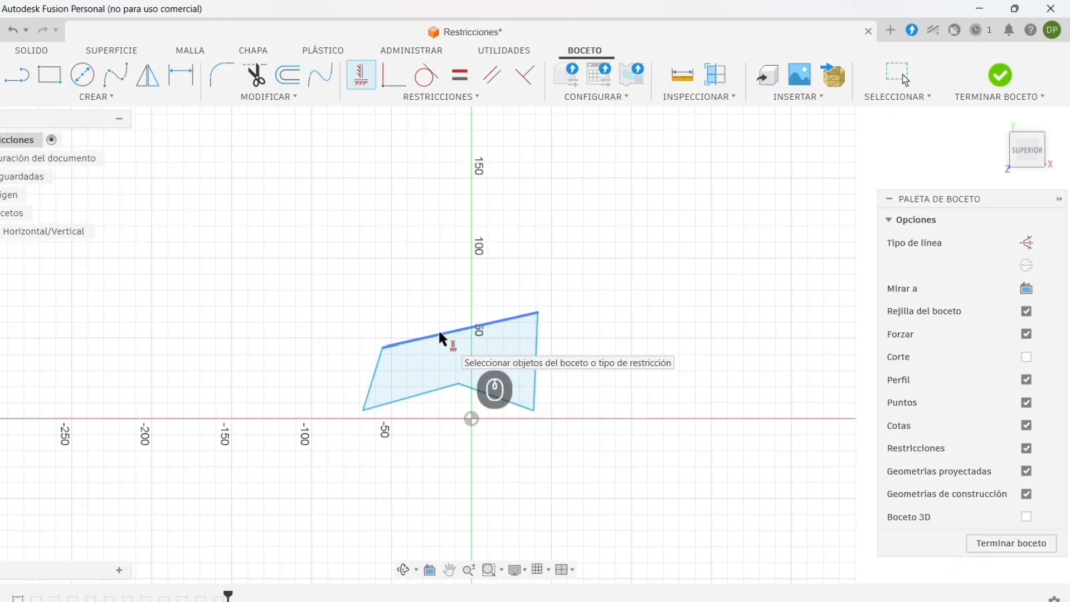
pyautogui.click(439, 342)
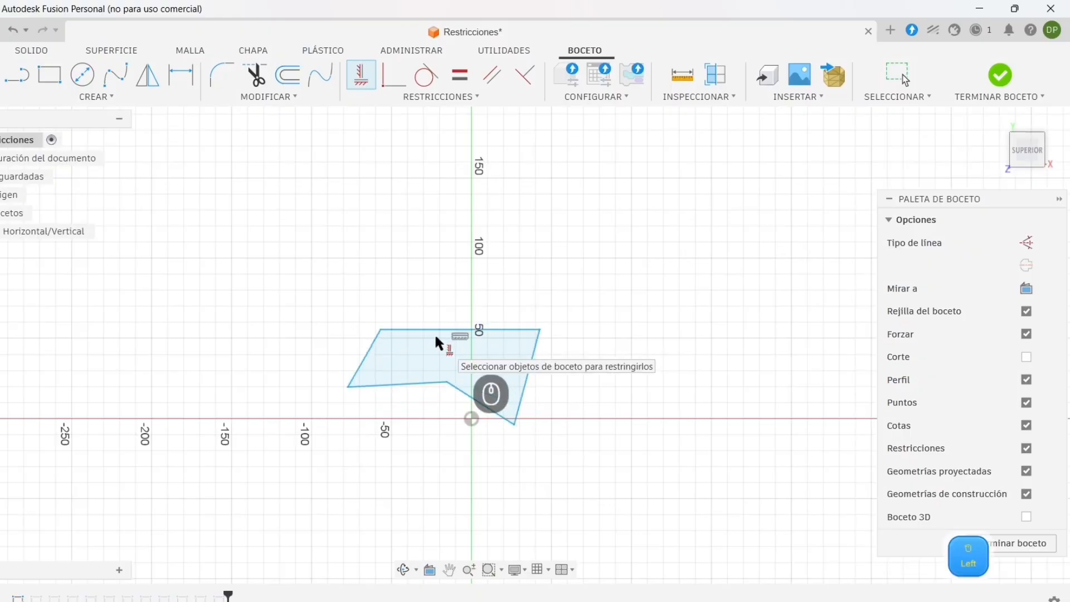
pyautogui.click(373, 344)
pyautogui.click(527, 377)
pyautogui.click(482, 404)
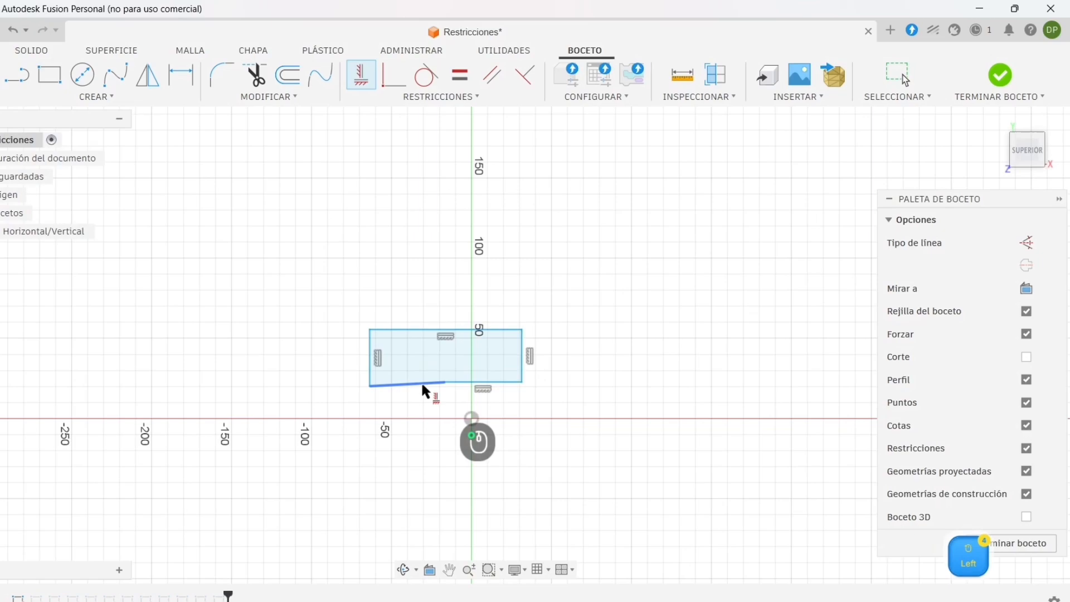
pyautogui.click(423, 384)
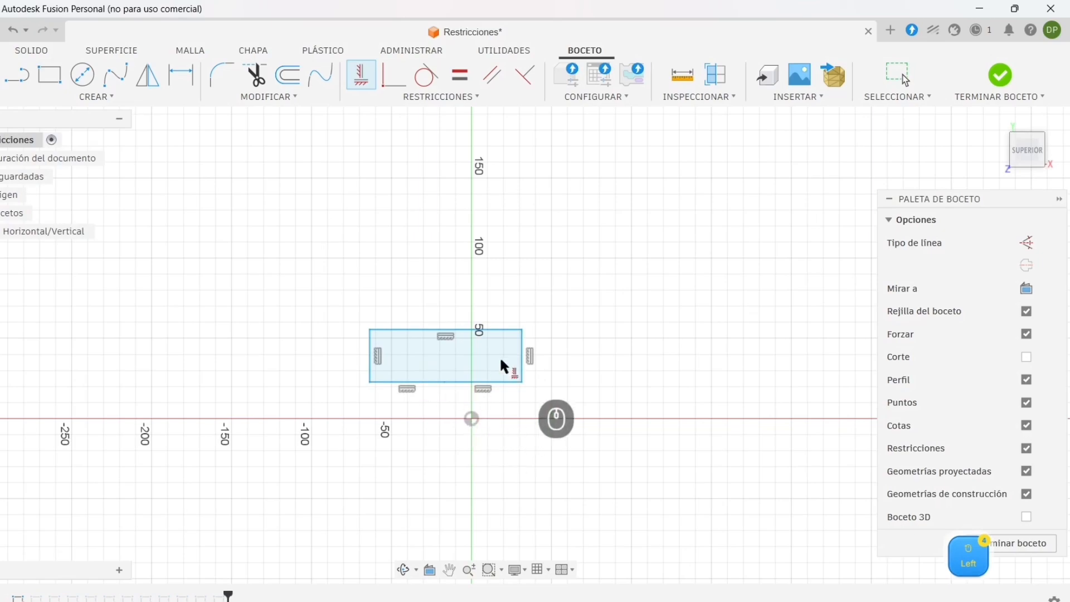
pyautogui.scroll(-4, 534, 367)
pyautogui.scroll(-3, 534, 374)
pyautogui.moveTo(232, 349); pyautogui.dragTo(402, 401, button='middle')
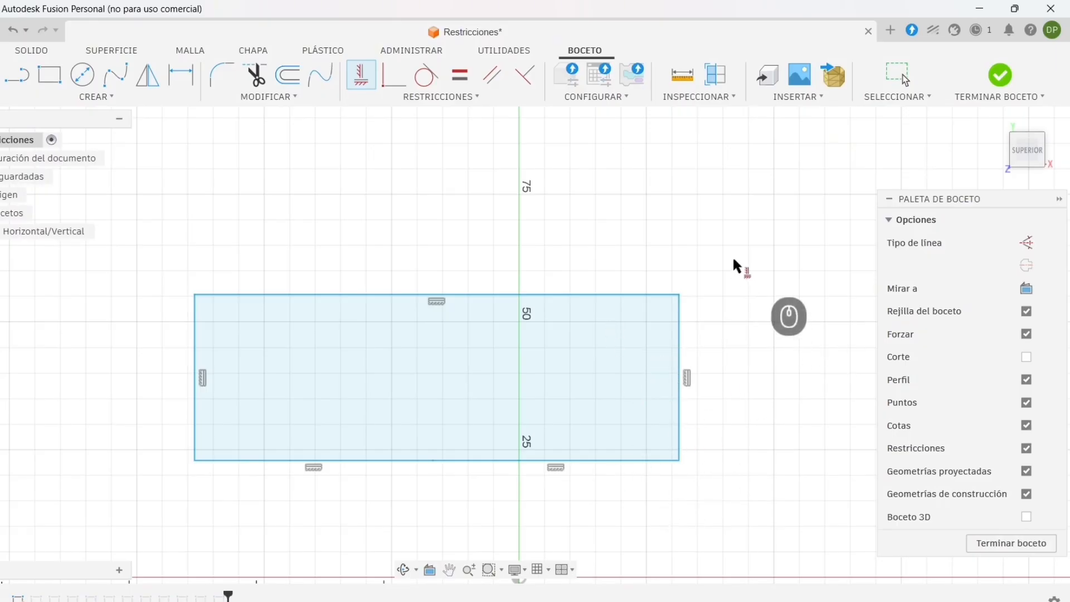
# - Finish the Horizontal/Vertical sketch, hide it, and show and open the Coincidente sketch for editing
pyautogui.click(995, 80)
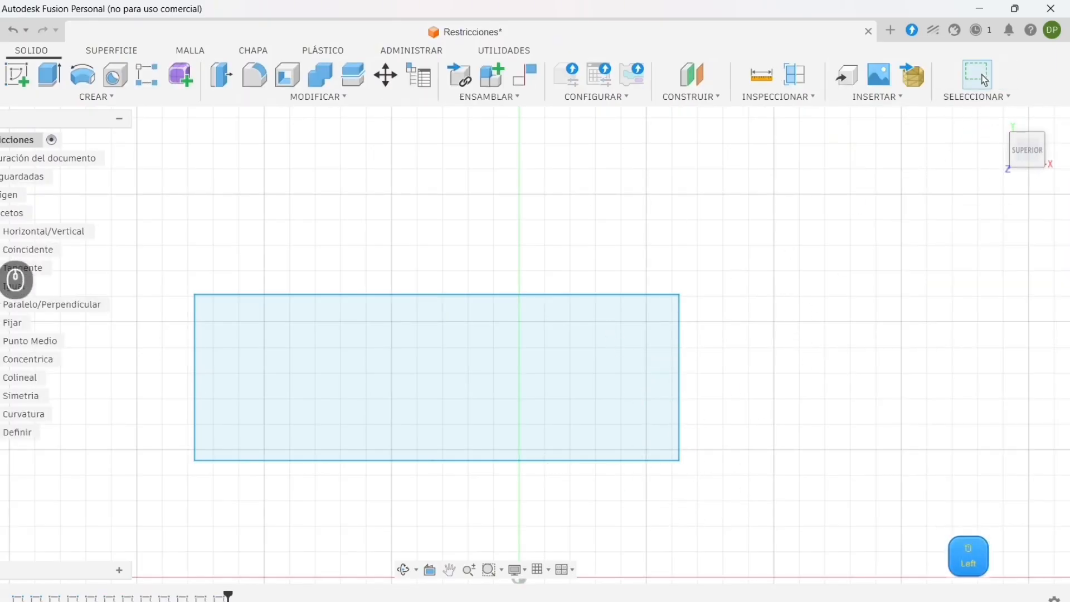
pyautogui.click(0, 233)
pyautogui.click(0, 252)
pyautogui.moveTo(594, 387)
pyautogui.mouseDown(button='middle')
pyautogui.moveTo(475, 267)
pyautogui.moveTo(475, 294)
pyautogui.moveTo(437, 333)
pyautogui.moveTo(419, 285)
pyautogui.moveTo(452, 305)
pyautogui.mouseUp(button='middle')
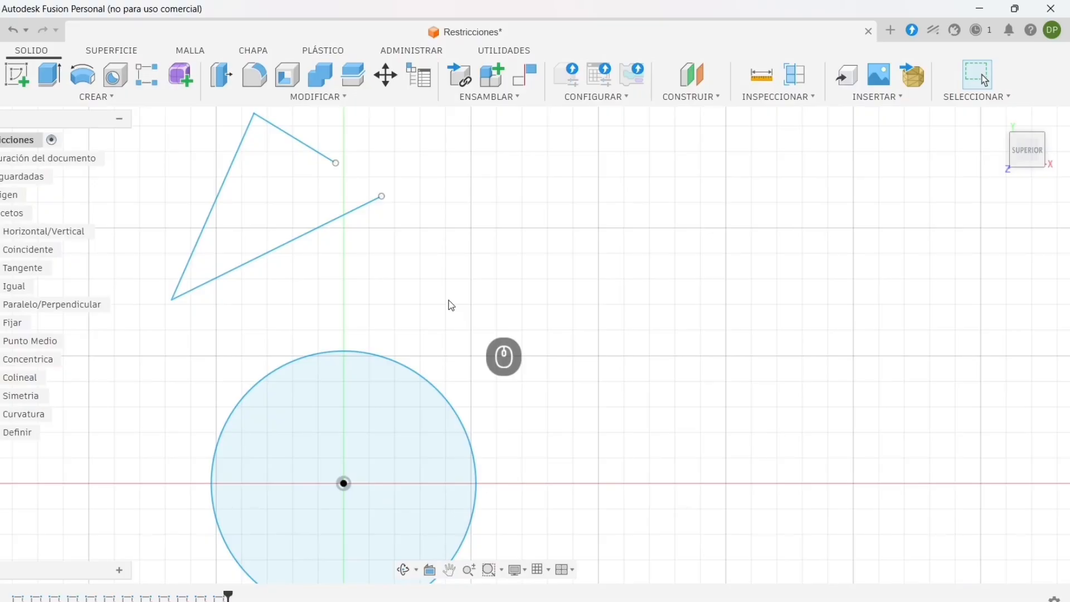
pyautogui.doubleClick(28, 249)
pyautogui.hotkey('ctrl', 'z')
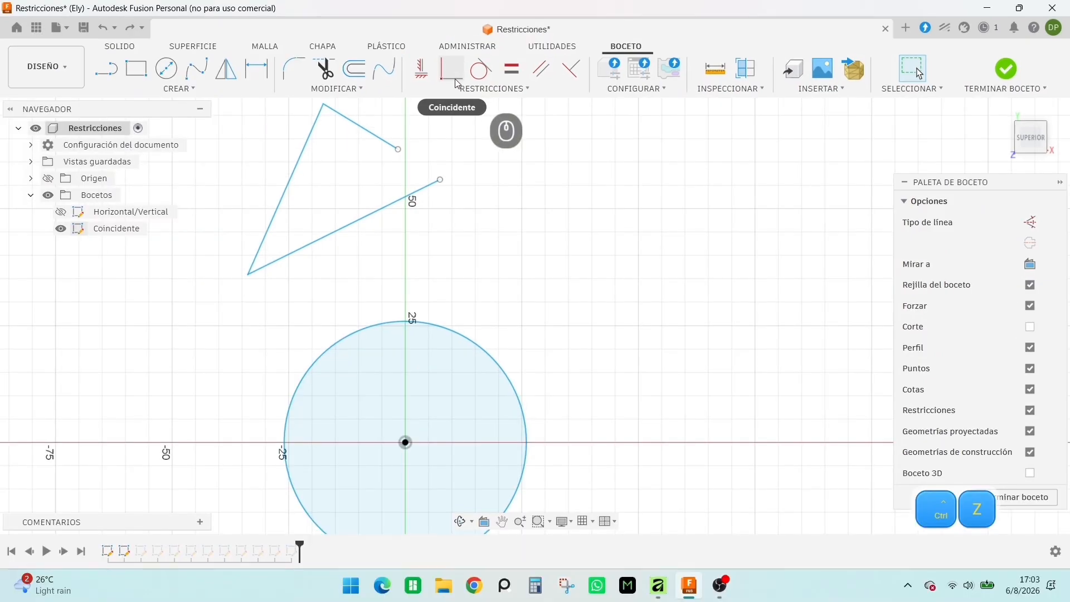
# - Make the two open line endpoints coincident to close the triangle, and pull the joined corner outward to test it
pyautogui.click(442, 67)
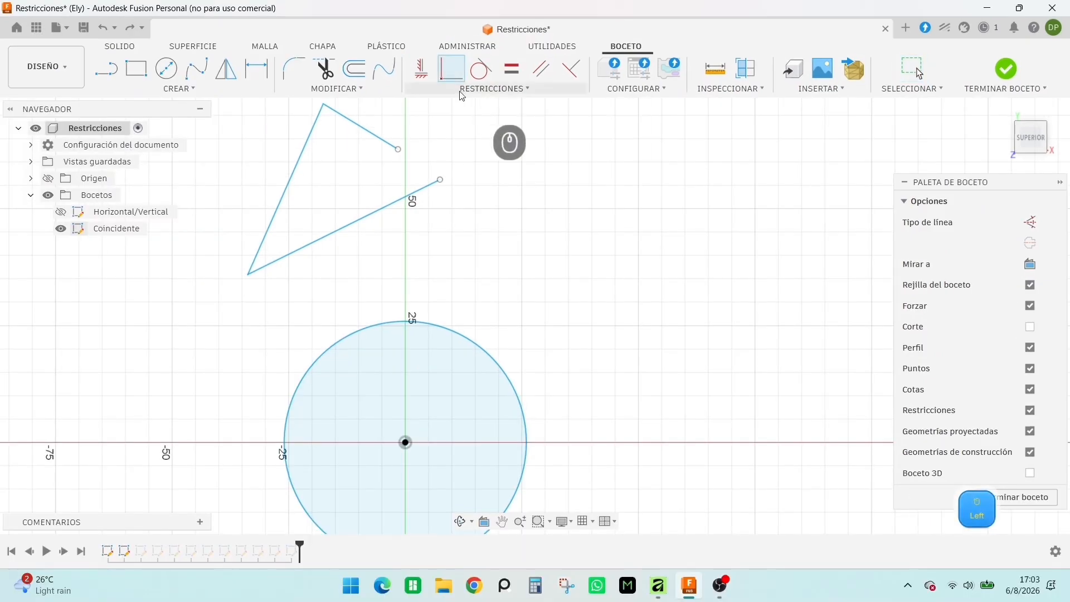
pyautogui.click(441, 181)
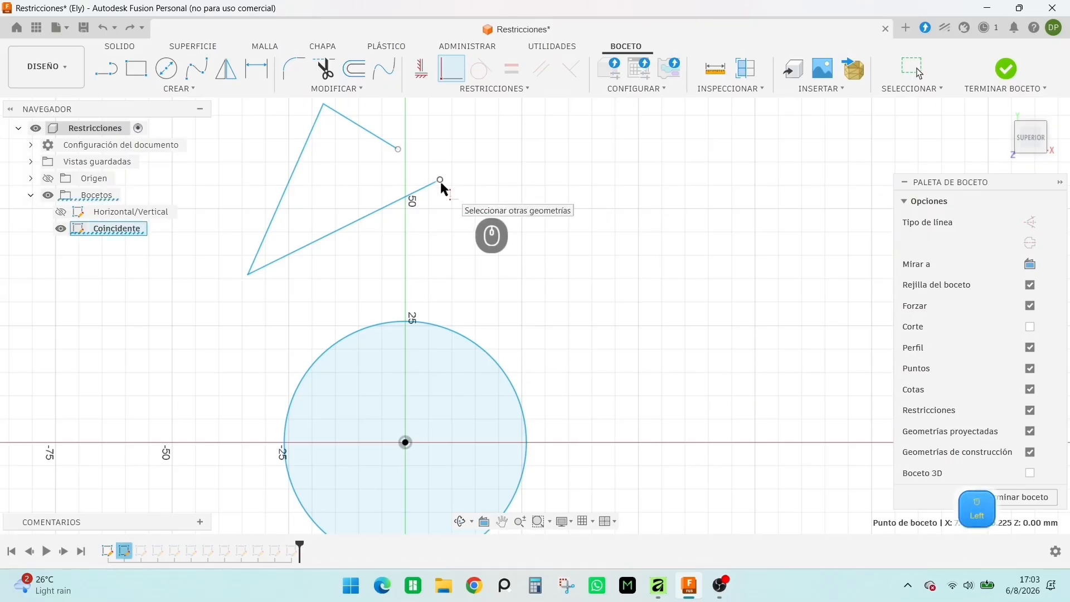
pyautogui.click(397, 149)
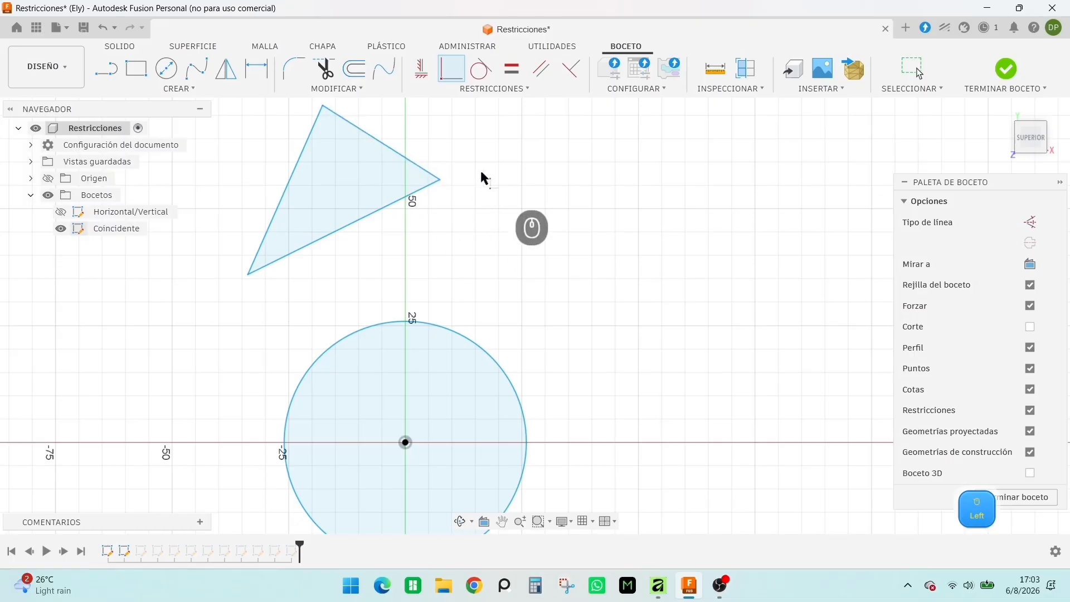
pyautogui.rightClick(438, 175)
pyautogui.click(433, 178)
pyautogui.moveTo(440, 180); pyautogui.dragTo(498, 229)
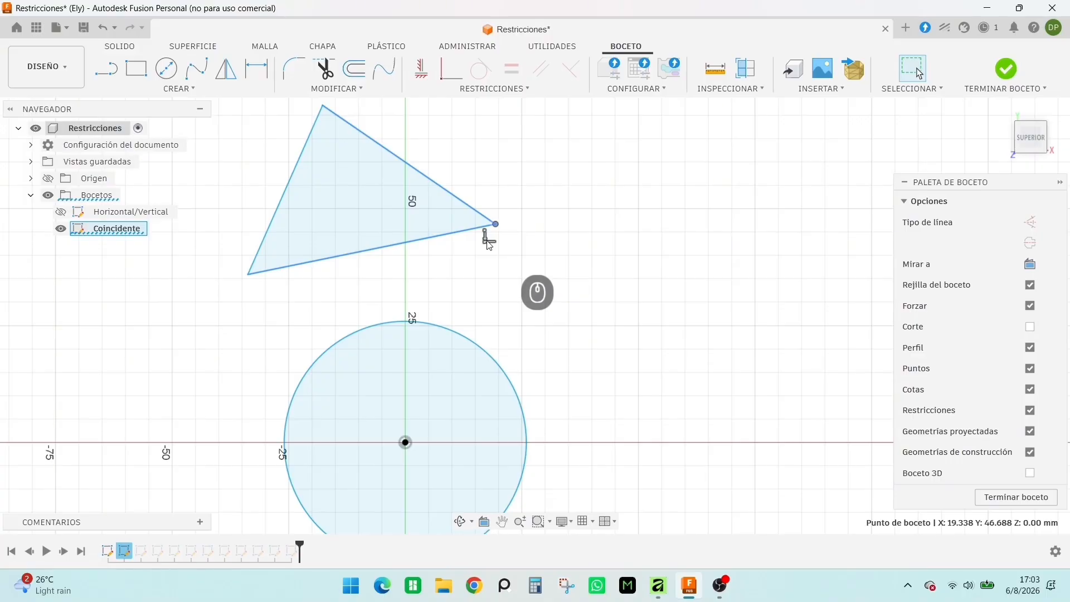
# - Delete the coincident constraint at the triangle's outer corner and pull the two endpoints apart
pyautogui.click(488, 245)
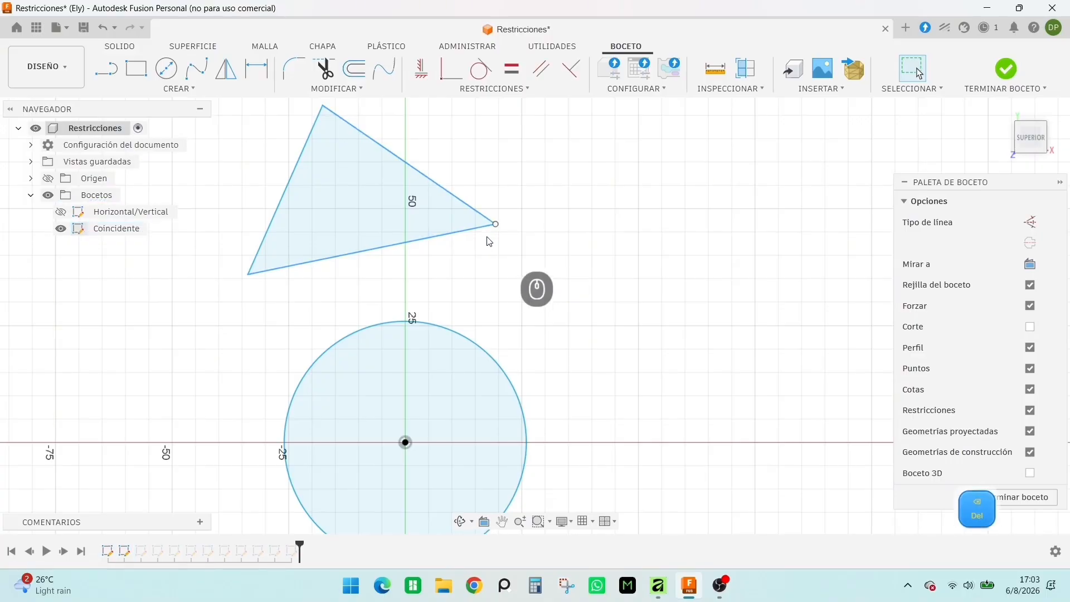
pyautogui.moveTo(495, 226); pyautogui.dragTo(495, 190)
# - Rejoin the two separated line endpoints with a Coincident constraint
pyautogui.click(452, 69)
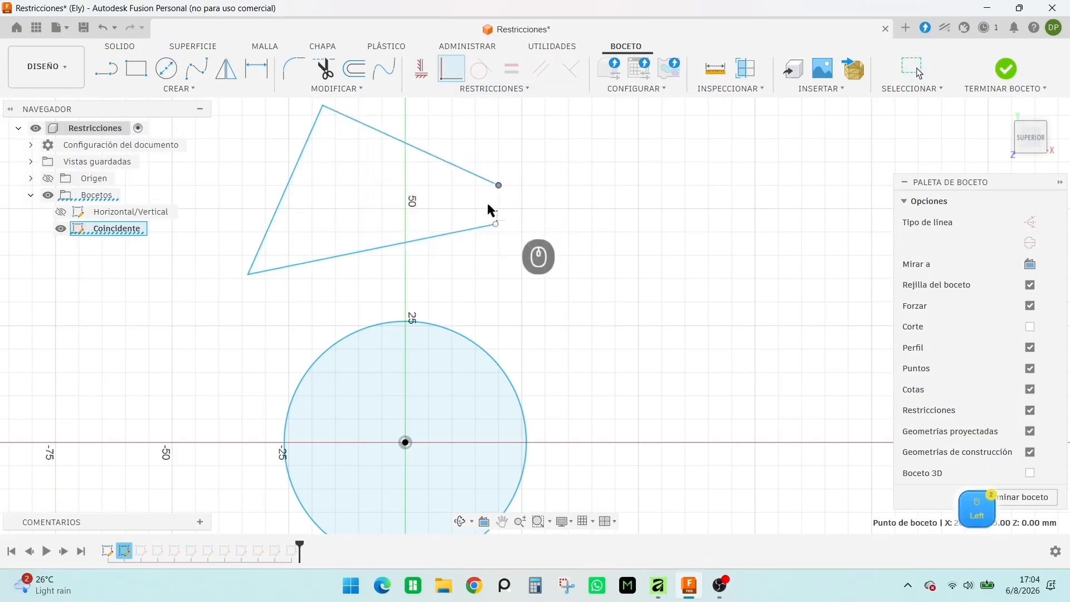
pyautogui.click(495, 226)
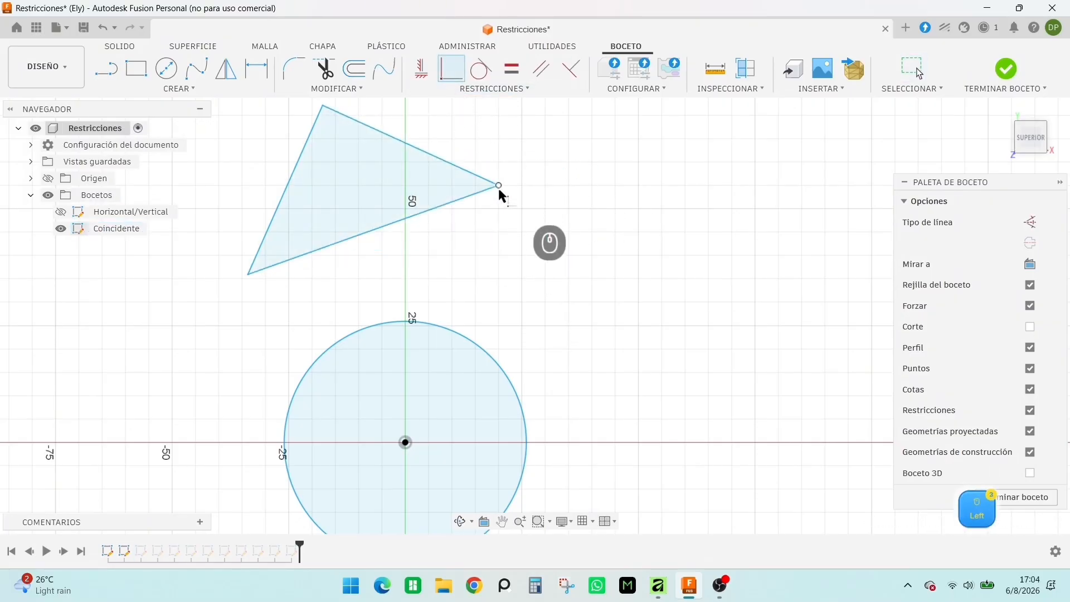
pyautogui.rightClick(505, 321)
pyautogui.click(525, 304)
# - Constrain the triangle's joined corner to lie on the circle with a Coincident constraint
pyautogui.moveTo(525, 304)
pyautogui.mouseDown(button='middle')
pyautogui.moveTo(617, 287)
pyautogui.moveTo(539, 277)
pyautogui.mouseUp(button='middle')
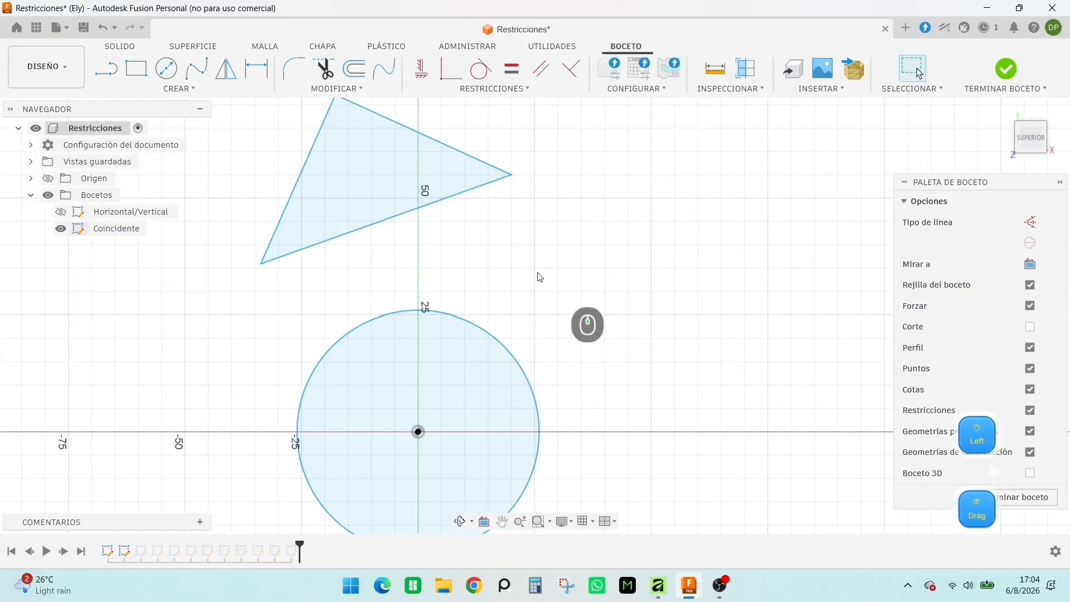
pyautogui.click(510, 176)
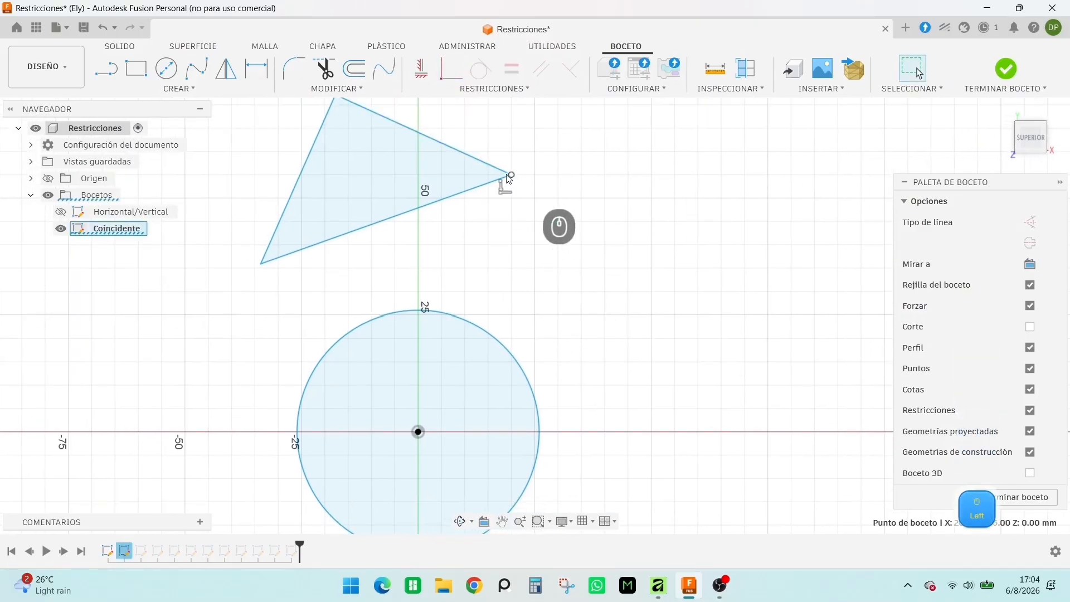
pyautogui.click(451, 68)
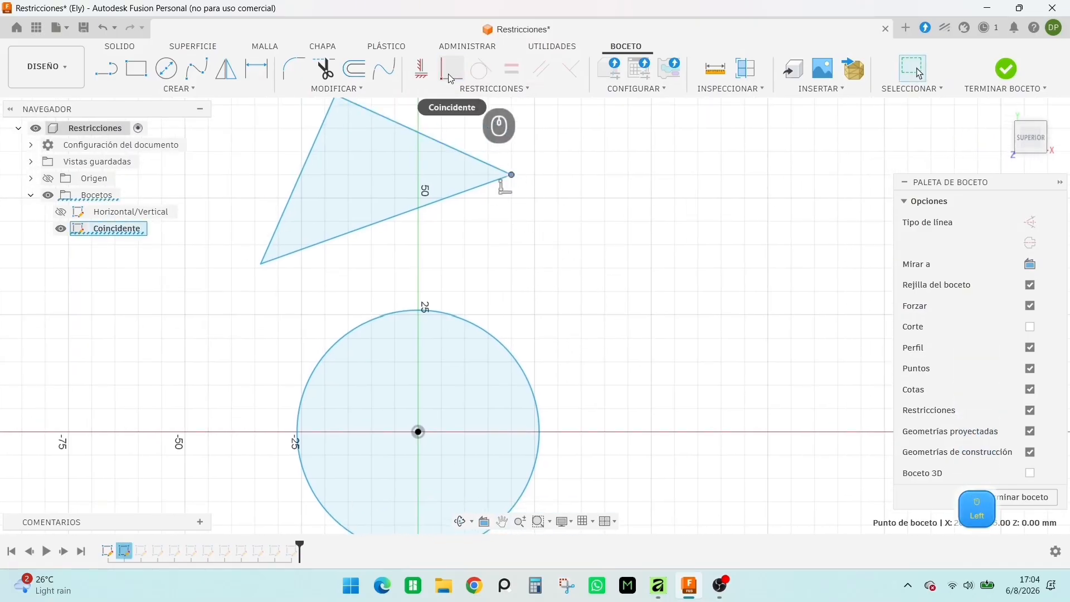
pyautogui.click(478, 331)
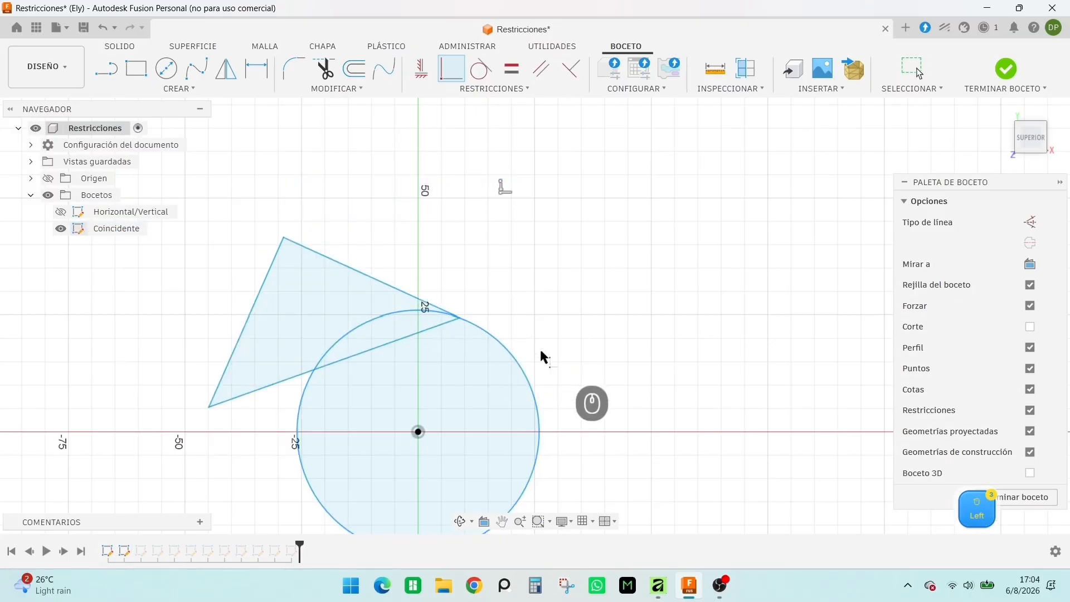
pyautogui.rightClick(475, 268)
pyautogui.click(516, 272)
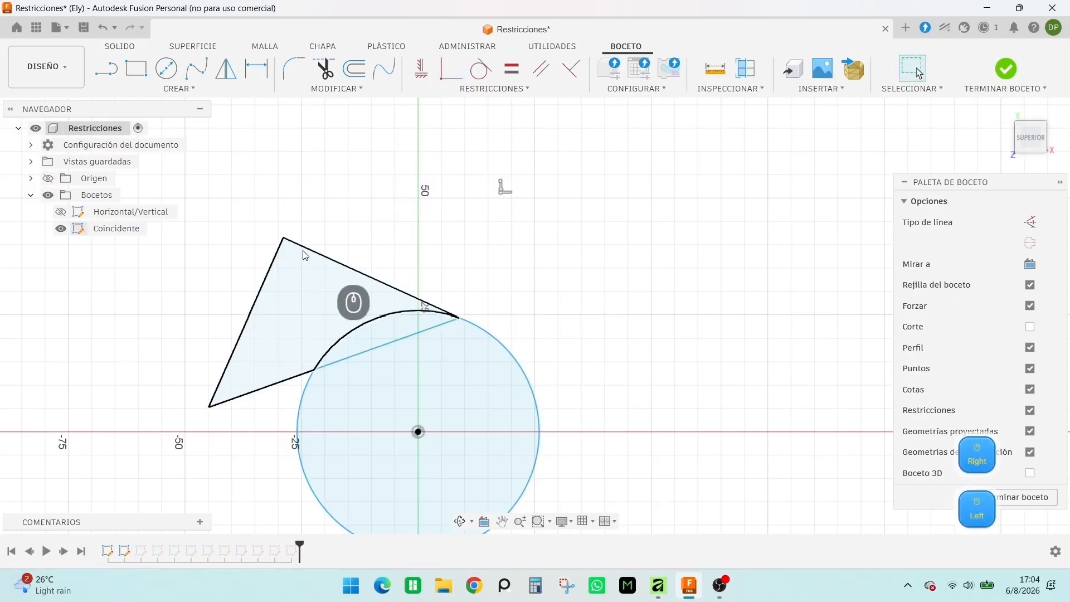
# - Reposition the triangle's two free corners above the circle and slide its constrained corner along the circle to test the constraint
pyautogui.moveTo(283, 238)
pyautogui.mouseDown()
pyautogui.moveTo(199, 396)
pyautogui.moveTo(263, 218)
pyautogui.moveTo(279, 204)
pyautogui.mouseUp()
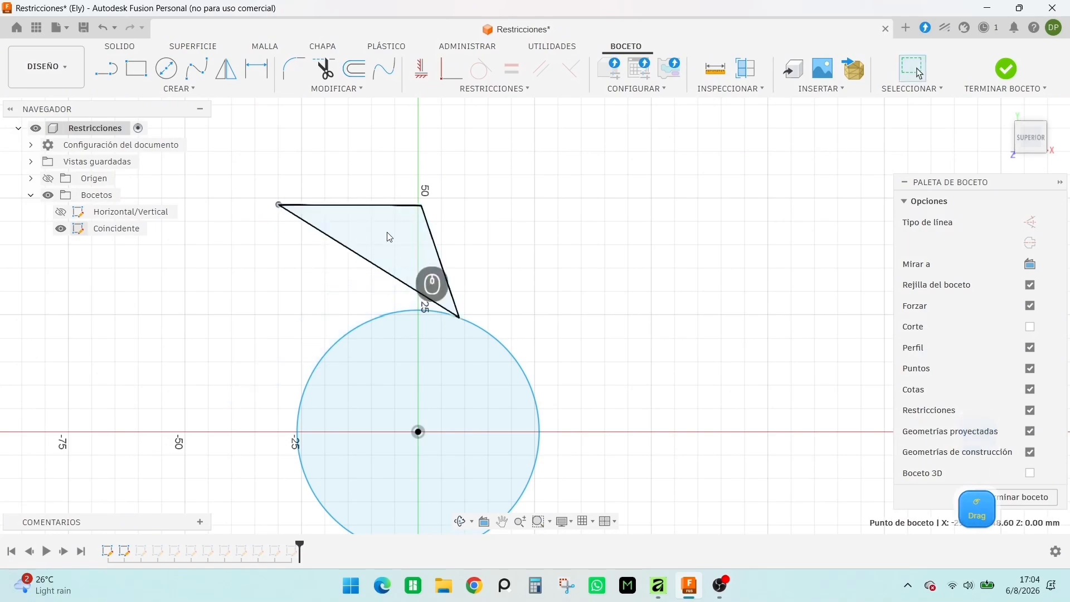
pyautogui.moveTo(423, 207)
pyautogui.mouseDown()
pyautogui.moveTo(562, 209)
pyautogui.moveTo(634, 240)
pyautogui.mouseUp()
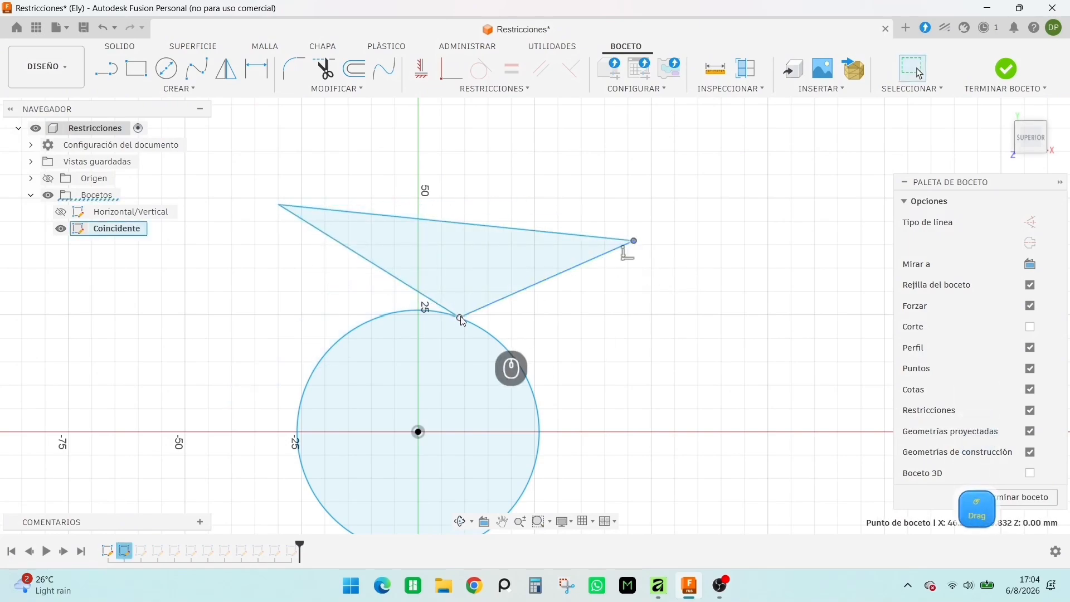
pyautogui.moveTo(462, 320)
pyautogui.mouseDown()
pyautogui.moveTo(531, 358)
pyautogui.moveTo(493, 326)
pyautogui.moveTo(293, 369)
pyautogui.moveTo(366, 331)
pyautogui.moveTo(299, 284)
pyautogui.moveTo(279, 304)
pyautogui.moveTo(394, 270)
pyautogui.moveTo(505, 285)
pyautogui.moveTo(394, 264)
pyautogui.moveTo(353, 280)
pyautogui.mouseUp()
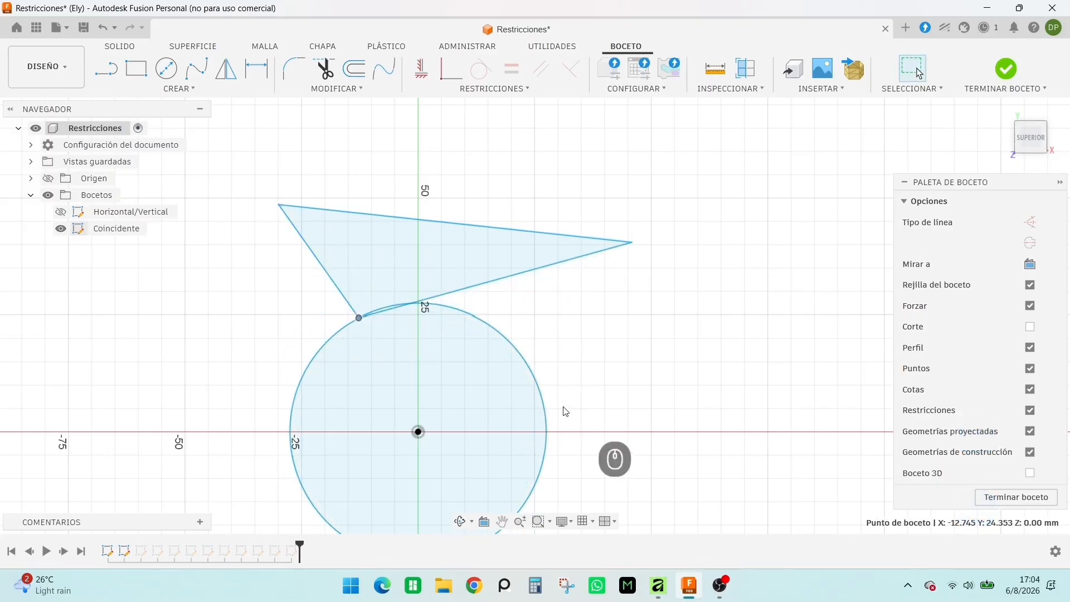
# - Constrain the triangle's far-right corner to the origin with a Coincident constraint, and pull its on-circle corner outward to enlarge the circle
pyautogui.click(634, 246)
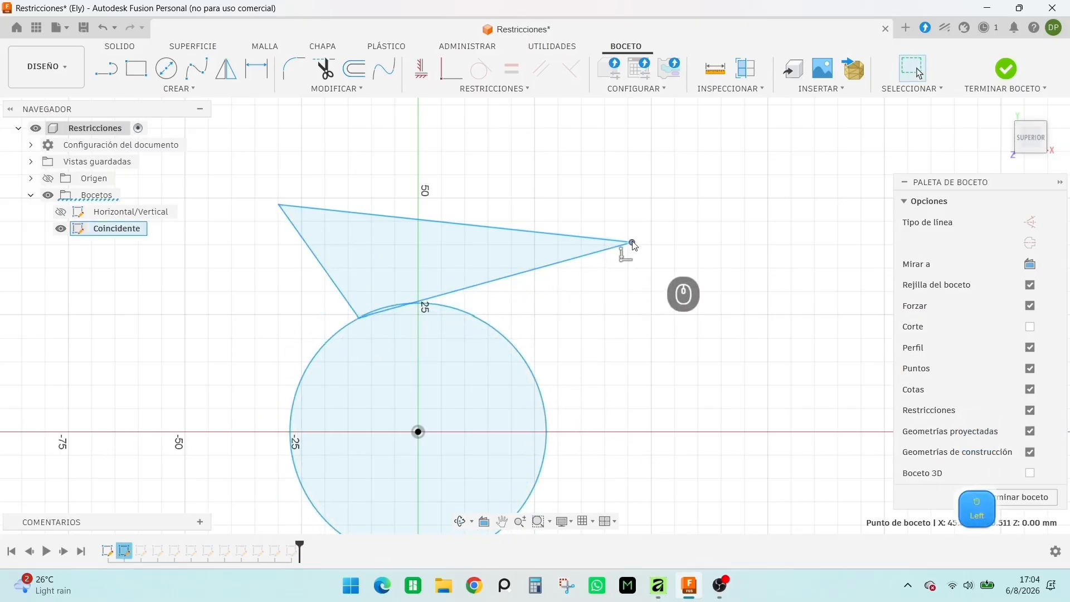
pyautogui.click(450, 69)
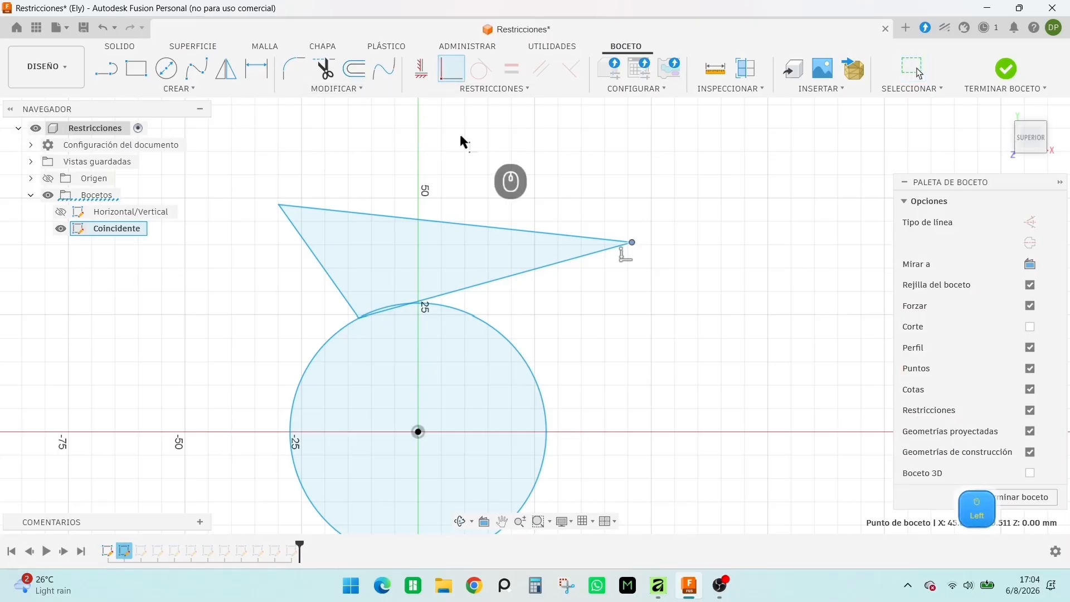
pyautogui.click(419, 431)
pyautogui.rightClick(364, 323)
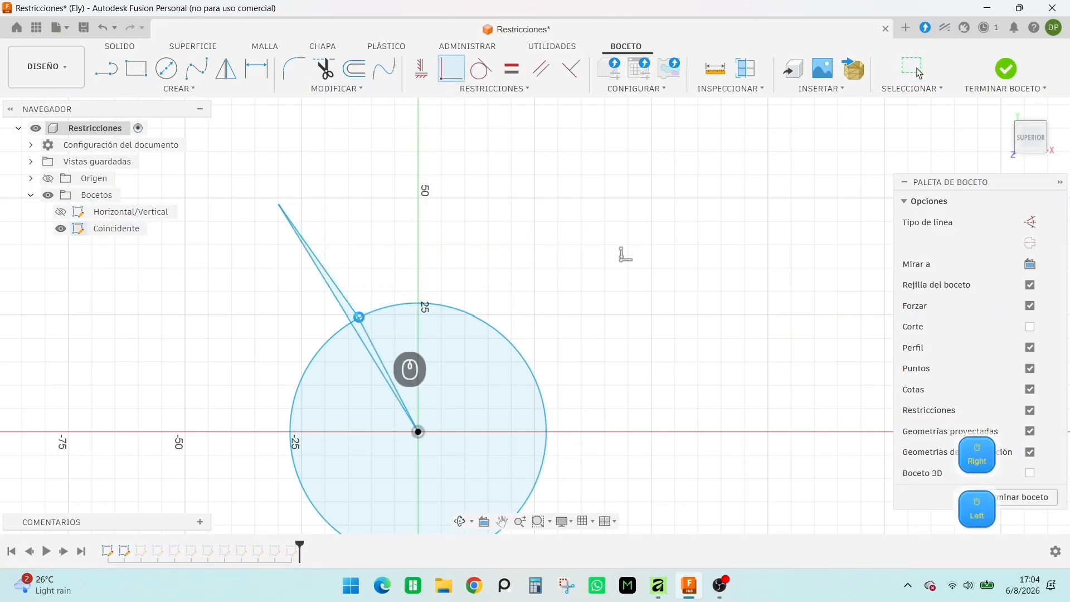
pyautogui.moveTo(359, 316)
pyautogui.mouseDown()
pyautogui.moveTo(524, 230)
pyautogui.moveTo(621, 226)
pyautogui.mouseUp()
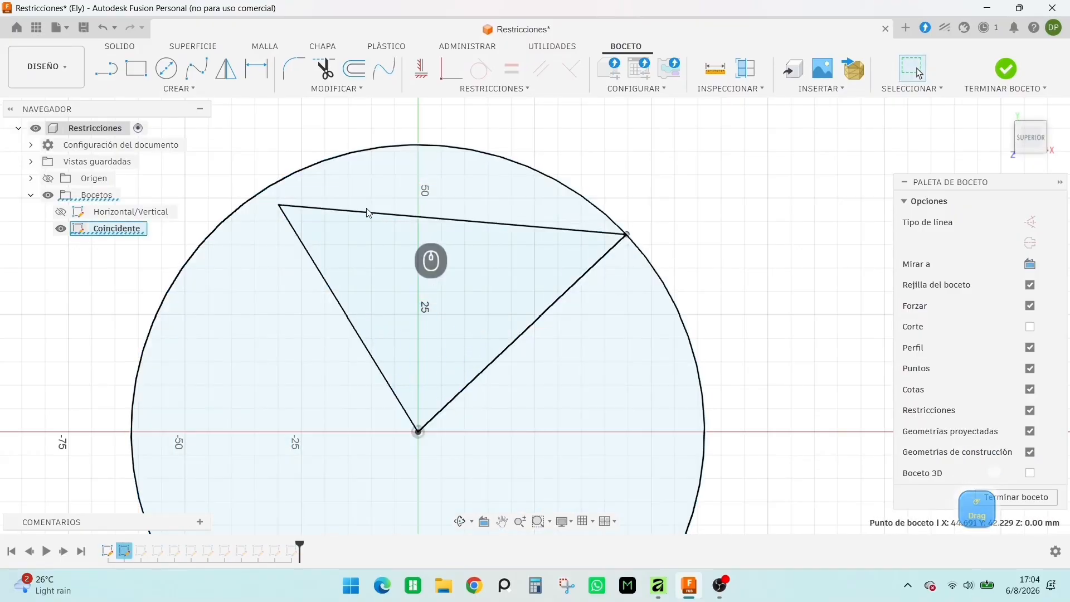
# - Place the triangle's upper-left corner on the circle without constraining it, and resize the circle to test whether the corner follows
pyautogui.click(451, 68)
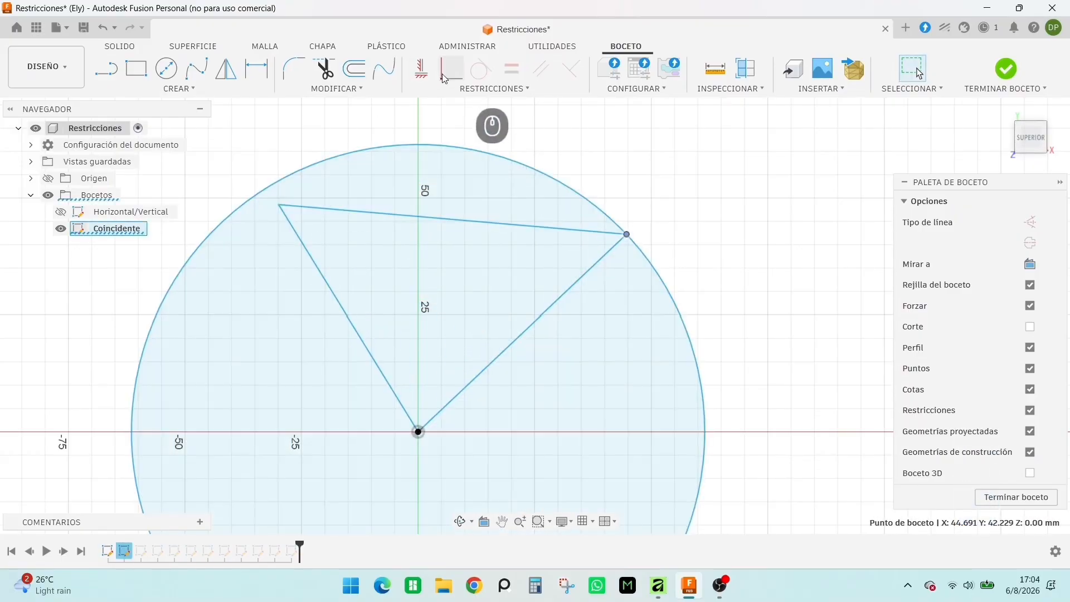
pyautogui.click(281, 205)
pyautogui.click(265, 190)
pyautogui.press('Escape')
pyautogui.moveTo(279, 202); pyautogui.dragTo(273, 184)
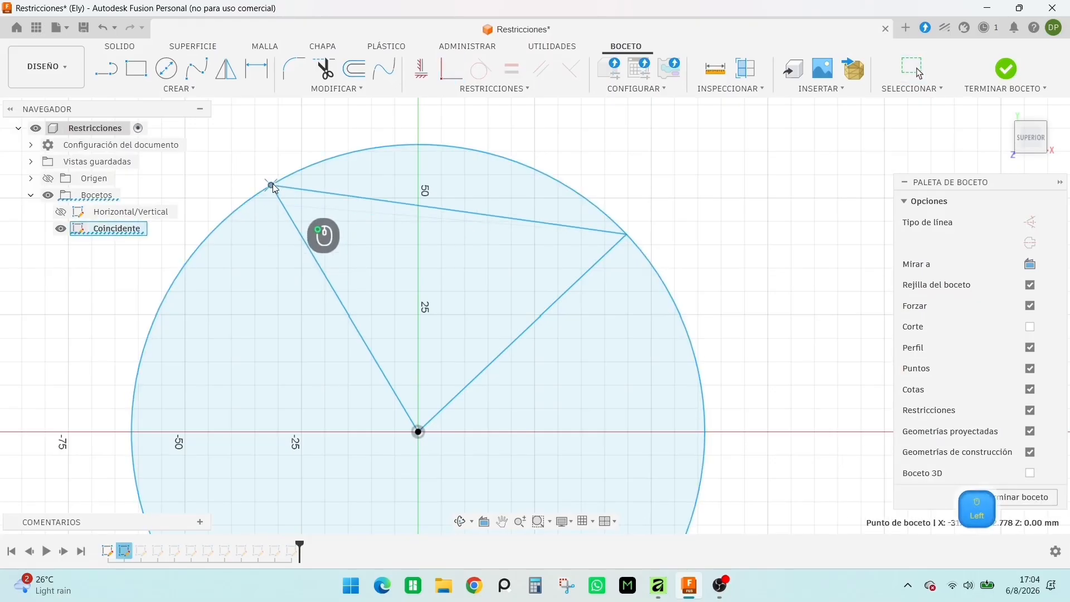
pyautogui.scroll(-3, 540, 206)
pyautogui.moveTo(497, 207); pyautogui.dragTo(570, 219)
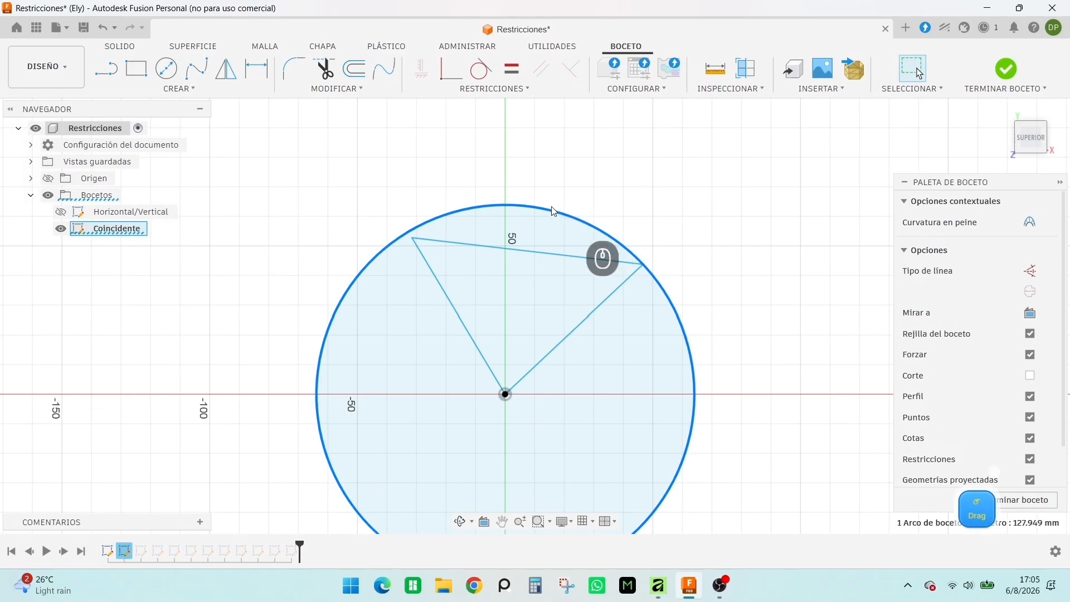
# - Constrain the triangle's upper-left corner to the circle with a Coincident constraint and resize the circle to test it
pyautogui.click(451, 69)
pyautogui.click(407, 236)
pyautogui.rightClick(395, 208)
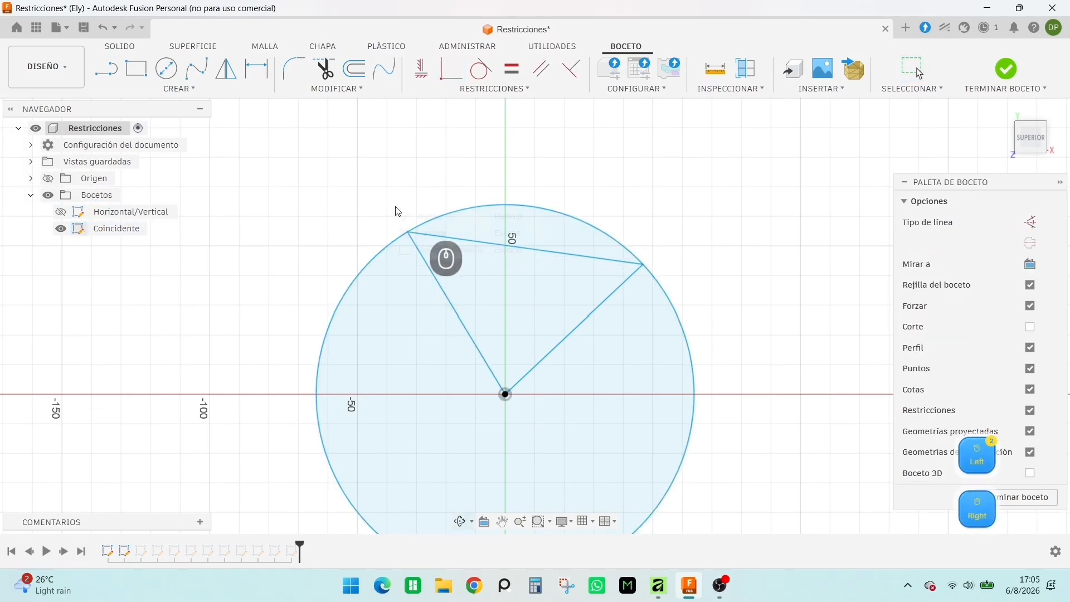
pyautogui.click(423, 217)
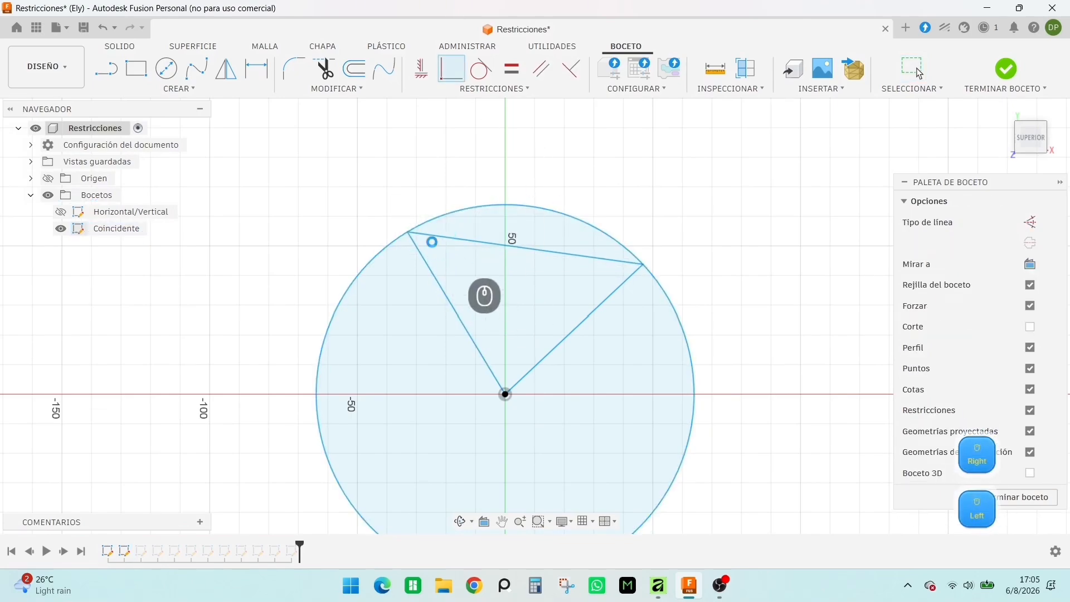
pyautogui.moveTo(498, 204)
pyautogui.mouseDown()
pyautogui.moveTo(486, 301)
pyautogui.moveTo(603, 227)
pyautogui.moveTo(553, 280)
pyautogui.moveTo(624, 375)
pyautogui.moveTo(592, 428)
pyautogui.moveTo(491, 233)
pyautogui.moveTo(535, 239)
pyautogui.moveTo(624, 288)
pyautogui.moveTo(623, 264)
pyautogui.mouseUp()
# - Finish and hide the Coincidente sketch, show the Tangente sketch and open it for editing
pyautogui.click(1006, 68)
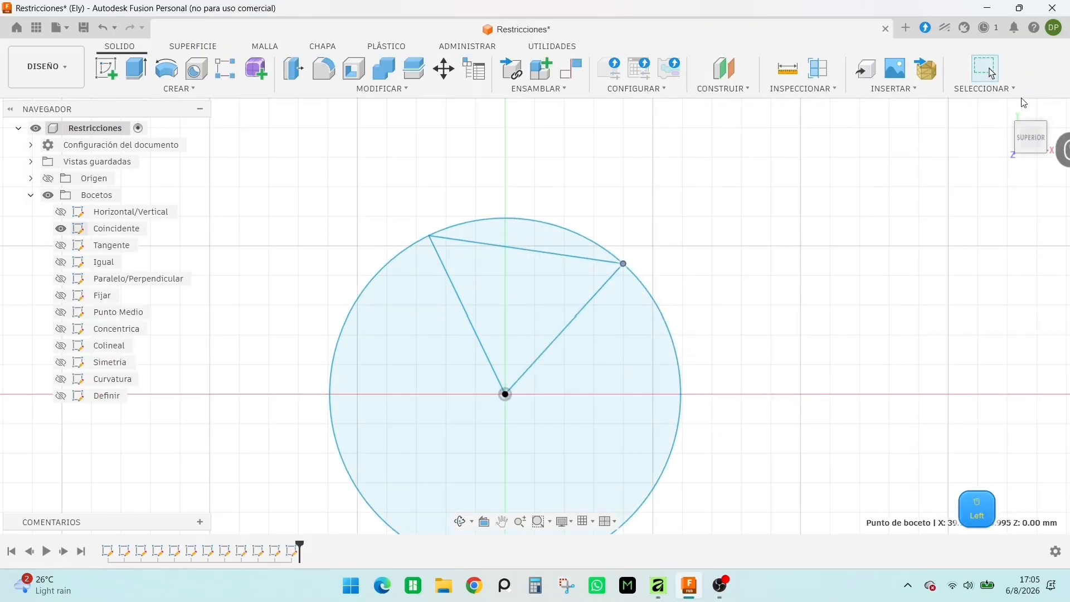
pyautogui.click(60, 229)
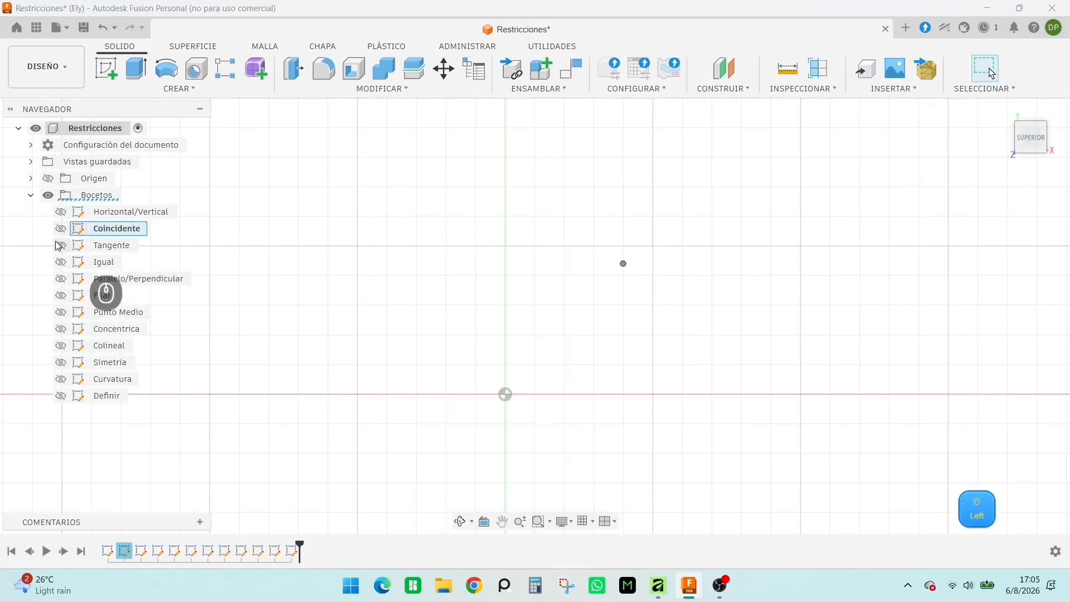
pyautogui.click(61, 245)
pyautogui.scroll(-5, 561, 340)
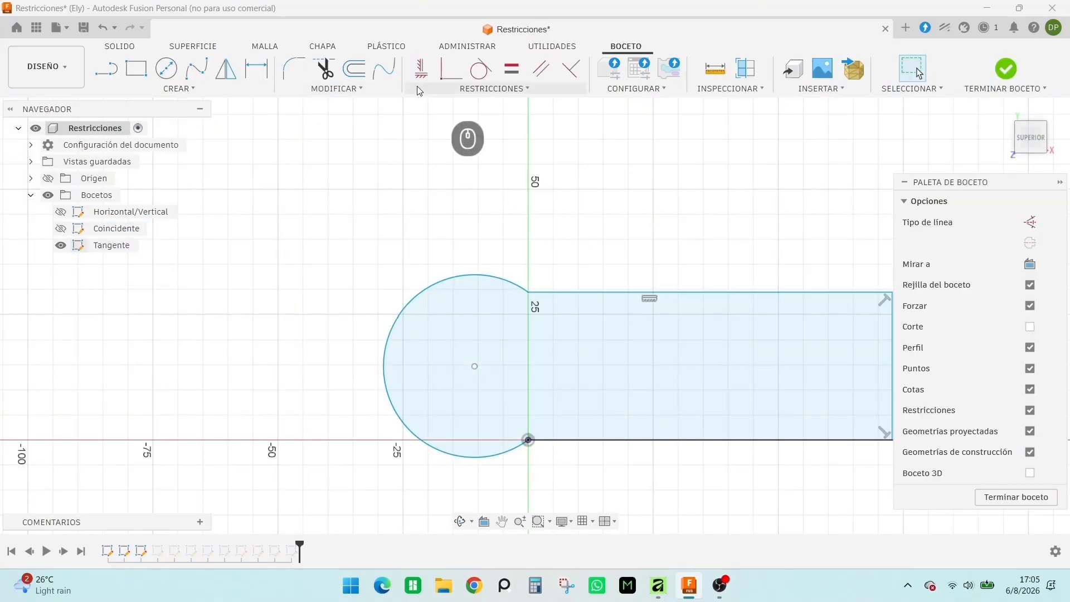
# - Make the upper horizontal line tangent to the arc with a Tangent constraint
pyautogui.click(471, 89)
pyautogui.click(449, 132)
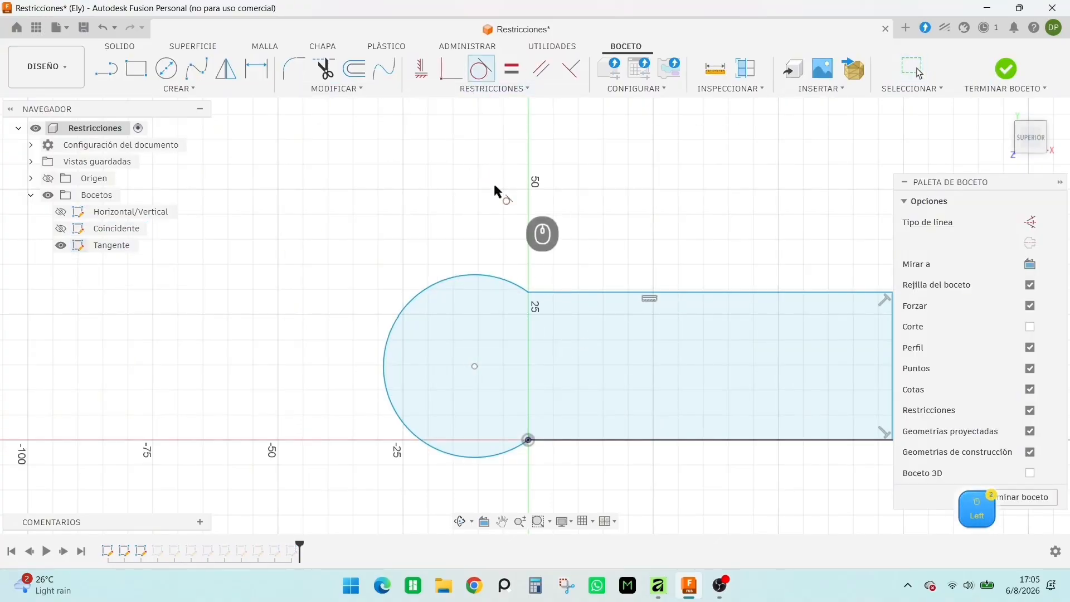
pyautogui.click(564, 292)
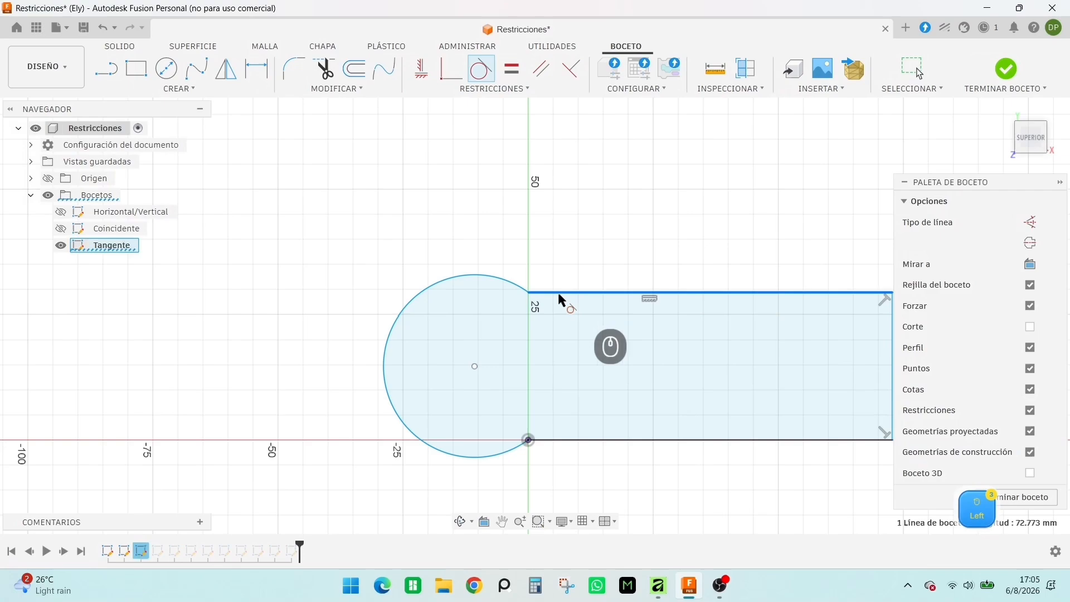
pyautogui.click(504, 280)
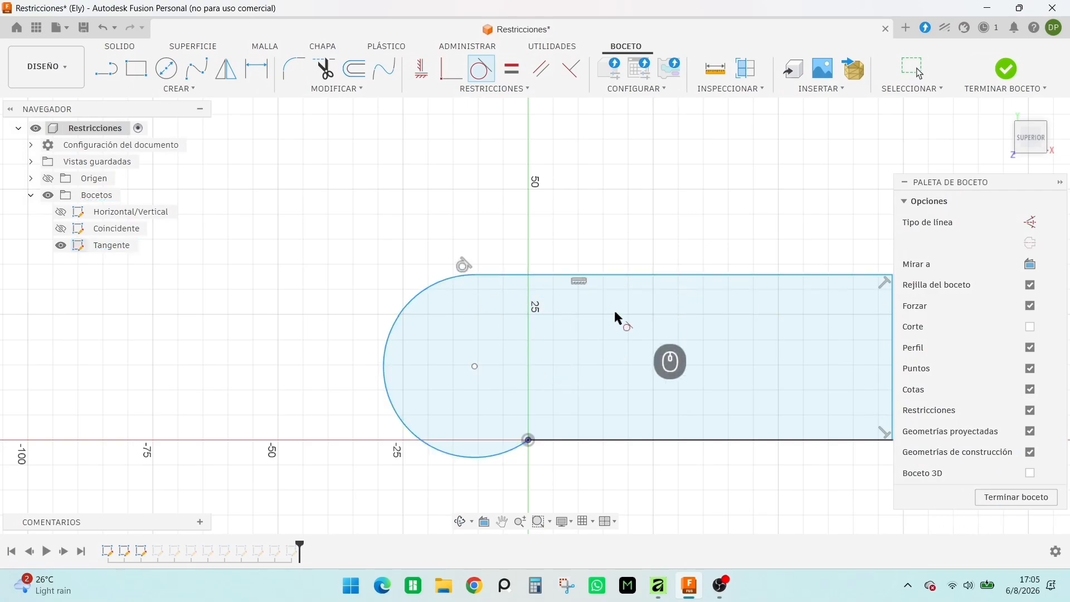
# - Make the arc tangent to the lower horizontal line at the origin and end the Tangent command
pyautogui.click(513, 450)
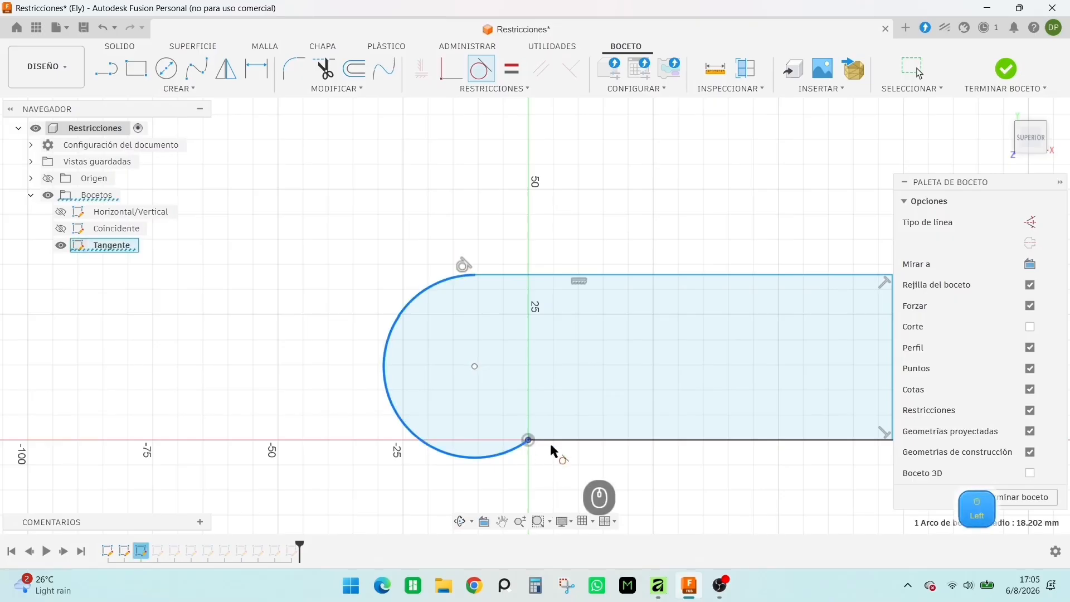
pyautogui.click(569, 440)
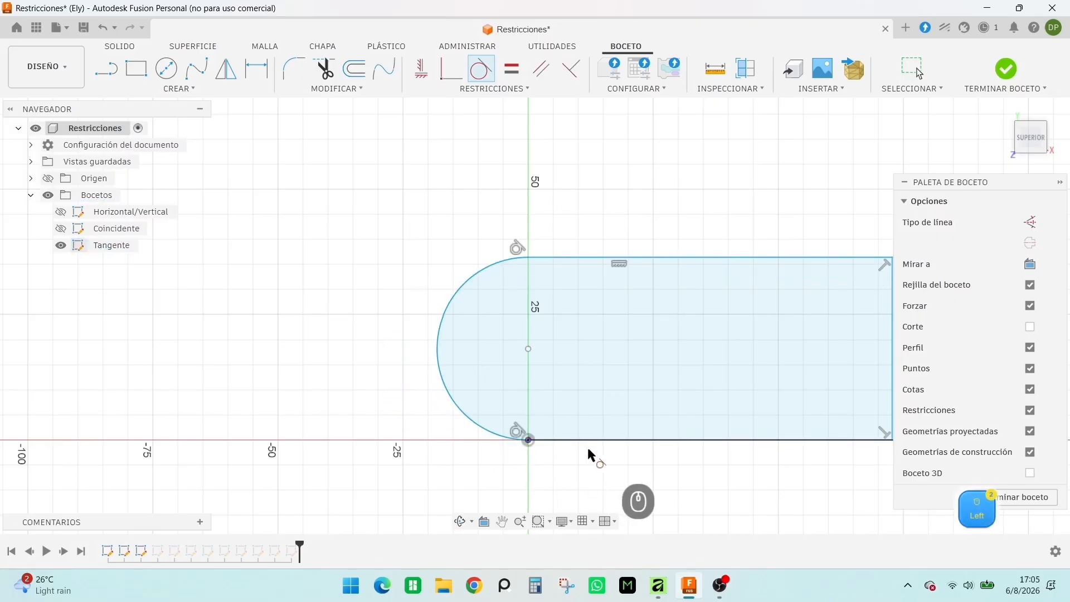
pyautogui.rightClick(588, 356)
pyautogui.click(627, 364)
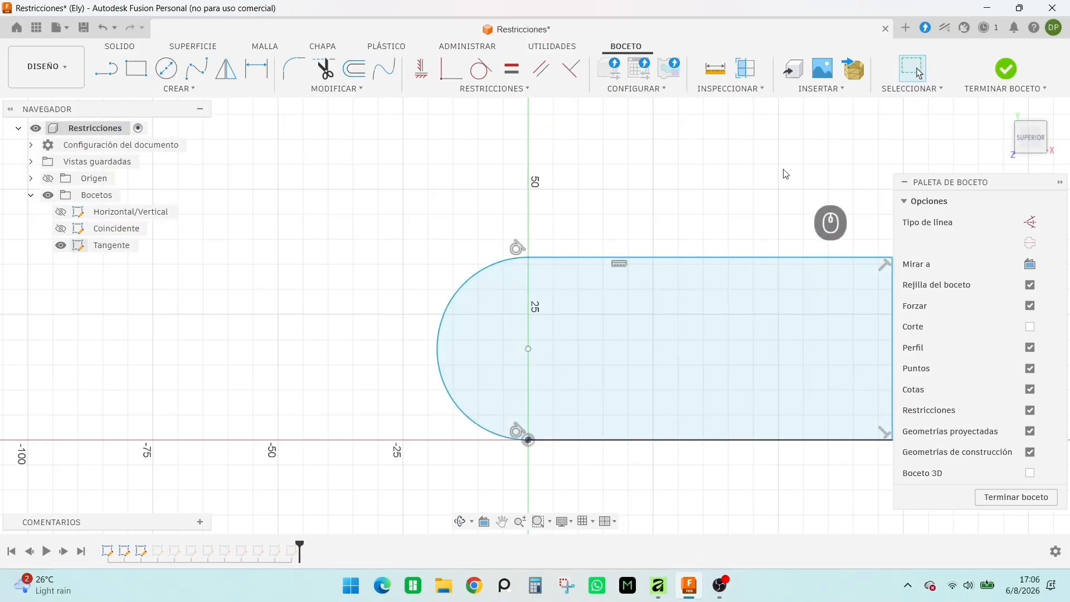
# - Finish and hide the Tangente sketch, show the Igual sketch and open it for editing
pyautogui.click(1007, 71)
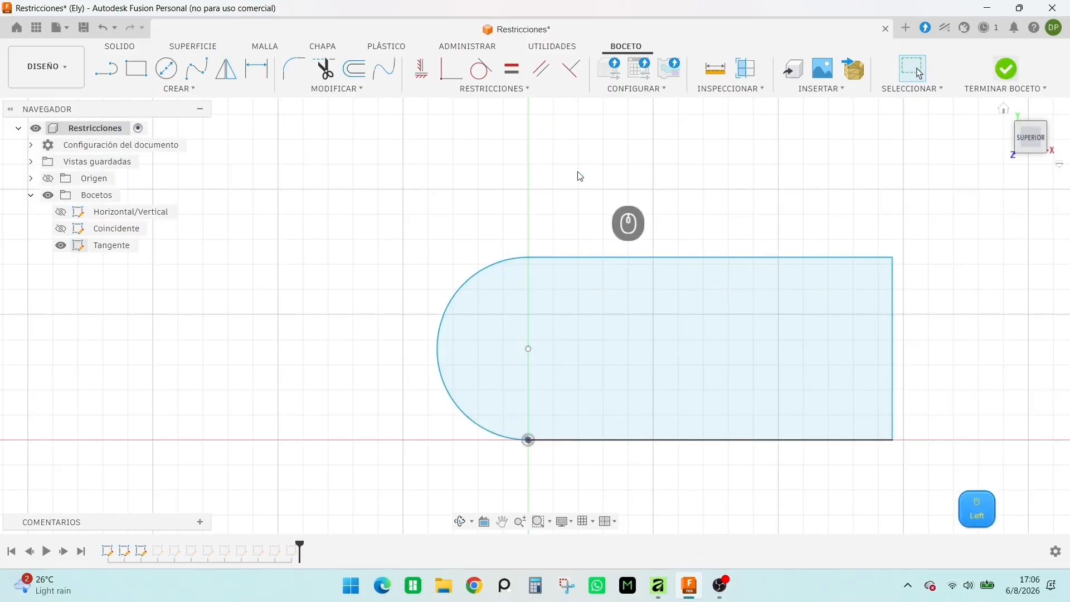
pyautogui.click(61, 246)
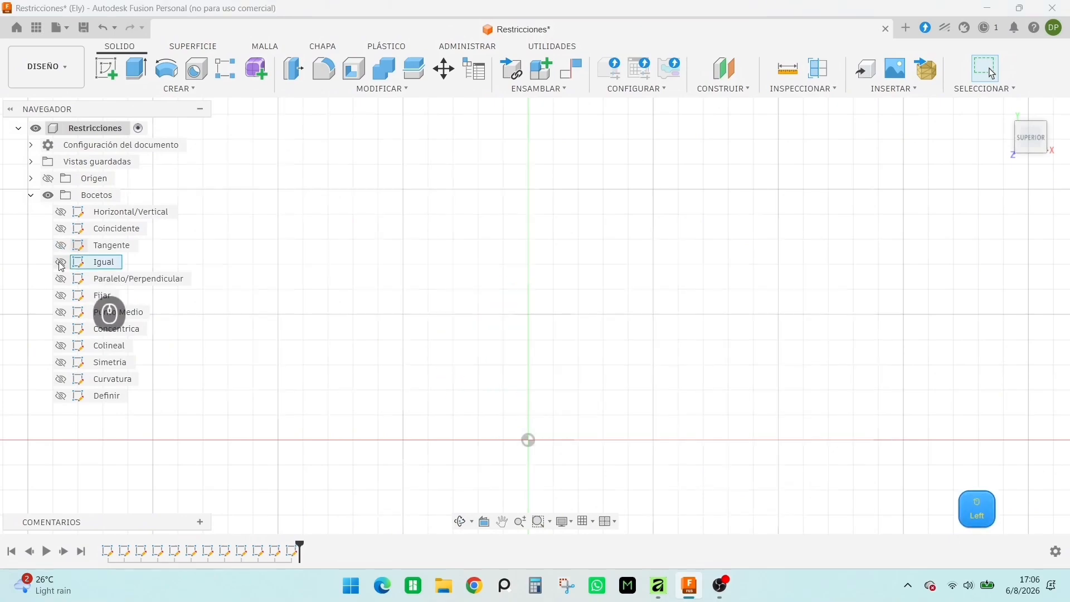
pyautogui.click(61, 262)
pyautogui.scroll(-3, 582, 290)
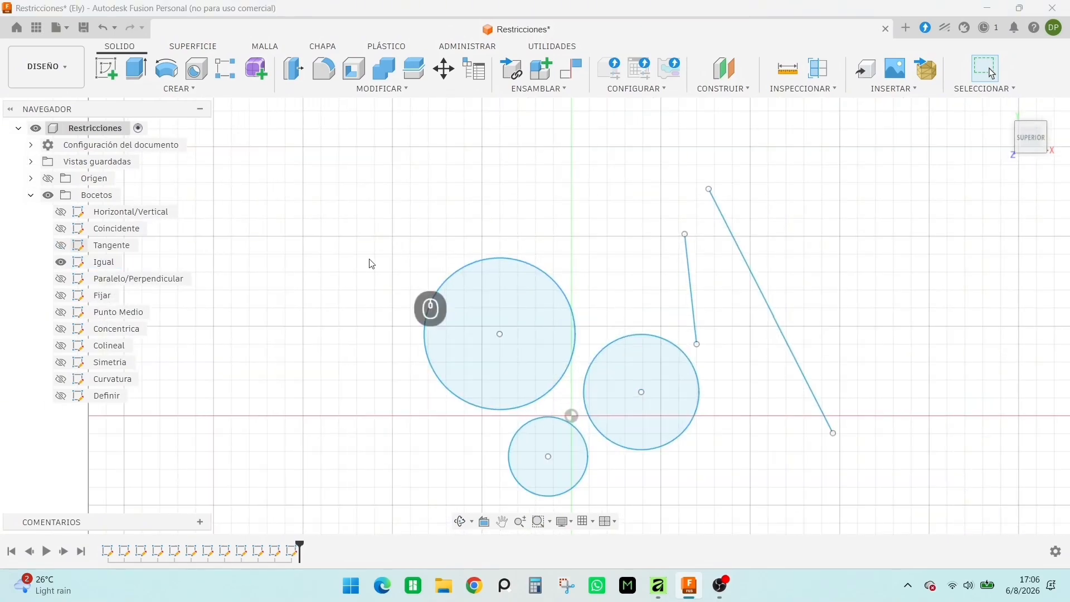
pyautogui.doubleClick(84, 262)
# - Apply an Equal constraint between the largest circle and the medium circle beside it
pyautogui.click(485, 89)
pyautogui.click(440, 144)
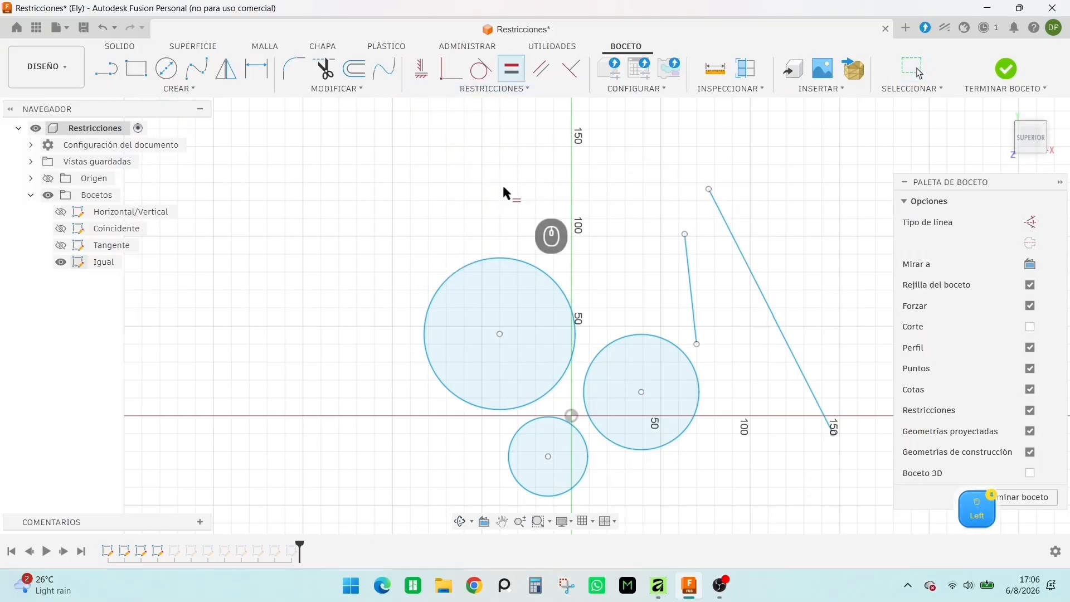
pyautogui.click(559, 293)
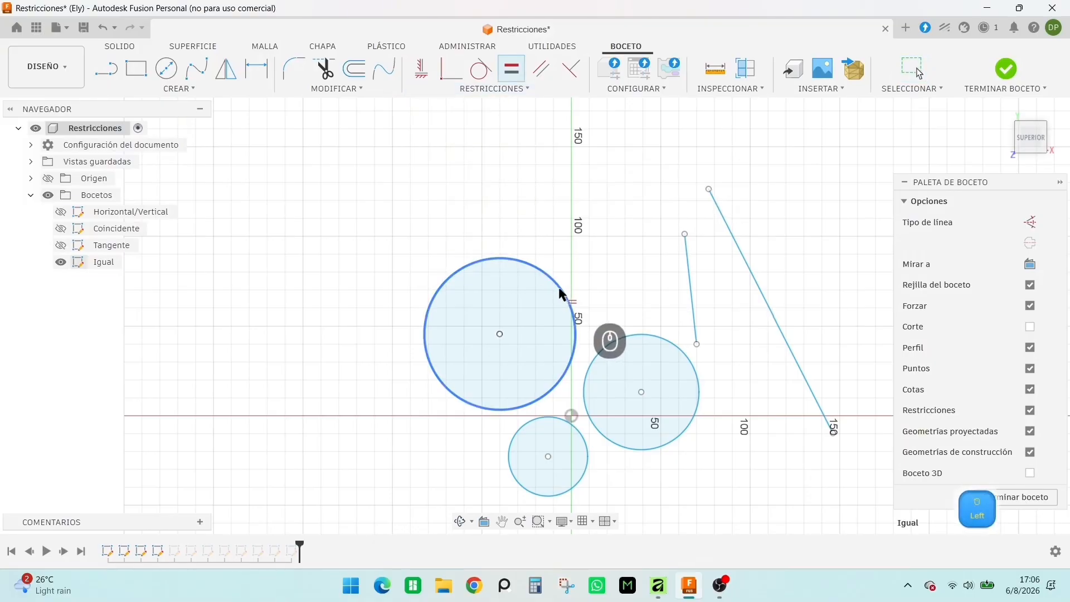
pyautogui.click(628, 336)
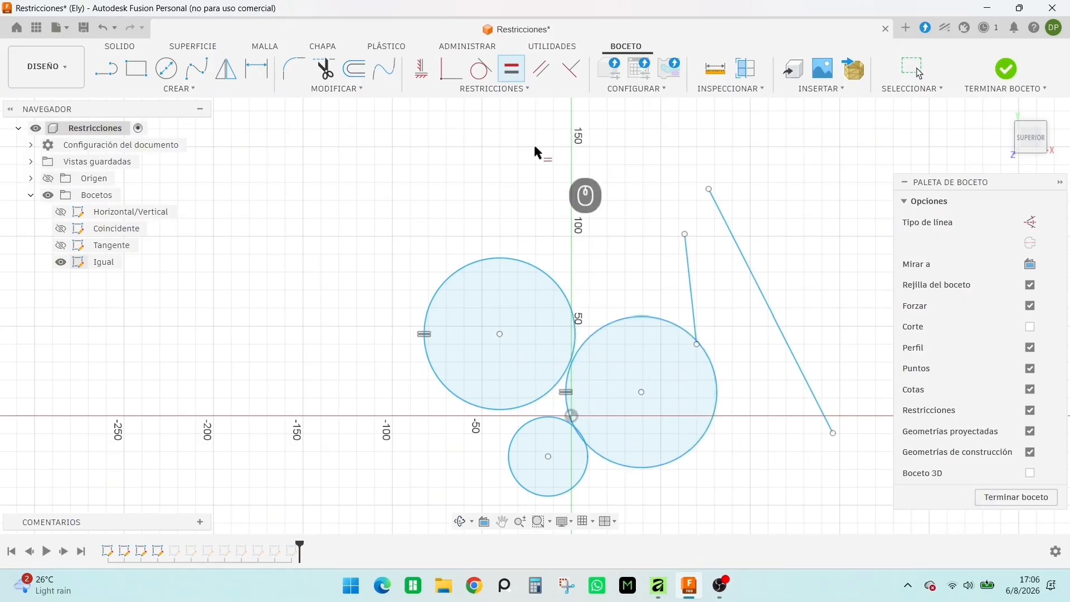
# - Make the smallest circle equal to the upper-left circle and end the Equal command
pyautogui.click(545, 418)
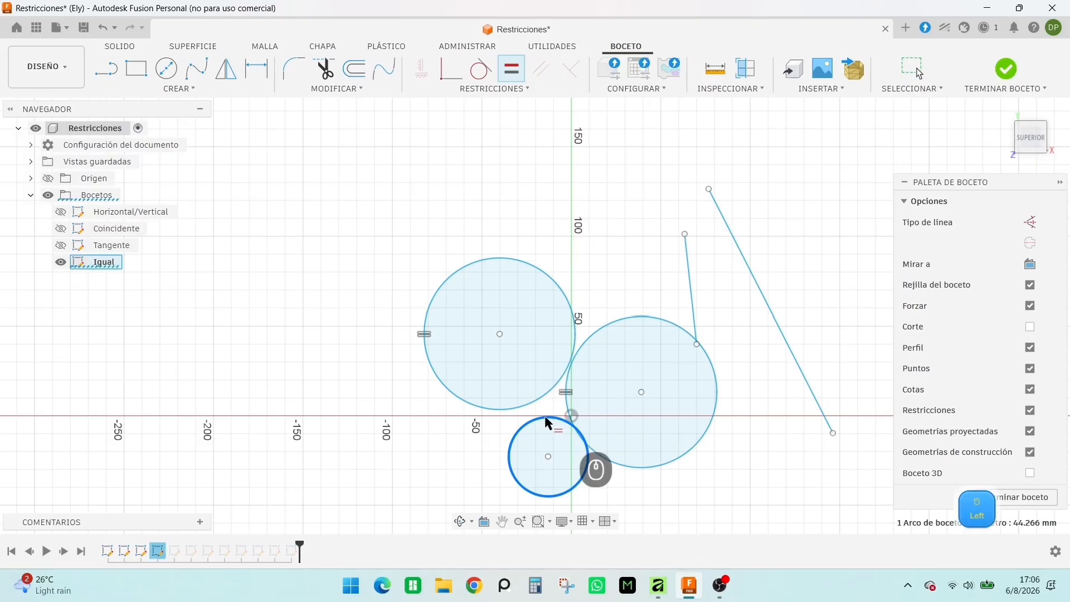
pyautogui.click(531, 399)
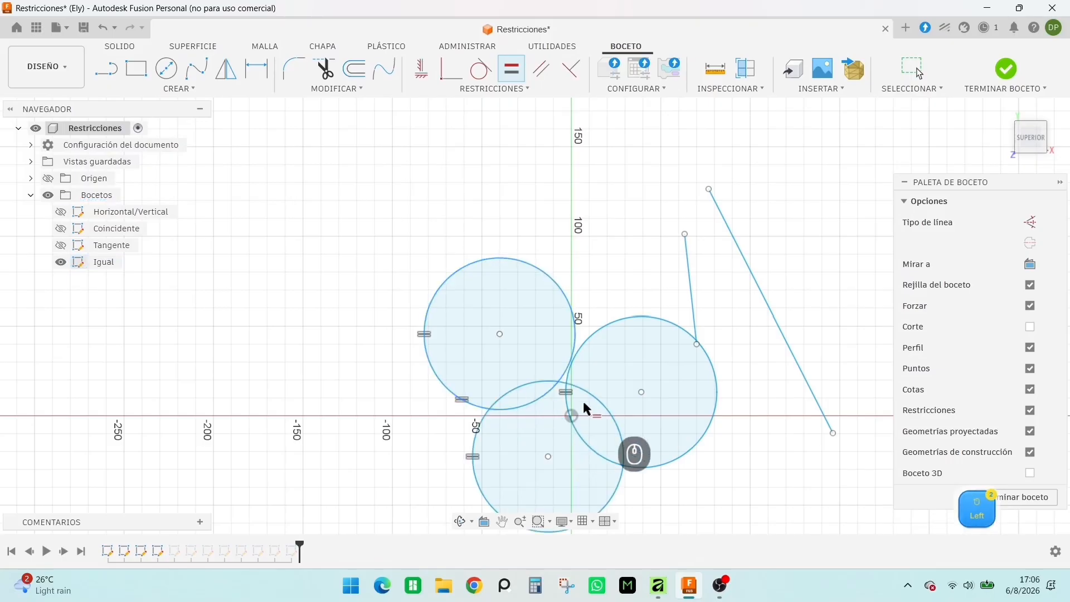
pyautogui.moveTo(547, 457); pyautogui.dragTo(429, 470)
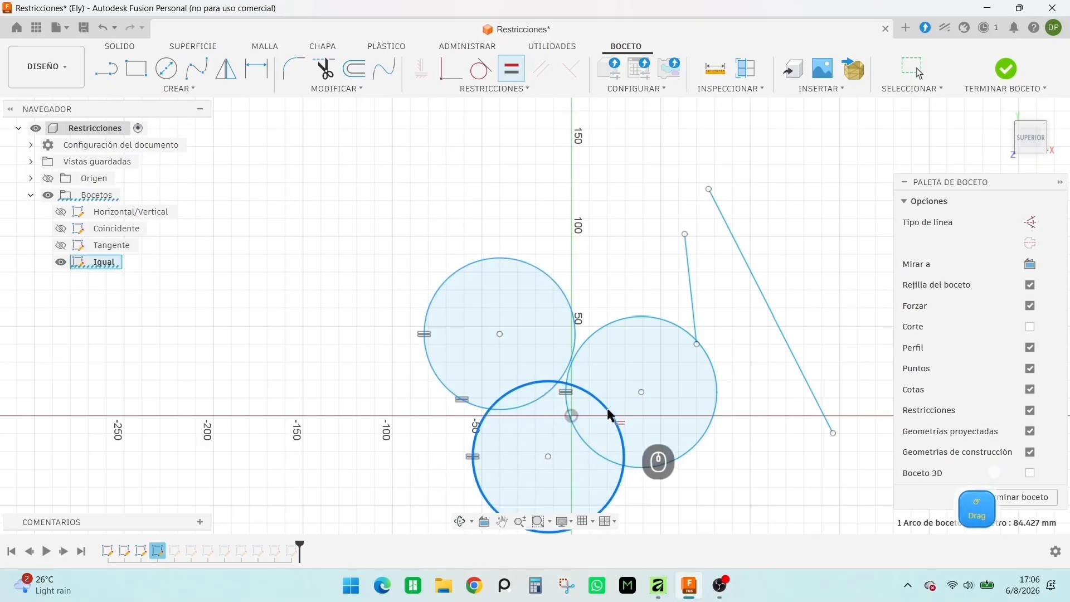
pyautogui.rightClick(618, 268)
pyautogui.click(622, 271)
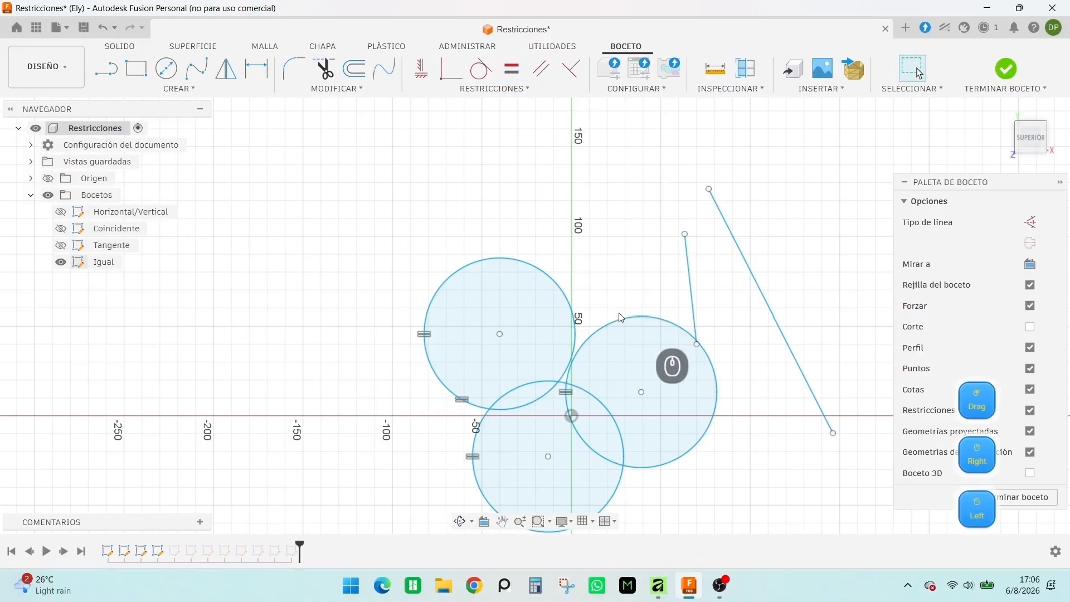
# - Shrink the three equal circles to about 48 mm in diameter and spread them apart in a row above the origin
pyautogui.moveTo(564, 291); pyautogui.dragTo(521, 355)
pyautogui.moveTo(539, 428)
pyautogui.mouseDown()
pyautogui.moveTo(511, 404)
pyautogui.moveTo(550, 421)
pyautogui.mouseUp()
pyautogui.moveTo(613, 373); pyautogui.dragTo(629, 242)
pyautogui.moveTo(500, 334); pyautogui.dragTo(410, 290)
pyautogui.moveTo(547, 450); pyautogui.dragTo(533, 260)
pyautogui.moveTo(655, 222); pyautogui.dragTo(706, 256)
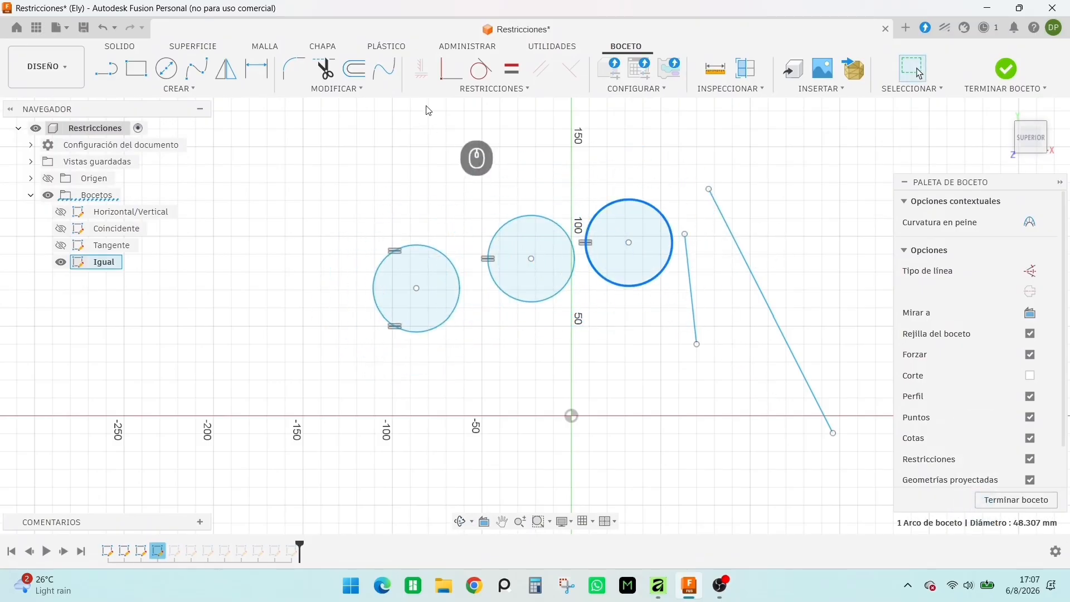
# - Make the two slanted lines equal in length with an Equal constraint, and lengthen both by moving one line's lower endpoint
pyautogui.click(510, 70)
pyautogui.click(743, 266)
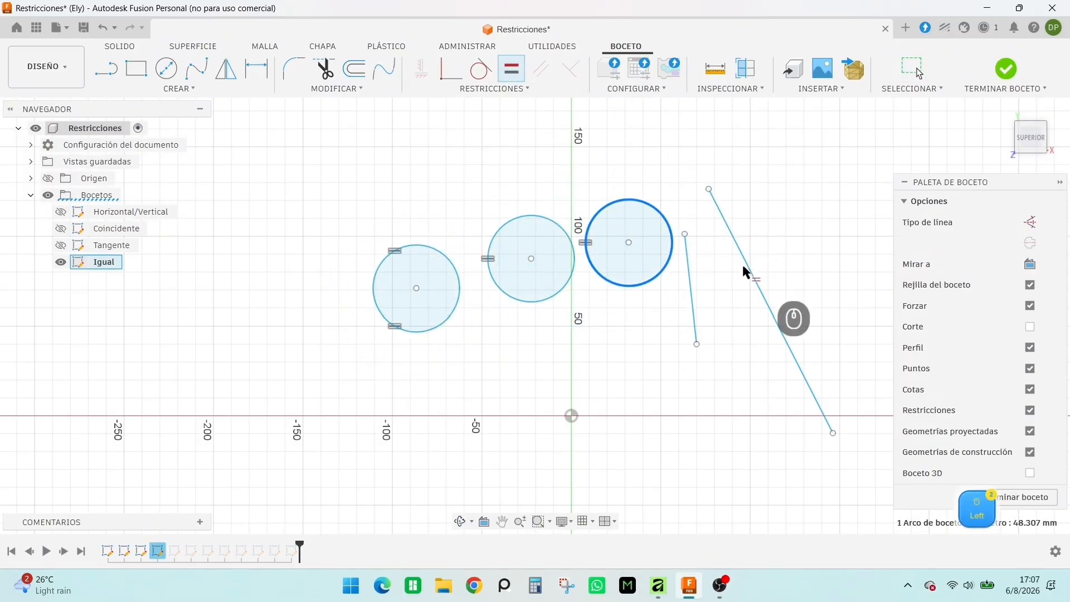
pyautogui.click(688, 262)
pyautogui.click(734, 239)
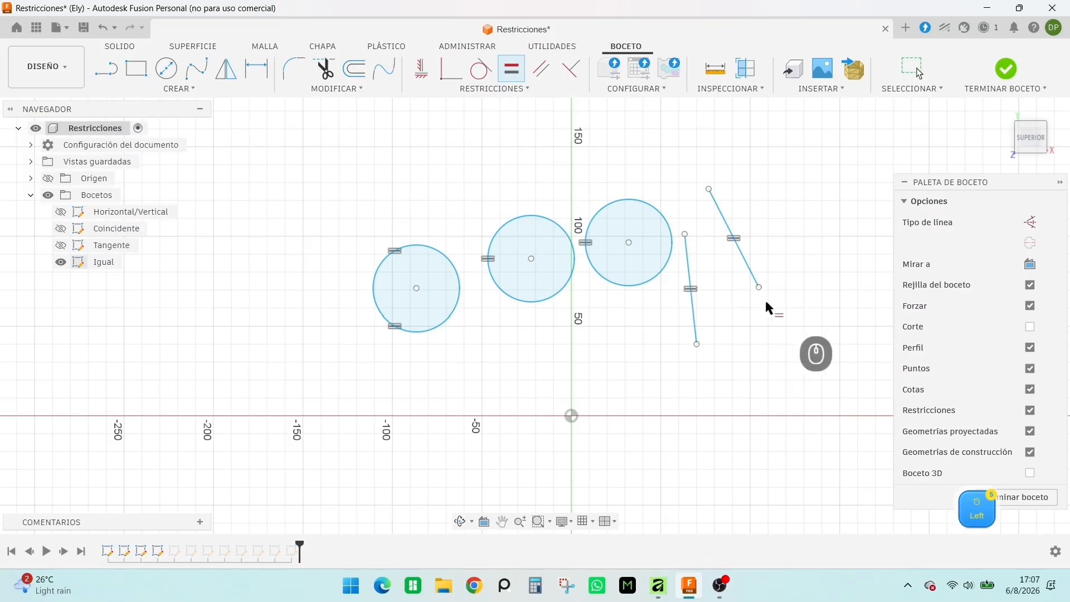
pyautogui.rightClick(792, 368)
pyautogui.click(814, 380)
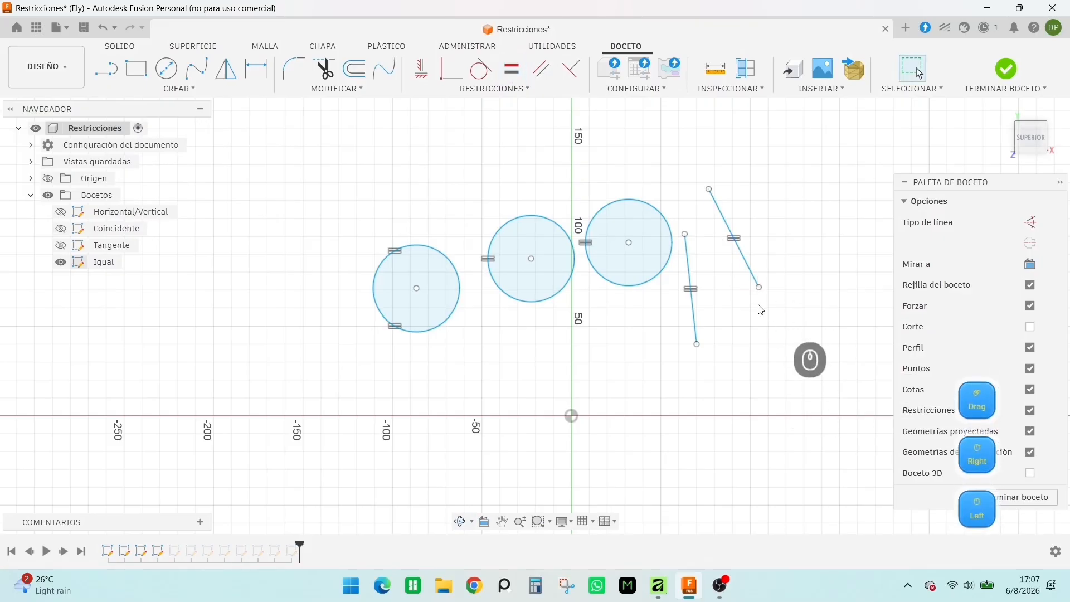
pyautogui.moveTo(759, 288); pyautogui.dragTo(738, 378)
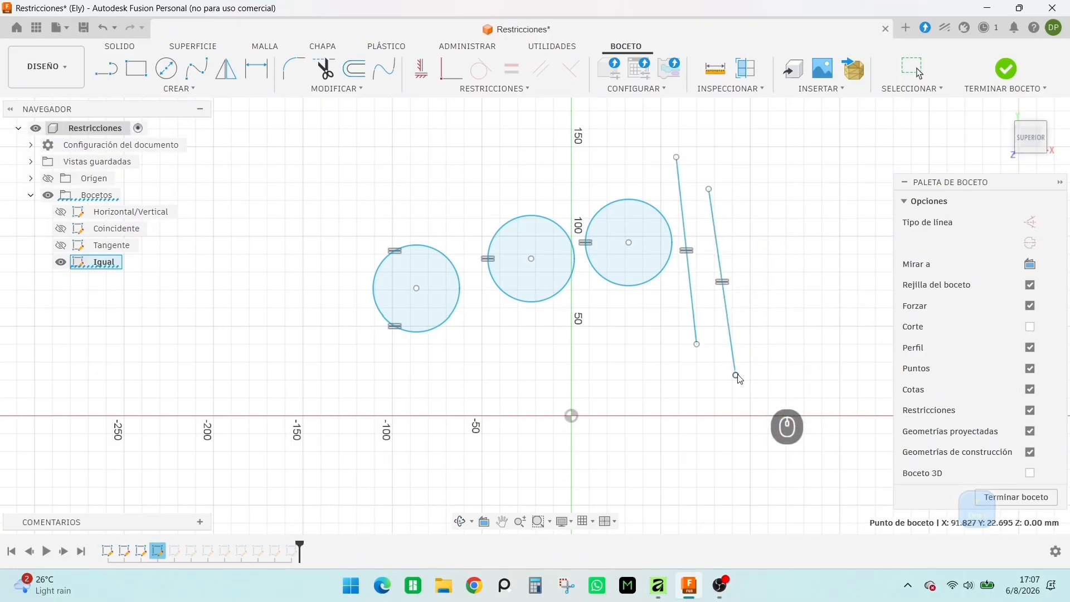
# - Finish and hide the Igual sketch, show the Paralelo/Perpendicular sketch and open it for editing
pyautogui.click(1007, 69)
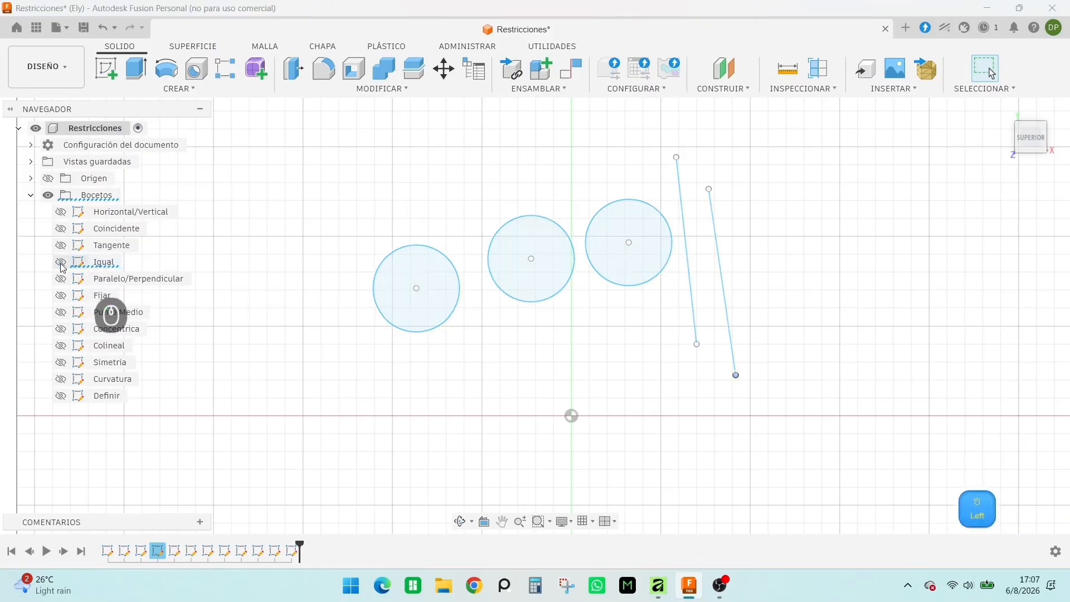
pyautogui.click(61, 262)
pyautogui.click(61, 278)
pyautogui.doubleClick(146, 280)
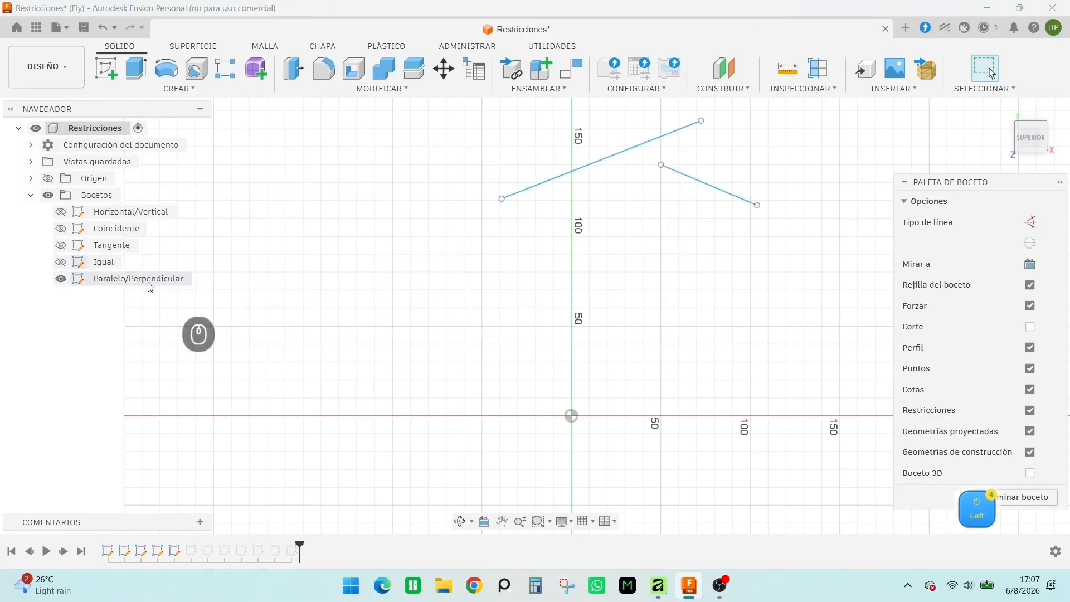
# - Make the short line parallel to the long slanted line with a Parallel constraint
pyautogui.moveTo(675, 260)
pyautogui.mouseDown(button='middle')
pyautogui.moveTo(640, 389)
pyautogui.moveTo(594, 416)
pyautogui.mouseUp(button='middle')
pyautogui.click(541, 68)
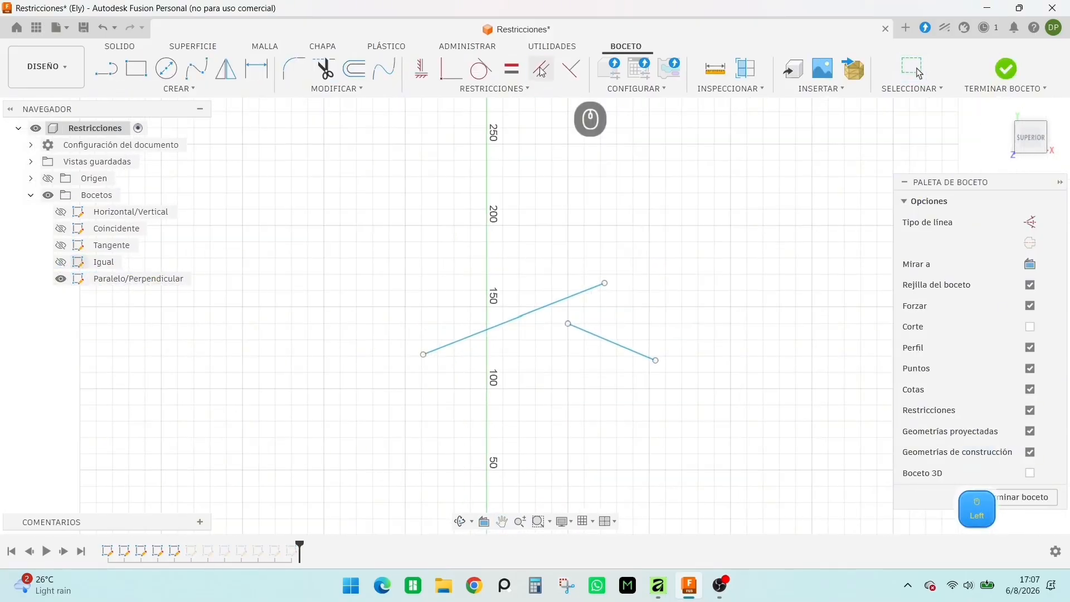
pyautogui.click(583, 294)
pyautogui.click(616, 345)
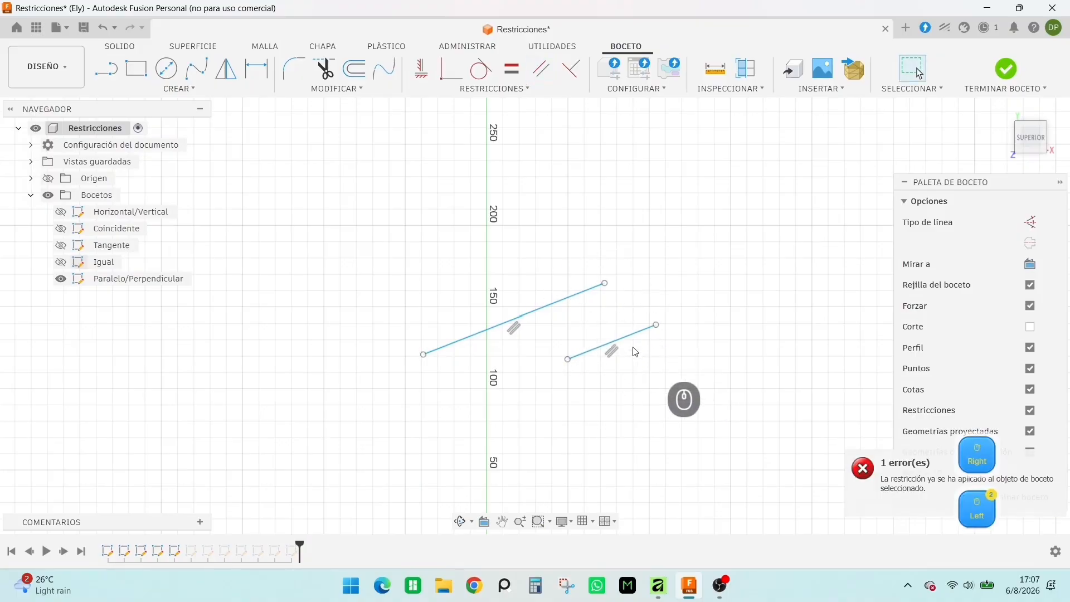
# - Move the shorter parallel line beneath the longer one, and lengthen both lines by repositioning their endpoints
pyautogui.moveTo(634, 347)
pyautogui.mouseDown()
pyautogui.moveTo(635, 235)
pyautogui.moveTo(463, 255)
pyautogui.moveTo(648, 355)
pyautogui.moveTo(505, 320)
pyautogui.moveTo(532, 336)
pyautogui.moveTo(593, 292)
pyautogui.moveTo(602, 326)
pyautogui.moveTo(528, 366)
pyautogui.mouseUp()
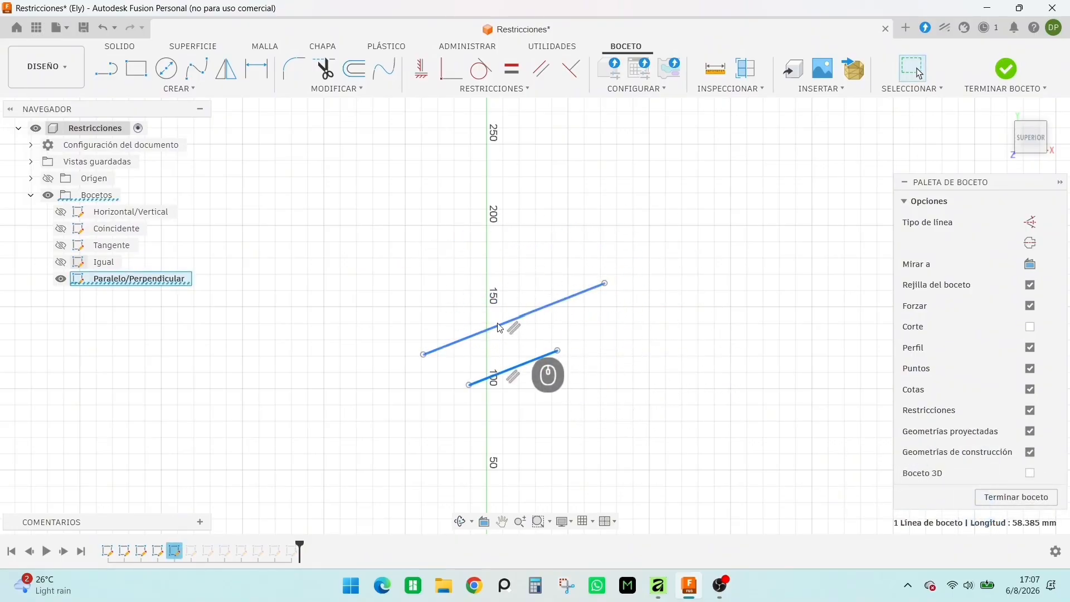
pyautogui.moveTo(495, 326)
pyautogui.mouseDown()
pyautogui.moveTo(513, 334)
pyautogui.moveTo(501, 322)
pyautogui.mouseUp()
pyautogui.moveTo(610, 280)
pyautogui.mouseDown()
pyautogui.moveTo(617, 307)
pyautogui.moveTo(594, 270)
pyautogui.mouseUp()
pyautogui.moveTo(424, 339); pyautogui.dragTo(395, 350)
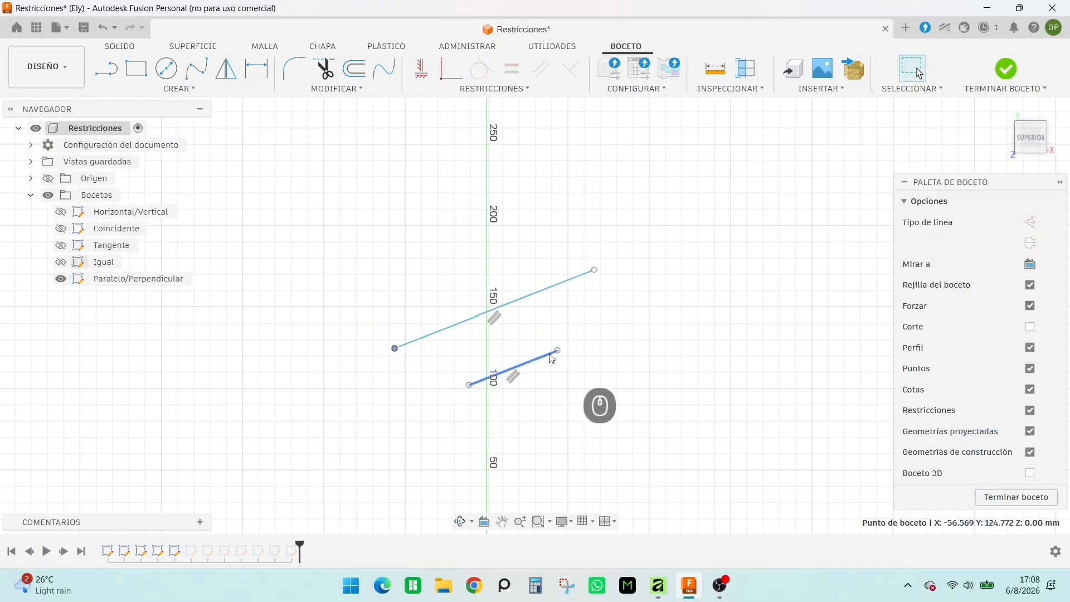
pyautogui.moveTo(557, 351); pyautogui.dragTo(591, 329)
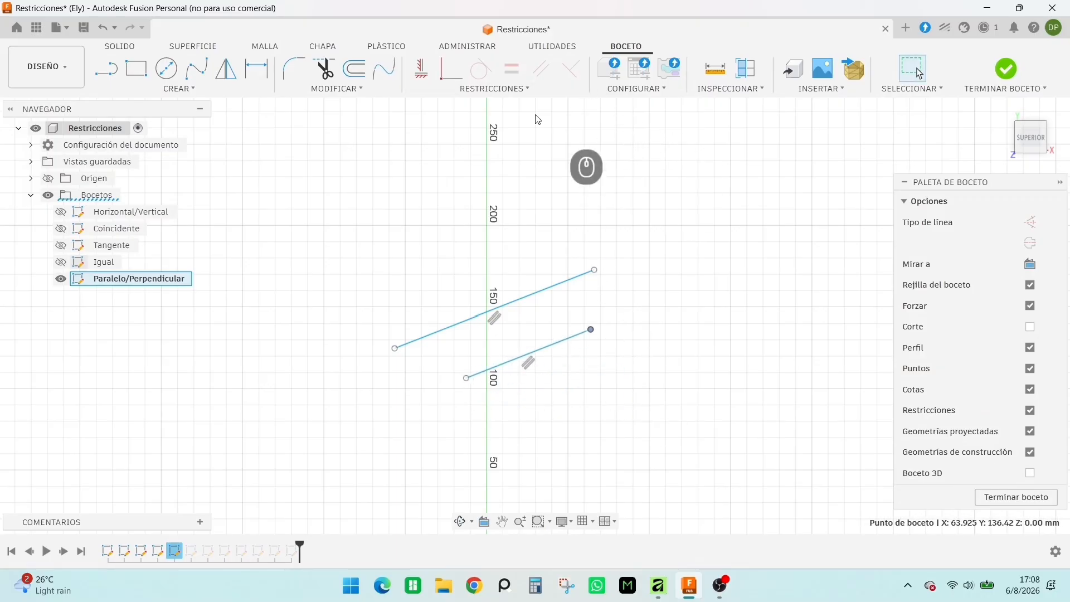
# - Replace the parallel constraint between the two lines with a Perpendicular constraint, and reposition one endpoint of each line
pyautogui.click(495, 318)
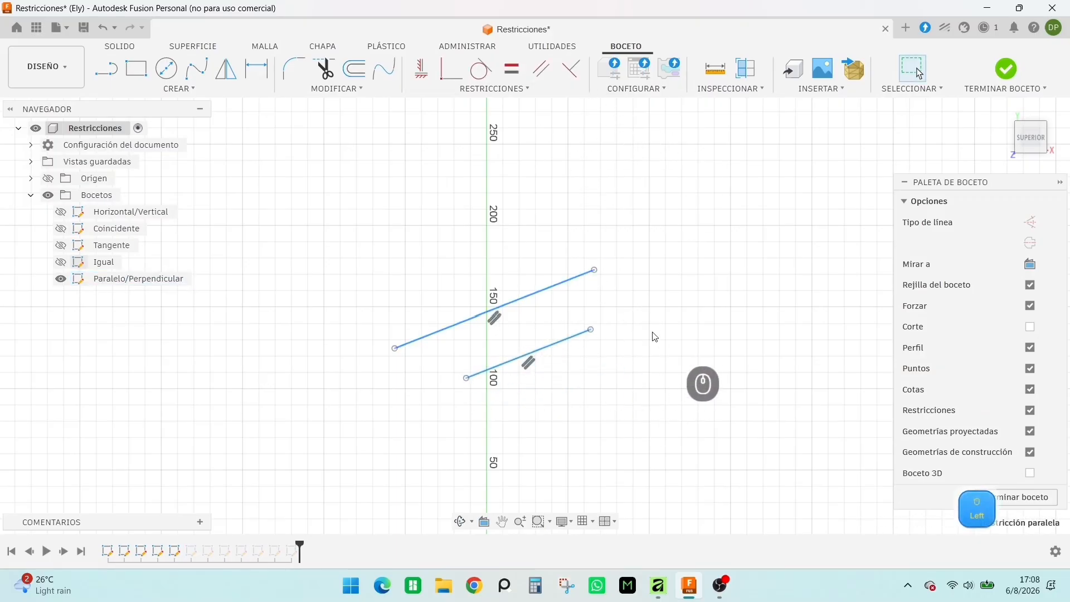
pyautogui.click(574, 66)
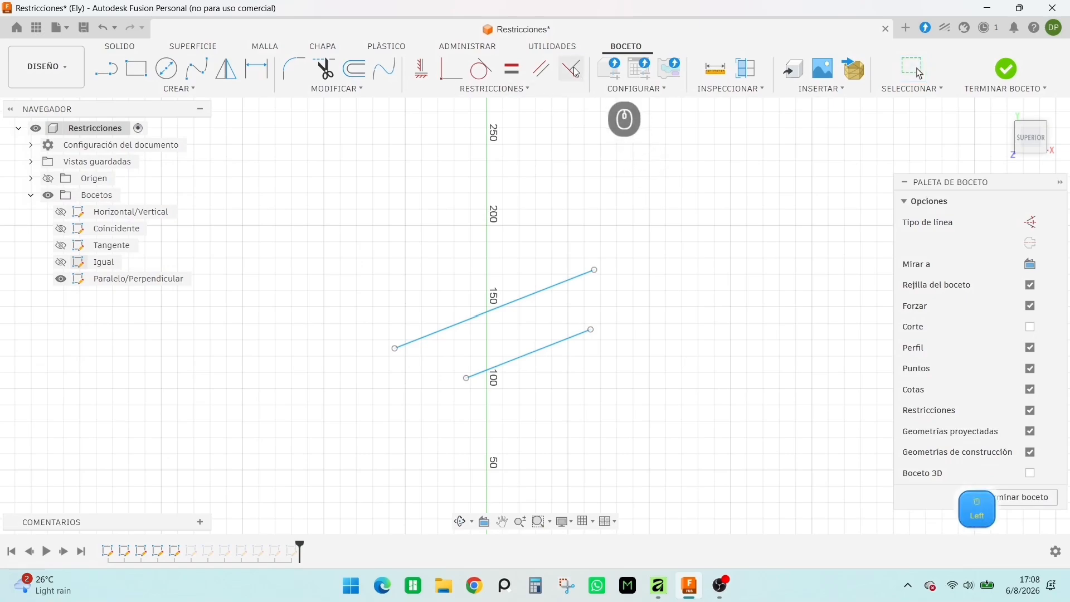
pyautogui.click(540, 291)
pyautogui.click(543, 349)
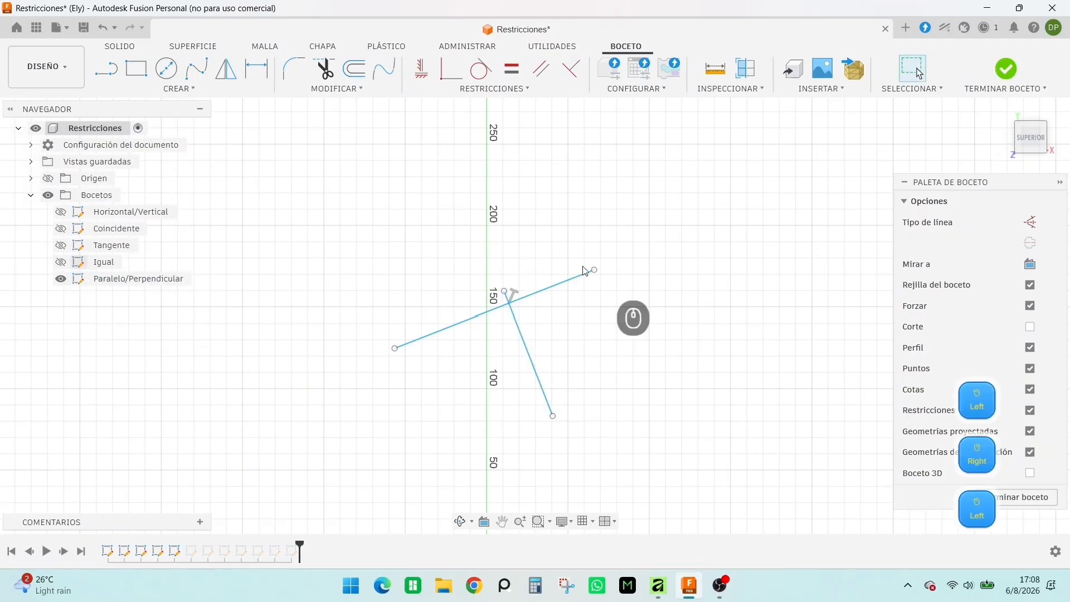
pyautogui.moveTo(596, 272); pyautogui.dragTo(679, 285)
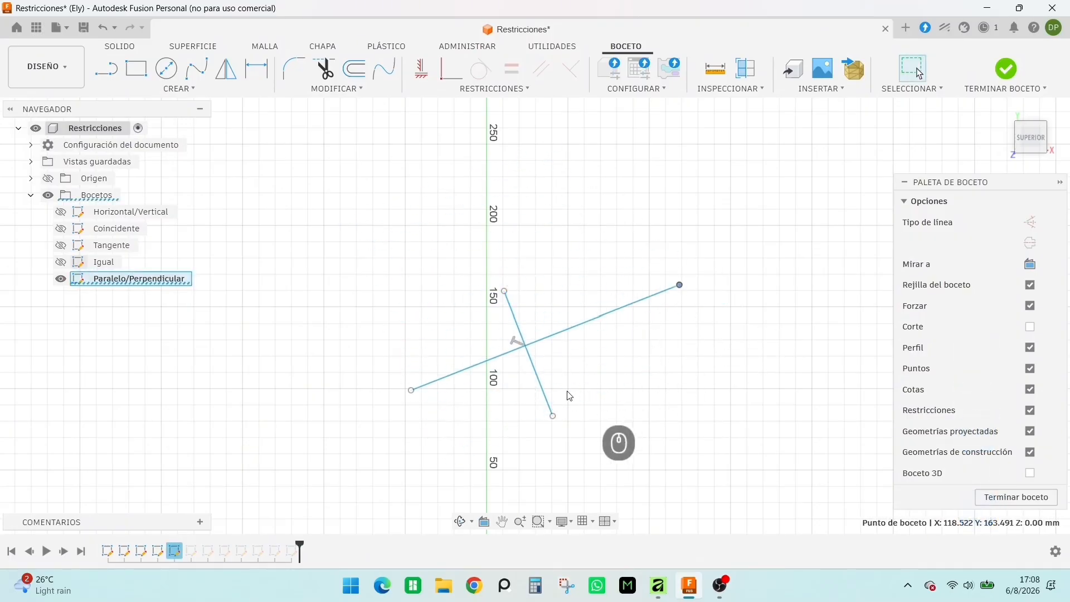
pyautogui.moveTo(555, 420); pyautogui.dragTo(601, 396)
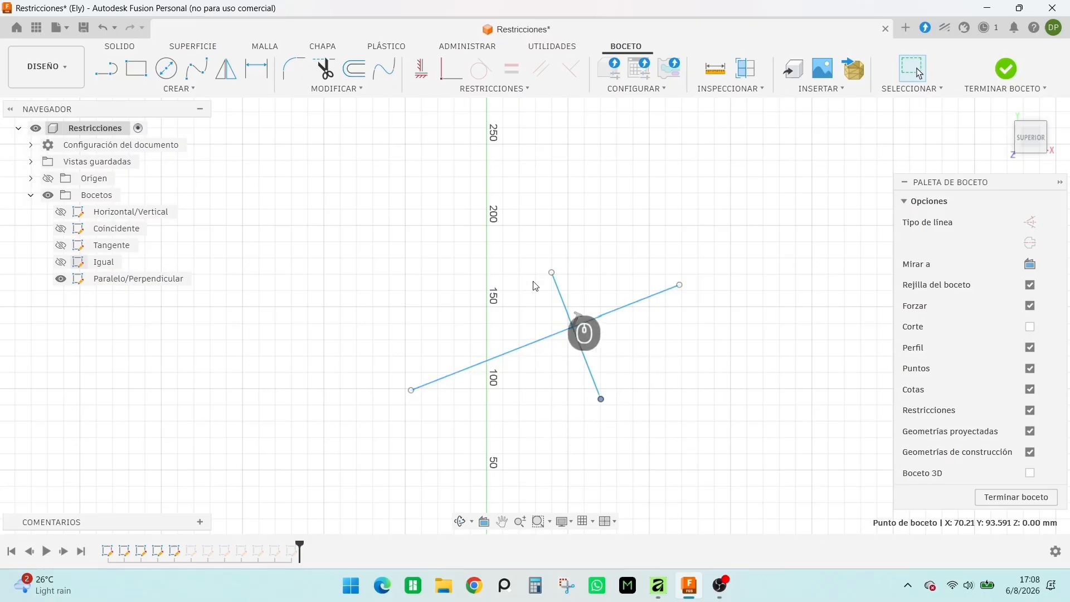
# - Finish and hide the Paralelo/Perpendicular sketch, show the Fijar sketch and open it for editing
pyautogui.click(987, 71)
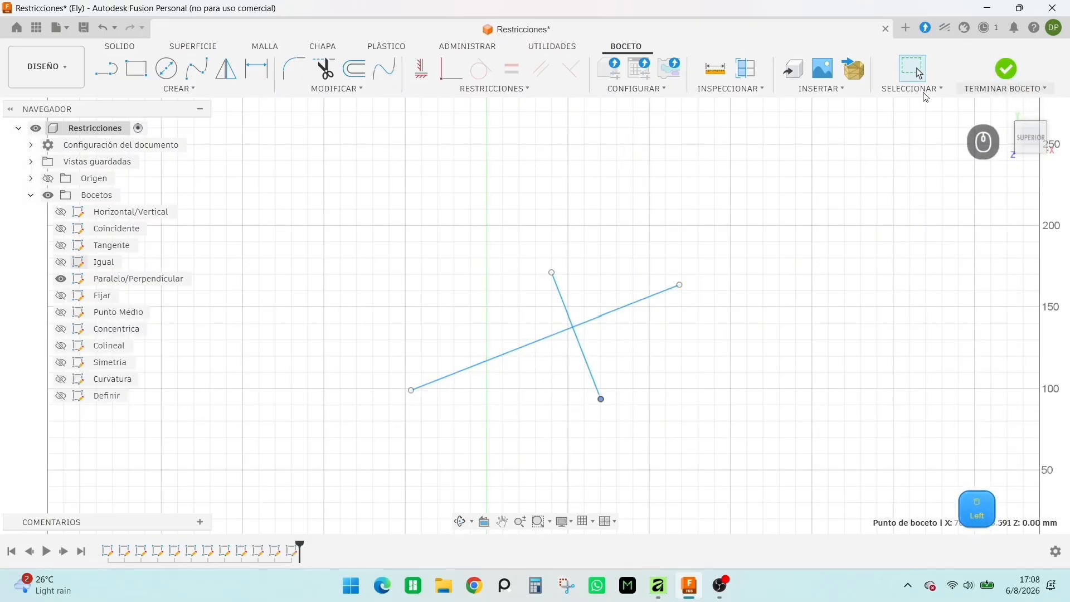
pyautogui.click(62, 280)
pyautogui.click(61, 295)
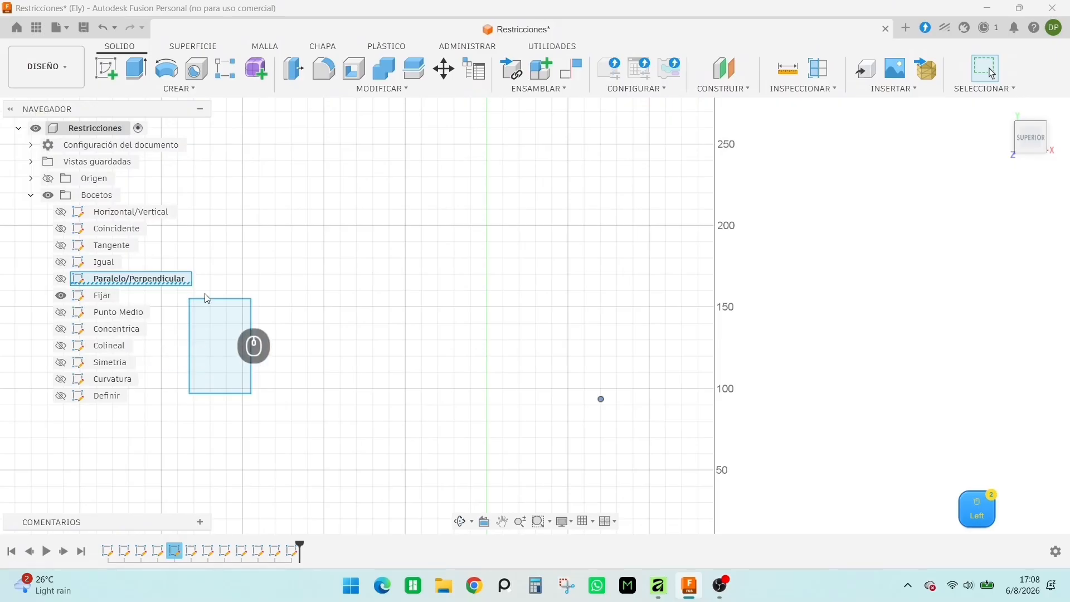
pyautogui.moveTo(313, 281)
pyautogui.mouseDown(button='middle')
pyautogui.moveTo(423, 275)
pyautogui.moveTo(573, 243)
pyautogui.mouseUp(button='middle')
pyautogui.scroll(-3, 552, 319)
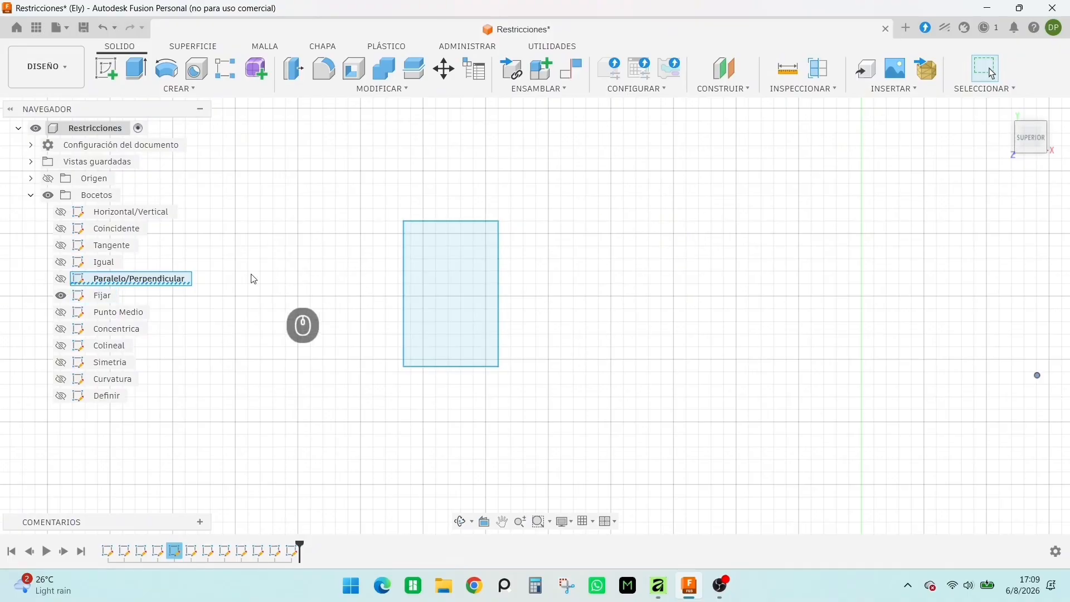
pyautogui.doubleClick(103, 296)
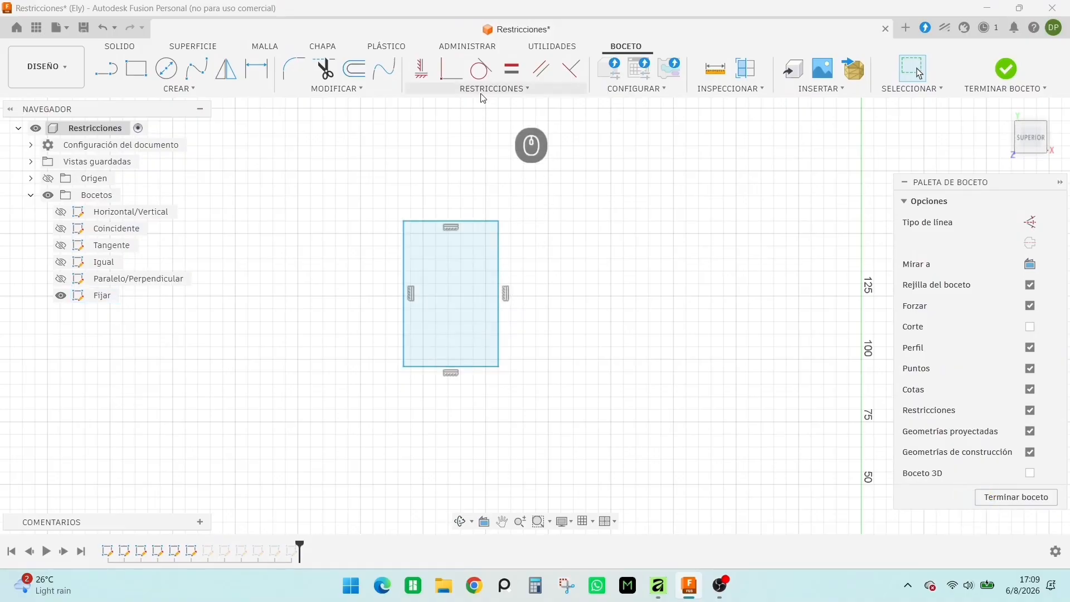
# - Fix the rectangle's left, right and bottom sides with the Fix/Unfix constraint and end the command
pyautogui.click(480, 90)
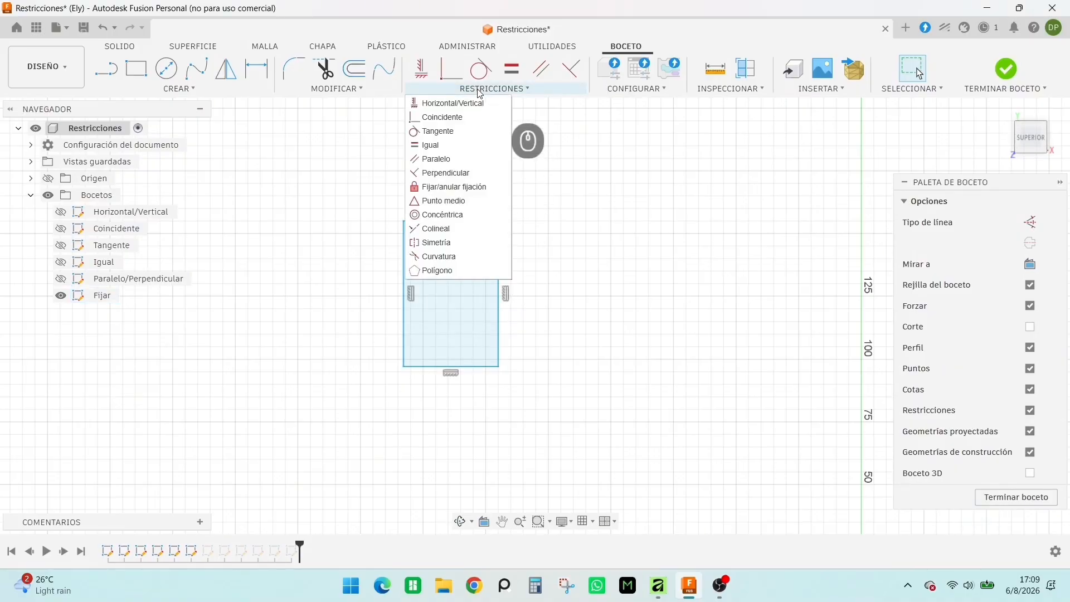
pyautogui.click(486, 190)
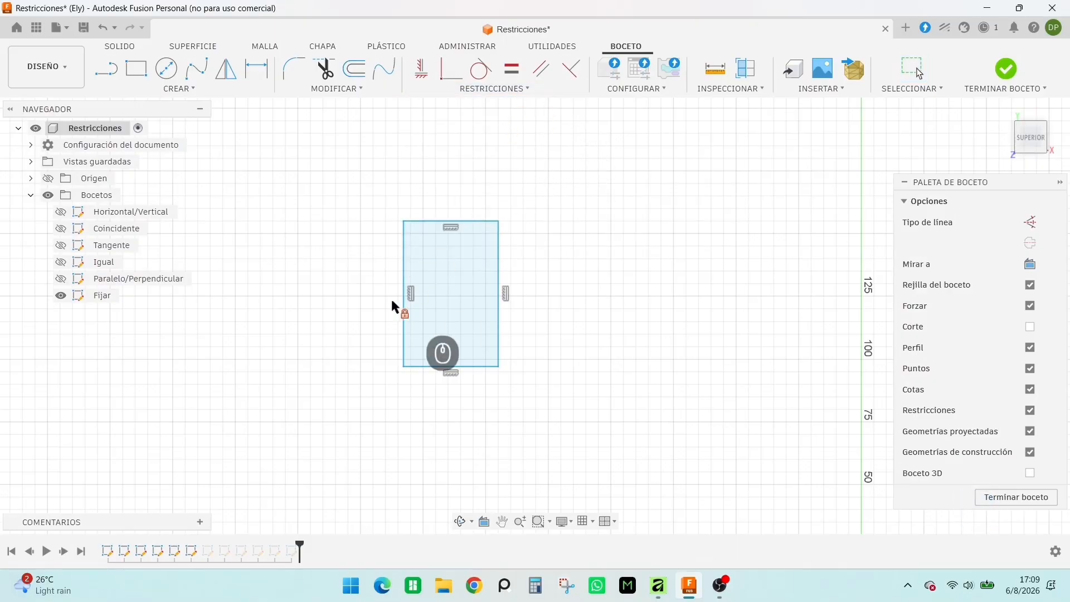
pyautogui.click(403, 262)
pyautogui.click(499, 266)
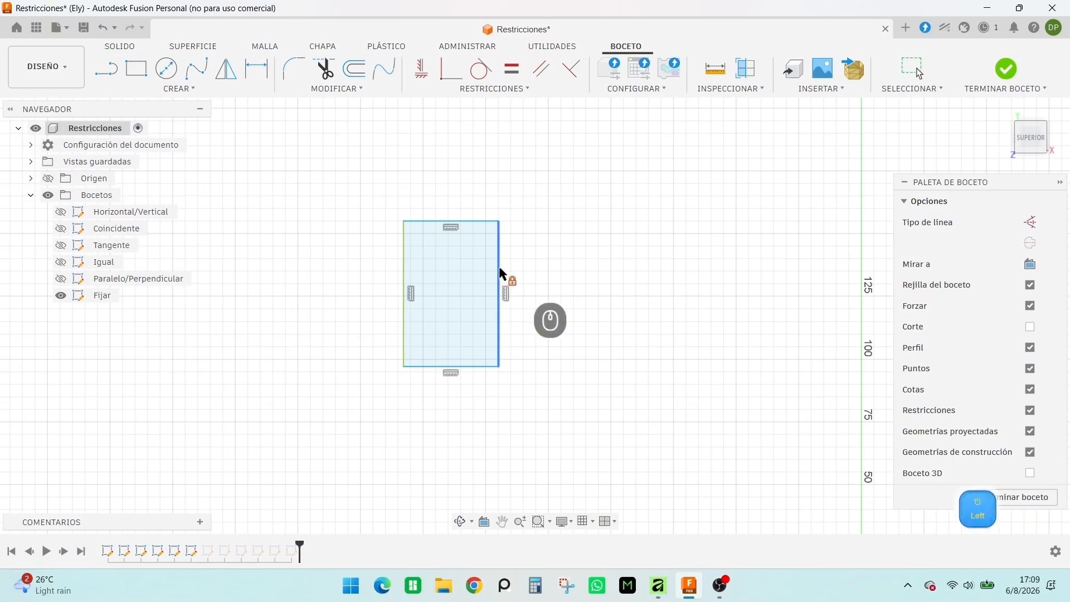
pyautogui.click(465, 367)
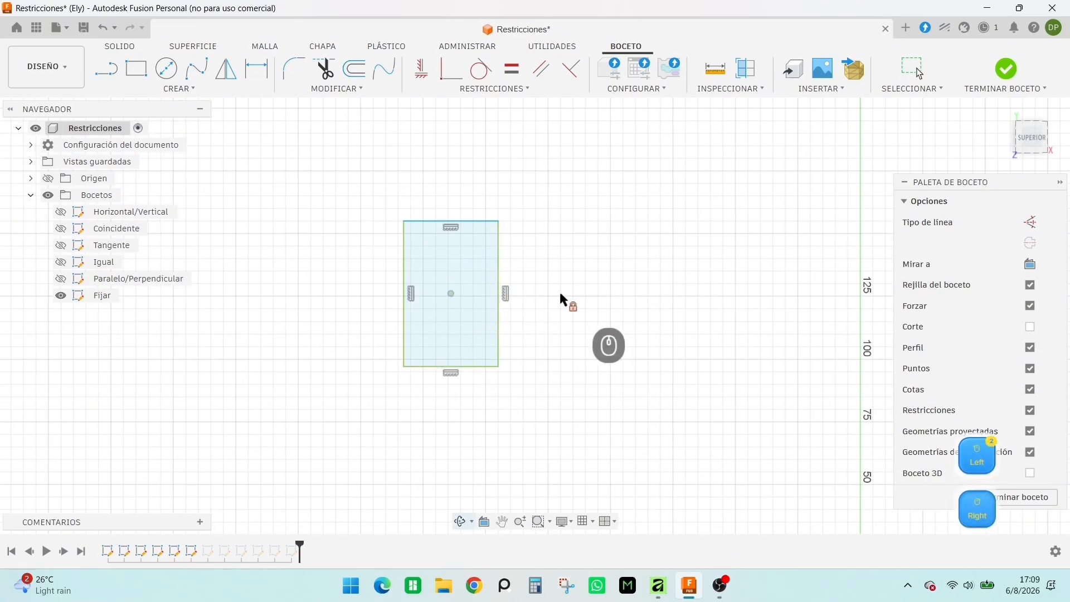
pyautogui.rightClick(609, 313)
pyautogui.click(641, 325)
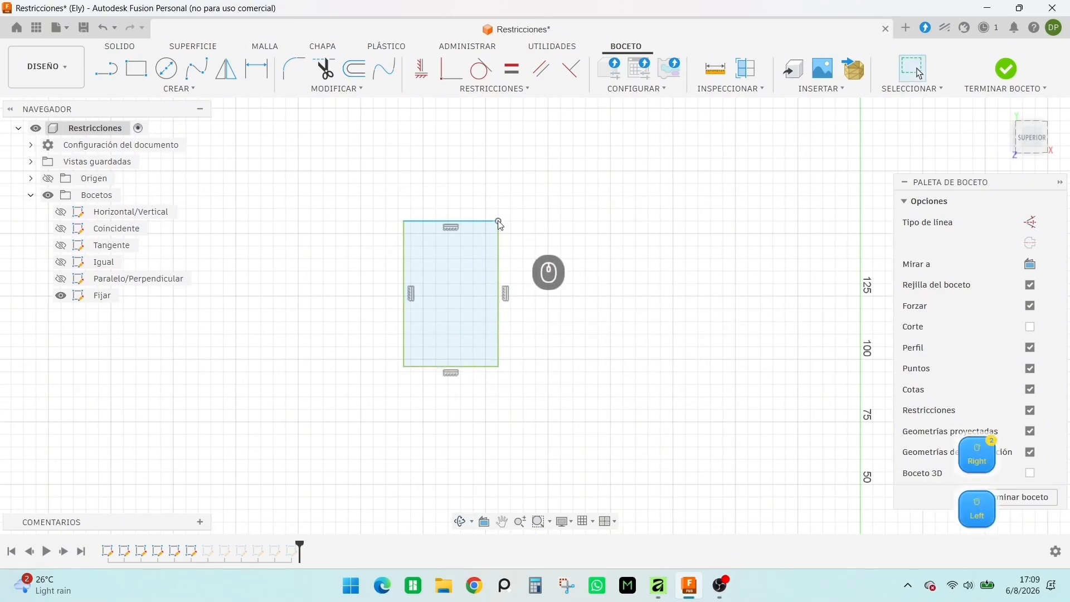
# - Try to move the rectangle's corners and right side to test the fixed geometry
pyautogui.moveTo(498, 222); pyautogui.dragTo(481, 199)
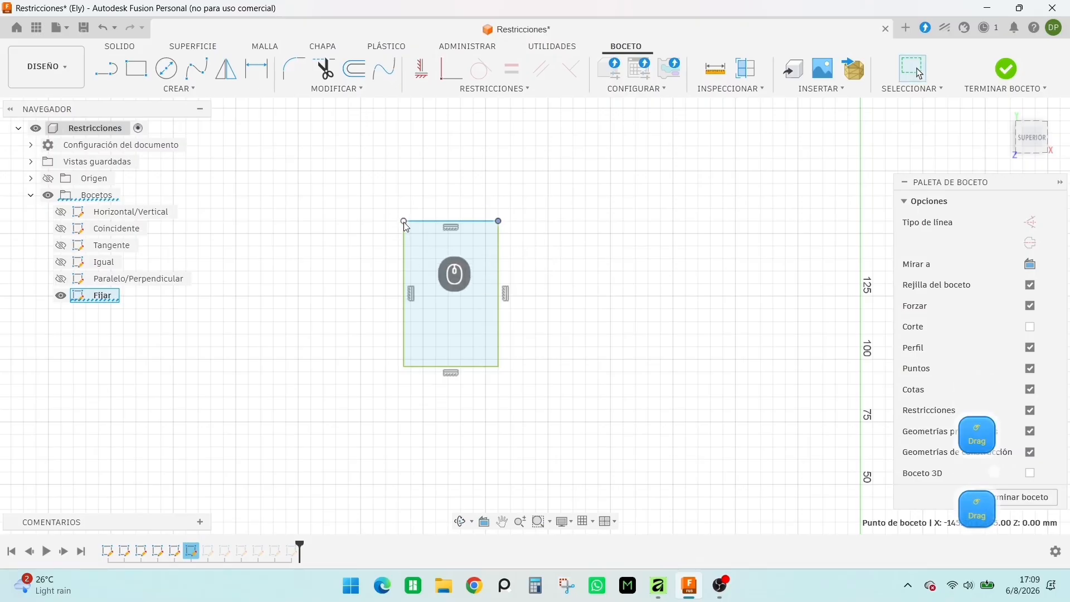
pyautogui.moveTo(403, 222)
pyautogui.mouseDown()
pyautogui.moveTo(394, 189)
pyautogui.moveTo(402, 218)
pyautogui.mouseUp()
pyautogui.click(401, 215)
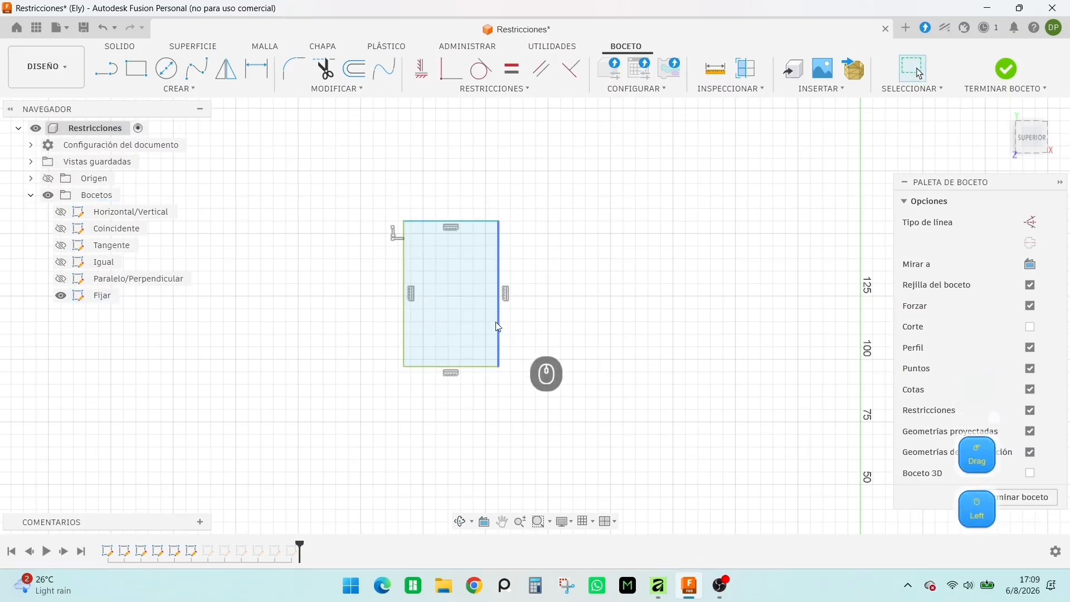
pyautogui.moveTo(498, 327); pyautogui.dragTo(516, 392)
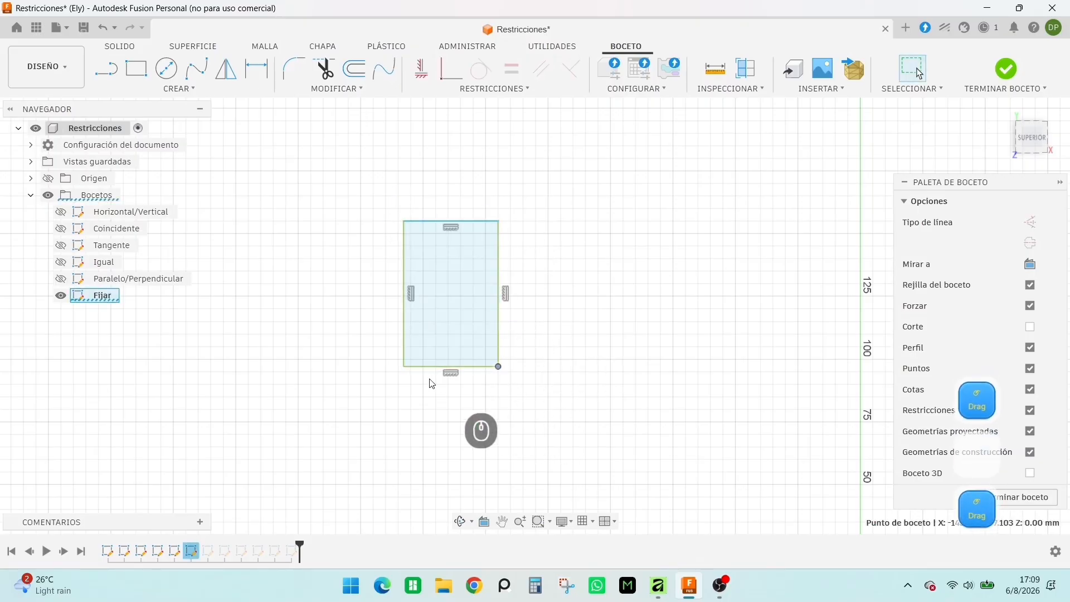
pyautogui.moveTo(404, 367)
pyautogui.mouseDown()
pyautogui.moveTo(385, 384)
pyautogui.moveTo(399, 372)
pyautogui.mouseUp()
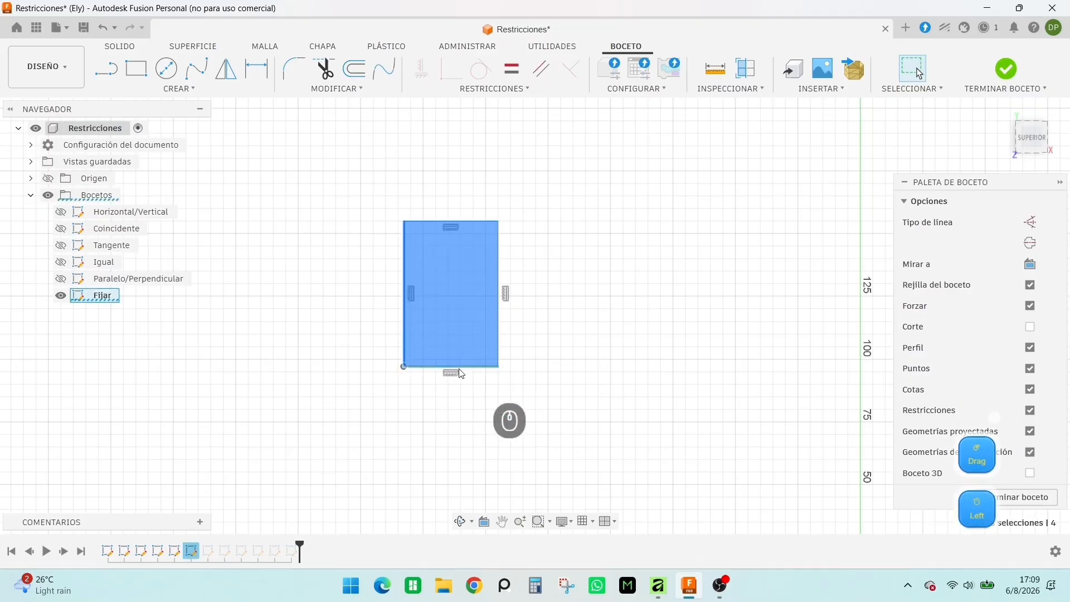
# - Unfix the rectangle's bottom side with the Fix/Unfix constraint and end the command
pyautogui.click(522, 89)
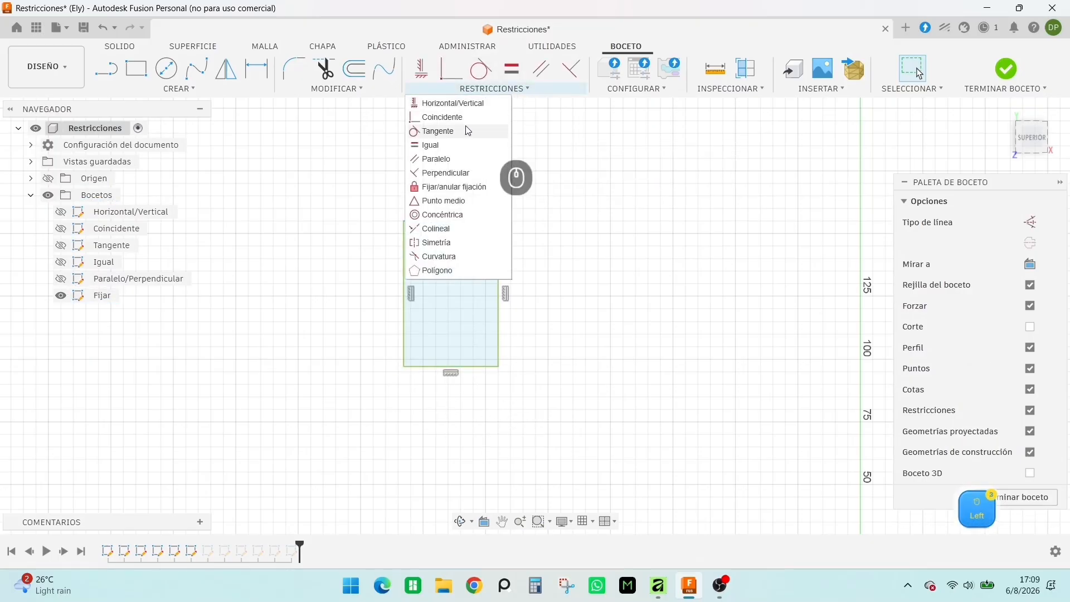
pyautogui.click(455, 186)
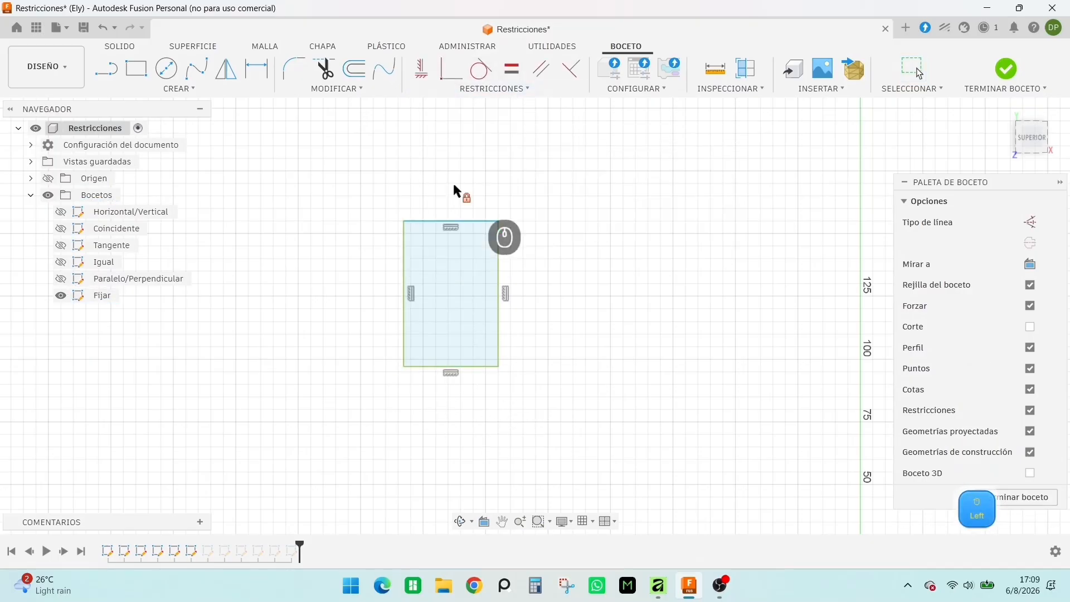
pyautogui.rightClick(476, 371)
pyautogui.click(594, 370)
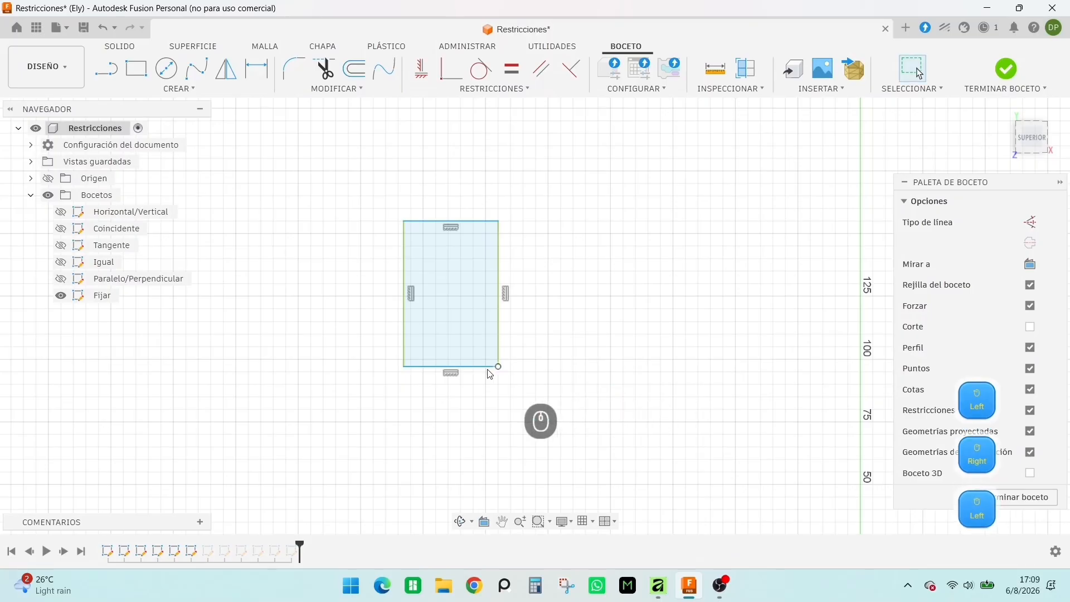
# - Stretch the rectangle vertically by its right-hand corners, and bring it back to slightly less than its original height
pyautogui.moveTo(493, 371); pyautogui.dragTo(499, 265)
pyautogui.moveTo(499, 152)
pyautogui.mouseDown()
pyautogui.moveTo(500, 270)
pyautogui.moveTo(499, 152)
pyautogui.mouseUp()
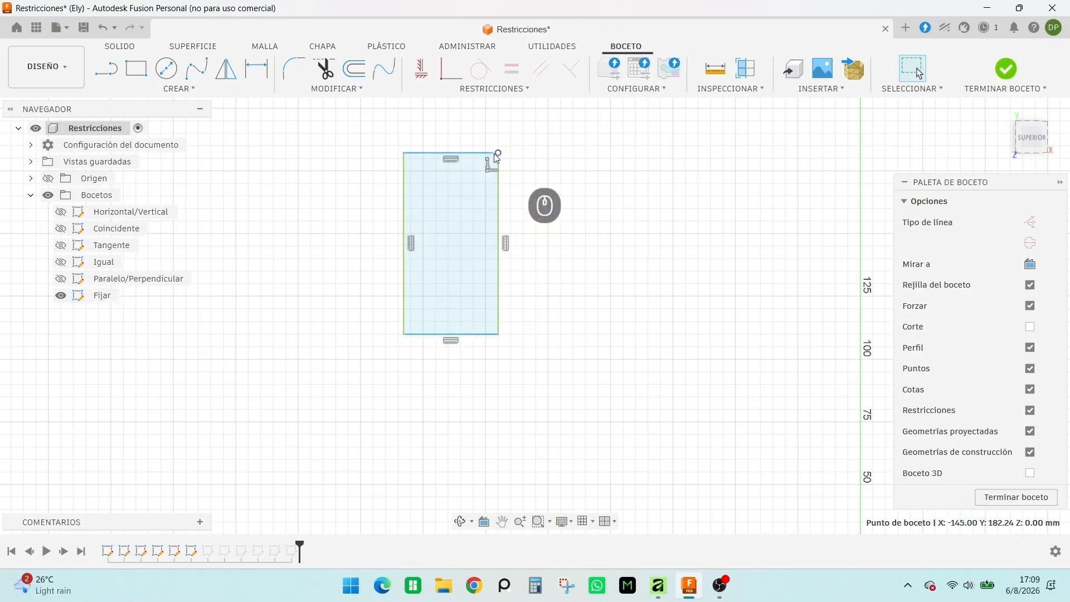
pyautogui.moveTo(497, 156); pyautogui.dragTo(499, 223)
pyautogui.moveTo(499, 335); pyautogui.dragTo(499, 359)
# - Fix the rectangle's lower-right corner point and unfix its right and left sides
pyautogui.click(502, 95)
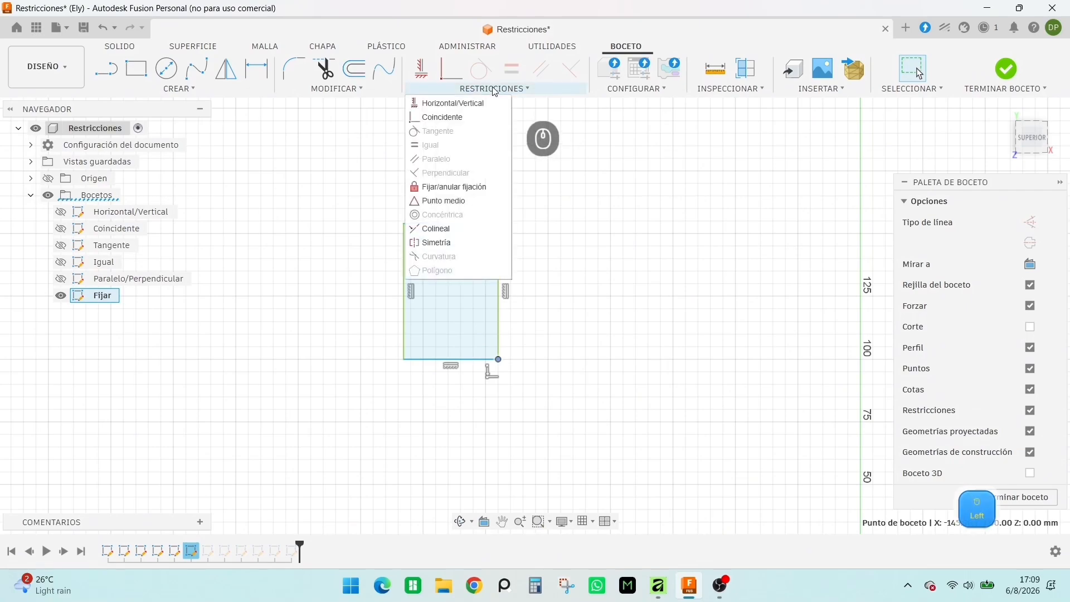
pyautogui.click(454, 184)
pyautogui.click(498, 273)
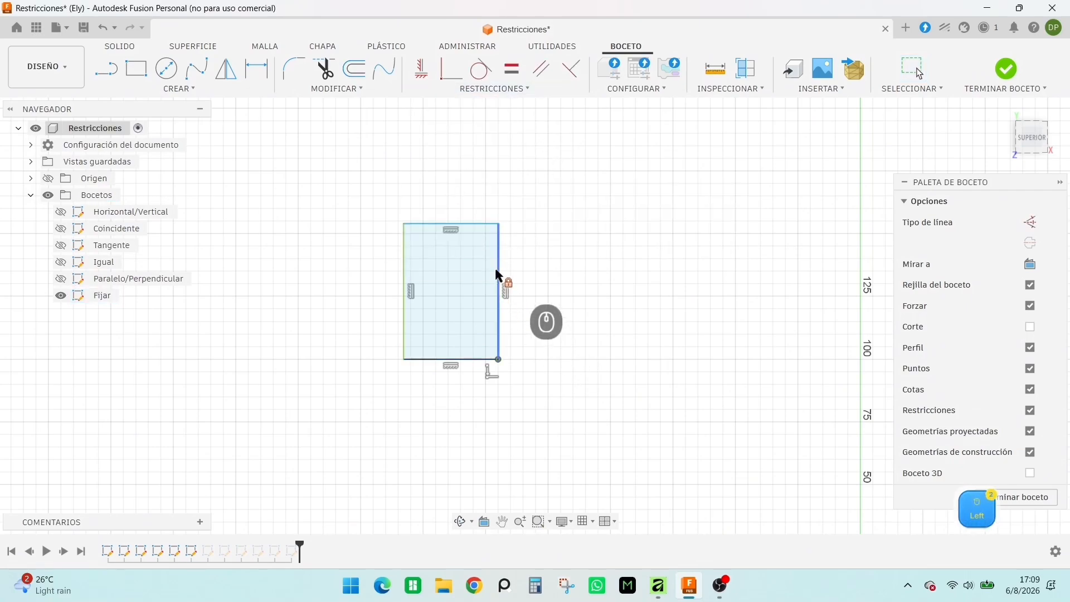
pyautogui.click(496, 270)
pyautogui.click(405, 262)
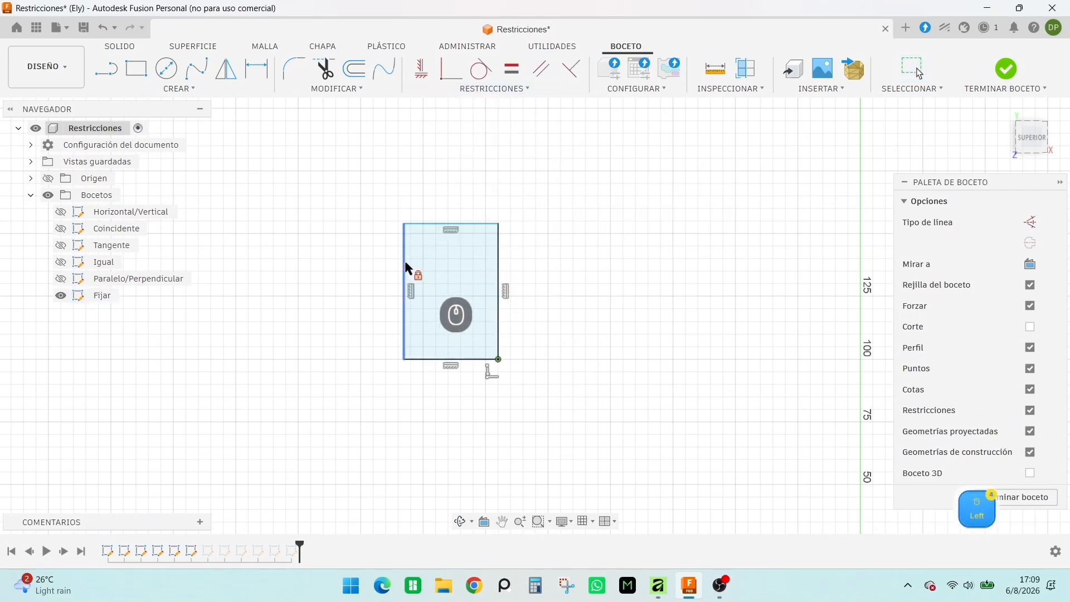
pyautogui.rightClick(567, 302)
pyautogui.click(575, 308)
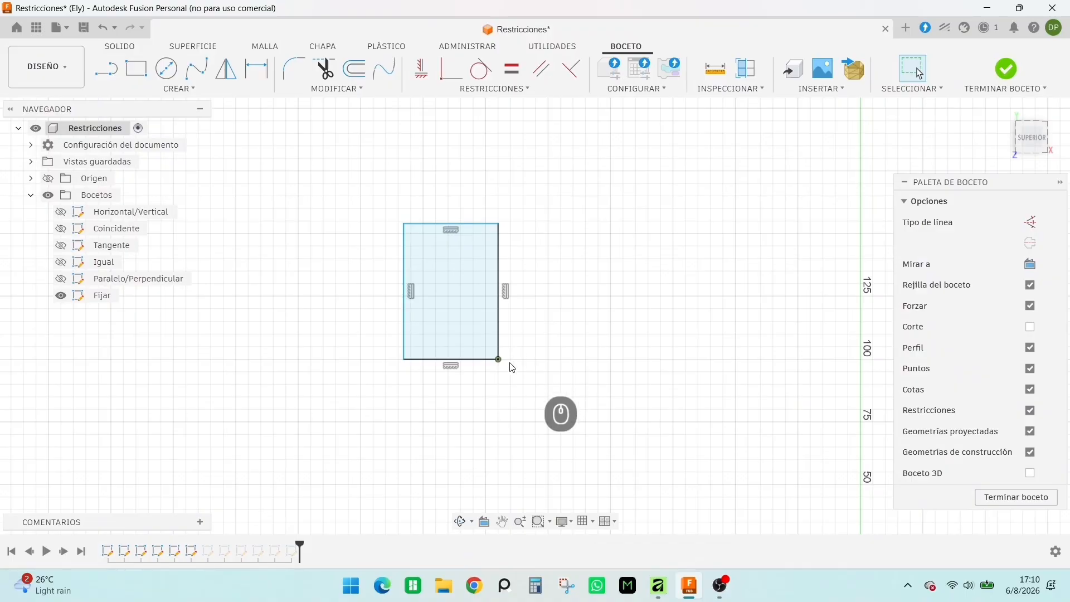
# - Unfix the rectangle's lower-right corner point with the Fix/Unfix constraint and end the command
pyautogui.scroll(2, 513, 374)
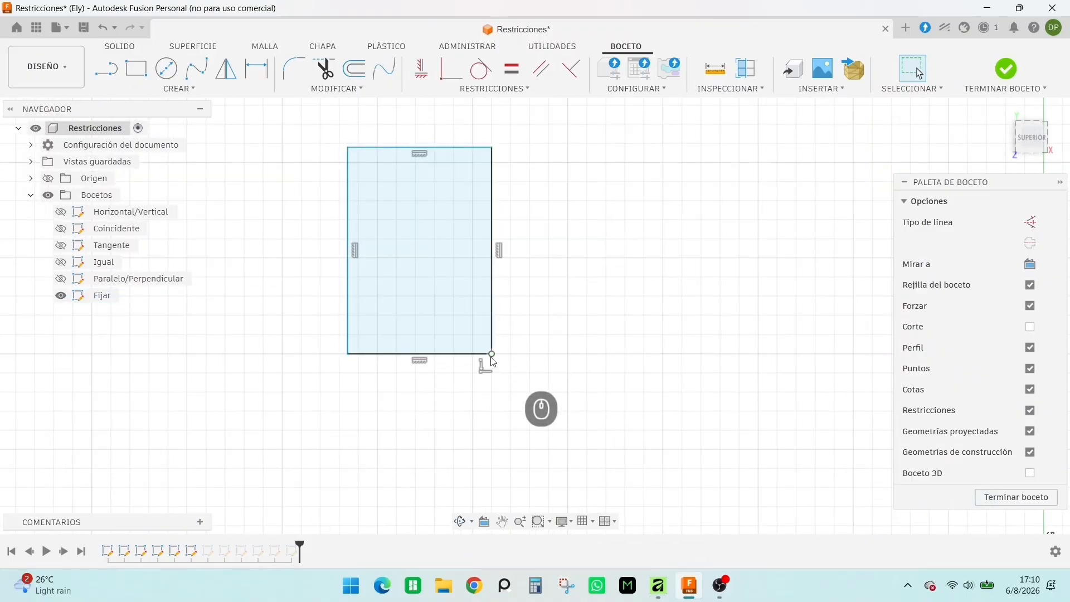
pyautogui.scroll(3, 519, 376)
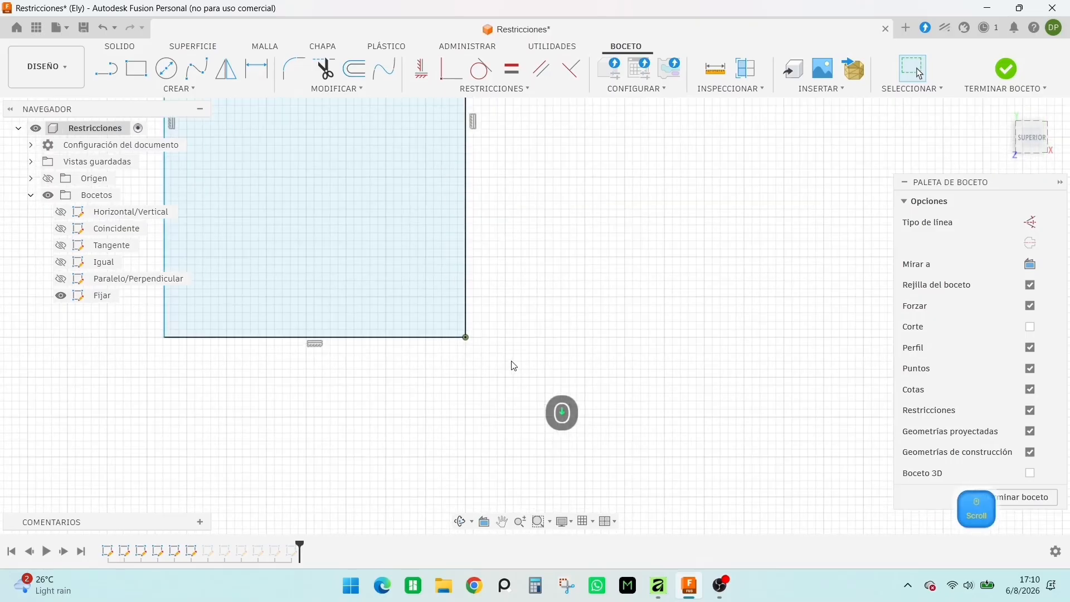
pyautogui.click(448, 91)
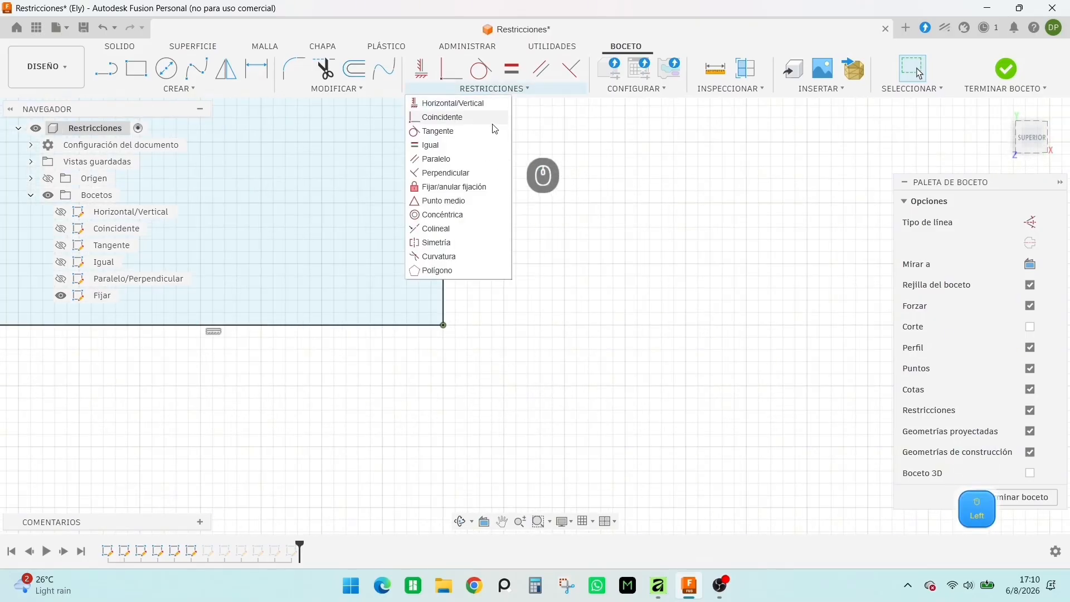
pyautogui.click(449, 187)
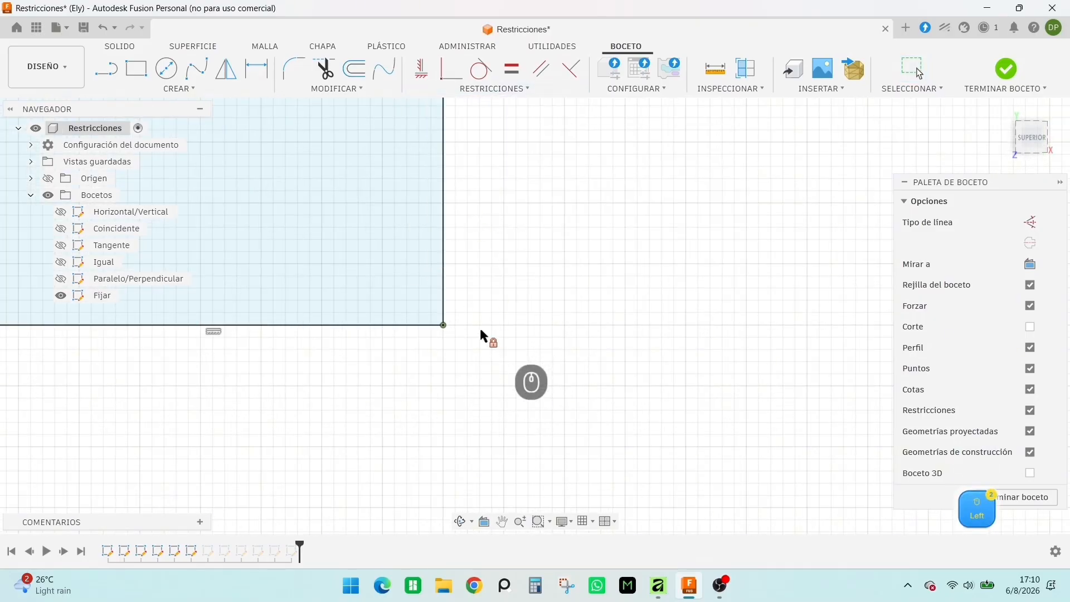
pyautogui.click(441, 325)
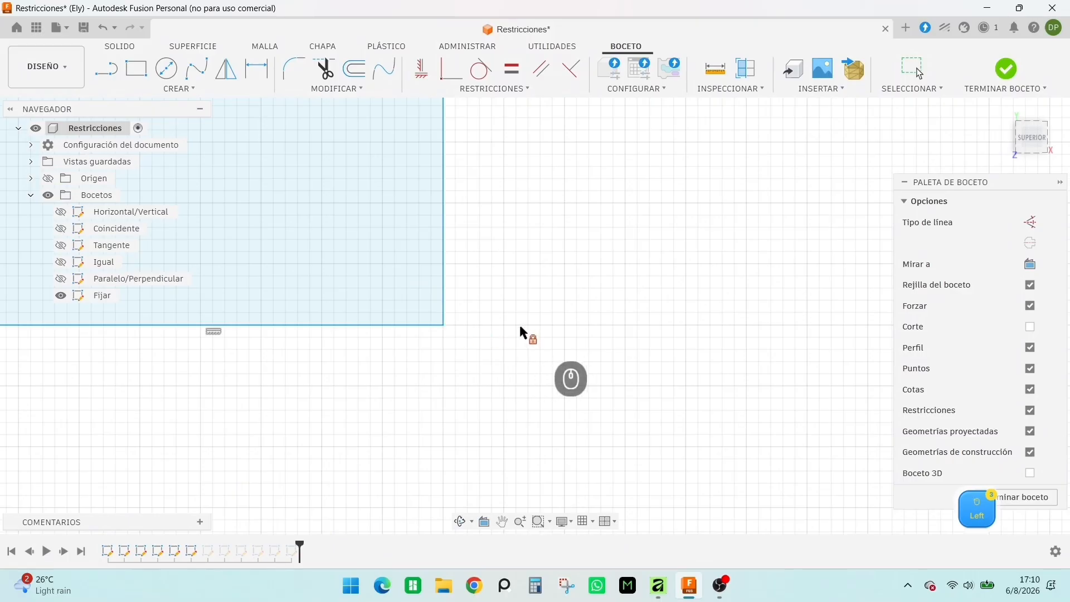
pyautogui.scroll(3, 521, 323)
pyautogui.scroll(3, 525, 326)
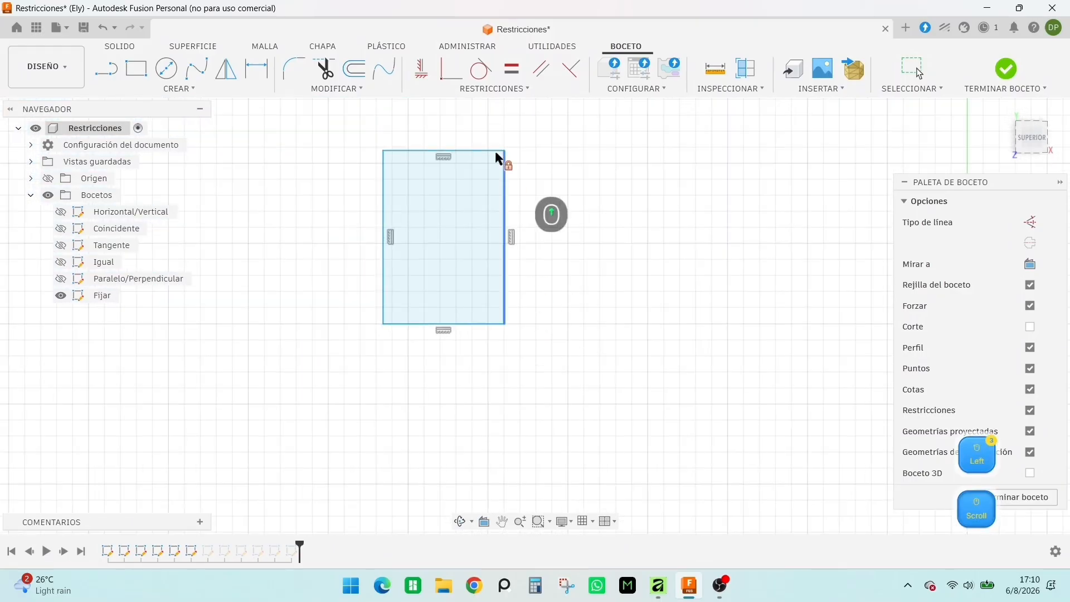
pyautogui.rightClick(579, 324)
pyautogui.click(616, 340)
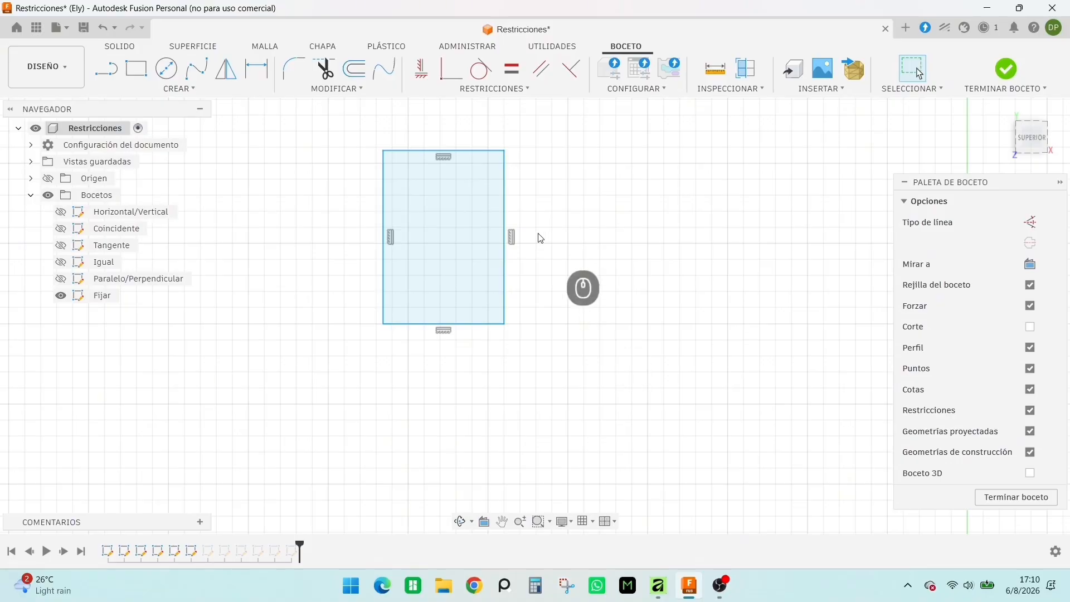
# - Finish the Fijar sketch and hide it, and show the Punto Medio sketch and open it for editing
pyautogui.click(1006, 70)
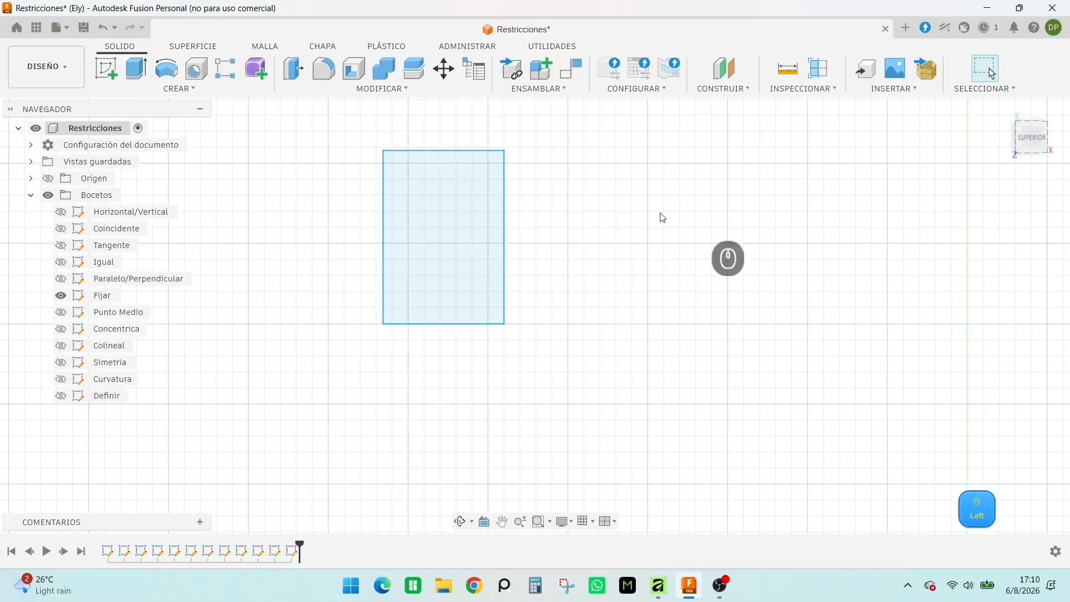
pyautogui.click(60, 296)
pyautogui.click(60, 312)
pyautogui.scroll(-8, 486, 389)
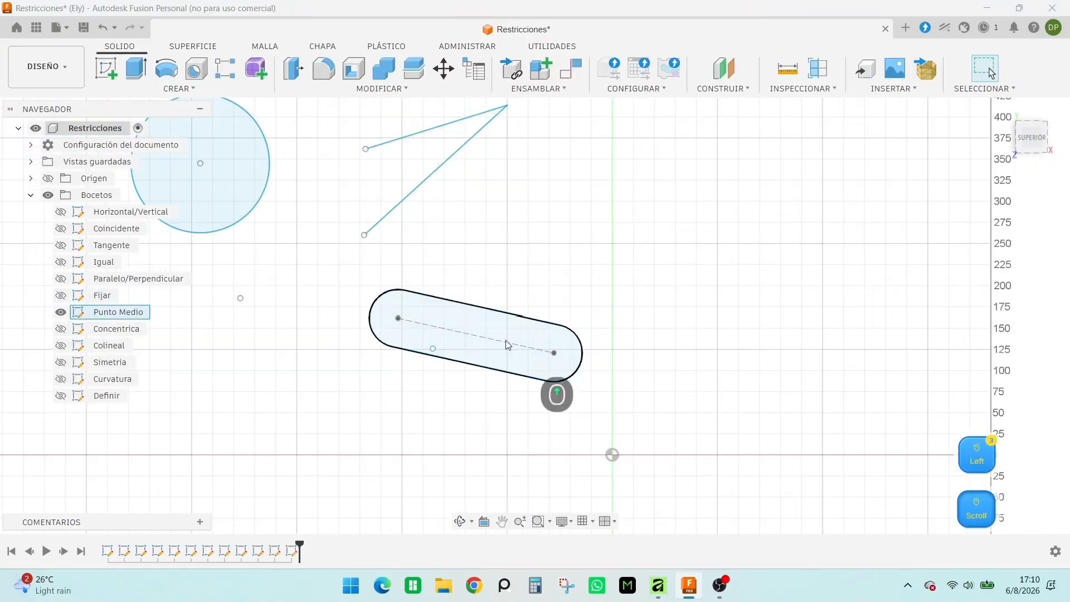
pyautogui.moveTo(433, 220); pyautogui.dragTo(537, 350, button='middle')
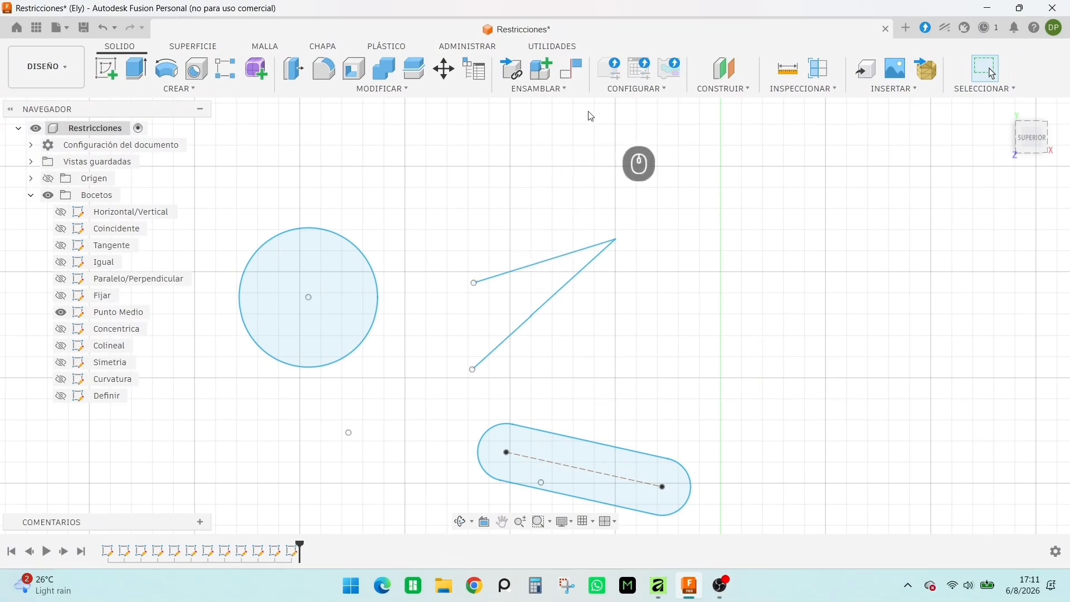
pyautogui.doubleClick(118, 312)
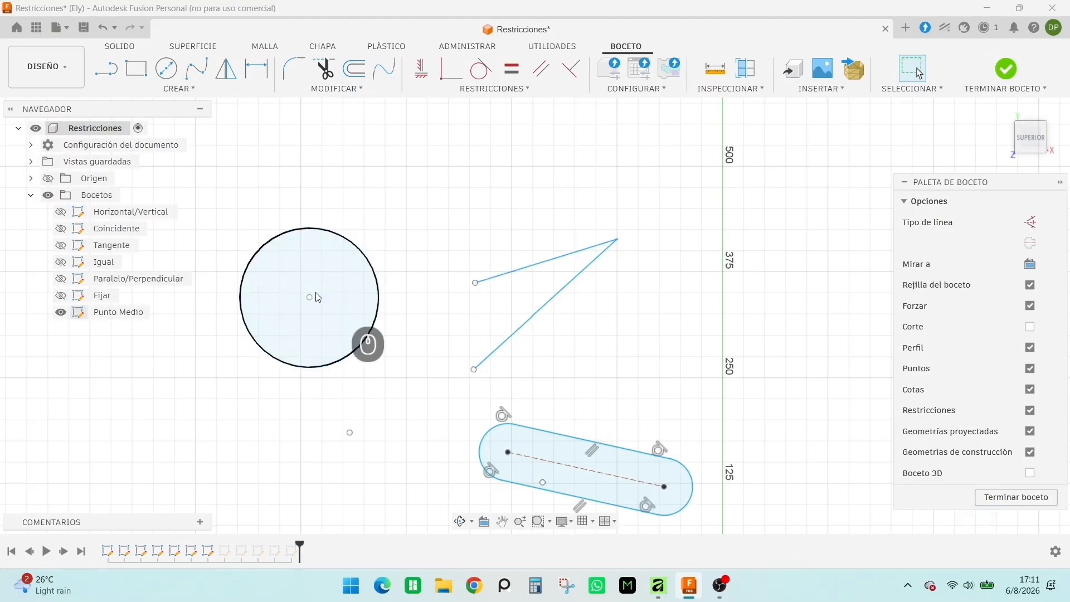
# - Constrain the circle's centre to the midpoint of the upper line with the Midpoint constraint and end the command
pyautogui.rightClick(338, 234)
pyautogui.click(443, 217)
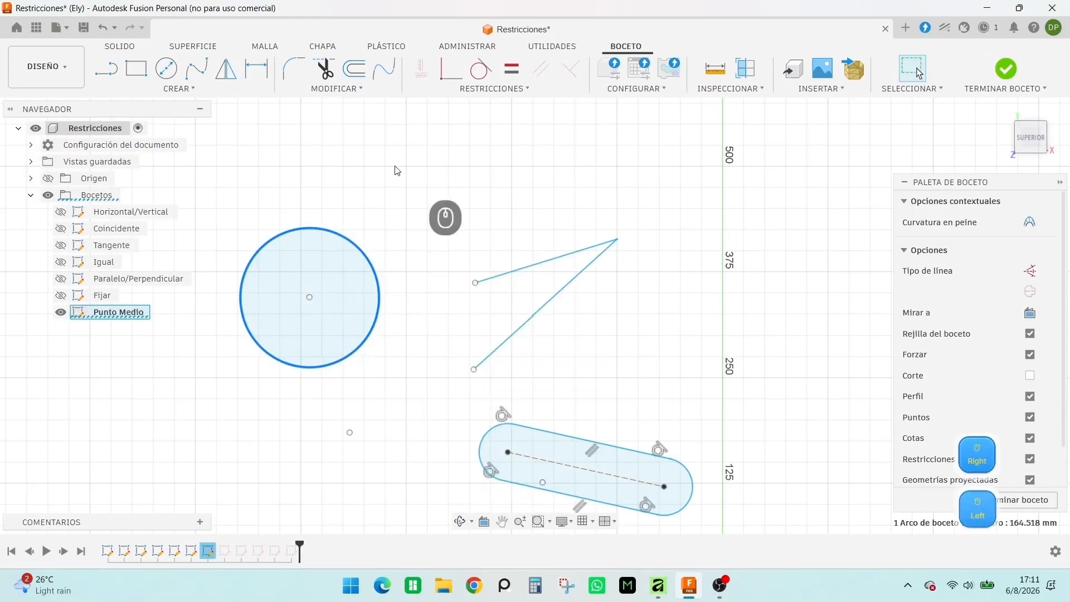
pyautogui.click(495, 88)
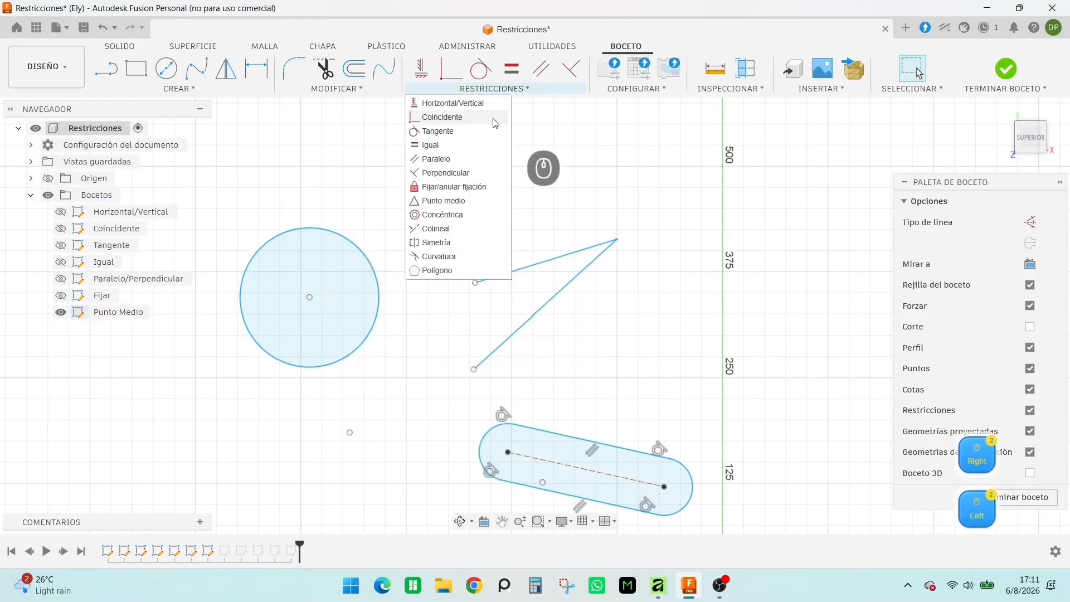
pyautogui.click(462, 202)
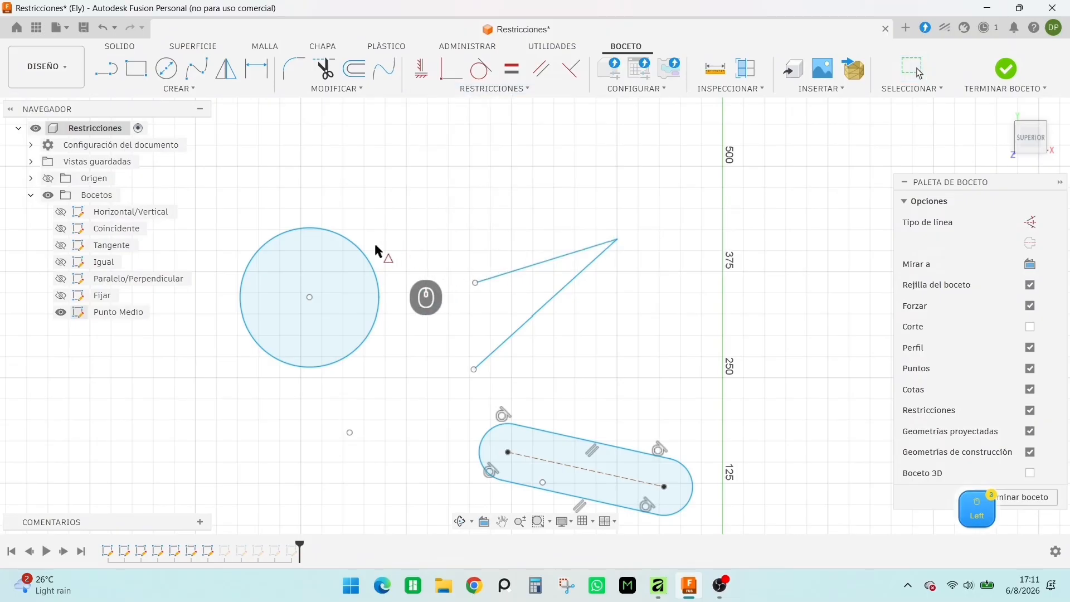
pyautogui.click(310, 297)
pyautogui.click(516, 273)
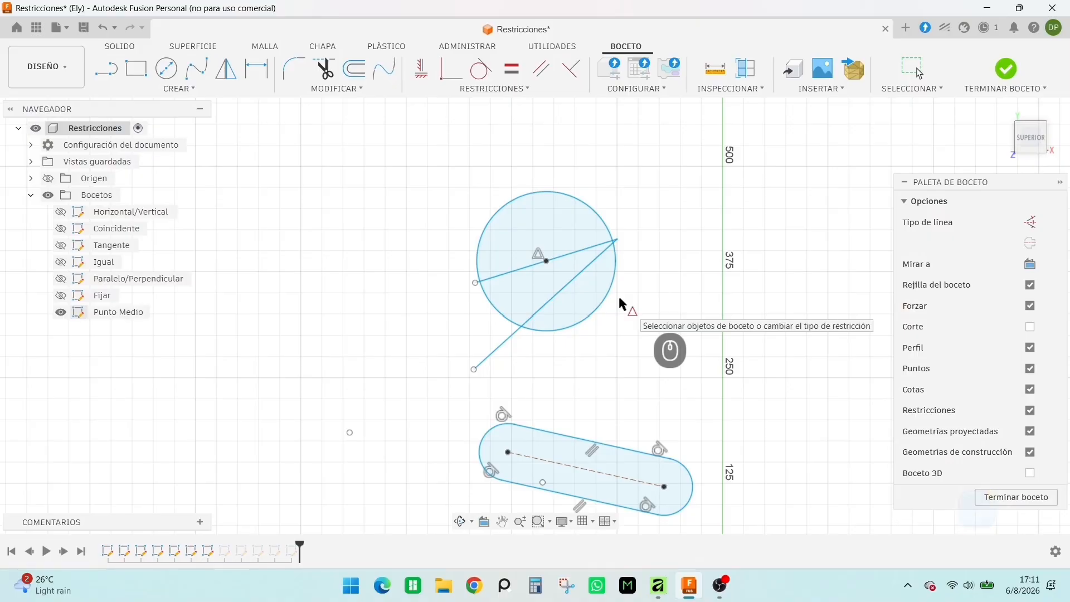
pyautogui.rightClick(477, 368)
pyautogui.click(536, 381)
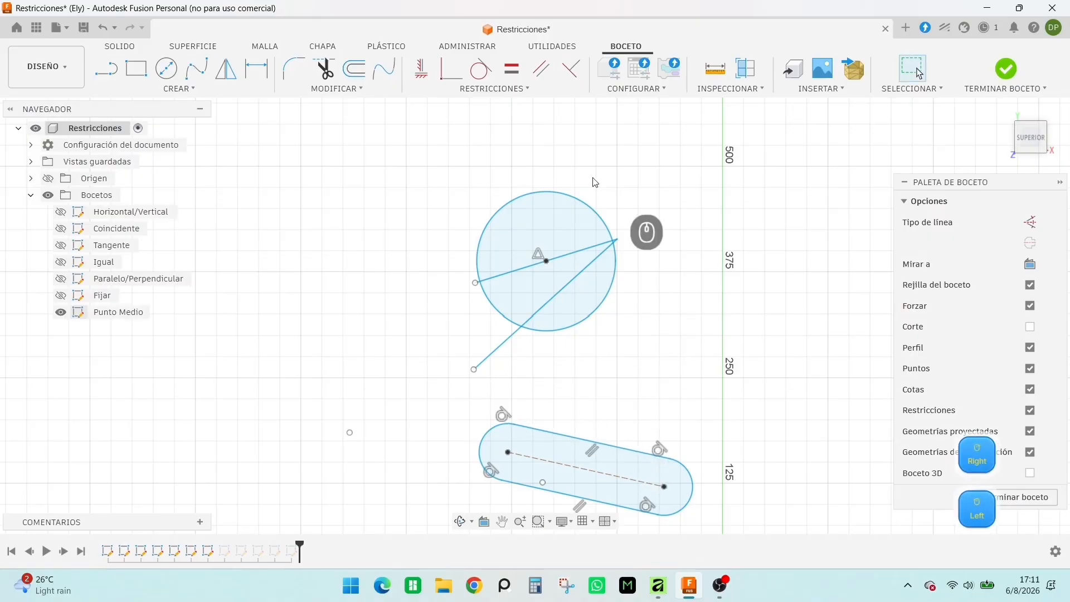
# - Constrain the lower line's free endpoint to the midpoint of the slot's dashed centre line and end the command
pyautogui.click(459, 93)
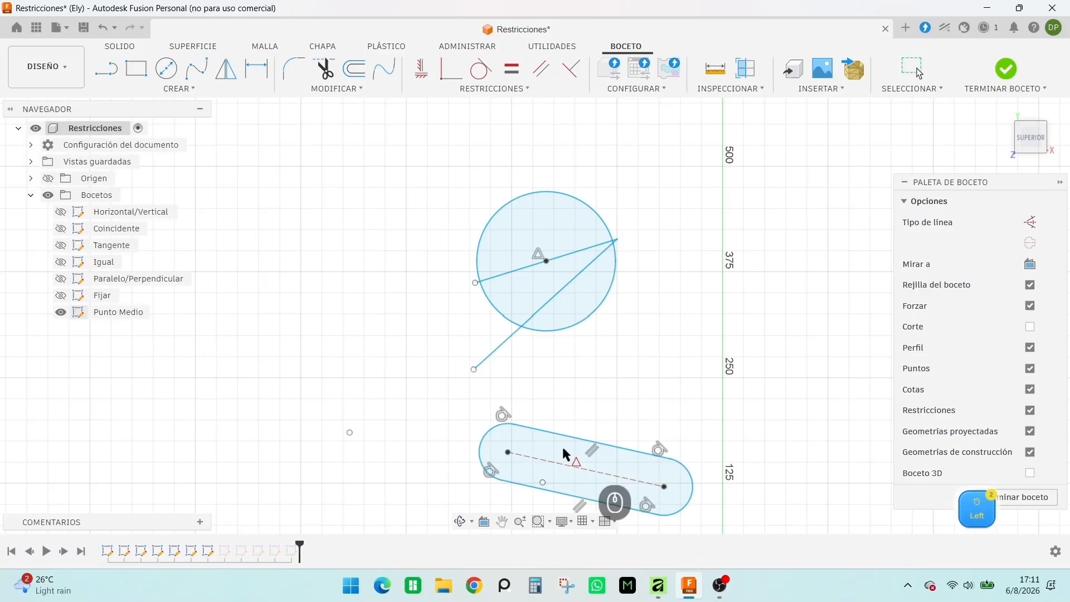
pyautogui.click(474, 369)
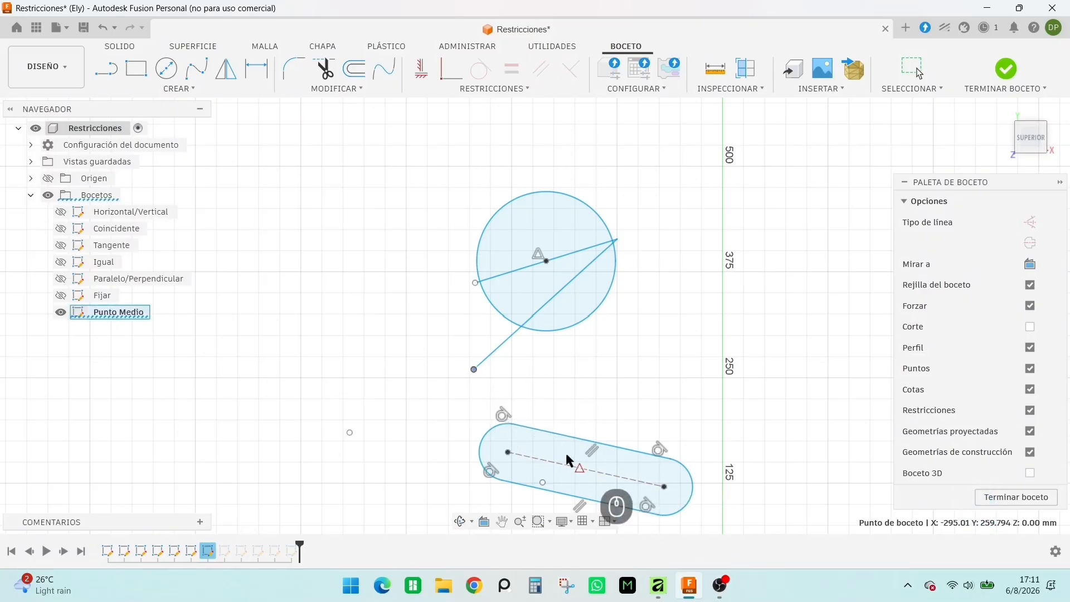
pyautogui.click(588, 474)
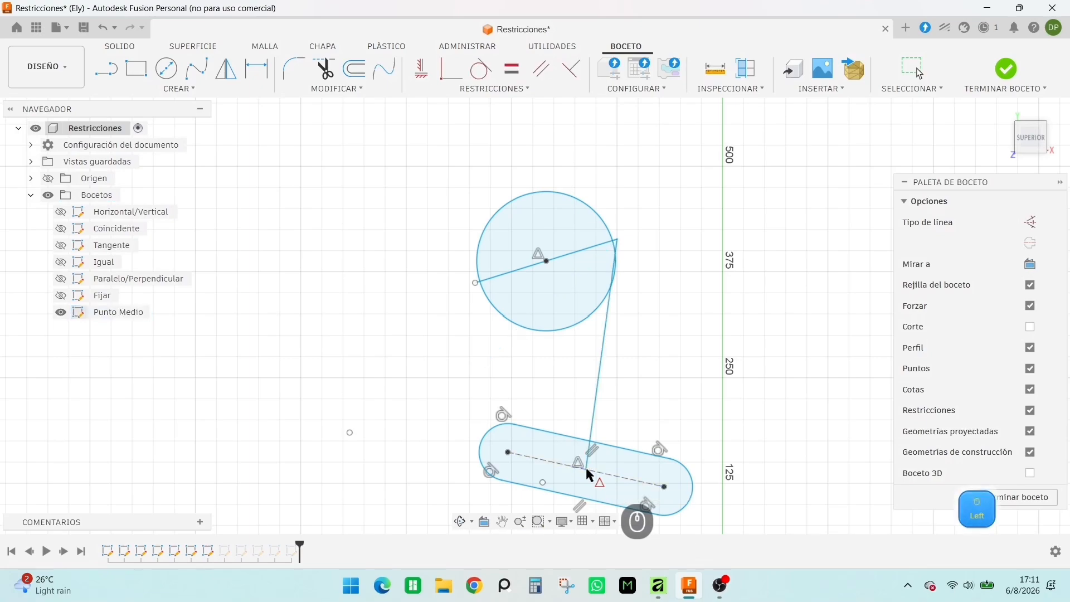
pyautogui.rightClick(746, 418)
pyautogui.click(746, 418)
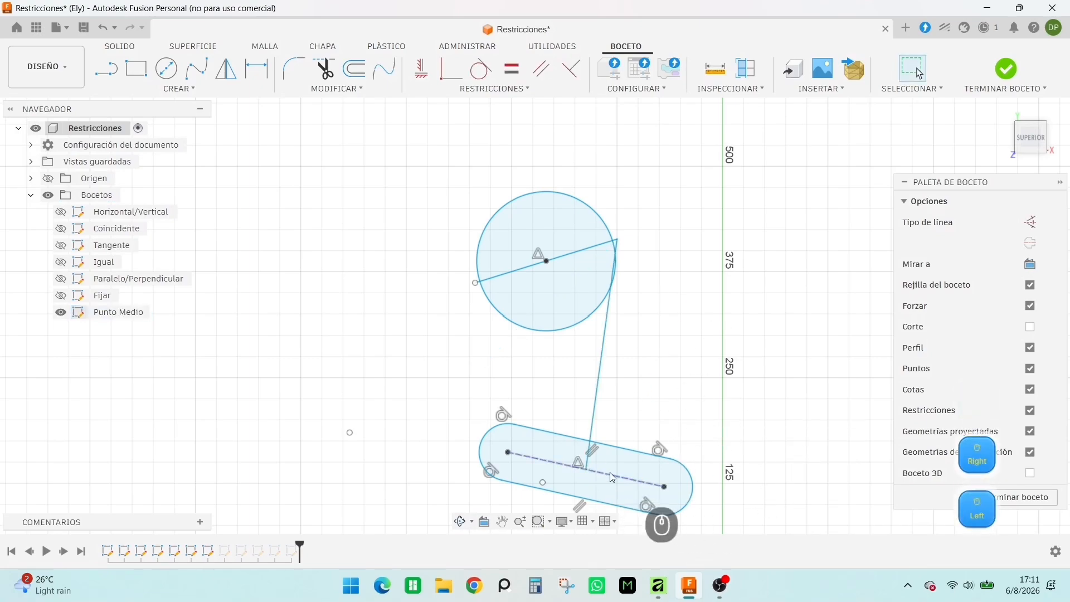
# - Test the midpoint constraints by moving the slot and circle, widening the slot, and stretching it into a long inclined shape
pyautogui.moveTo(563, 491)
pyautogui.mouseDown()
pyautogui.moveTo(437, 440)
pyautogui.moveTo(635, 462)
pyautogui.mouseUp()
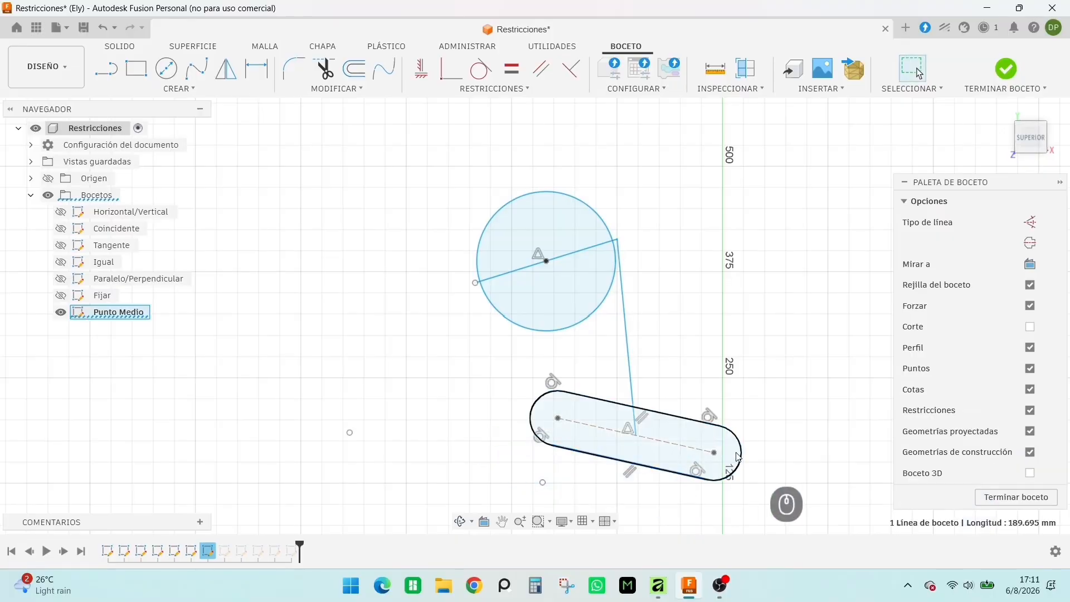
pyautogui.click(740, 446)
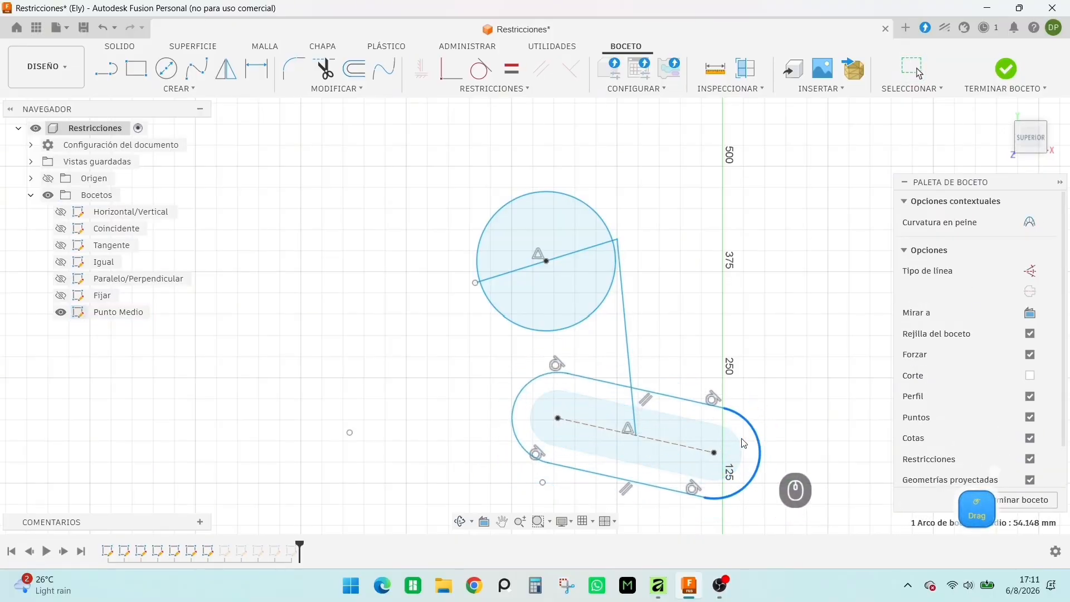
pyautogui.moveTo(629, 430); pyautogui.dragTo(712, 405)
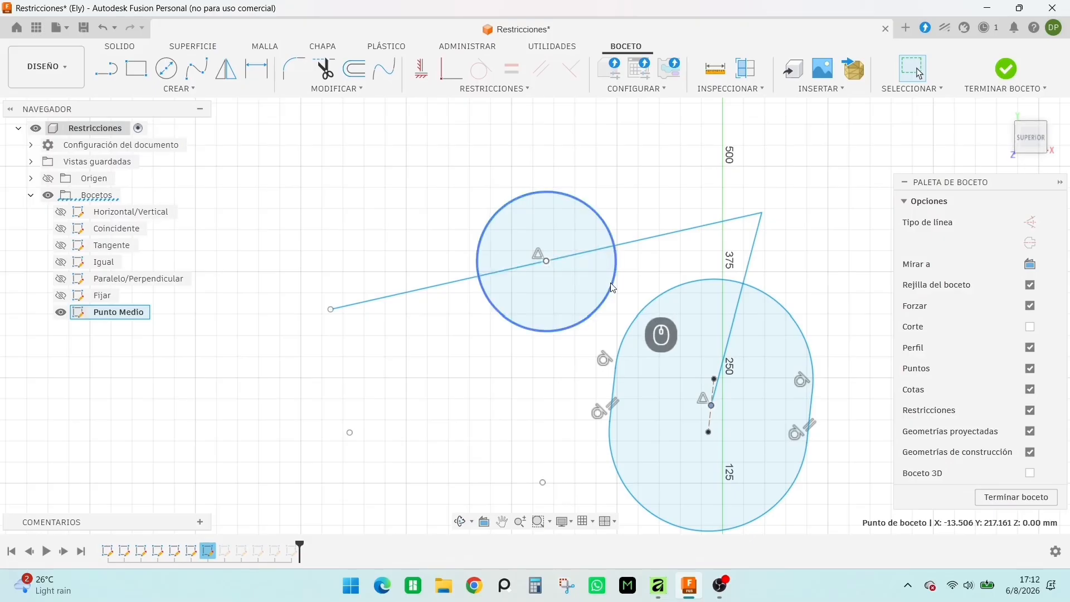
pyautogui.moveTo(611, 283); pyautogui.dragTo(605, 280)
pyautogui.moveTo(547, 261); pyautogui.dragTo(459, 283)
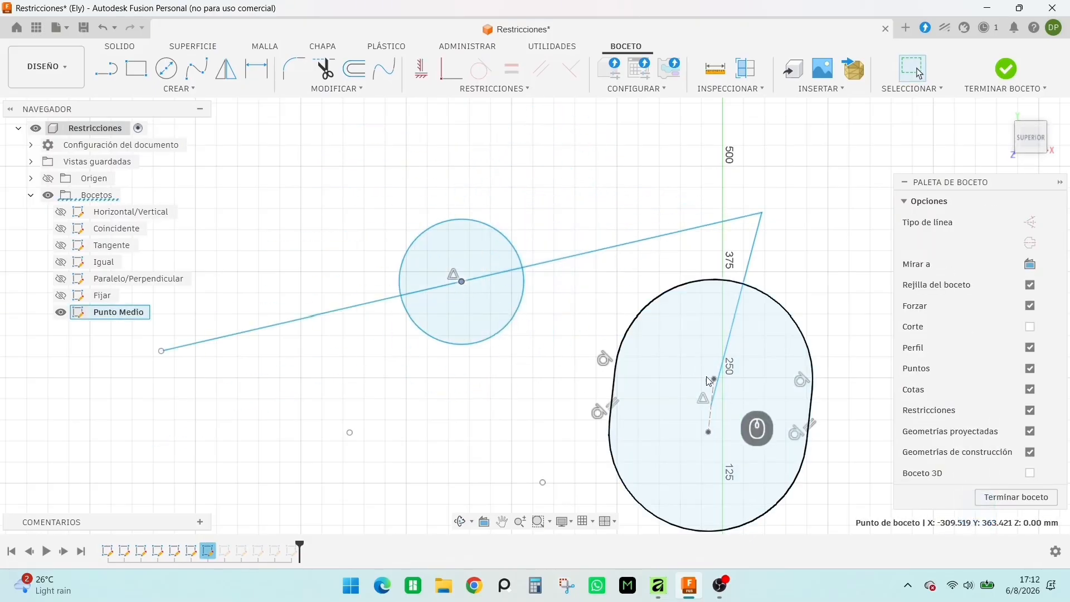
pyautogui.moveTo(709, 432); pyautogui.dragTo(389, 497)
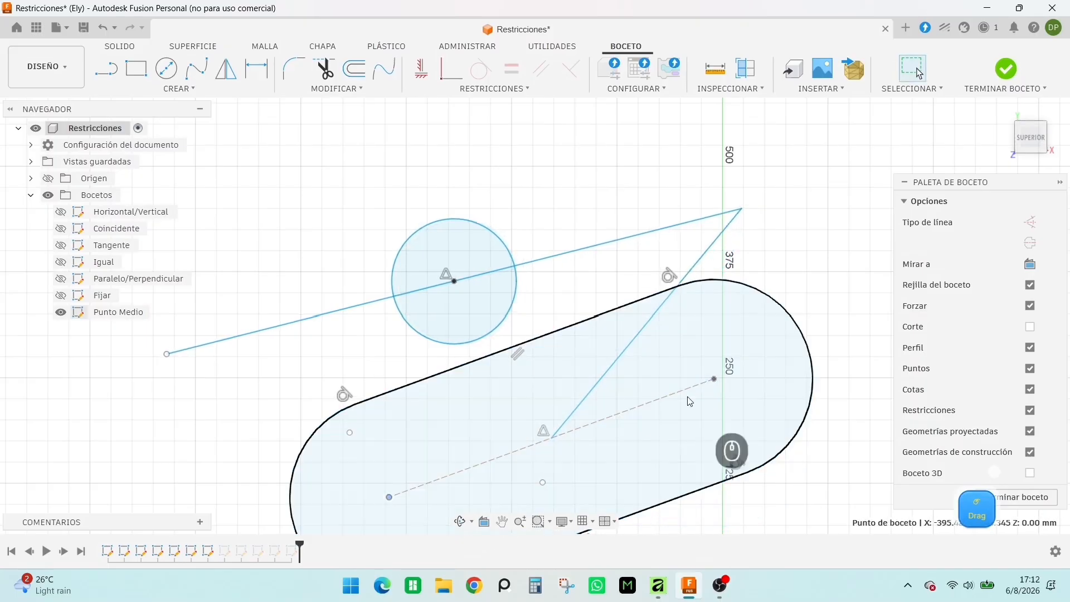
# - Finish the Punto Medio sketch and hide it, and show the Concentrica sketch and open it for editing
pyautogui.click(1007, 69)
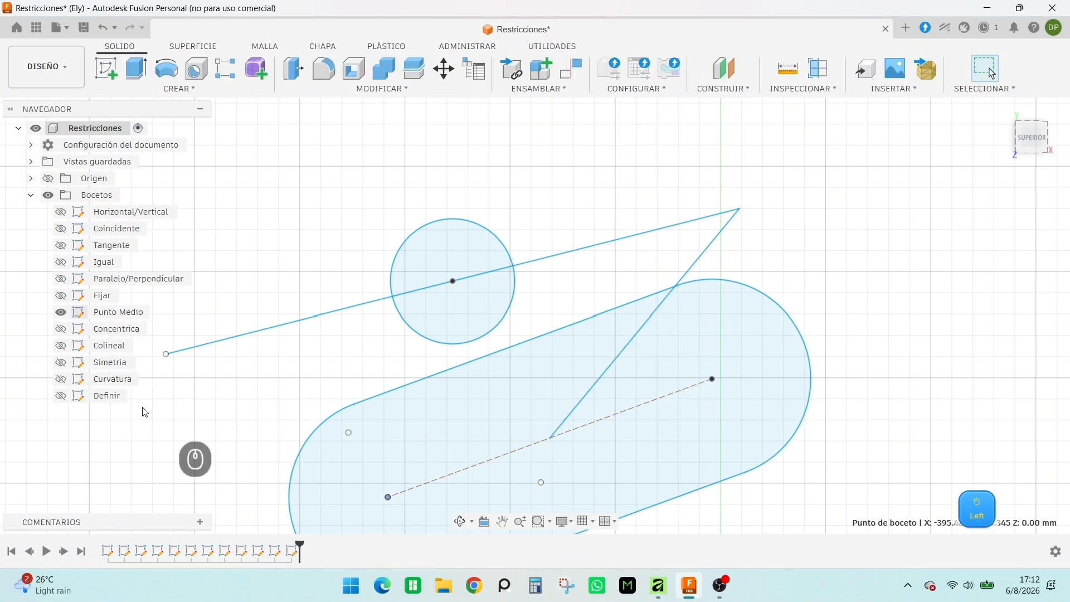
pyautogui.click(62, 313)
pyautogui.click(62, 329)
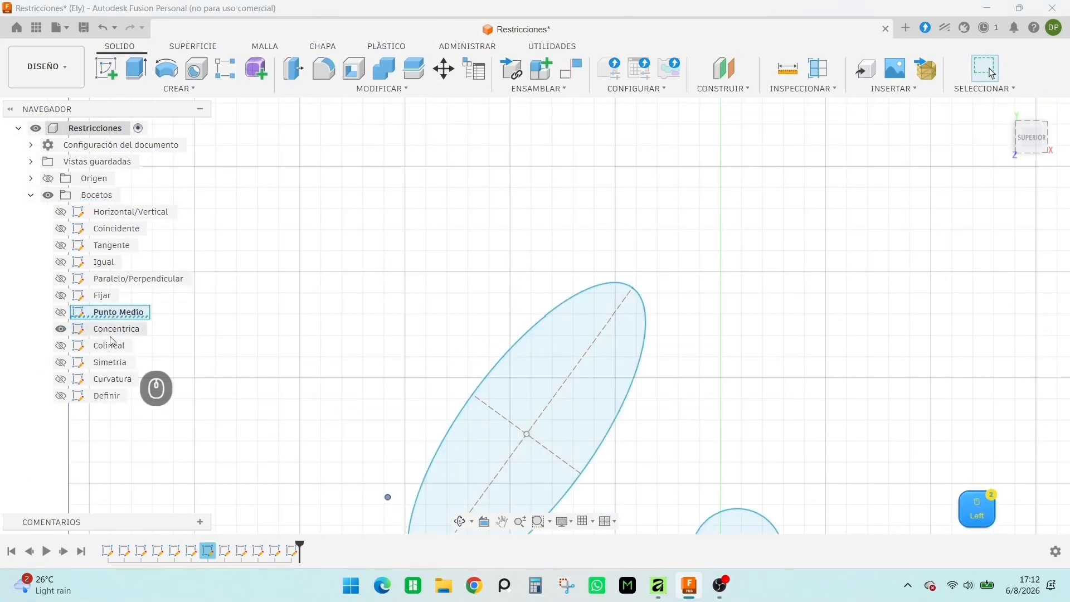
pyautogui.scroll(1, 730, 449)
pyautogui.scroll(2, 609, 344)
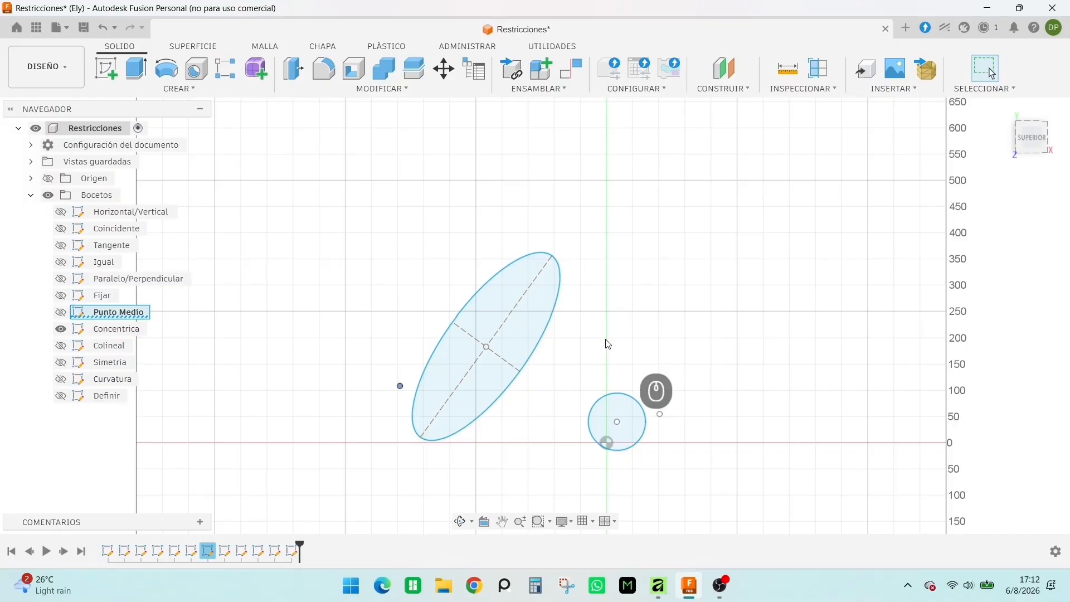
pyautogui.doubleClick(545, 262)
# - Make the small circle concentric with the ellipse using the Concentric constraint and end the command
pyautogui.click(502, 89)
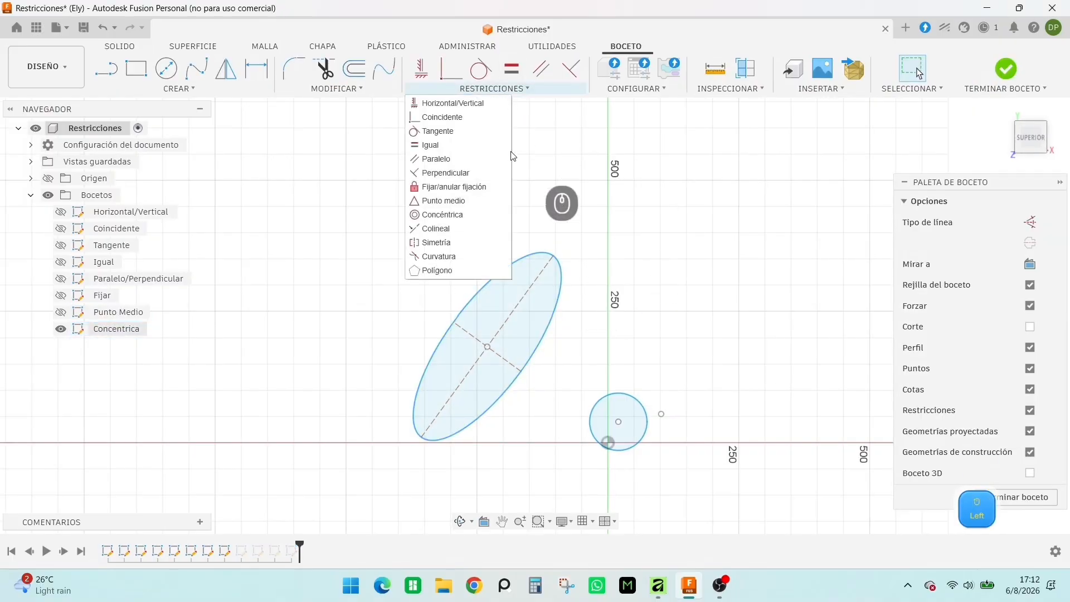
pyautogui.click(472, 216)
pyautogui.click(490, 345)
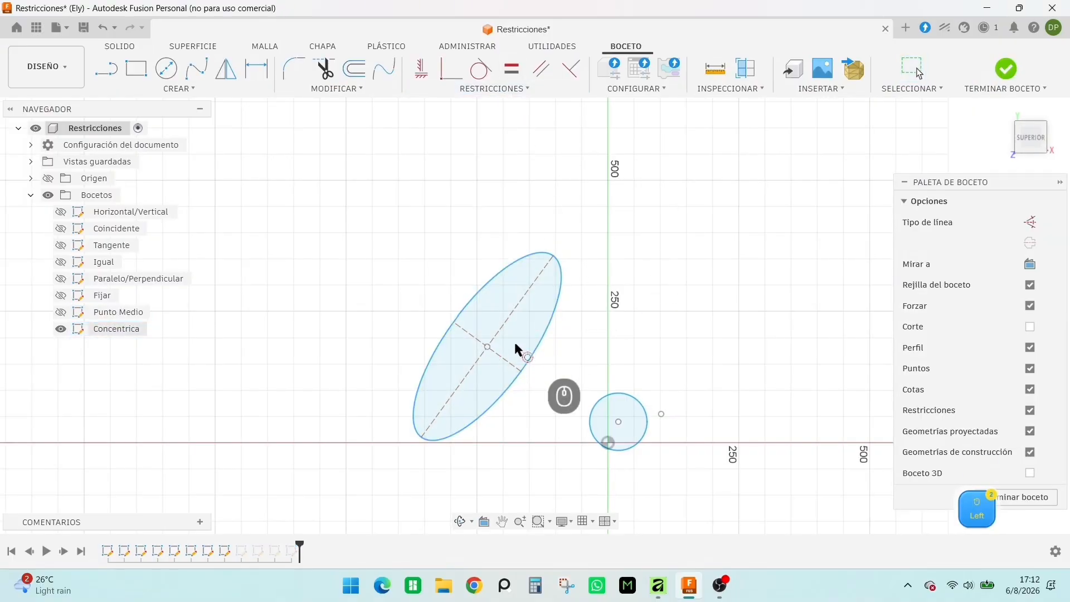
pyautogui.click(634, 394)
pyautogui.scroll(-5, 480, 362)
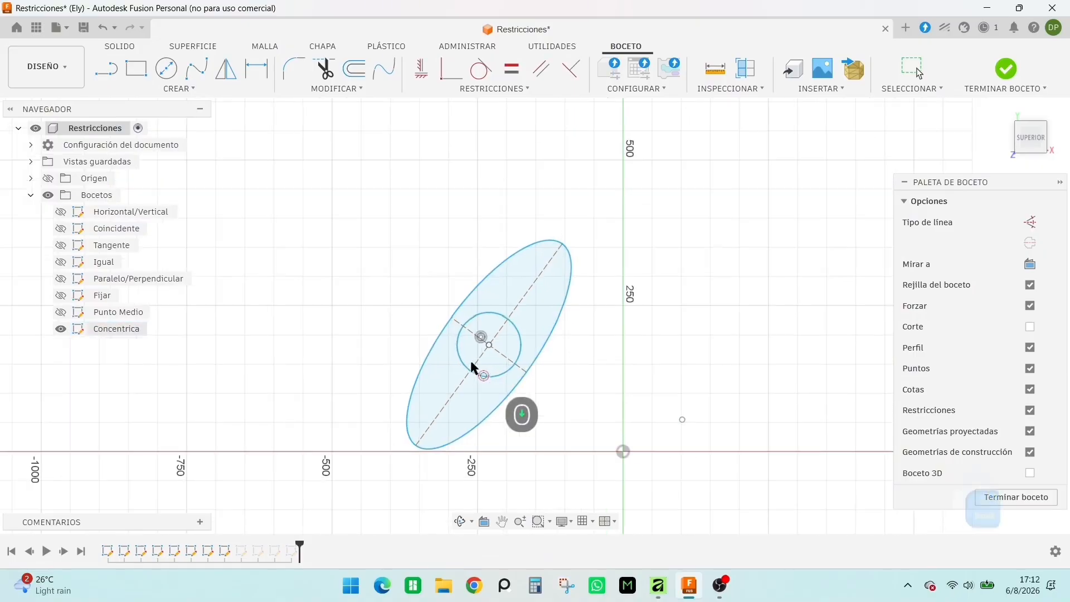
pyautogui.scroll(-2, 509, 353)
pyautogui.scroll(2, 538, 312)
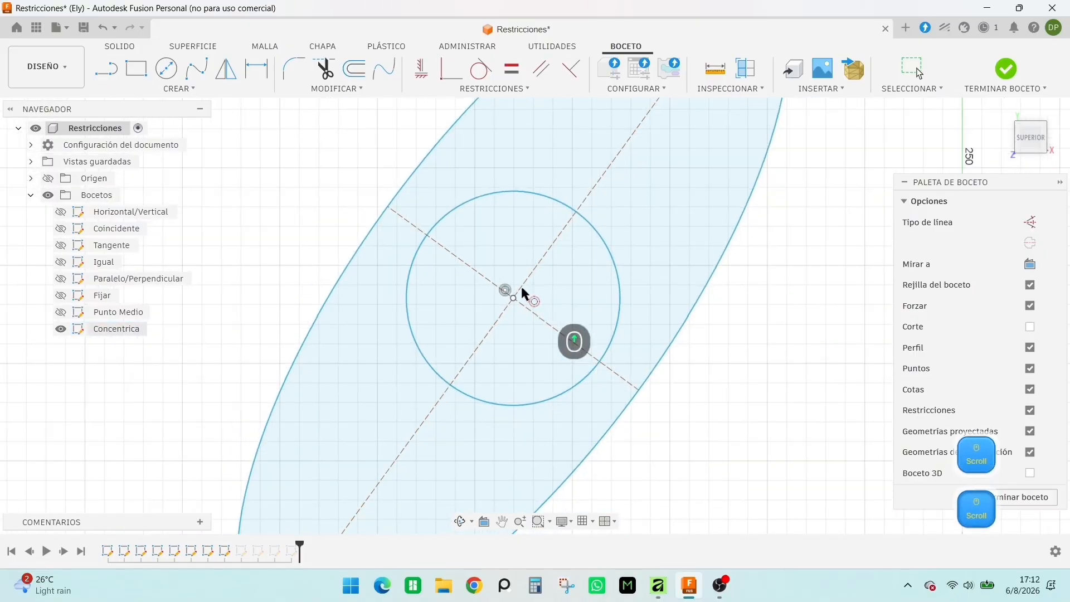
pyautogui.scroll(3, 681, 336)
pyautogui.rightClick(778, 350)
pyautogui.click(823, 364)
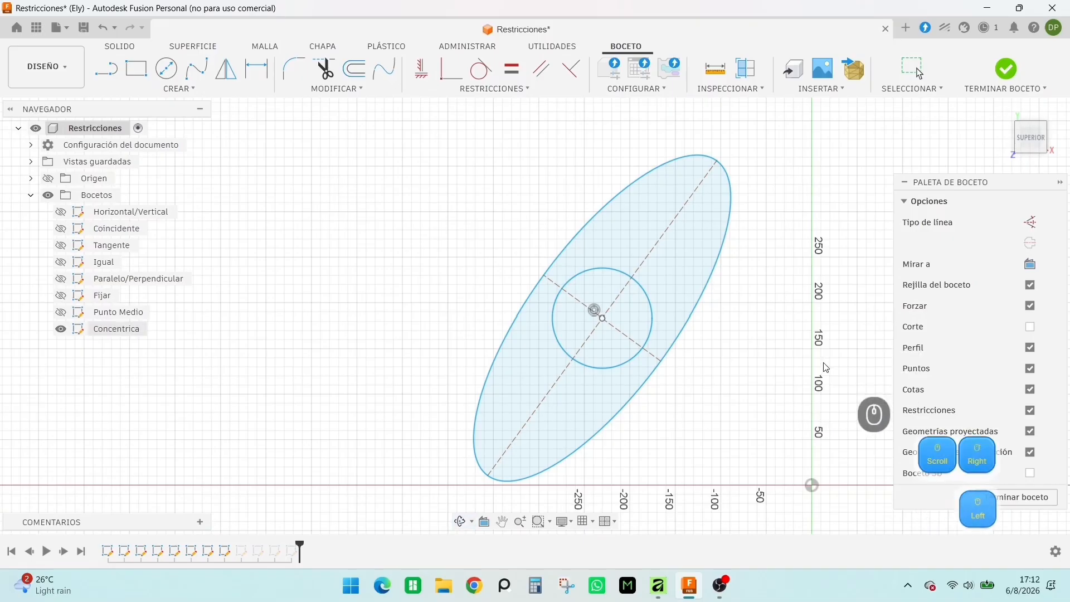
# - Enlarge the circle and tilt the ellipse, move their shared centre to about X -500, Y 200 mm, and finish the sketch
pyautogui.moveTo(730, 188); pyautogui.dragTo(774, 210)
pyautogui.moveTo(684, 215); pyautogui.dragTo(858, 139)
pyautogui.scroll(3, 751, 345)
pyautogui.moveTo(669, 319); pyautogui.dragTo(542, 323)
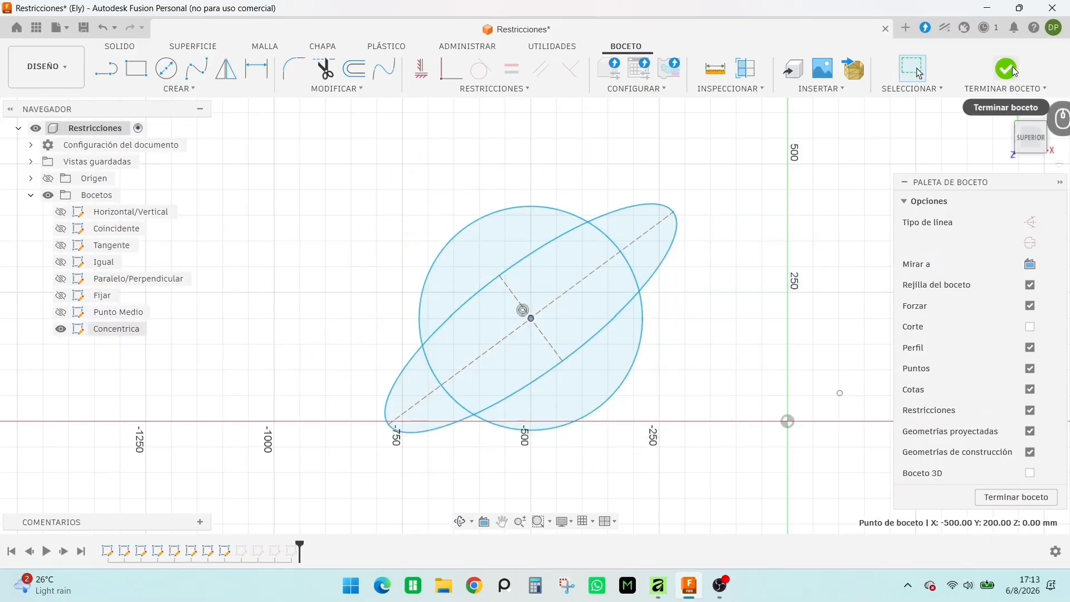
pyautogui.click(1015, 70)
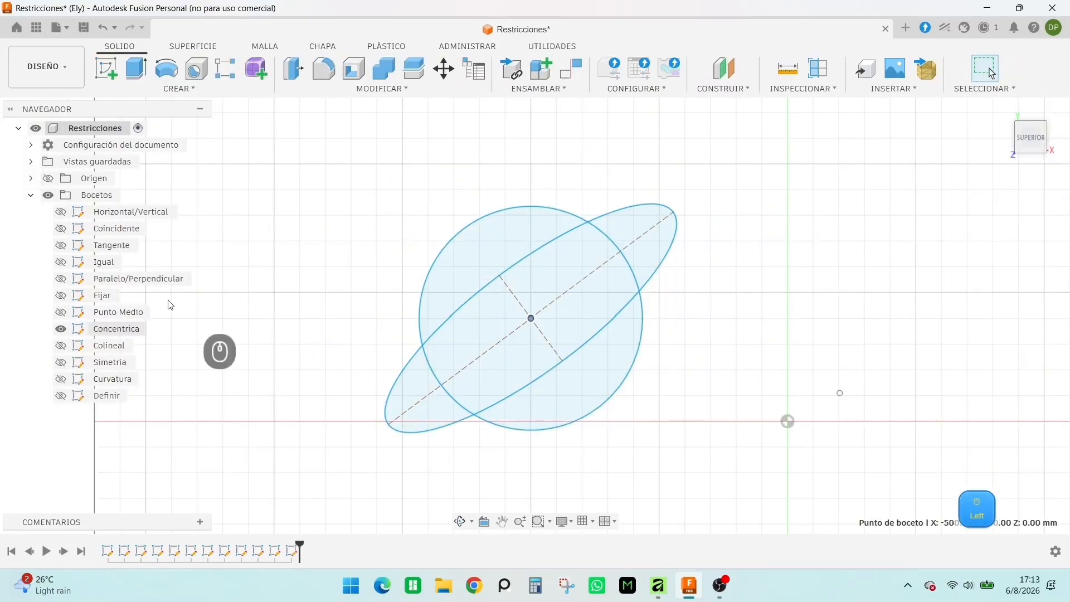
# - Hide the Concentrica sketch, and show the Colineal sketch and open it for editing
pyautogui.click(61, 329)
pyautogui.click(61, 346)
pyautogui.moveTo(847, 393); pyautogui.dragTo(680, 385, button='middle')
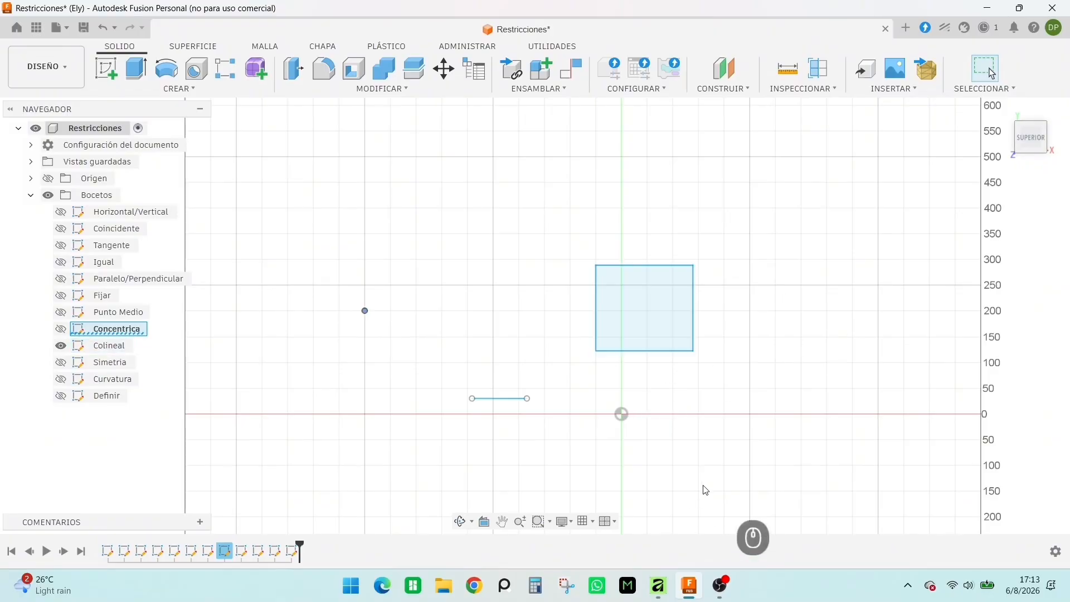
pyautogui.doubleClick(108, 347)
# - Make the short horizontal line collinear with the rectangle's bottom edge using the Collinear constraint and end the command
pyautogui.click(500, 400)
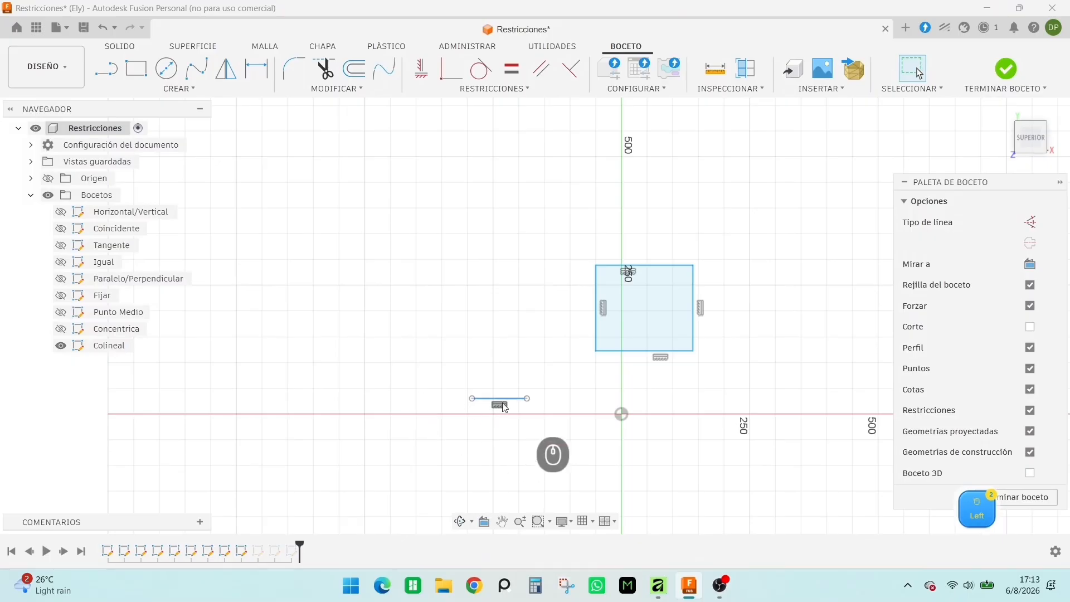
pyautogui.click(495, 89)
pyautogui.click(463, 227)
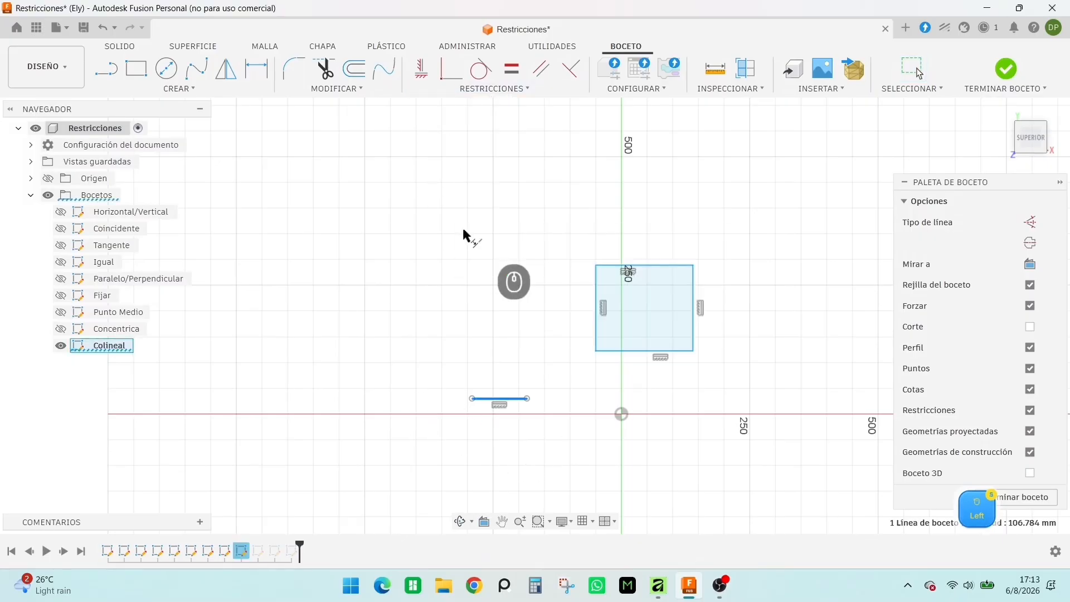
pyautogui.click(613, 352)
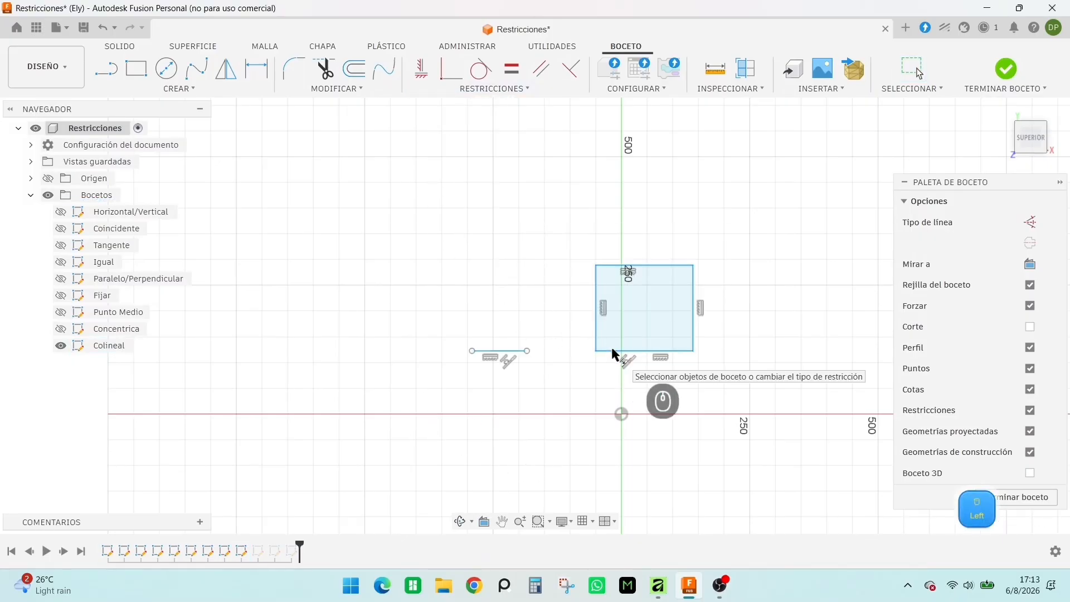
pyautogui.scroll(3, 530, 379)
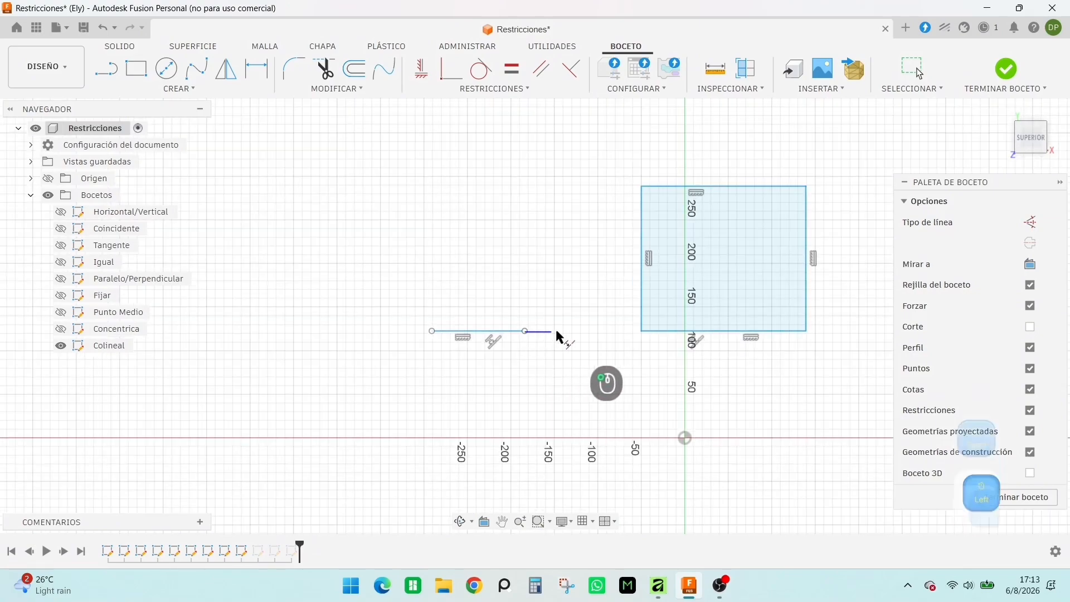
pyautogui.moveTo(590, 337); pyautogui.dragTo(624, 383, button='right')
pyautogui.click(624, 383)
# - Test the collinear constraint by stretching the line to about 181 mm and moving it down together with the rectangle's bottom edge
pyautogui.moveTo(525, 331); pyautogui.dragTo(591, 332)
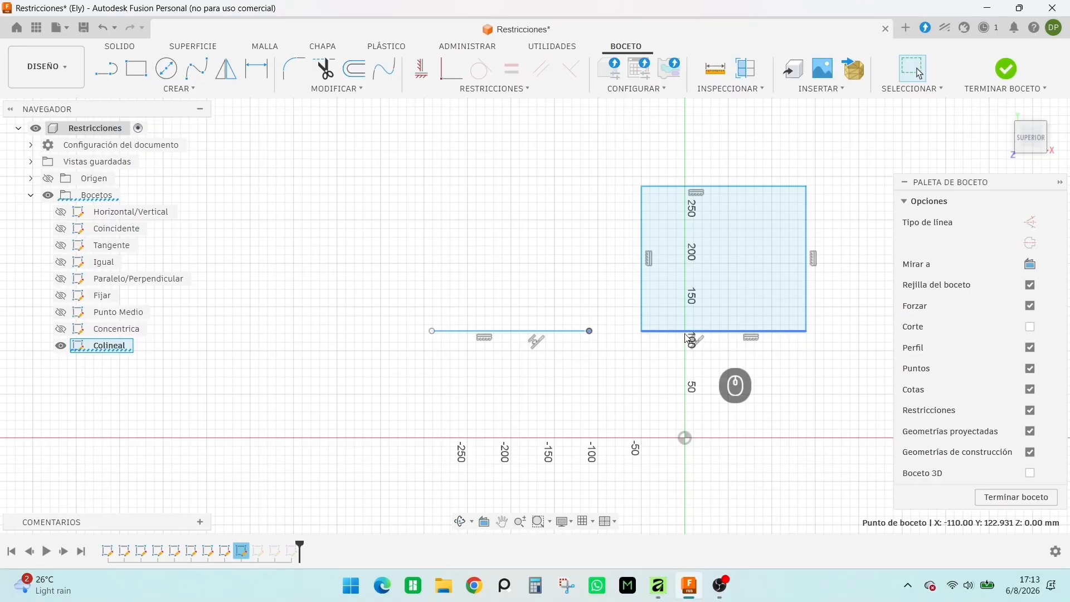
pyautogui.moveTo(536, 332)
pyautogui.mouseDown()
pyautogui.moveTo(531, 410)
pyautogui.moveTo(379, 238)
pyautogui.moveTo(539, 407)
pyautogui.moveTo(815, 306)
pyautogui.moveTo(843, 190)
pyautogui.moveTo(449, 136)
pyautogui.moveTo(421, 285)
pyautogui.moveTo(478, 364)
pyautogui.moveTo(483, 390)
pyautogui.mouseUp()
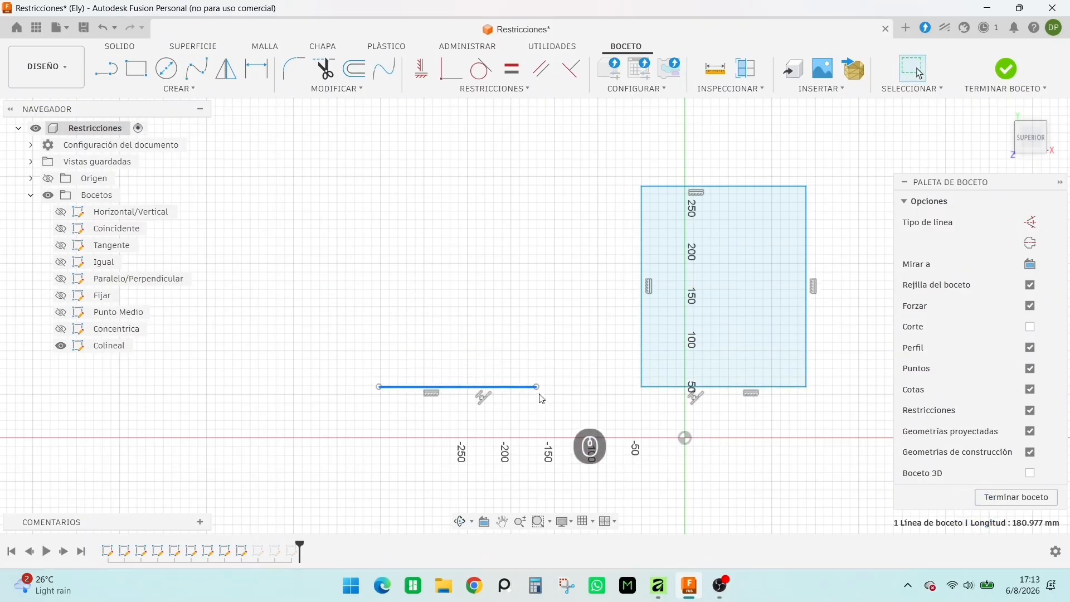
# - Delete the collinear constraint and move the line freely to slightly above the level of the rectangle's bottom edge
pyautogui.click(483, 398)
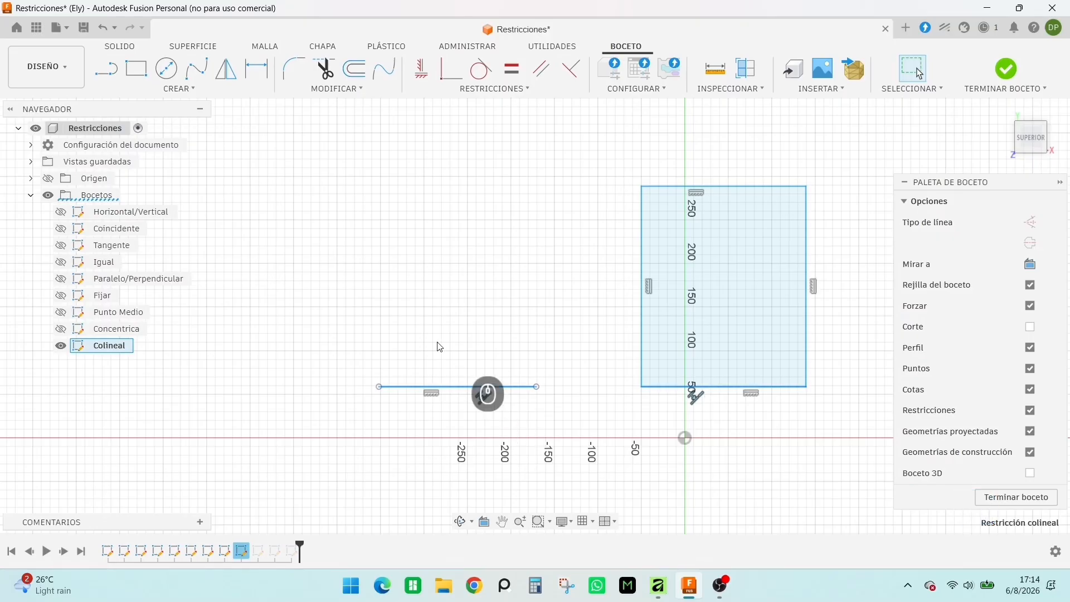
pyautogui.press('Delete')
pyautogui.moveTo(473, 387)
pyautogui.mouseDown()
pyautogui.moveTo(507, 254)
pyautogui.moveTo(519, 281)
pyautogui.moveTo(535, 280)
pyautogui.moveTo(546, 374)
pyautogui.mouseUp()
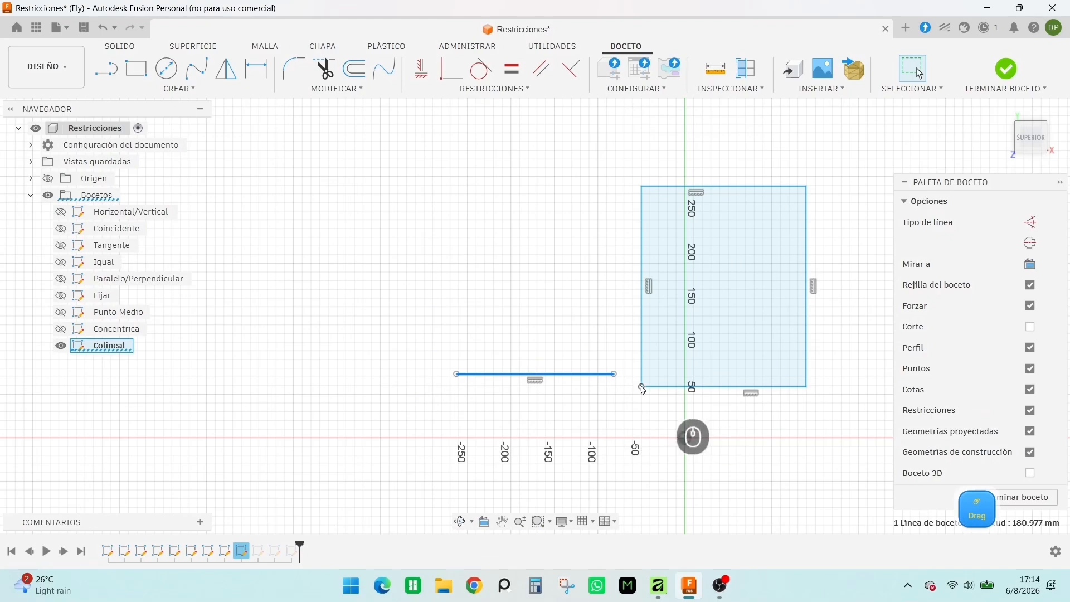
# - Reapply the Collinear constraint between the line and the rectangle's bottom edge, and move the line upward to test it
pyautogui.click(495, 89)
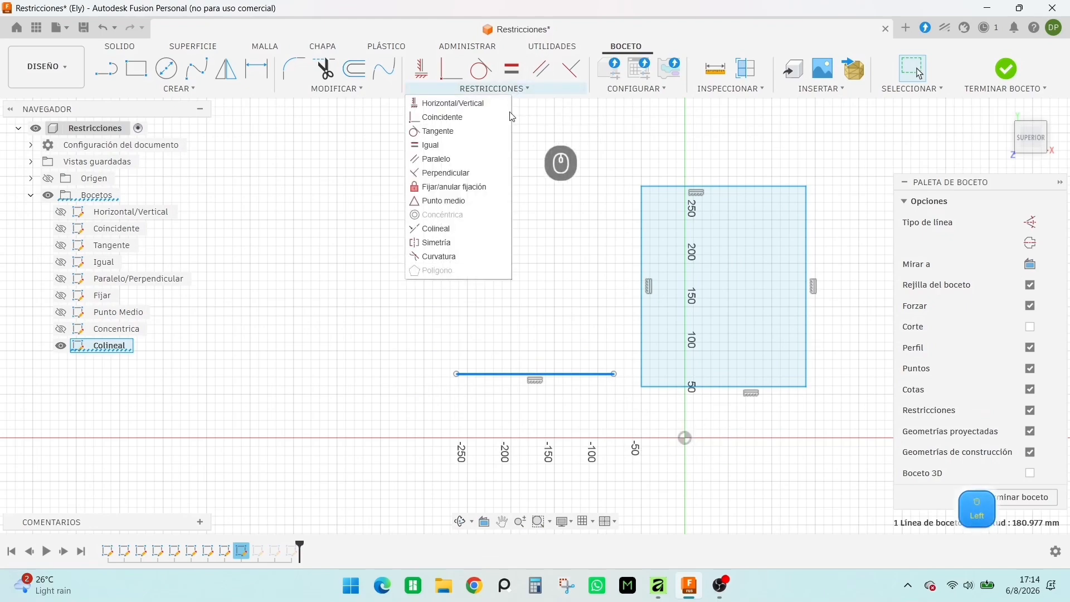
pyautogui.click(449, 229)
pyautogui.click(670, 387)
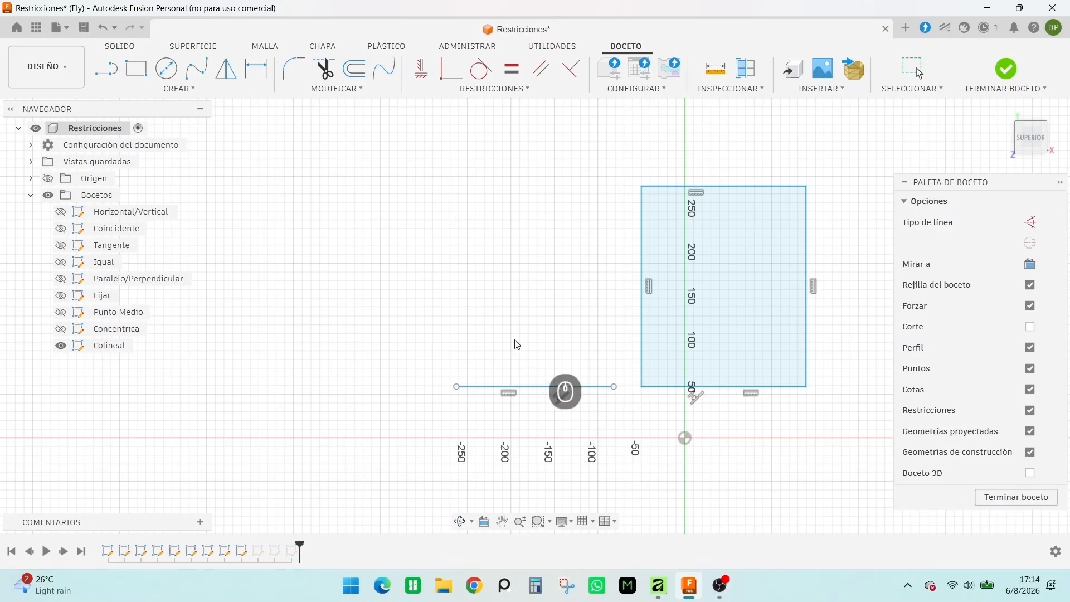
pyautogui.moveTo(511, 386); pyautogui.dragTo(497, 324)
# - Finish the Colineal sketch and hide it, and show the Simetria sketch and open it for editing
pyautogui.click(1006, 69)
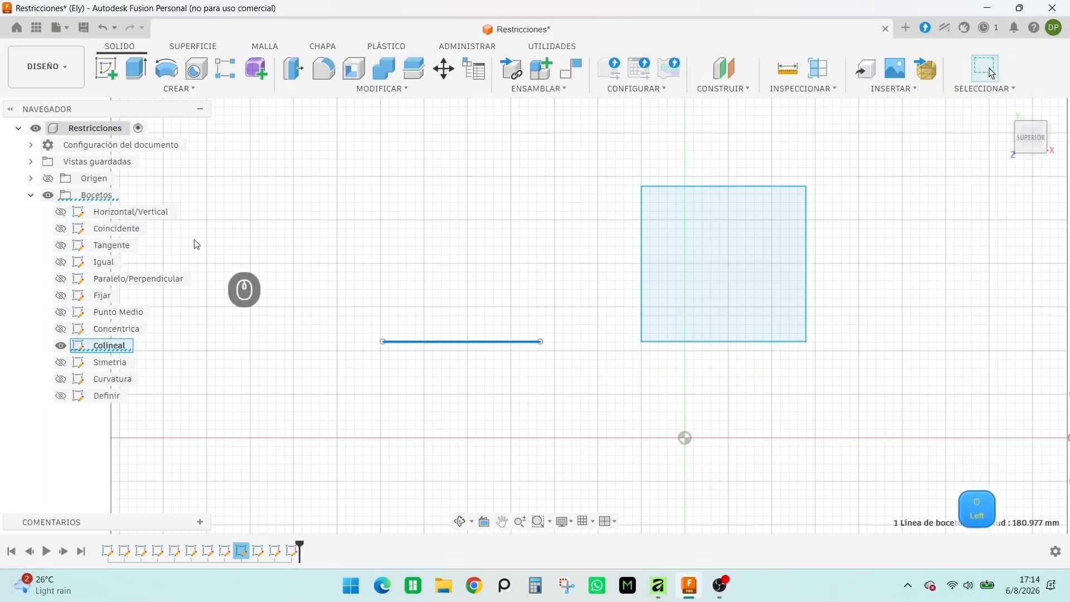
pyautogui.click(61, 346)
pyautogui.click(60, 363)
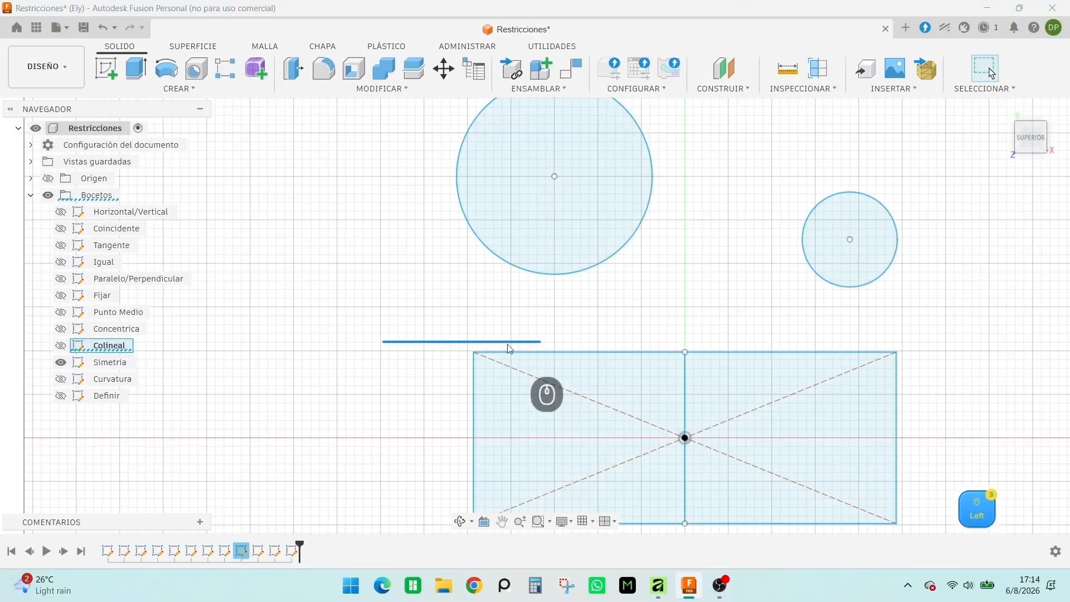
pyautogui.scroll(-2, 622, 385)
pyautogui.scroll(1, 623, 386)
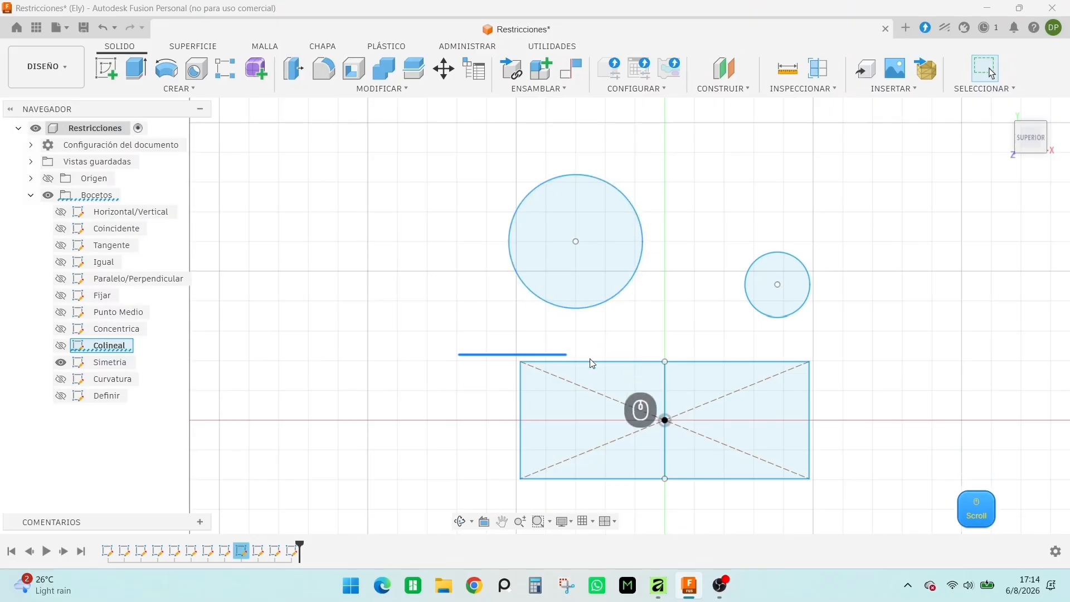
pyautogui.moveTo(515, 318); pyautogui.dragTo(392, 306, button='middle')
pyautogui.click(724, 273)
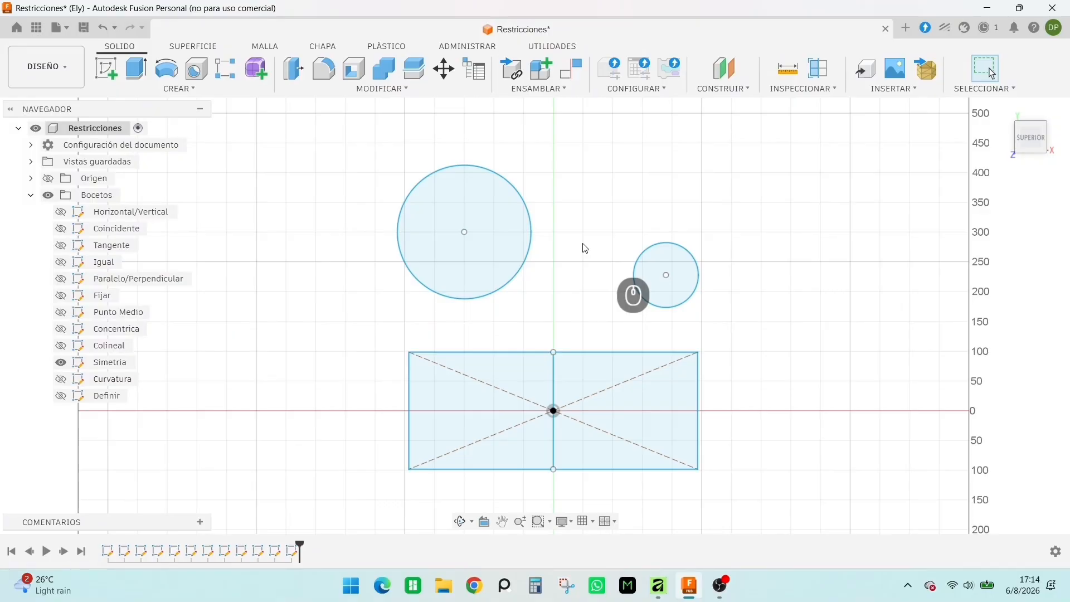
pyautogui.doubleClick(495, 174)
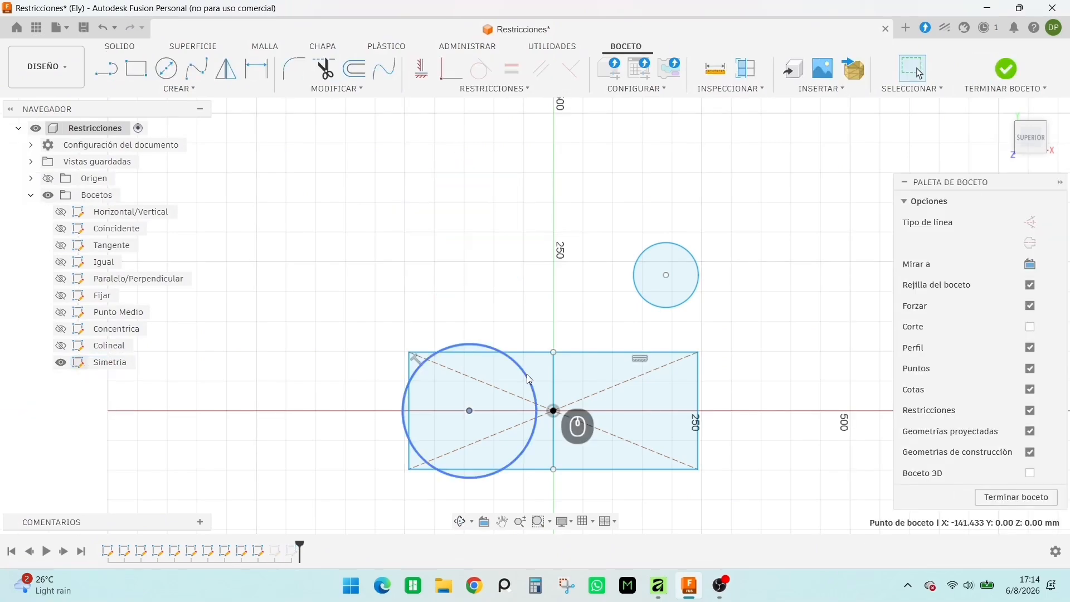
# - Place the large circle in the rectangle's left half at about 62 mm diameter and make it symmetric with the other circle about the vertical centre line
pyautogui.moveTo(525, 374)
pyautogui.mouseDown()
pyautogui.moveTo(474, 399)
pyautogui.moveTo(492, 388)
pyautogui.moveTo(483, 397)
pyautogui.moveTo(545, 391)
pyautogui.moveTo(535, 401)
pyautogui.moveTo(487, 403)
pyautogui.mouseUp()
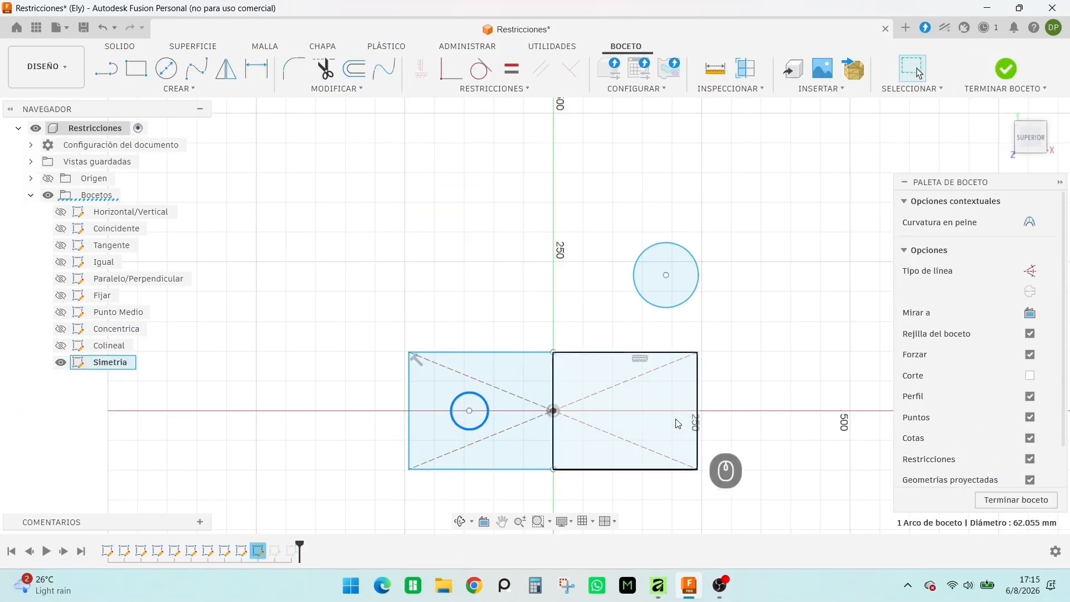
pyautogui.click(494, 88)
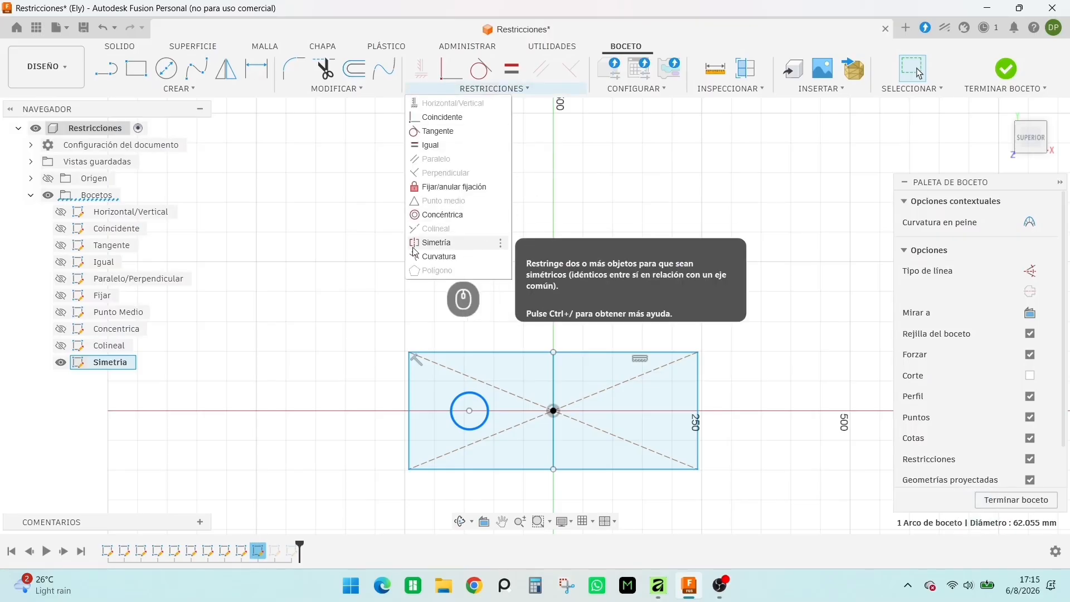
pyautogui.click(440, 243)
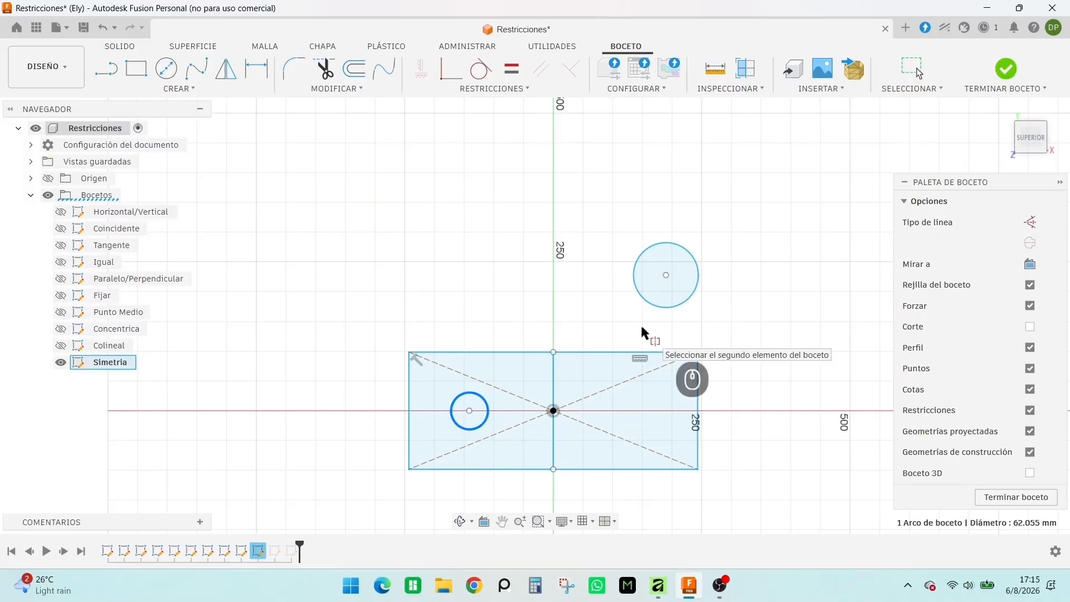
pyautogui.click(642, 303)
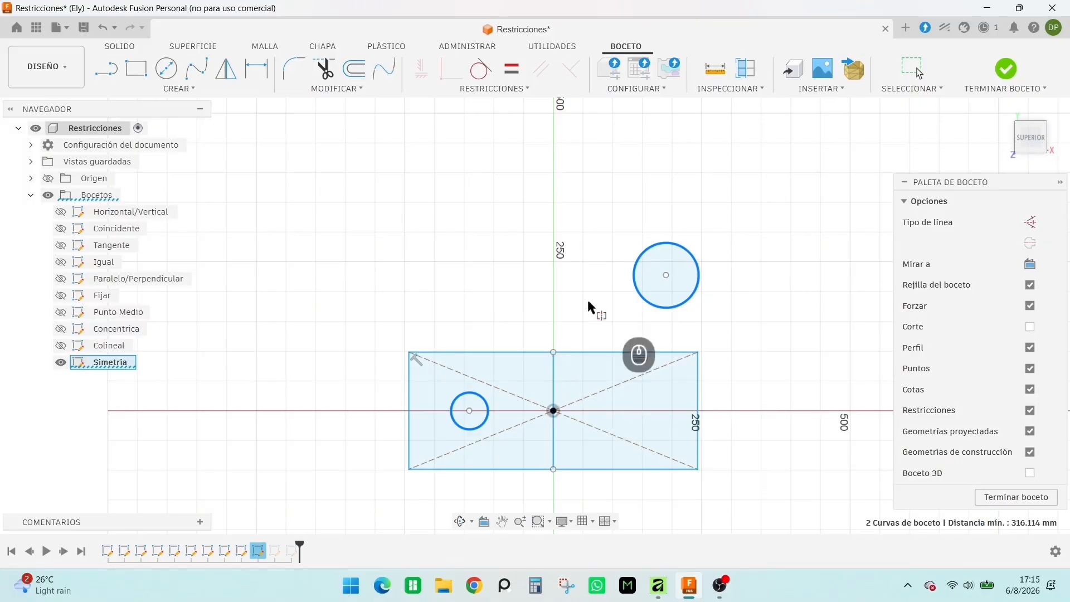
pyautogui.click(556, 383)
pyautogui.scroll(-3, 653, 455)
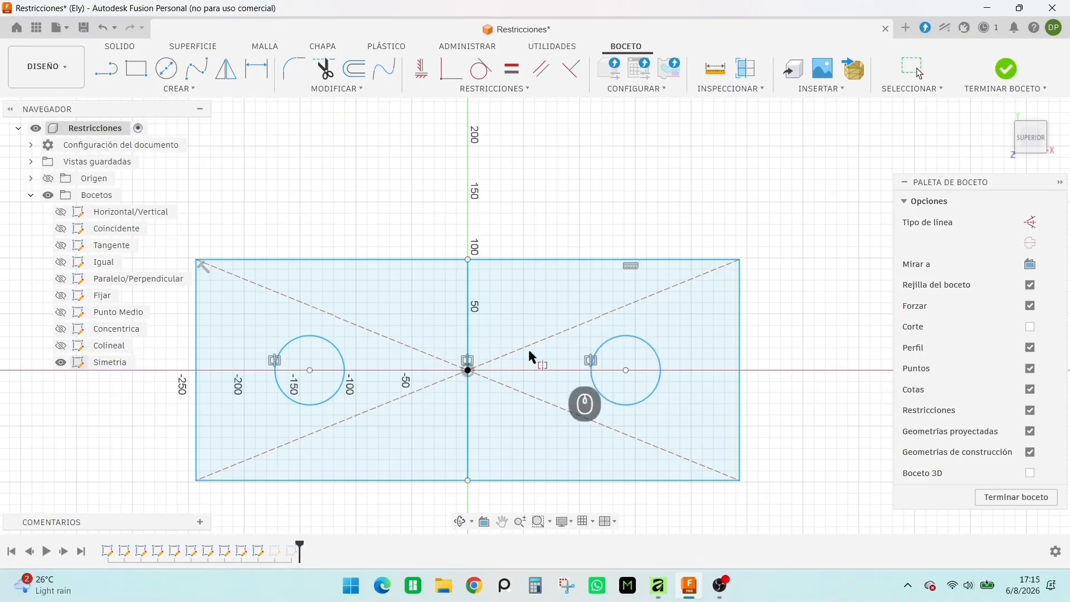
pyautogui.rightClick(363, 380)
pyautogui.click(394, 390)
# - Test the symmetry by moving the right circle's centre onto the rectangle's upper right corner
pyautogui.moveTo(626, 373); pyautogui.dragTo(739, 260)
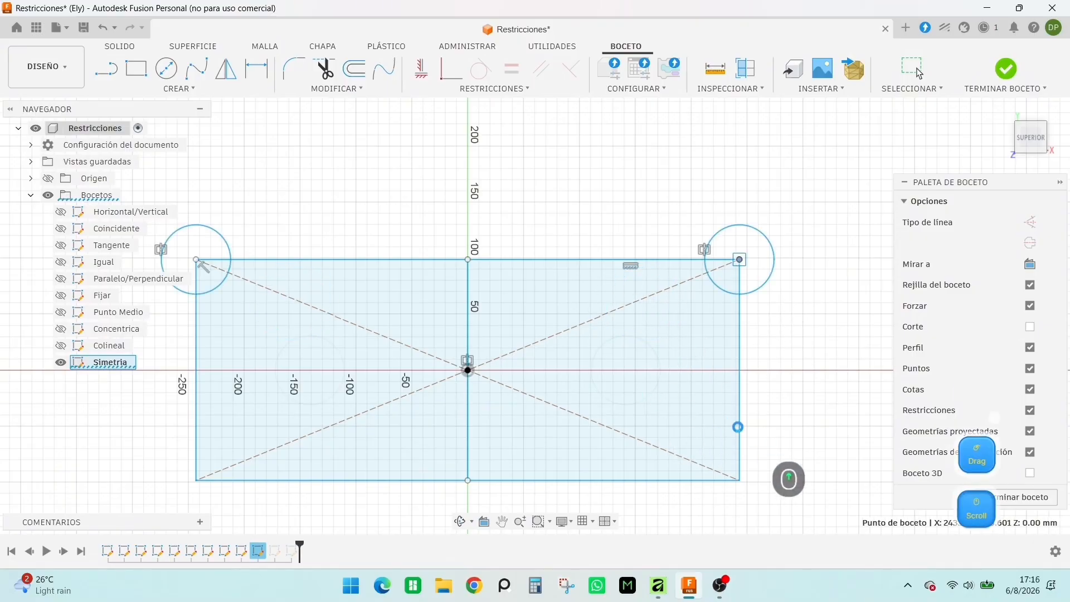
pyautogui.scroll(2, 725, 429)
pyautogui.scroll(-4, 703, 429)
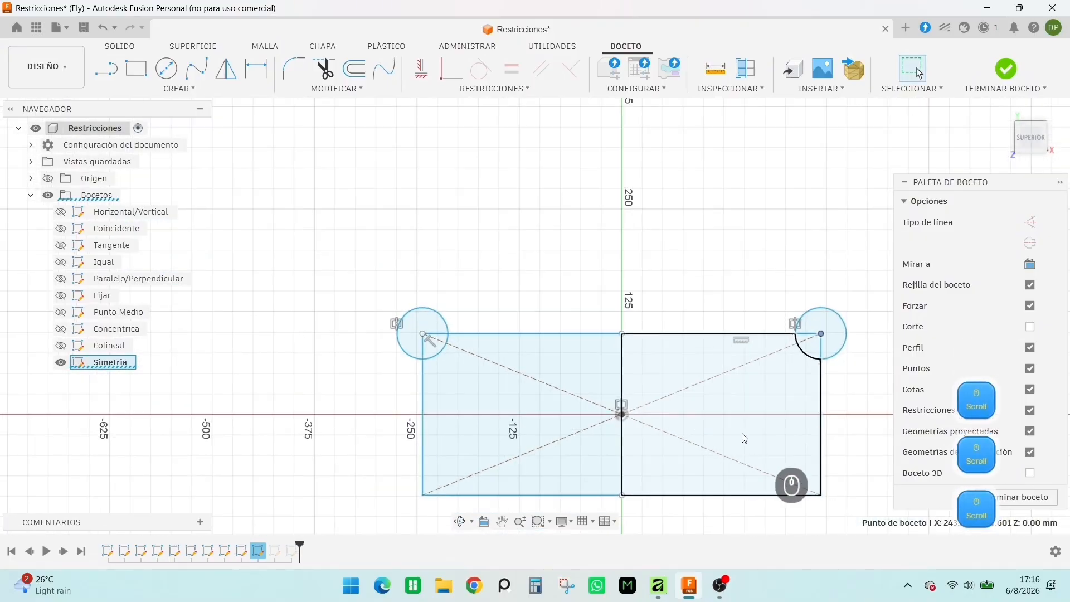
pyautogui.moveTo(769, 433); pyautogui.dragTo(678, 385, button='middle')
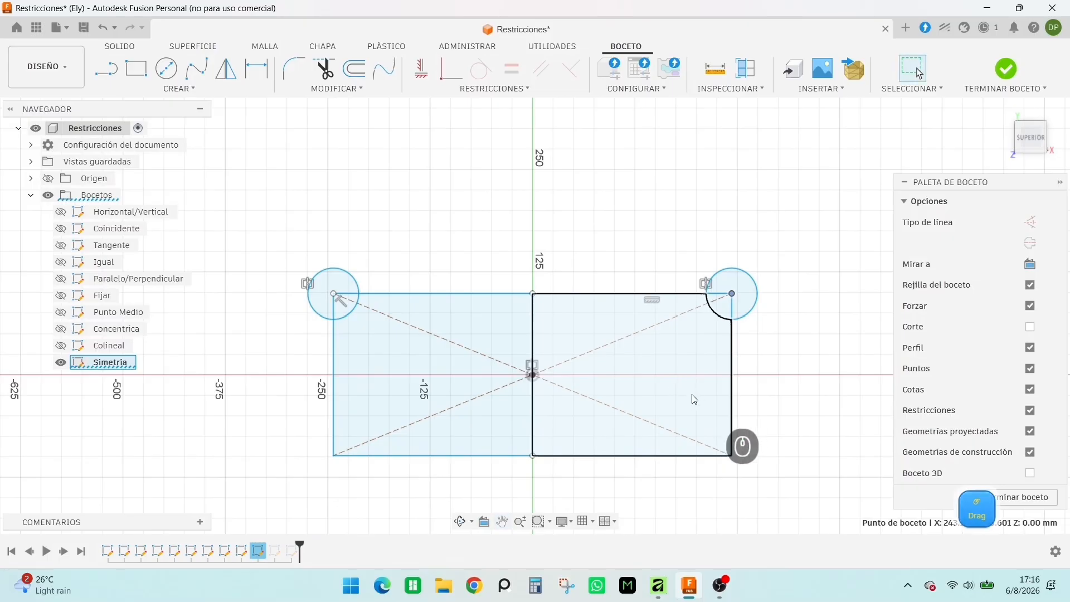
# - Finish the Simetria sketch and hide it, and show the Curvatura sketch and open it for editing
pyautogui.click(1006, 69)
pyautogui.click(61, 363)
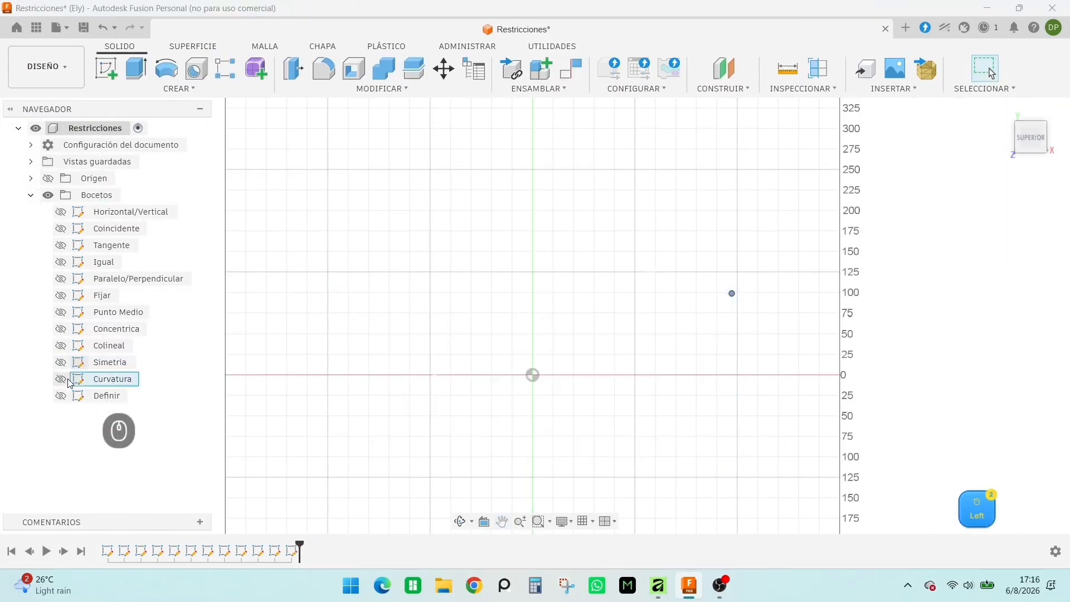
pyautogui.click(61, 379)
pyautogui.scroll(-2, 602, 386)
pyautogui.moveTo(602, 387); pyautogui.dragTo(576, 459, button='middle')
pyautogui.scroll(-2, 536, 452)
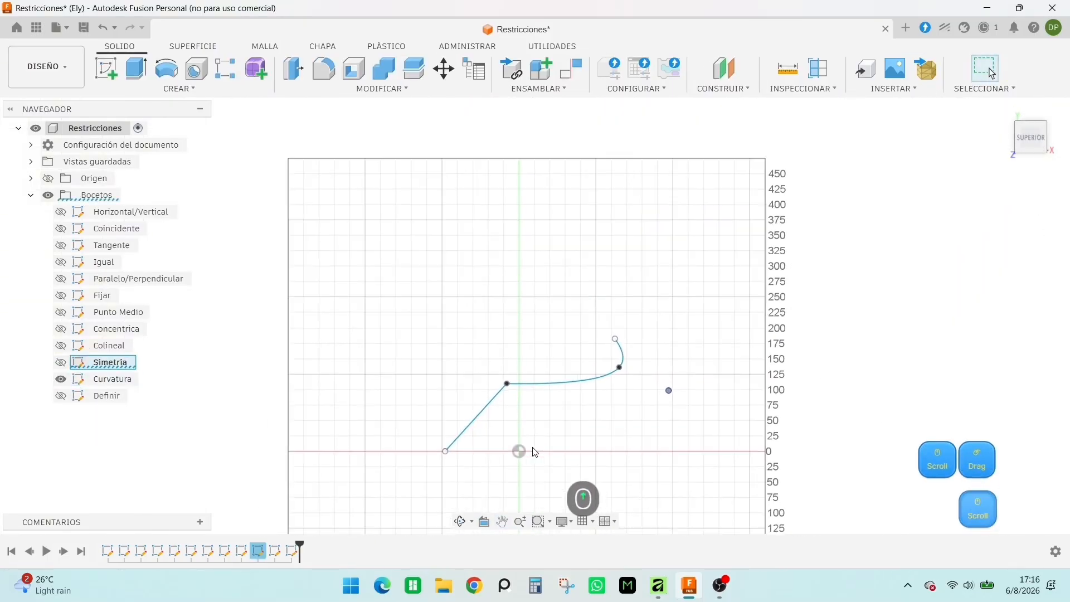
pyautogui.scroll(3, 536, 452)
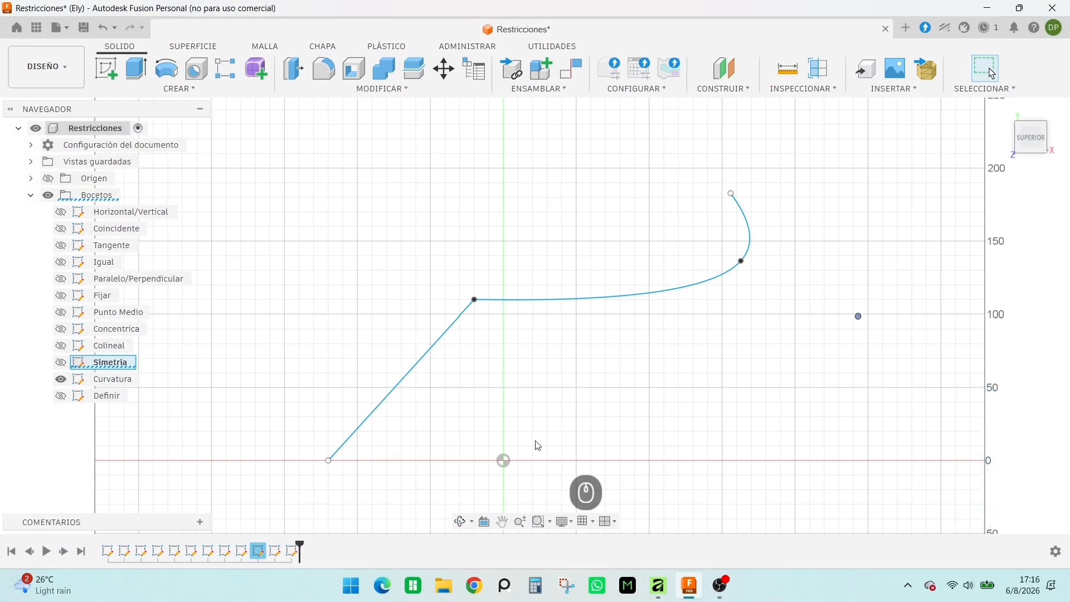
pyautogui.click(109, 379)
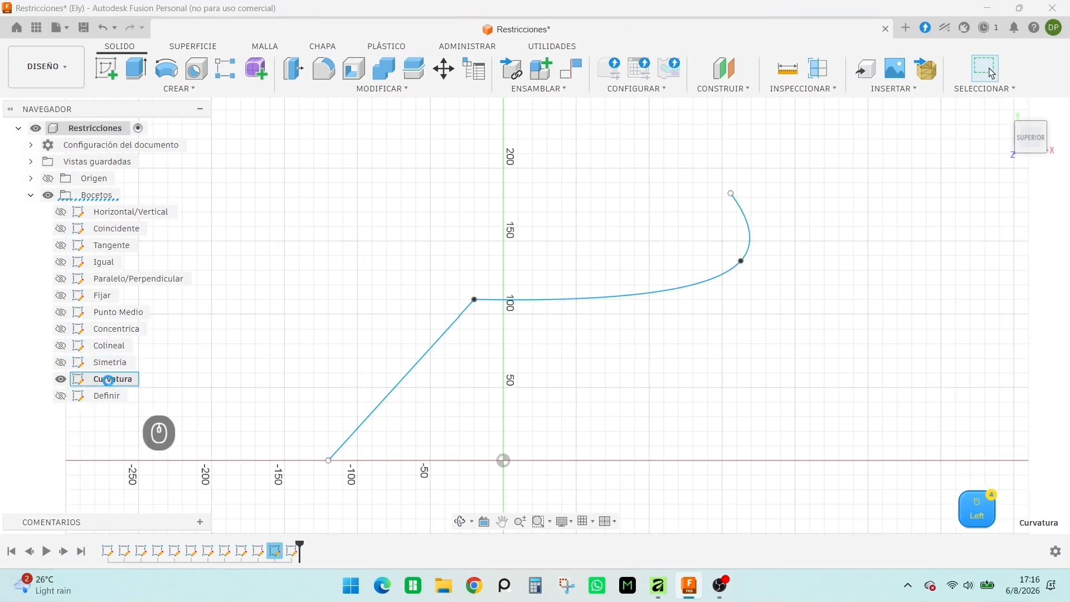
pyautogui.doubleClick(106, 380)
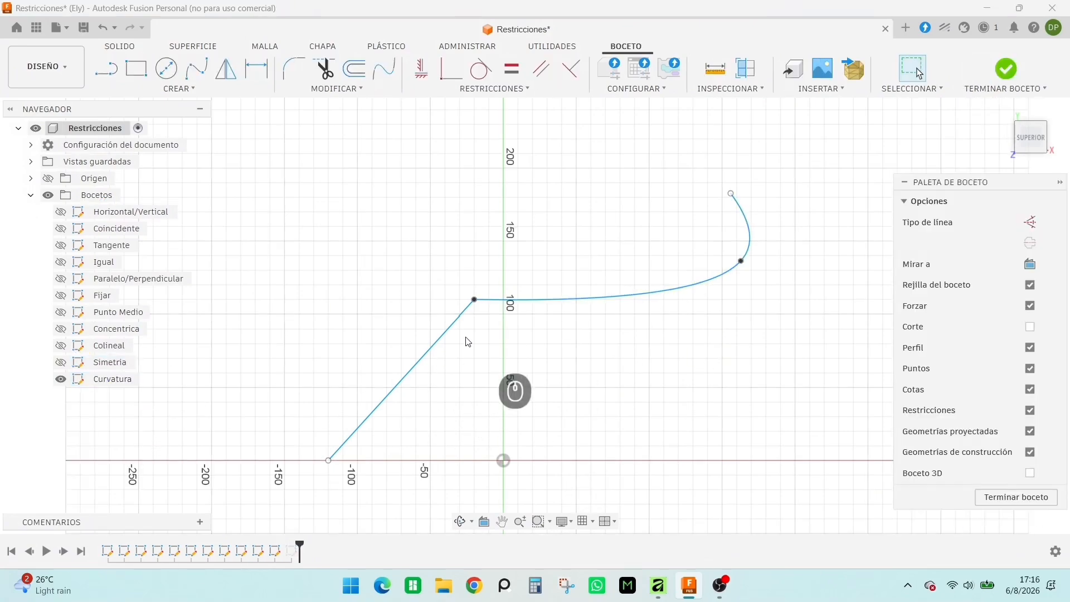
# - Apply the Curvature constraint between the straight inclined spline and the curved spline at their shared point, and end the command
pyautogui.click(494, 89)
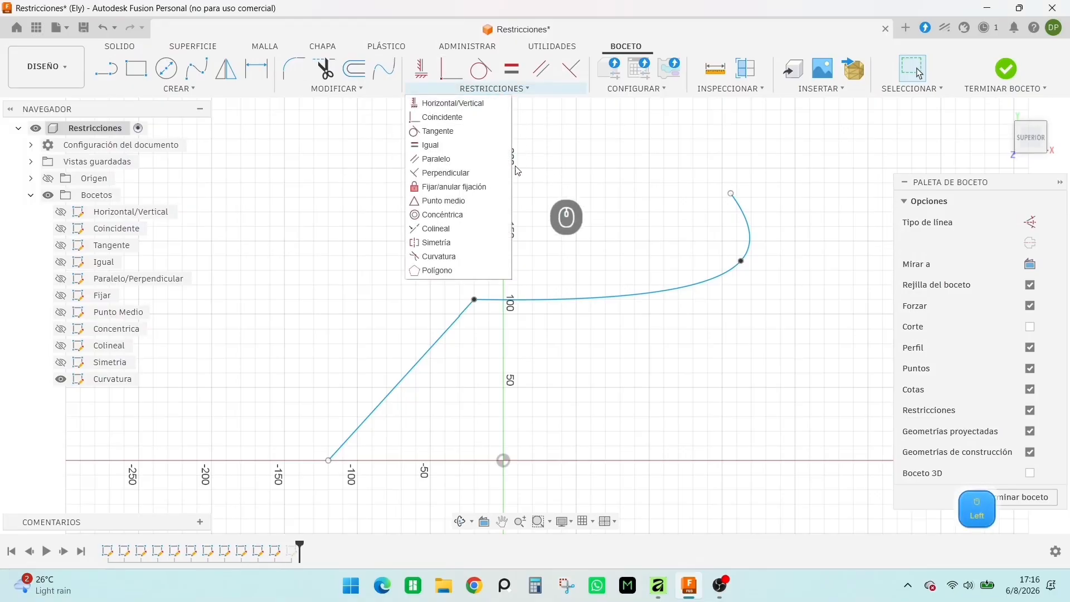
pyautogui.click(446, 257)
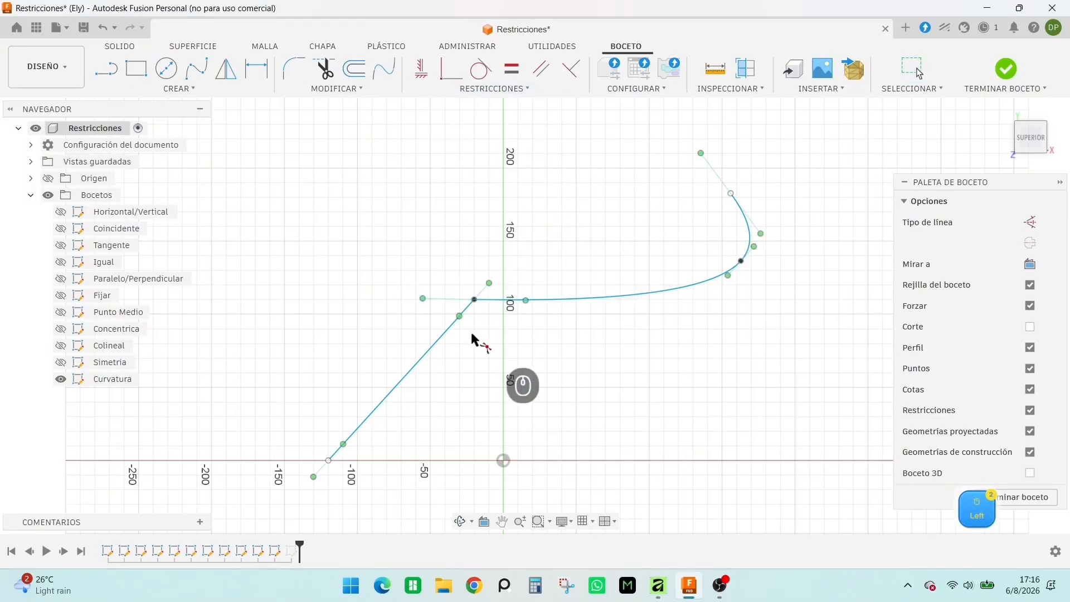
pyautogui.click(442, 349)
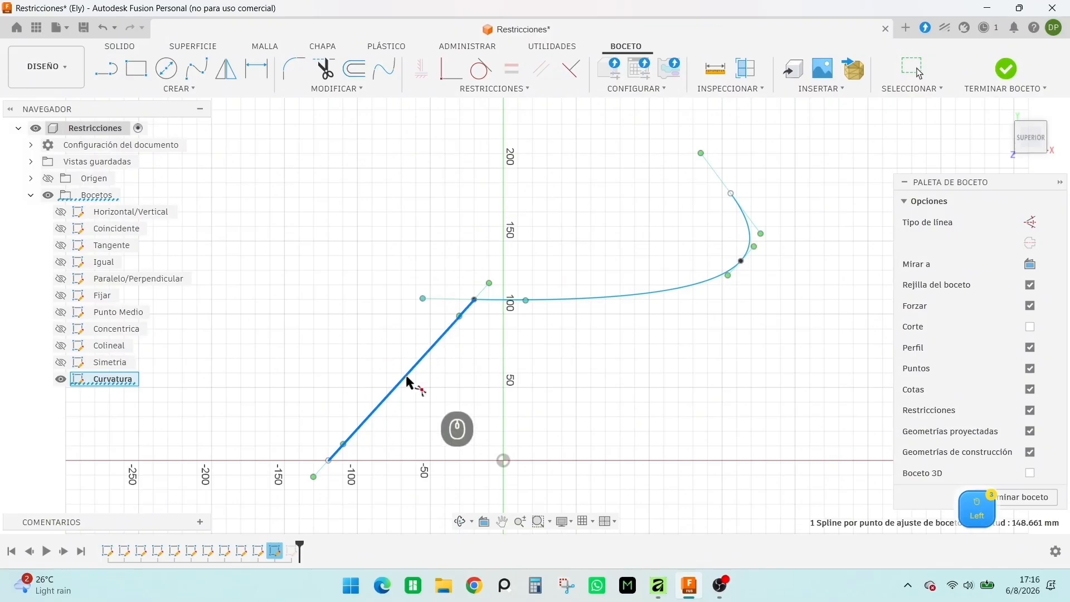
pyautogui.click(602, 294)
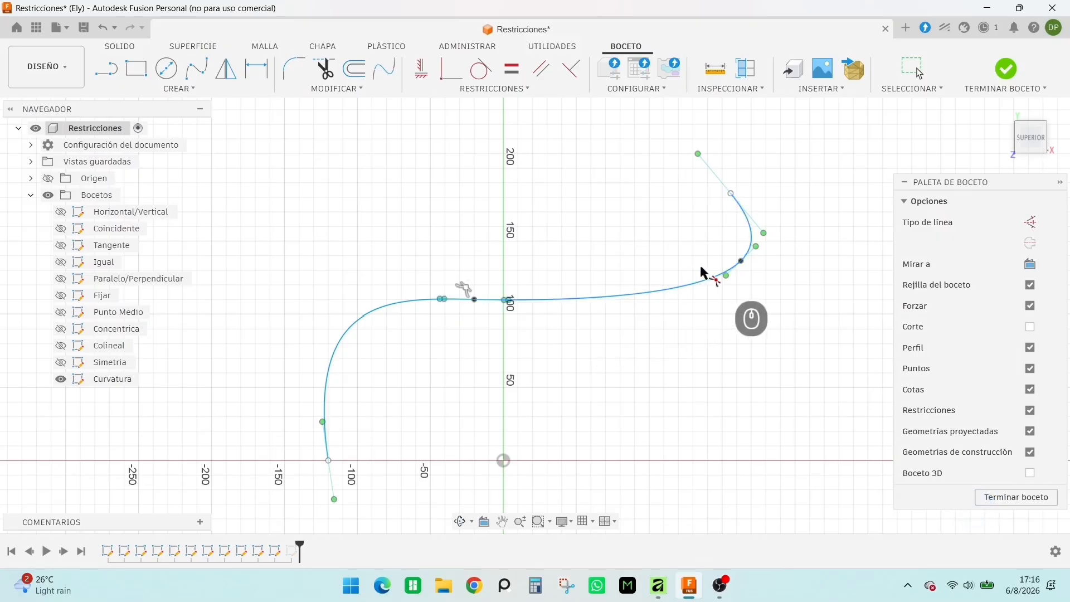
pyautogui.rightClick(463, 397)
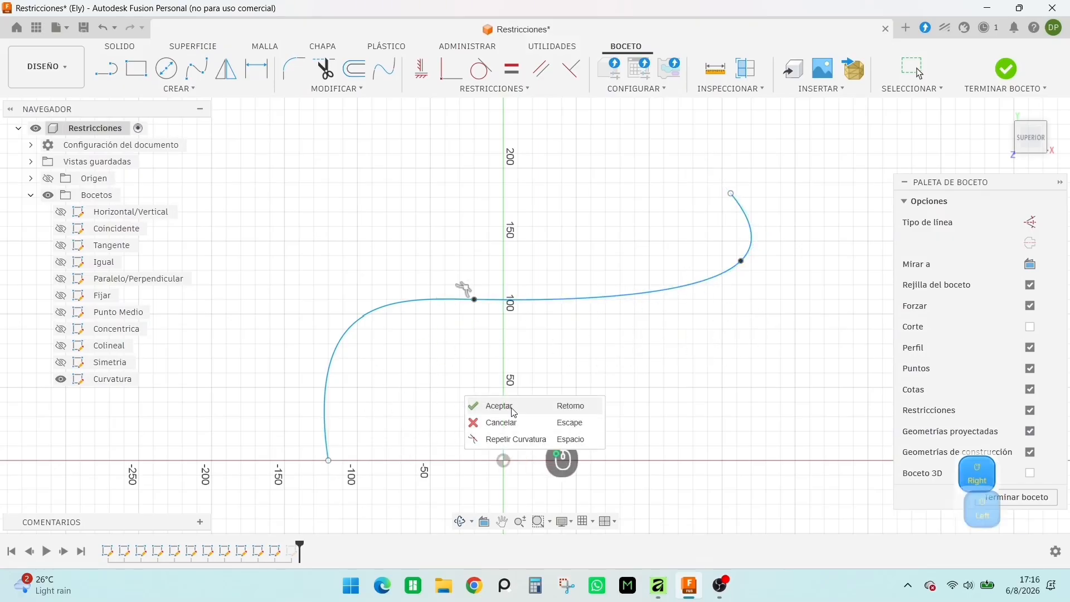
pyautogui.click(512, 407)
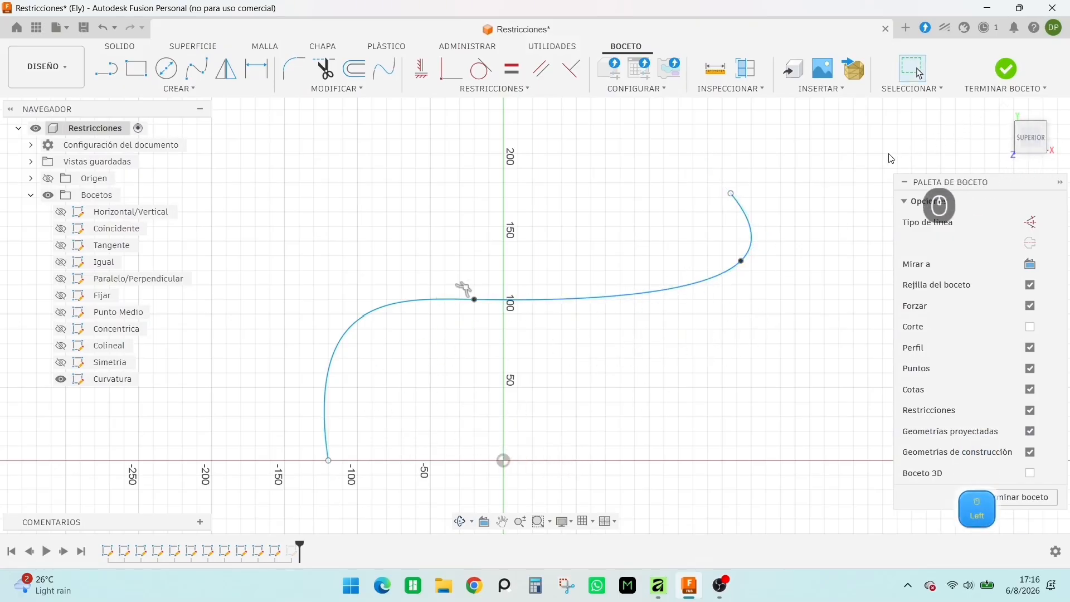
# - Finish the Curvatura sketch and hide it, and show the Definir sketch and open it for editing
pyautogui.click(1011, 72)
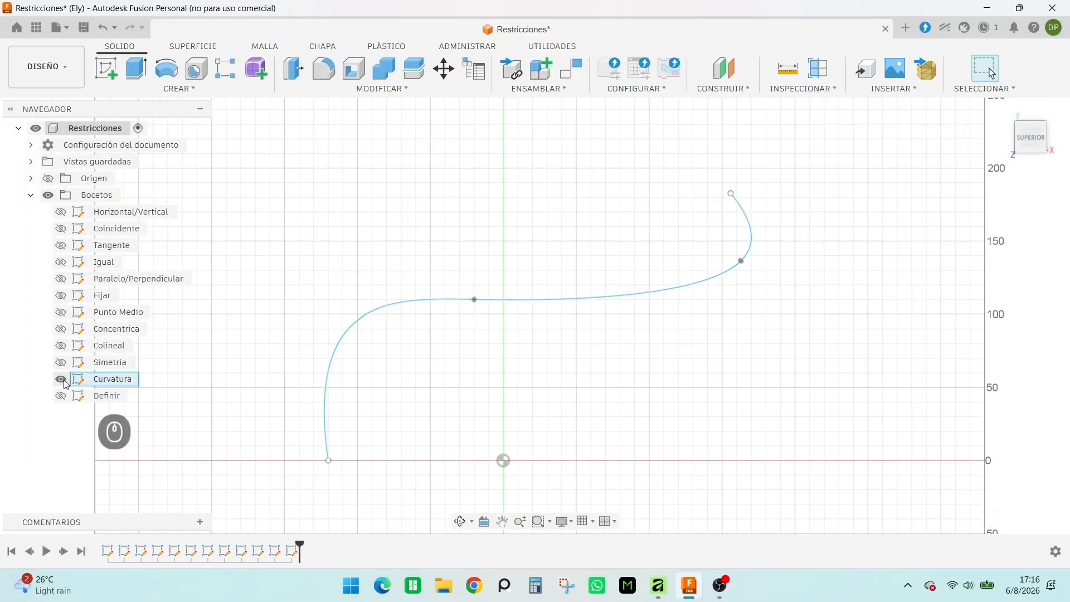
pyautogui.click(60, 396)
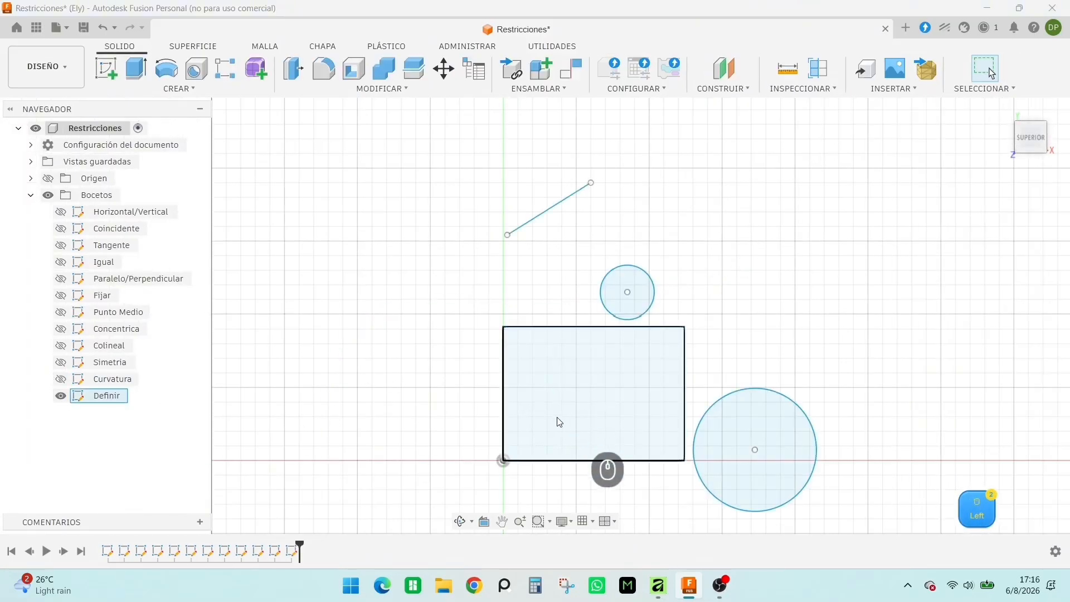
pyautogui.scroll(-3, 531, 409)
pyautogui.scroll(3, 532, 410)
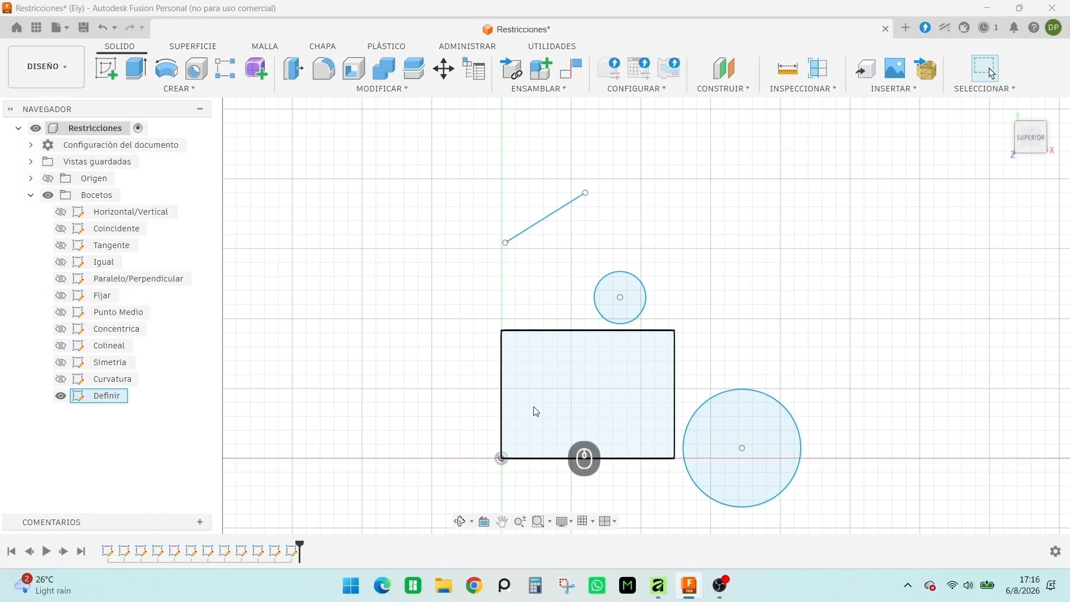
pyautogui.doubleClick(106, 396)
pyautogui.click(106, 396)
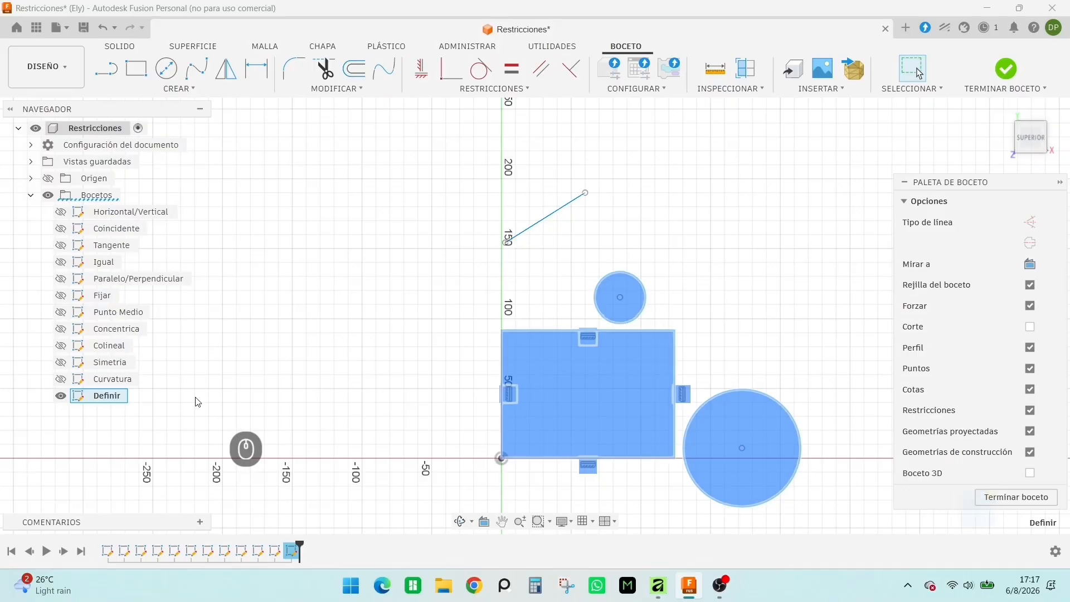
# - Examine the Definir sketch's rectangle, two circles and inclined line, and clear the selection
pyautogui.scroll(1, 446, 437)
pyautogui.scroll(-3, 245, 426)
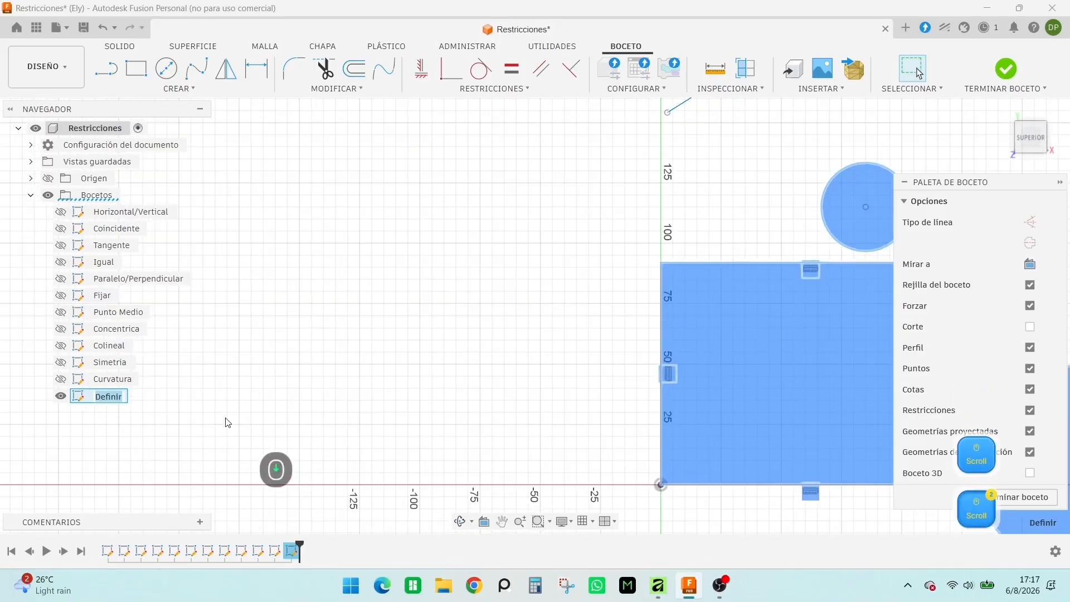
pyautogui.scroll(1, 228, 422)
pyautogui.moveTo(494, 431)
pyautogui.mouseDown(button='middle')
pyautogui.moveTo(308, 423)
pyautogui.moveTo(241, 436)
pyautogui.mouseUp(button='middle')
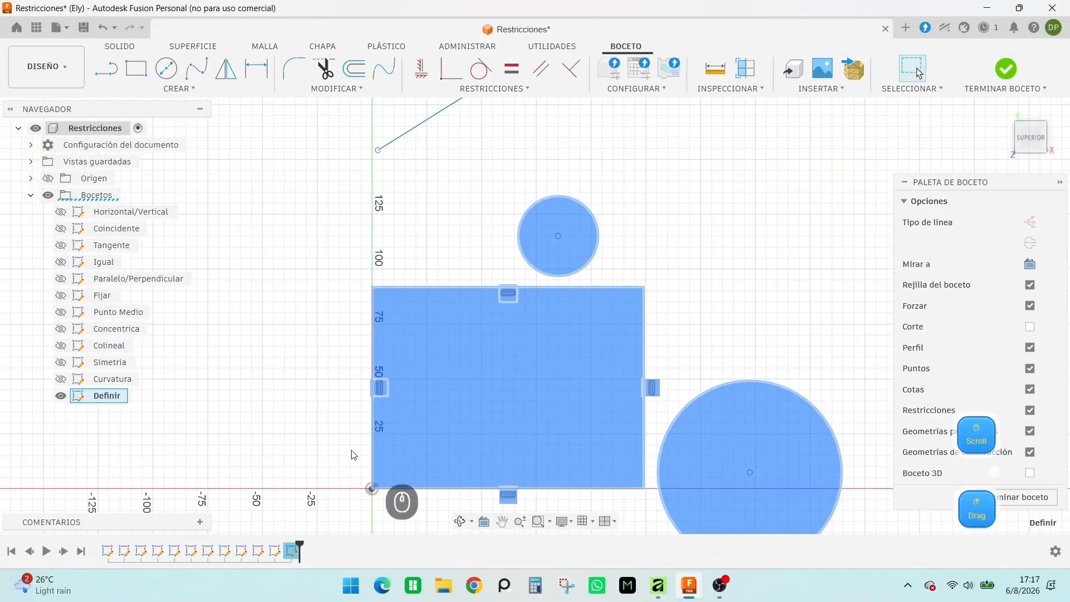
pyautogui.scroll(-1, 350, 452)
pyautogui.scroll(2, 347, 450)
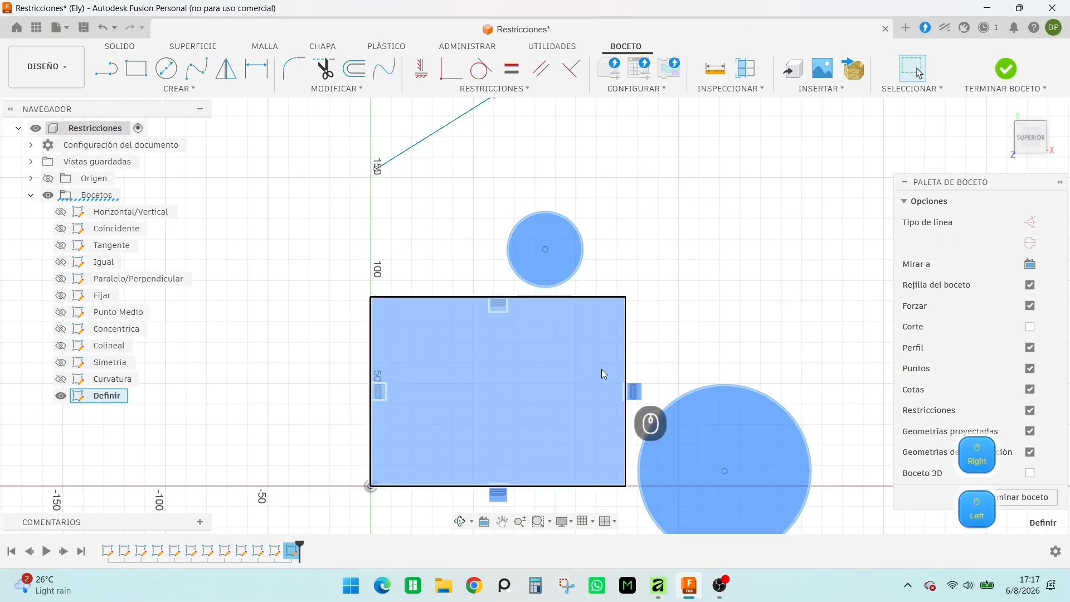
pyautogui.click(685, 311)
pyautogui.scroll(2, 671, 363)
pyautogui.scroll(-4, 664, 377)
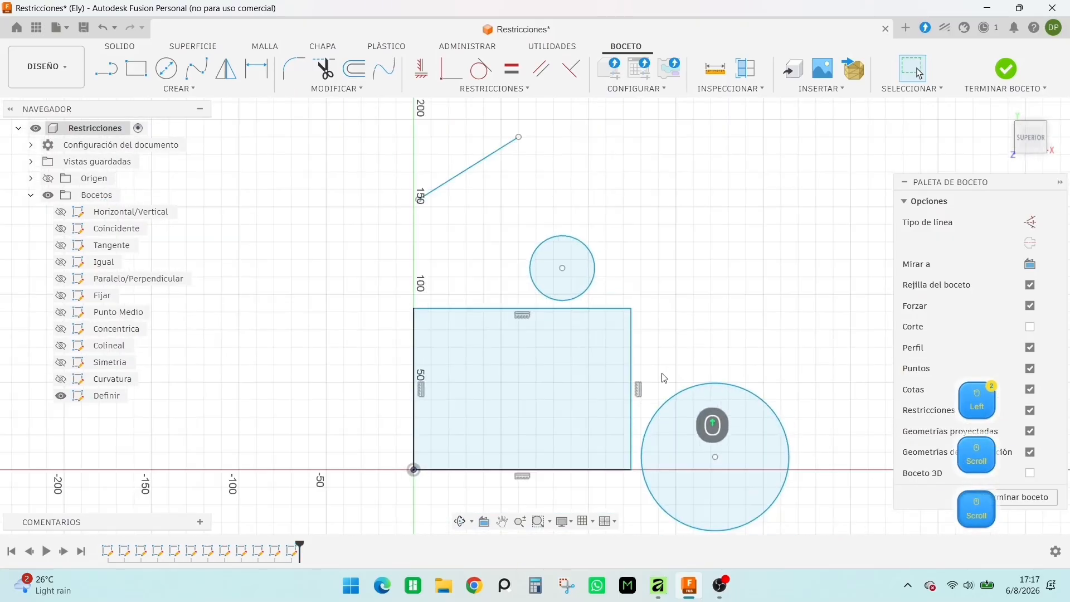
pyautogui.moveTo(669, 330)
pyautogui.mouseDown(button='middle')
pyautogui.moveTo(599, 294)
pyautogui.moveTo(606, 311)
pyautogui.mouseUp(button='middle')
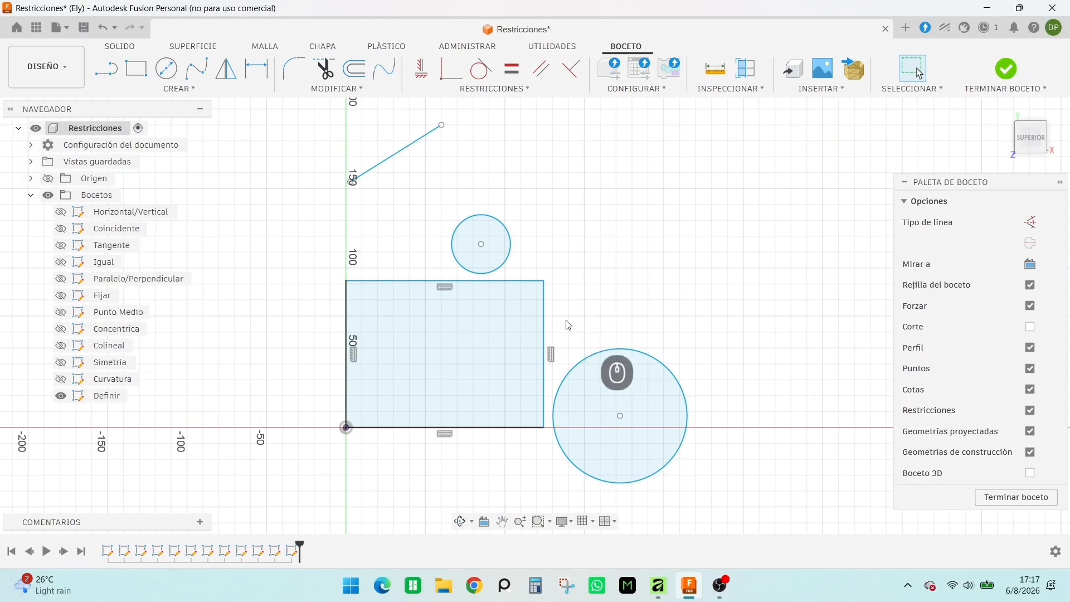
# - Dimension the rectangle's width between its two vertical sides at 150 mm
pyautogui.click(257, 68)
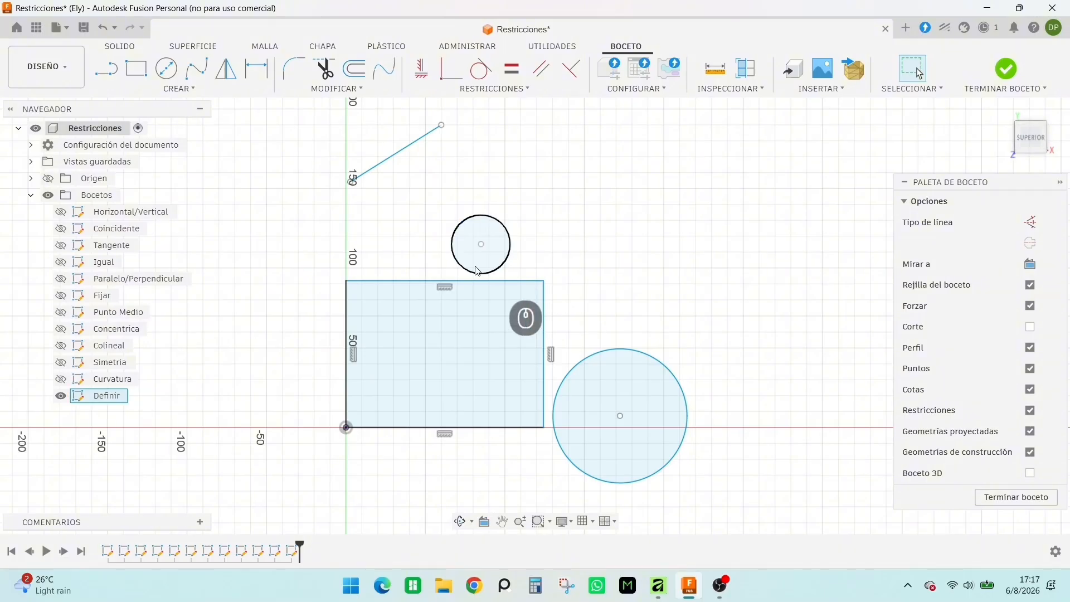
pyautogui.press('d')
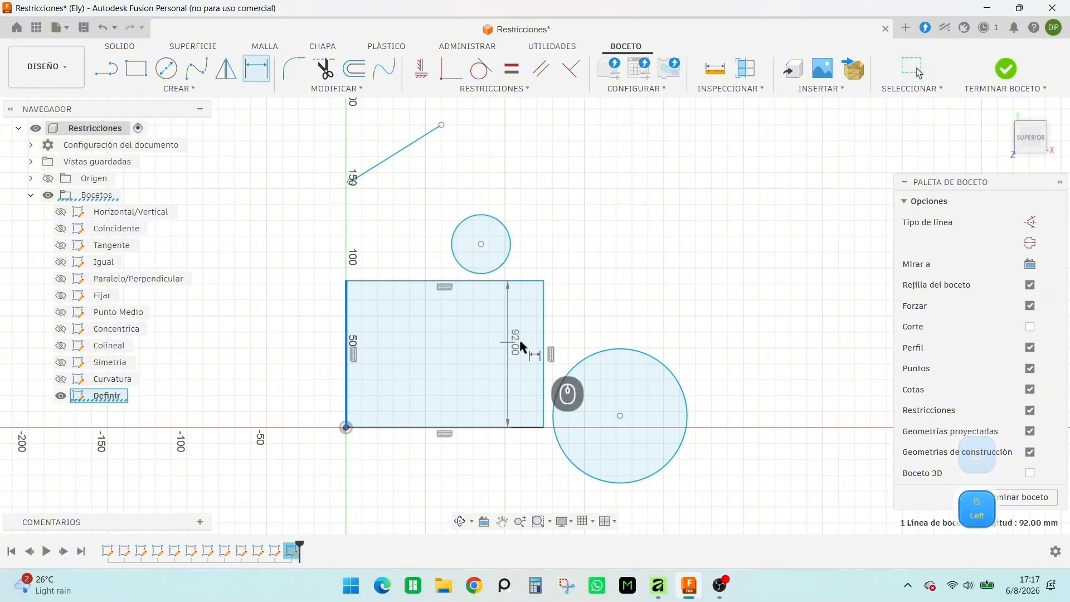
pyautogui.click(545, 346)
pyautogui.click(544, 358)
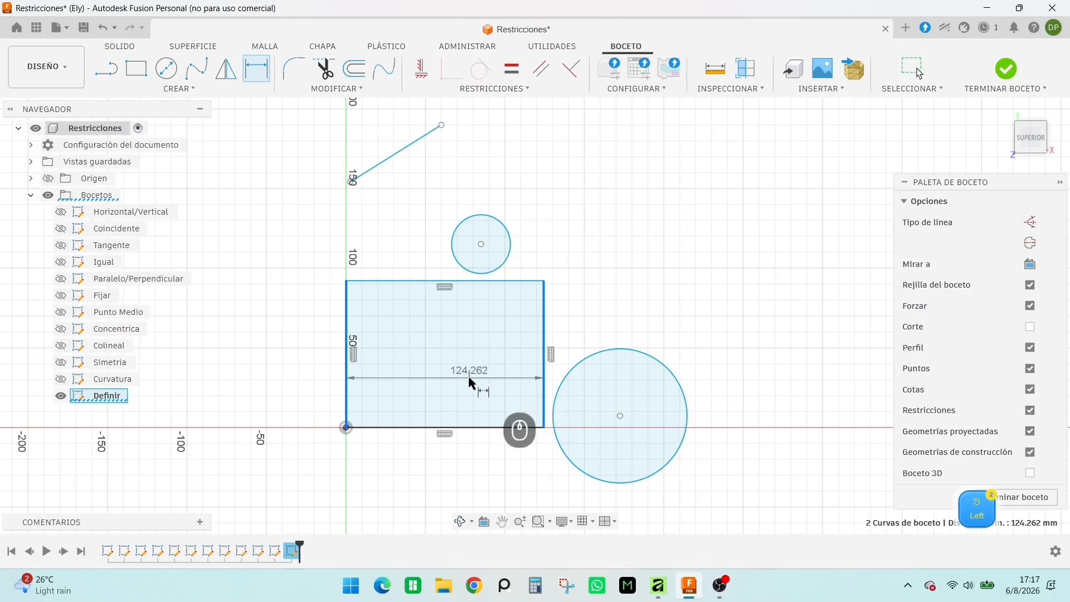
pyautogui.click(466, 390)
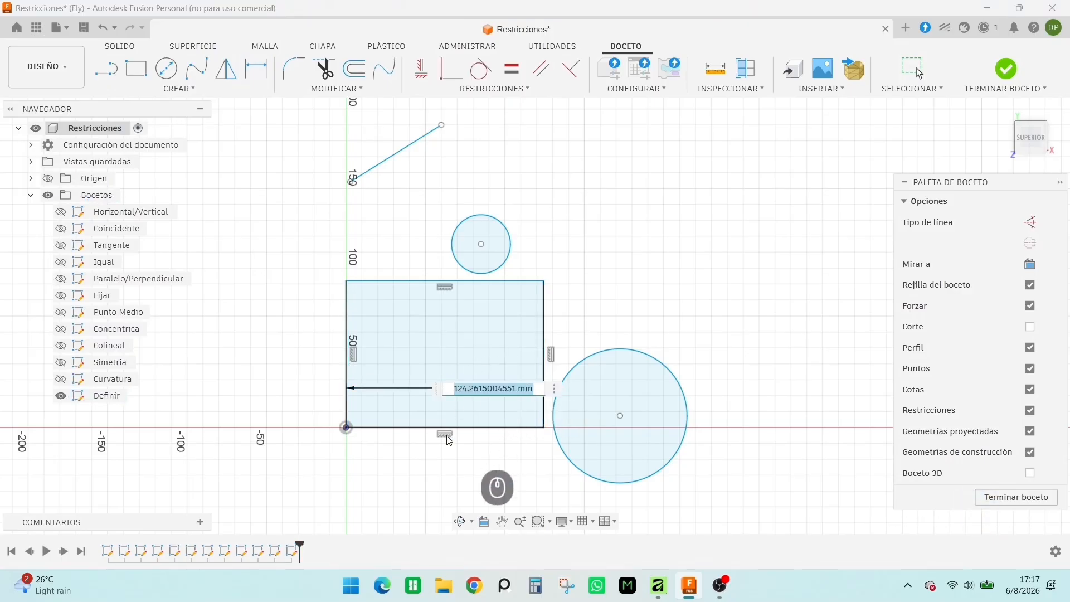
pyautogui.write('2')
pyautogui.press('BackSpace')
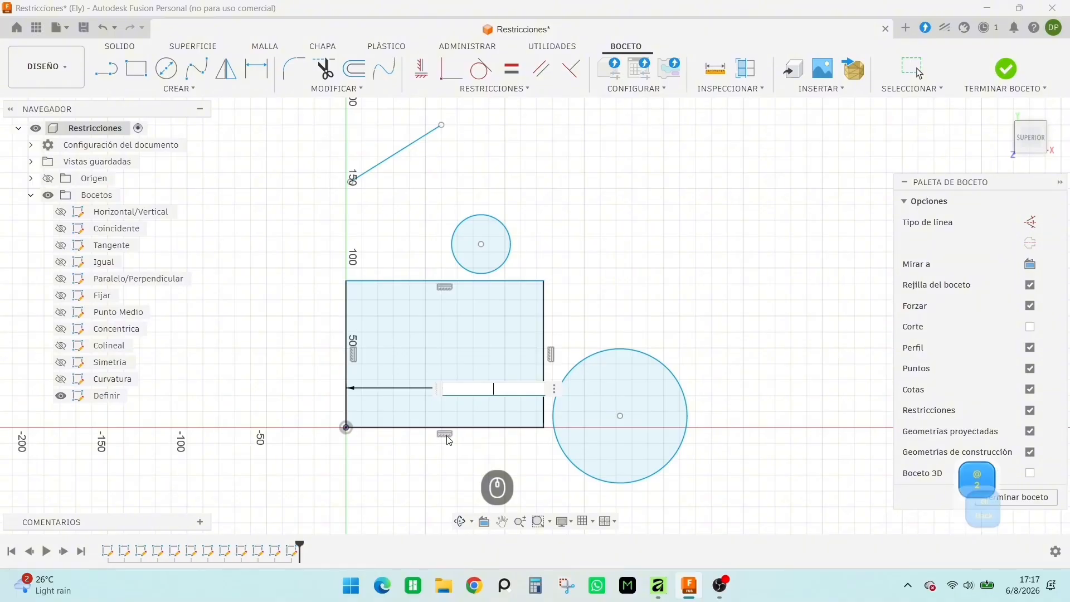
pyautogui.write('150')
pyautogui.press('Return')
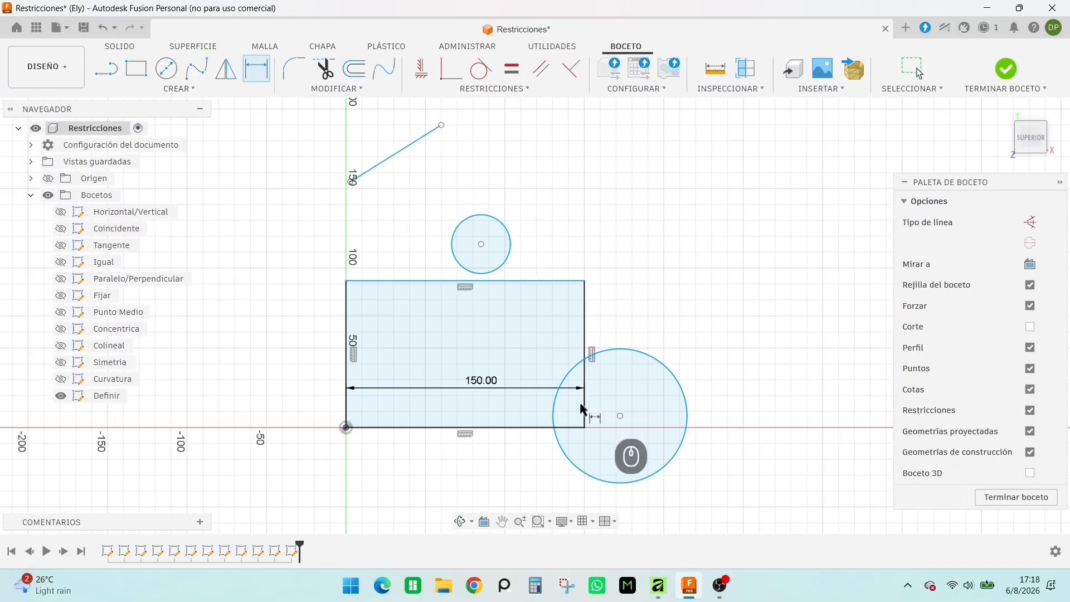
# - Dimension the rectangle's height between its horizontal sides at 90 mm and end the dimension command
pyautogui.click(488, 427)
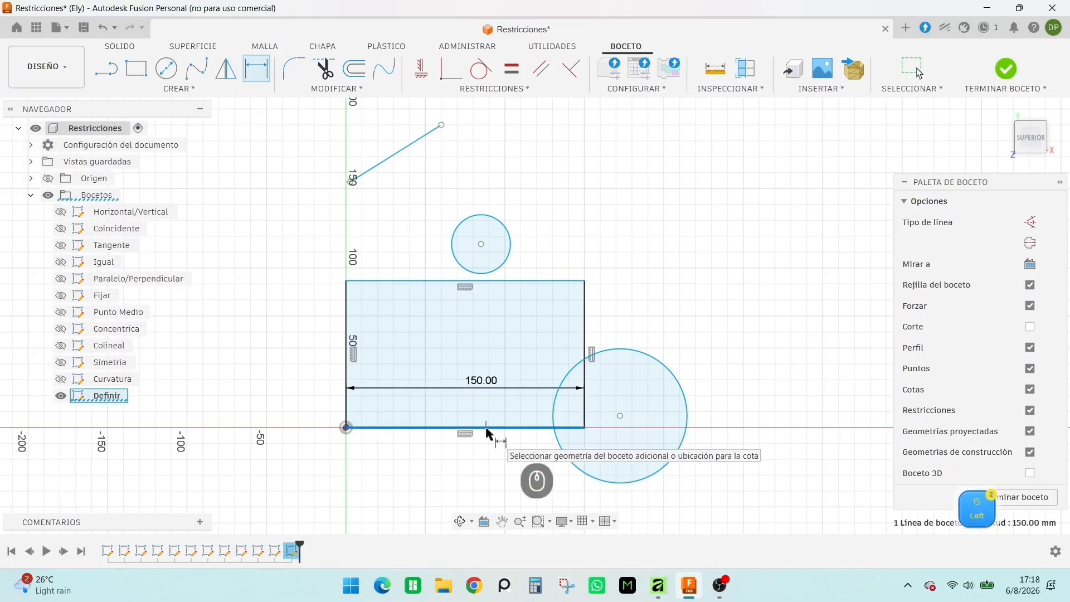
pyautogui.click(437, 283)
pyautogui.click(429, 351)
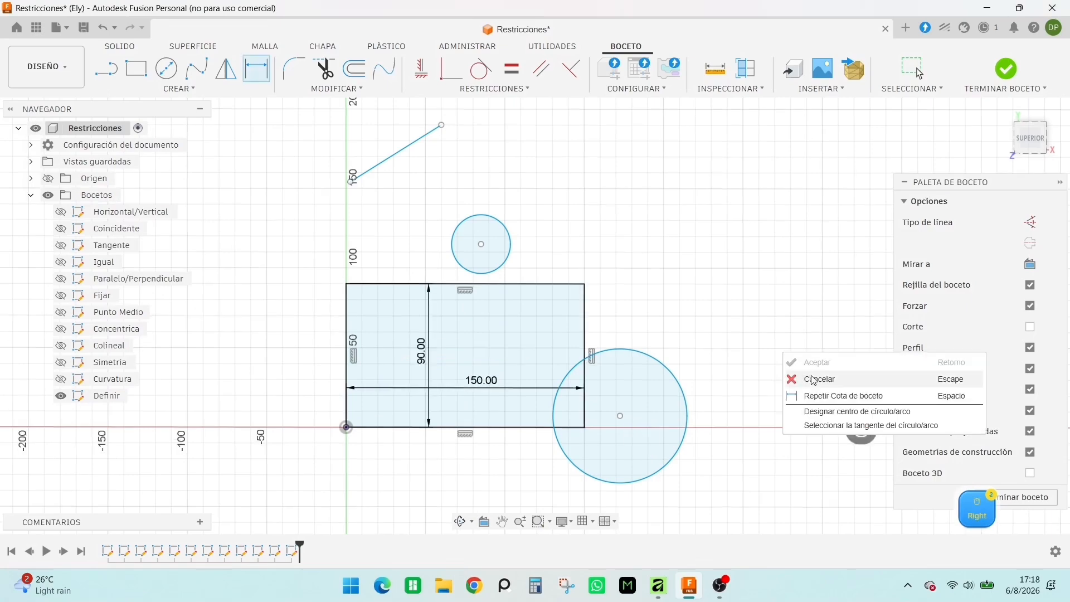
pyautogui.click(813, 378)
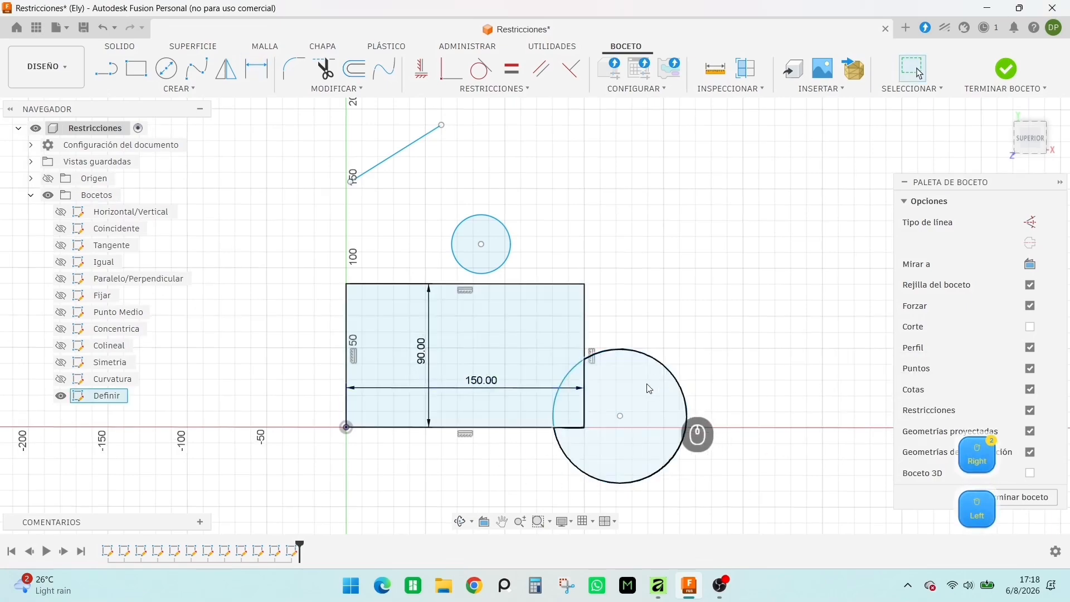
# - Move the large circle clear of the rectangle, and make the small circle's centre coincident with the rectangle's upper right corner
pyautogui.moveTo(621, 416); pyautogui.dragTo(765, 365)
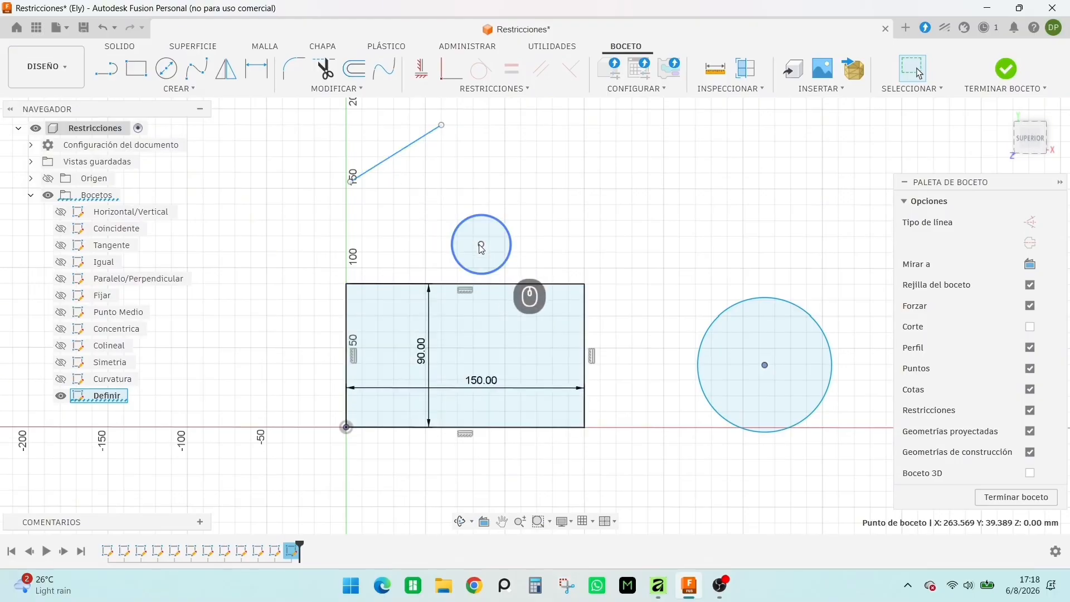
pyautogui.moveTo(481, 244); pyautogui.dragTo(591, 252)
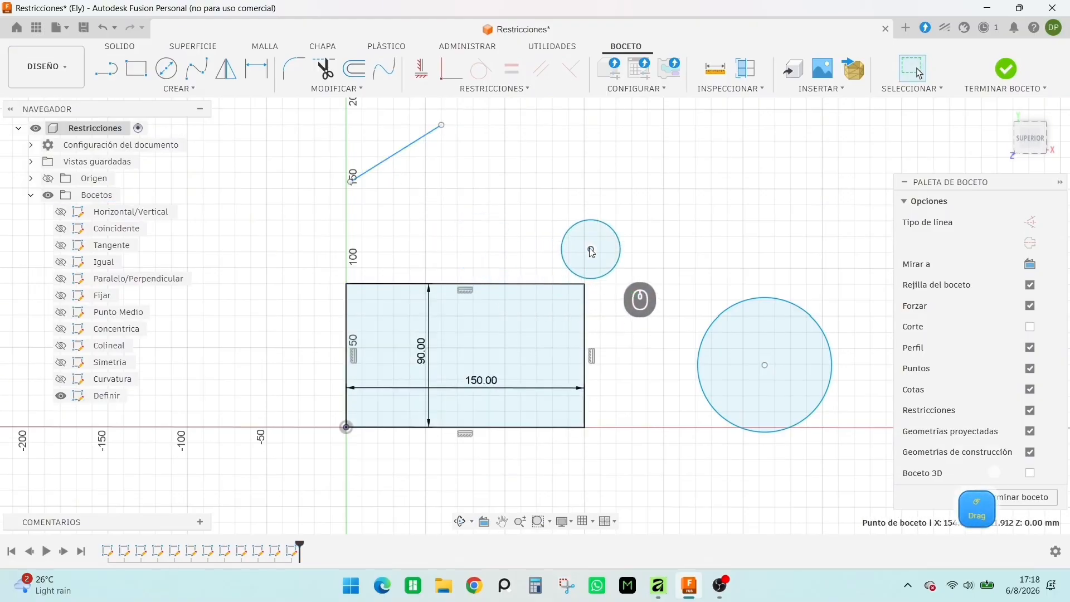
pyautogui.click(591, 249)
pyautogui.click(444, 75)
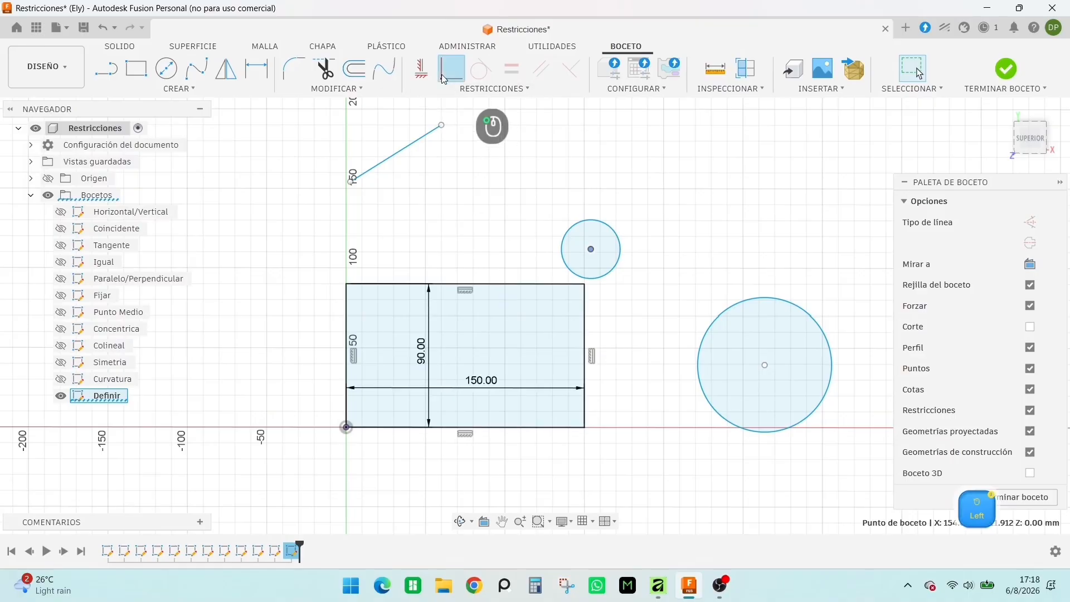
pyautogui.click(584, 284)
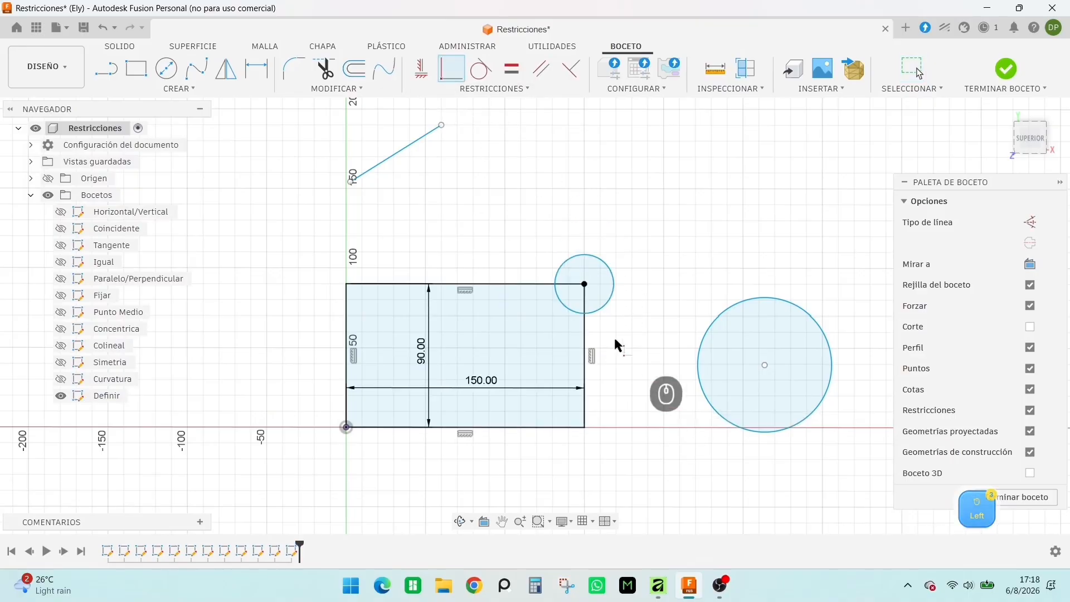
pyautogui.click(640, 426)
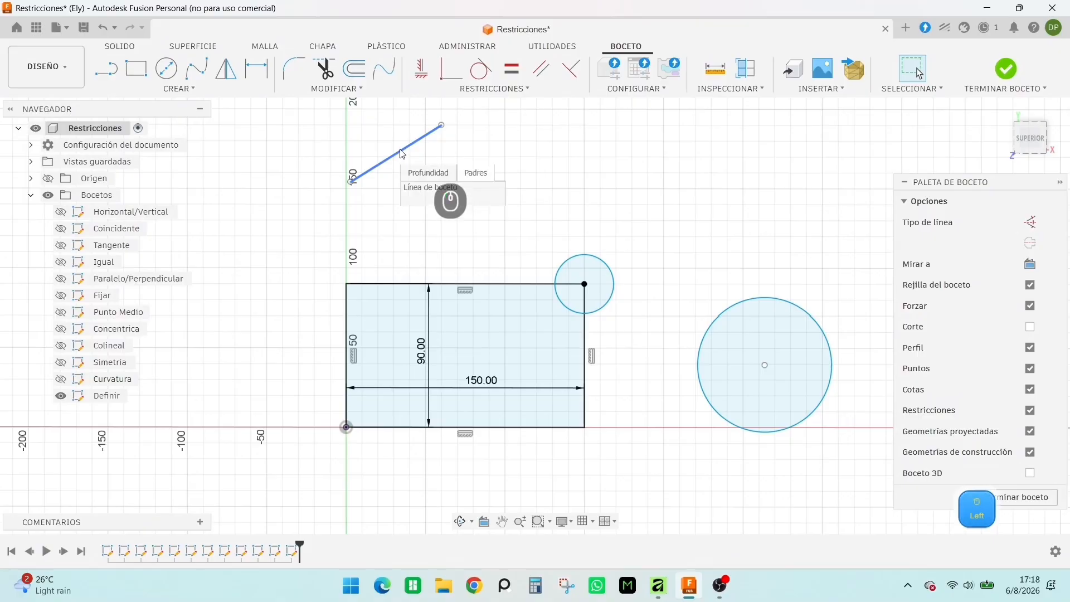
# - Lower the right end of the inclined line above the rectangle and make the line horizontal with the Horizontal/Vertical constraint
pyautogui.click(421, 69)
pyautogui.click(415, 143)
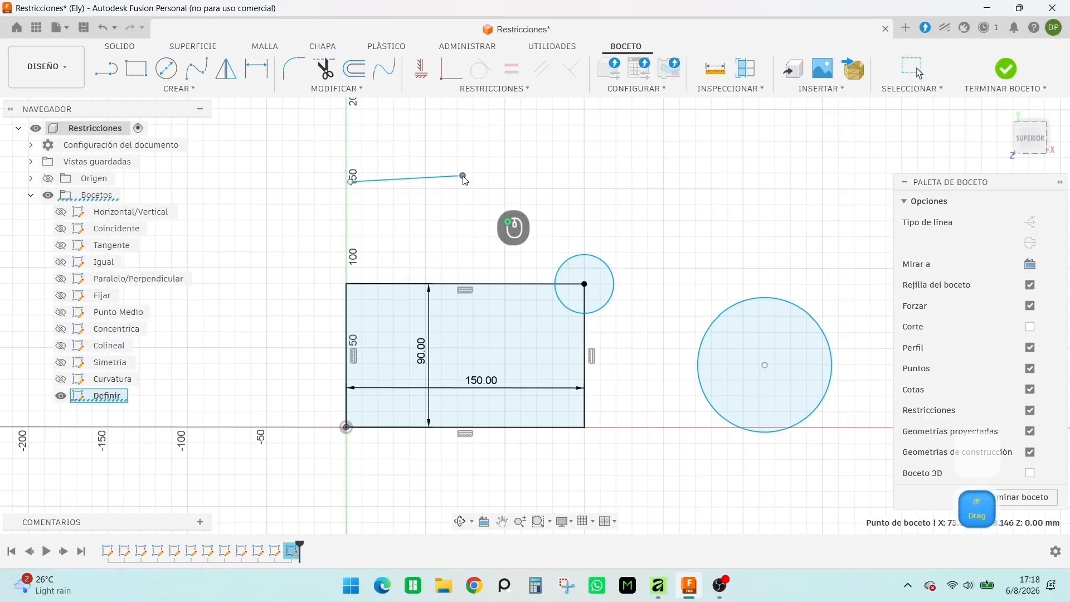
pyautogui.click(428, 179)
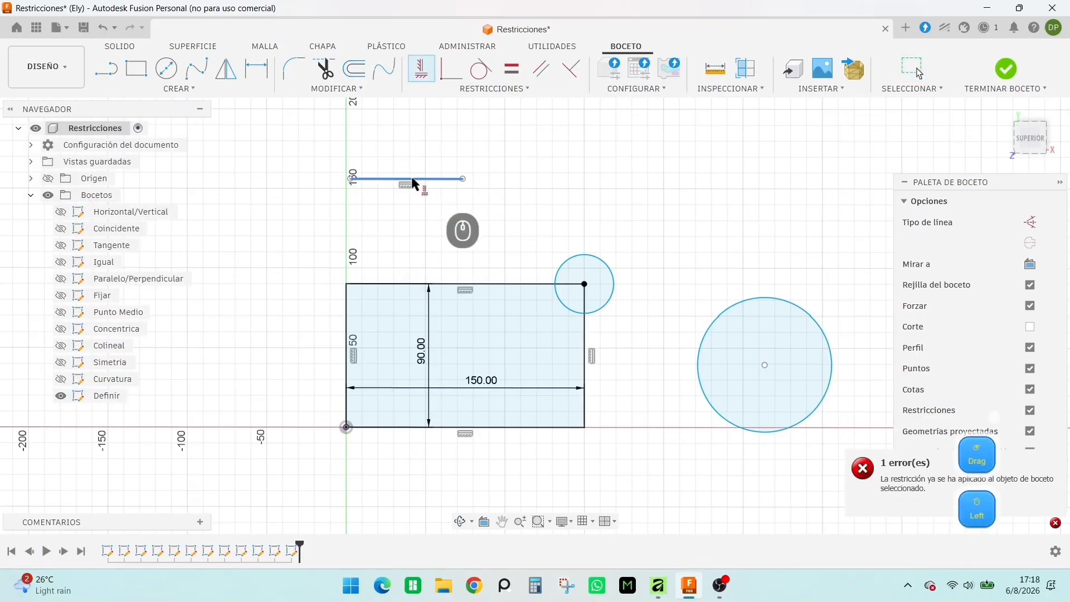
# - Apply the Midpoint constraint between the horizontal line and the rectangle's left side so their midpoints coincide, and end the command
pyautogui.click(352, 180)
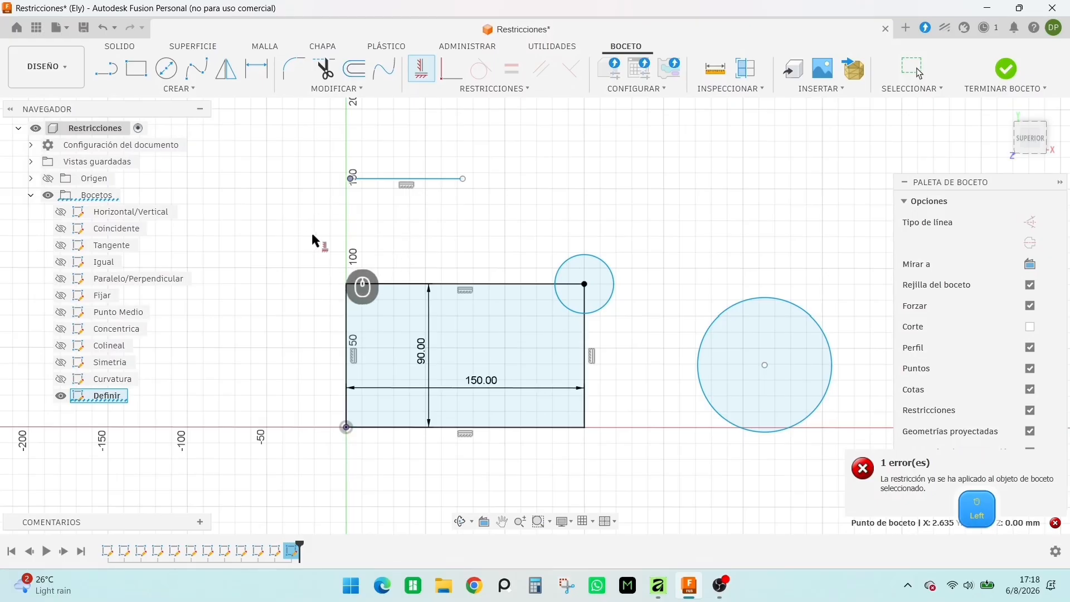
pyautogui.click(493, 88)
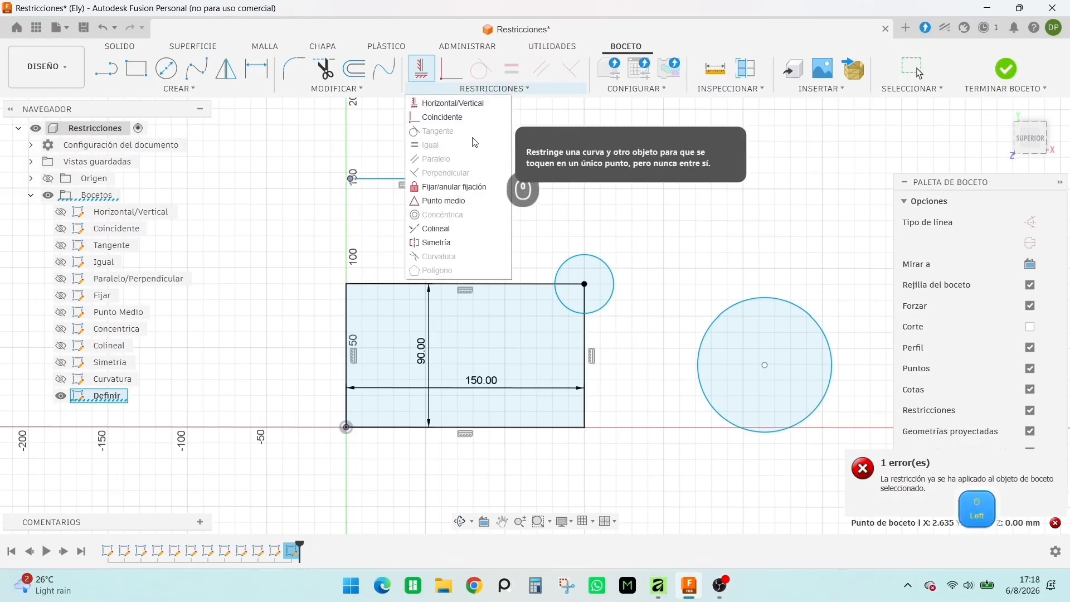
pyautogui.click(444, 201)
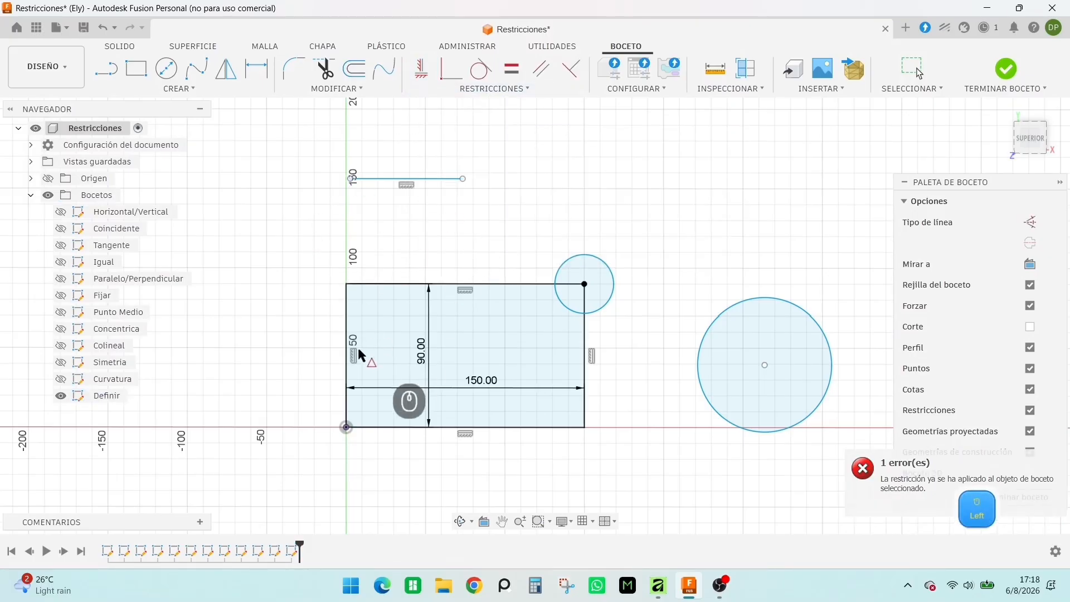
pyautogui.click(345, 356)
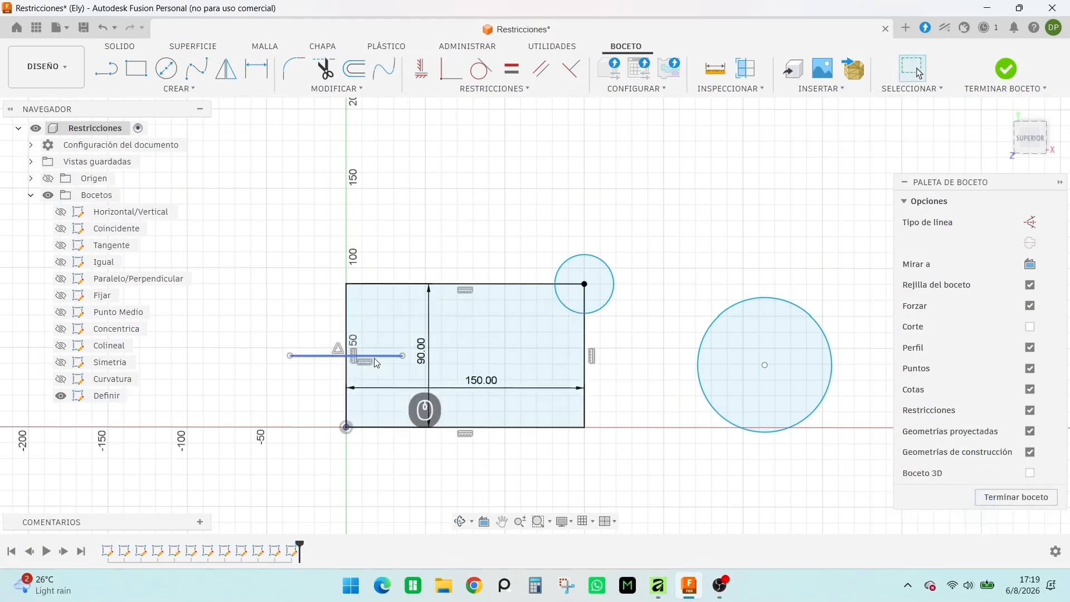
pyautogui.click(473, 452)
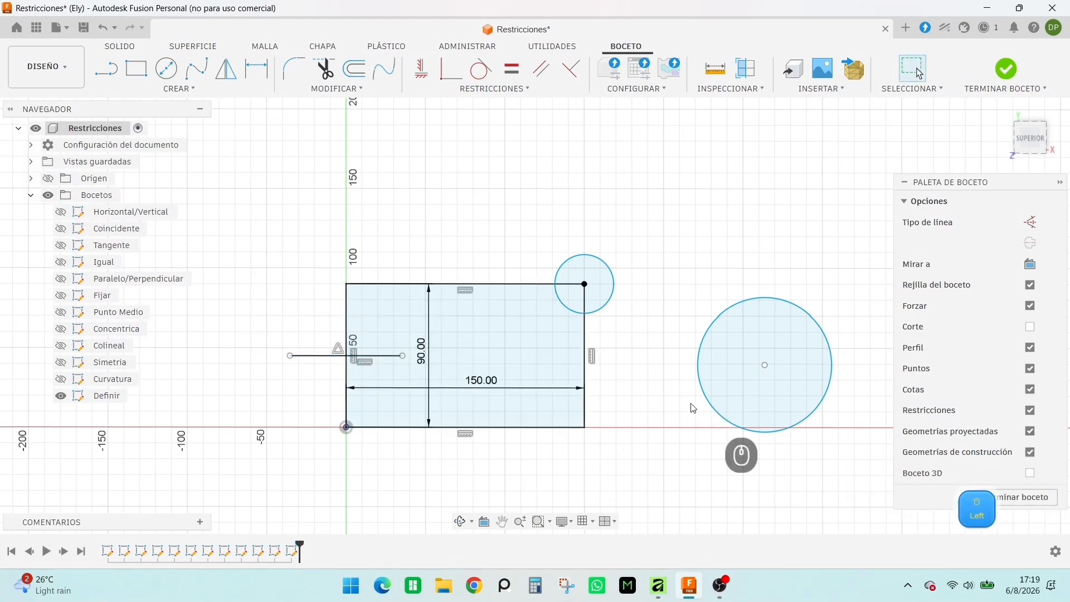
# - Make the small and large circles symmetric about the horizontal line with the Symmetry constraint, and end the command
pyautogui.click(495, 96)
pyautogui.click(453, 241)
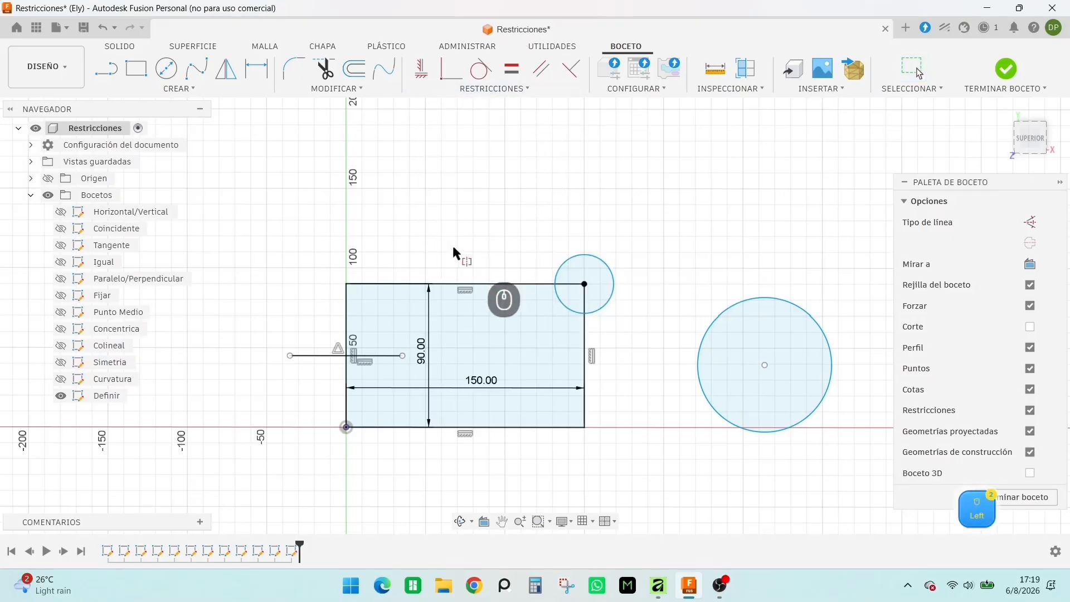
pyautogui.click(613, 283)
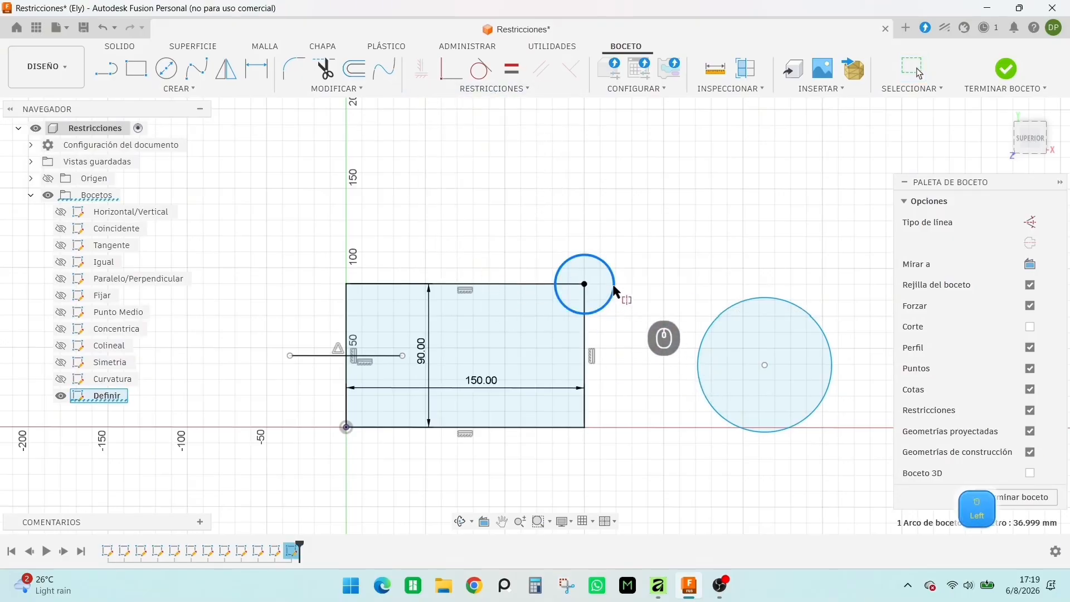
pyautogui.click(707, 331)
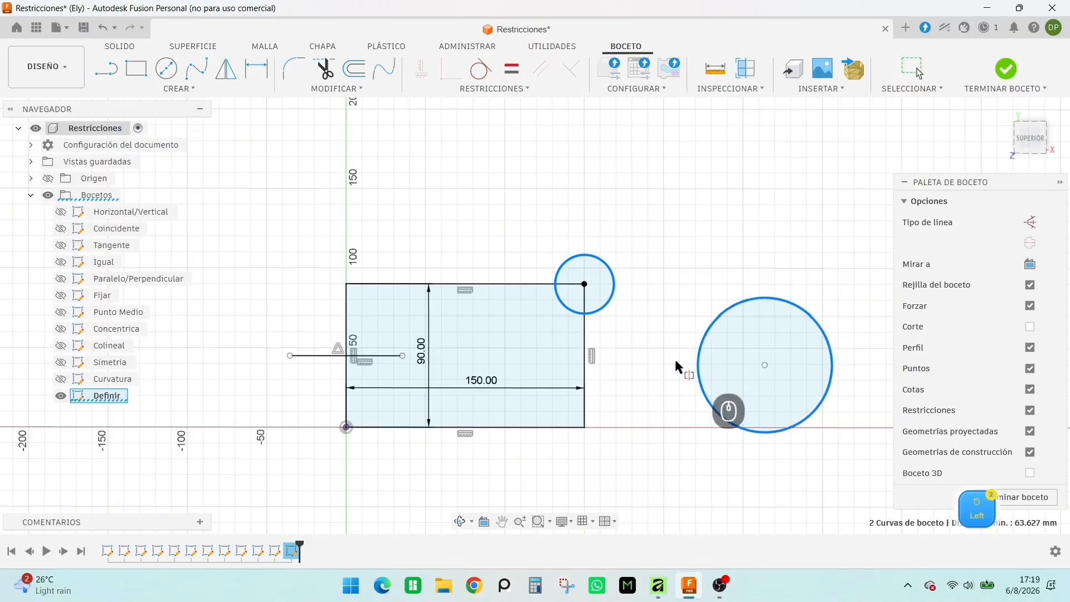
pyautogui.click(321, 355)
pyautogui.rightClick(657, 403)
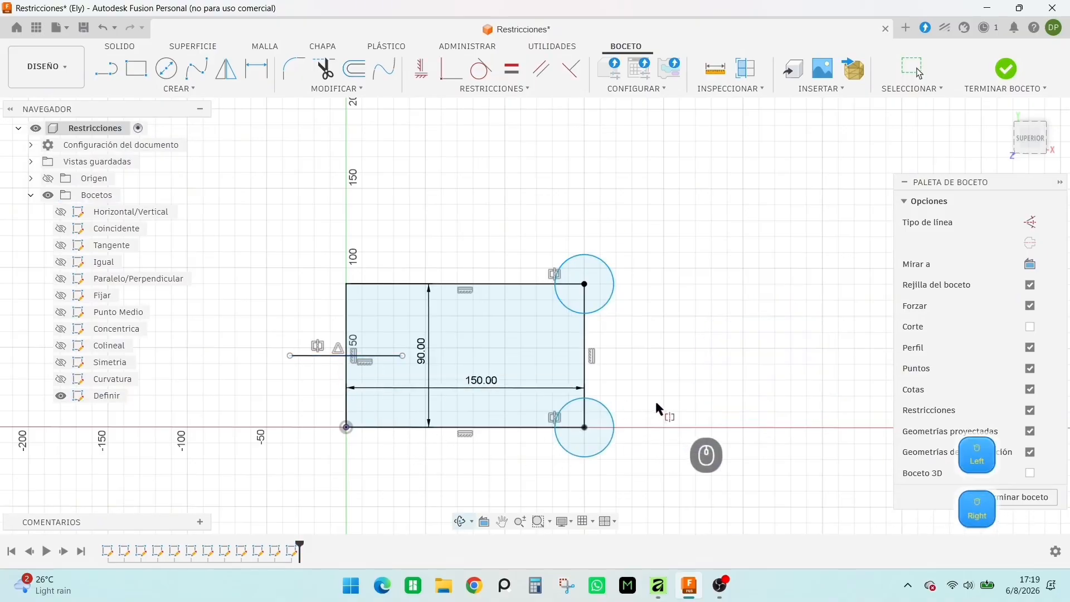
pyautogui.click(664, 413)
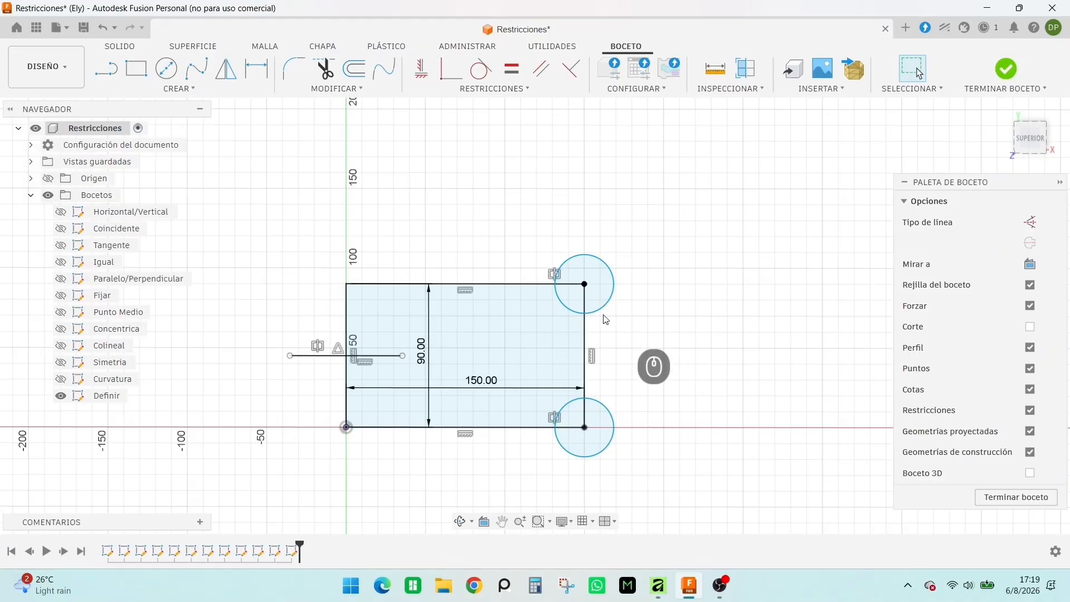
# - Enlarge the upper circle freehand, dimension its diameter at 45 mm, and end the dimension command
pyautogui.click(614, 292)
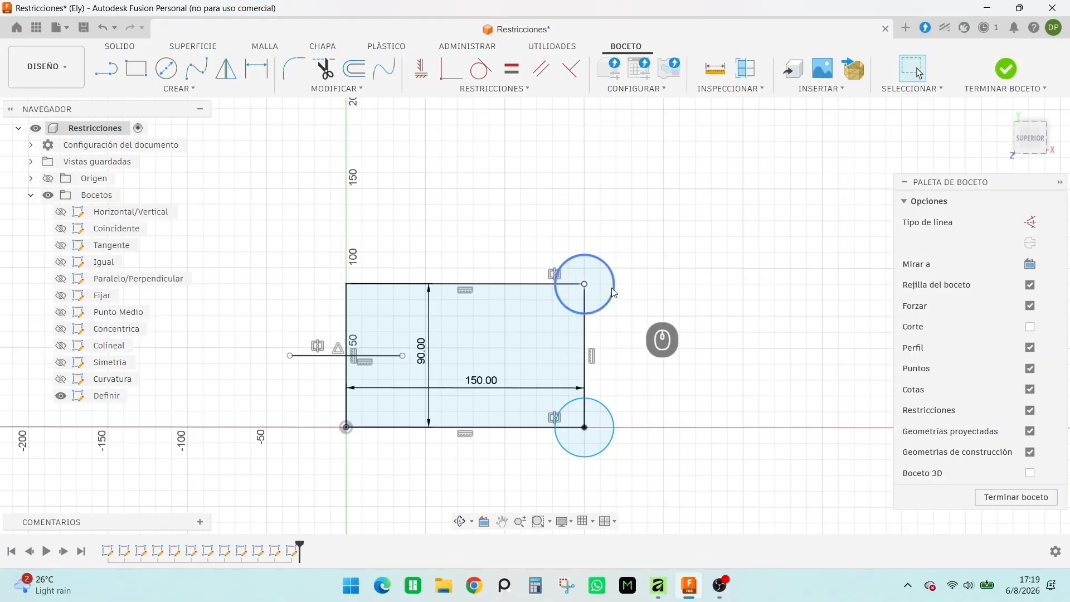
pyautogui.click(641, 285)
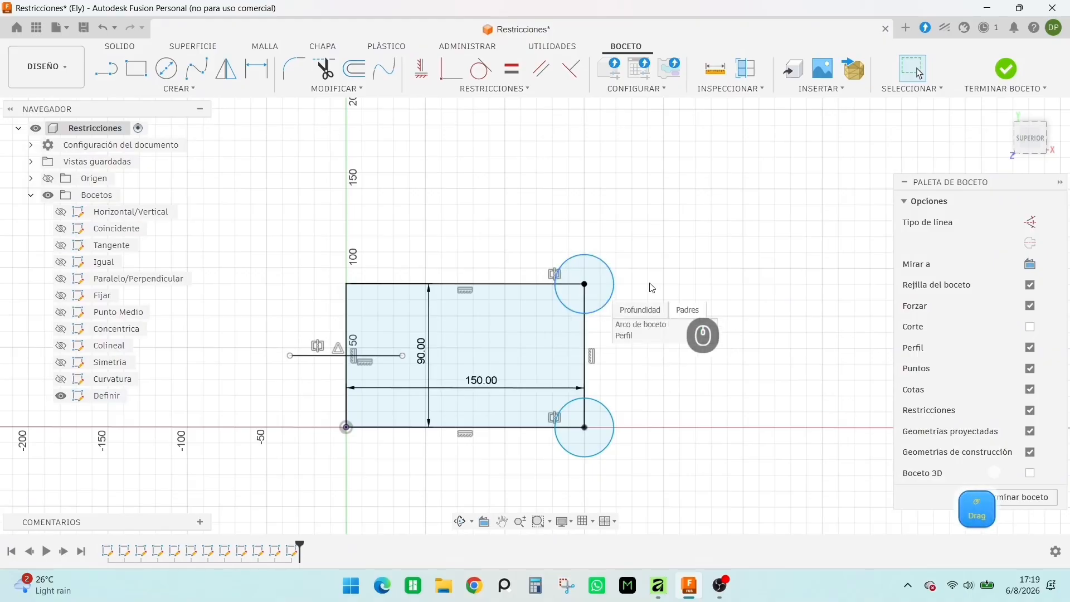
pyautogui.moveTo(616, 283)
pyautogui.mouseDown()
pyautogui.moveTo(676, 279)
pyautogui.moveTo(632, 274)
pyautogui.moveTo(665, 274)
pyautogui.moveTo(640, 269)
pyautogui.moveTo(618, 279)
pyautogui.mouseUp()
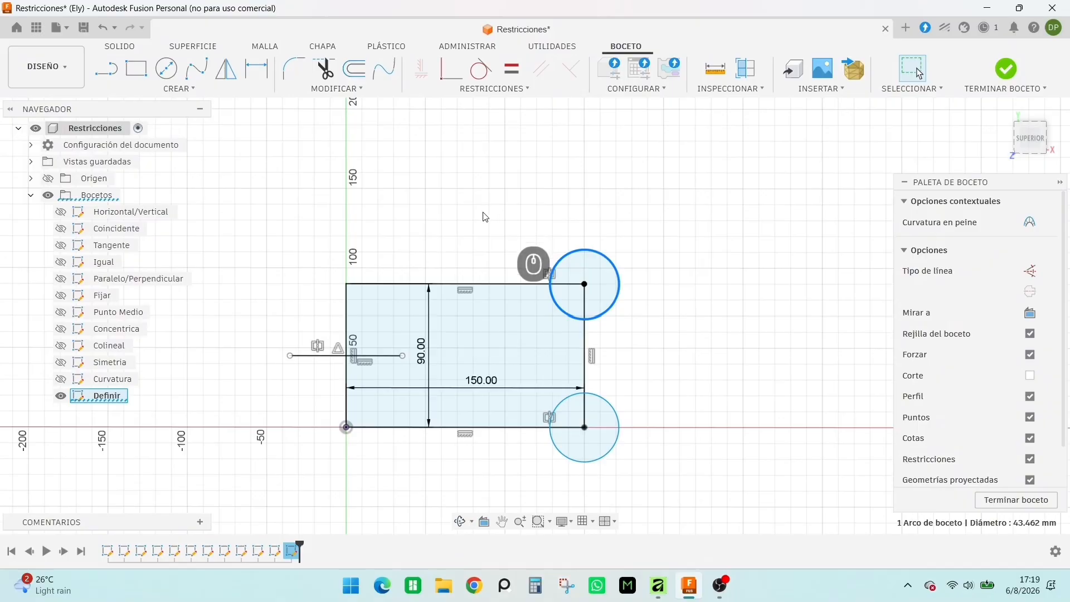
pyautogui.press('d')
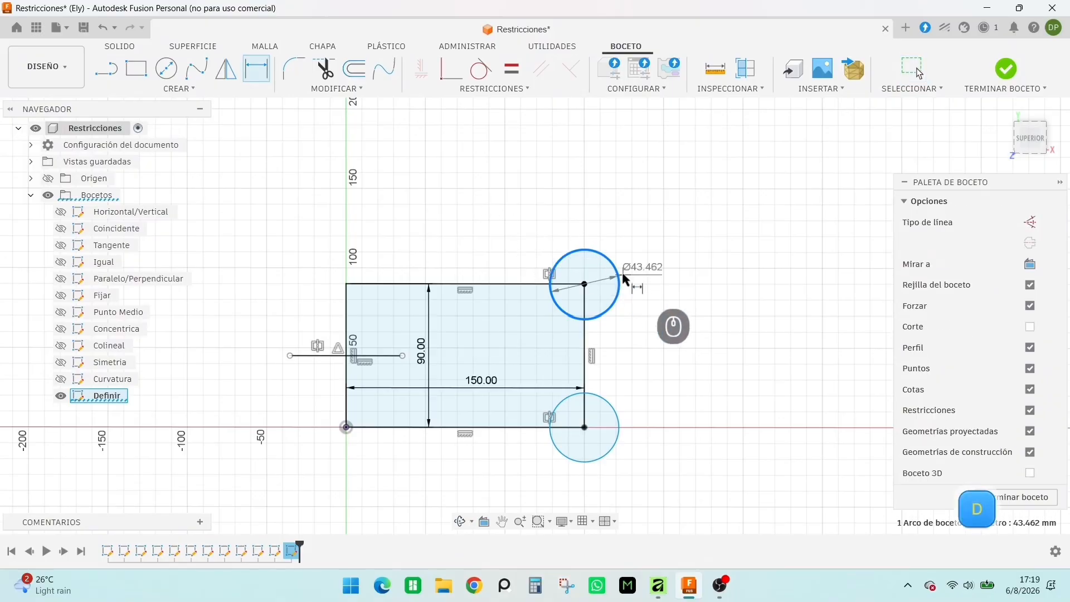
pyautogui.click(616, 284)
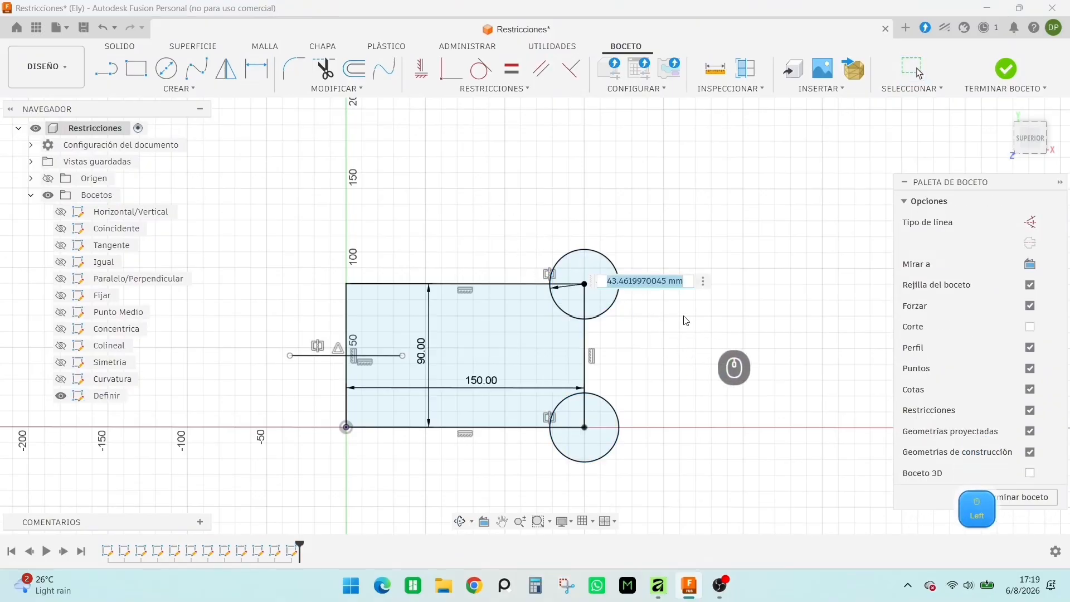
pyautogui.write('45')
pyautogui.press('Return')
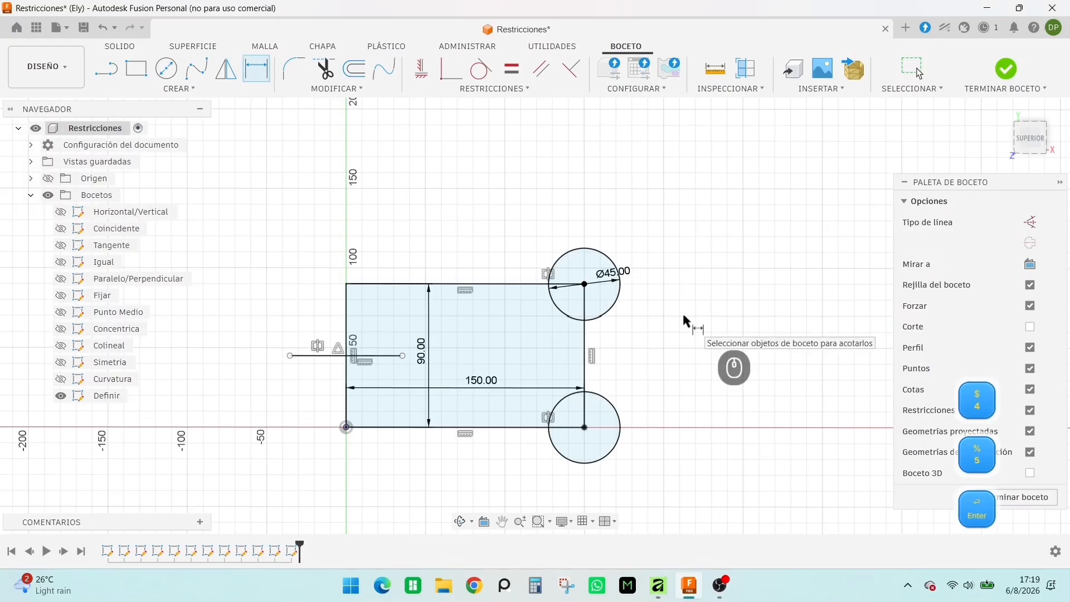
pyautogui.rightClick(671, 360)
pyautogui.click(716, 385)
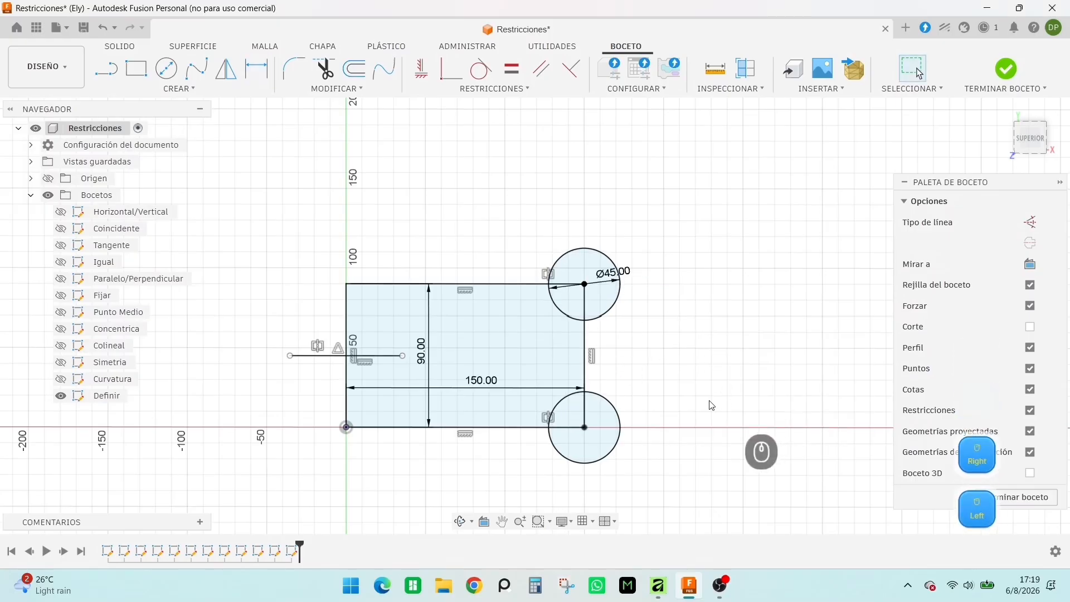
# - Convert the horizontal line to construction geometry and attach its right end to the midpoint of the rectangle's right side
pyautogui.click(360, 356)
pyautogui.click(329, 264)
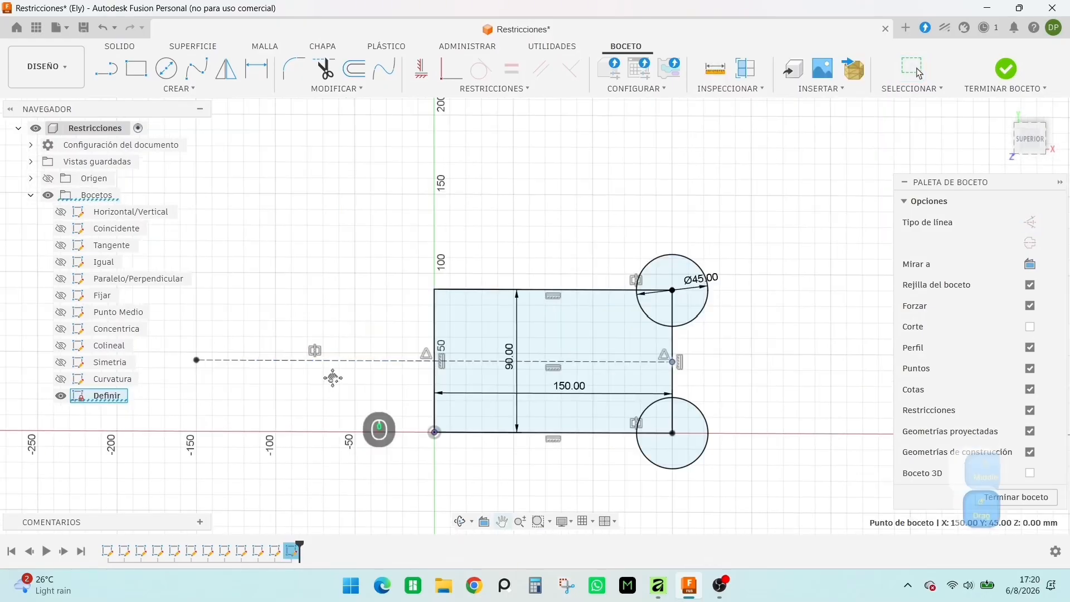
pyautogui.click(371, 398)
pyautogui.moveTo(331, 378)
pyautogui.mouseDown(button='middle')
pyautogui.moveTo(433, 385)
pyautogui.moveTo(361, 405)
pyautogui.mouseUp(button='middle')
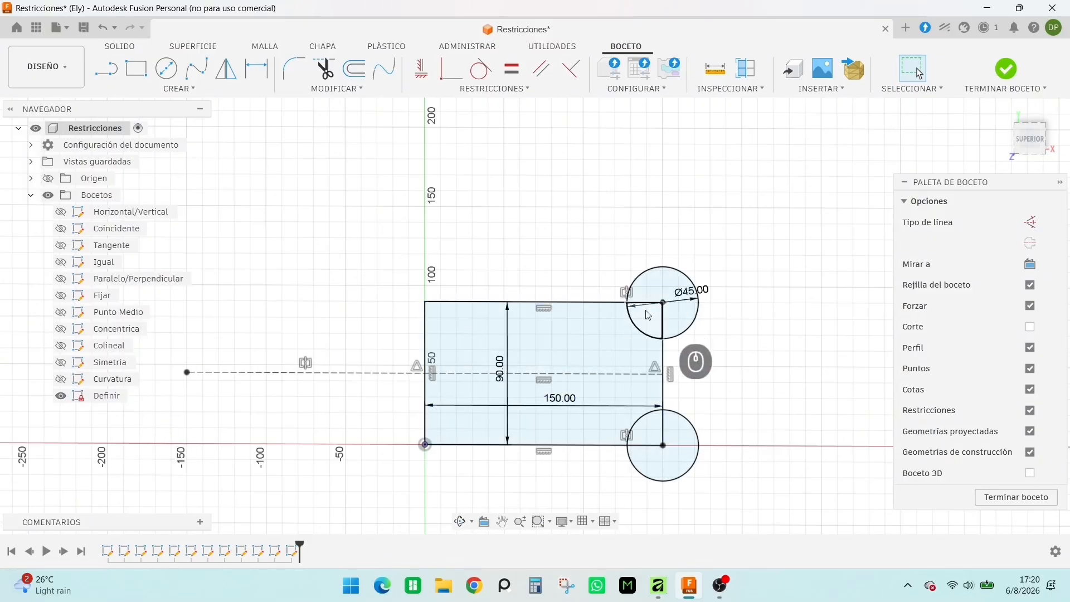
# - Try to move the circles and the rectangle's left corners to test whether the sketch is fully defined
pyautogui.moveTo(663, 303); pyautogui.dragTo(712, 267)
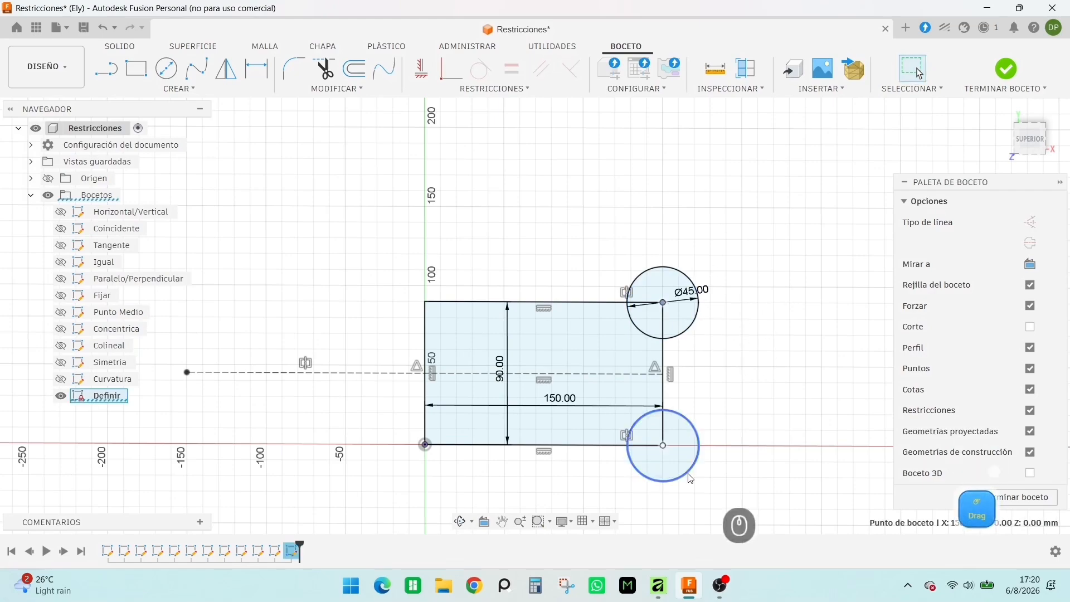
pyautogui.moveTo(671, 448); pyautogui.dragTo(687, 463)
pyautogui.moveTo(425, 302); pyautogui.dragTo(413, 293)
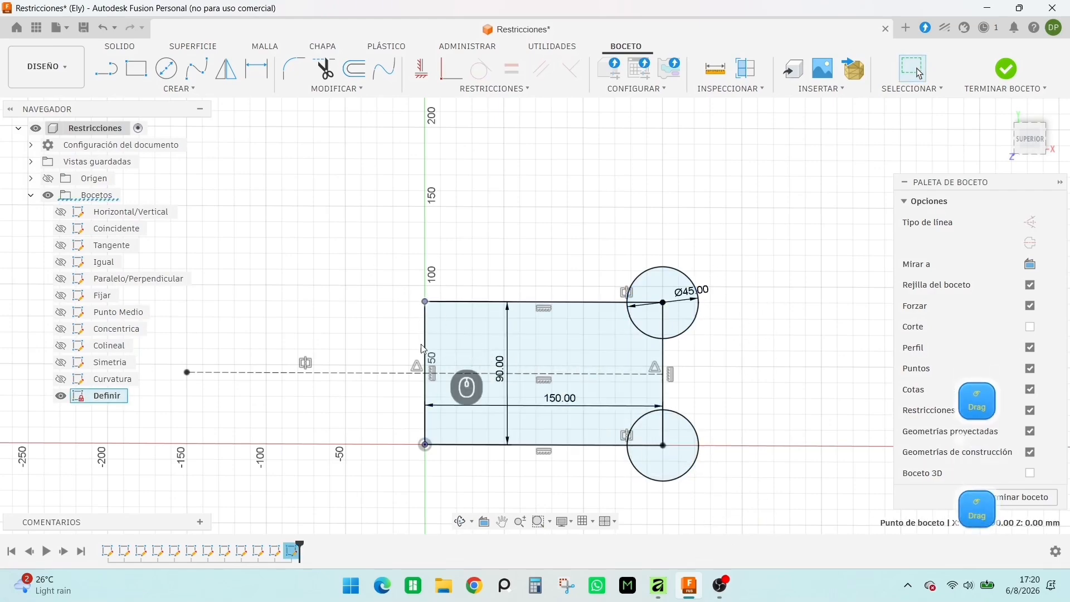
pyautogui.moveTo(424, 444); pyautogui.dragTo(383, 467)
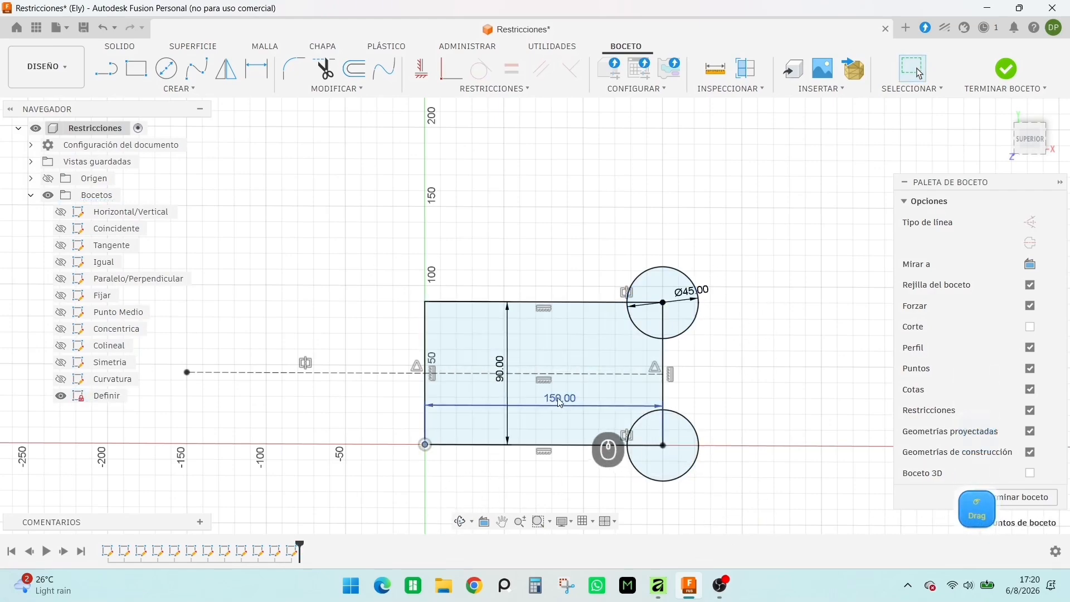
# - Set the rectangle's width to 200 mm and its height to 100 mm
pyautogui.doubleClick(558, 397)
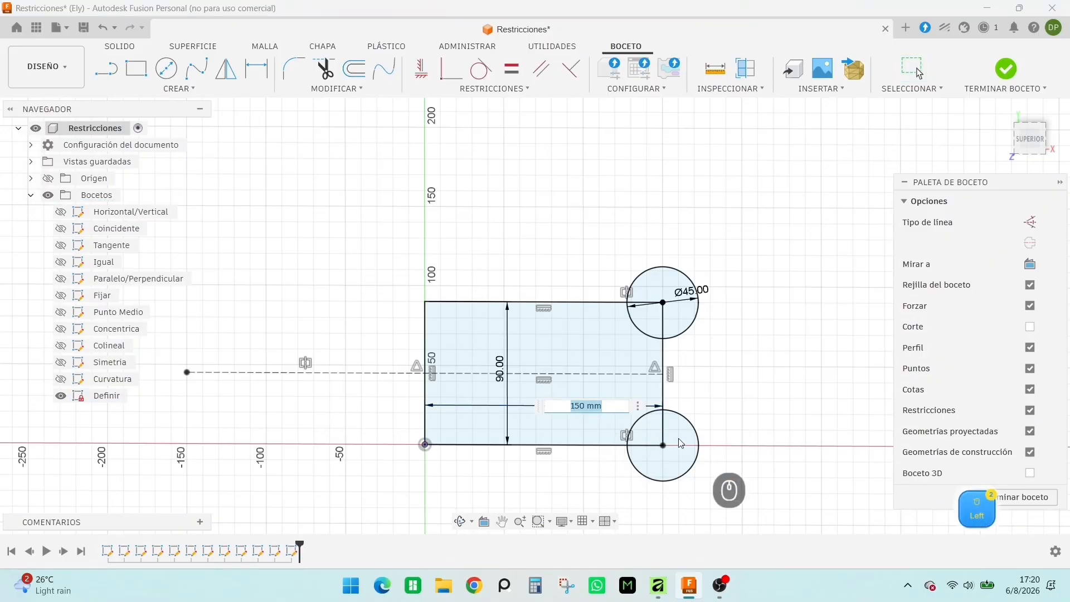
pyautogui.write('200')
pyautogui.press('Return')
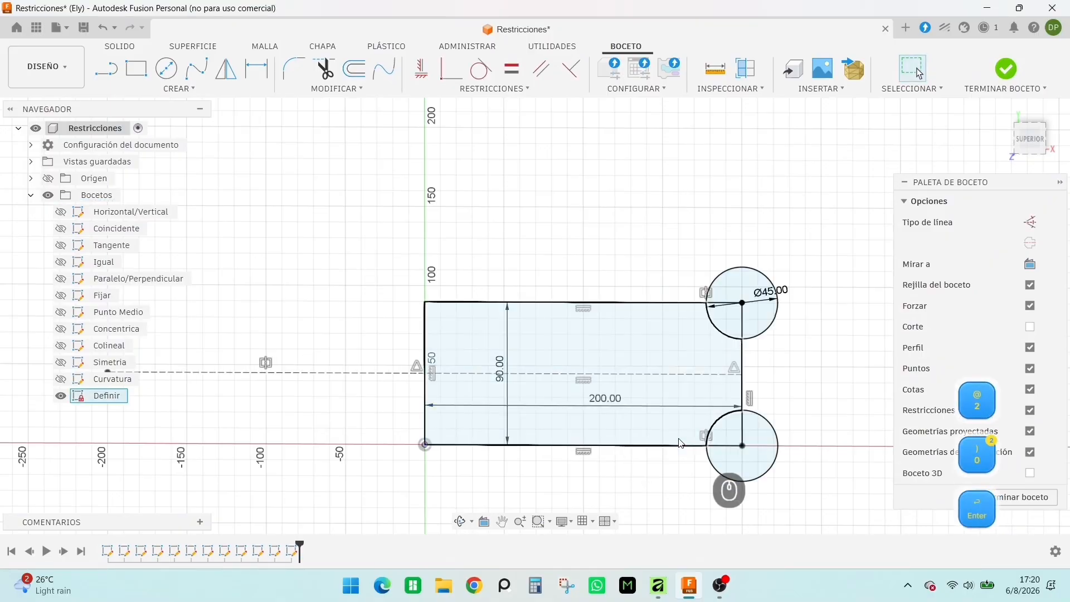
pyautogui.doubleClick(501, 365)
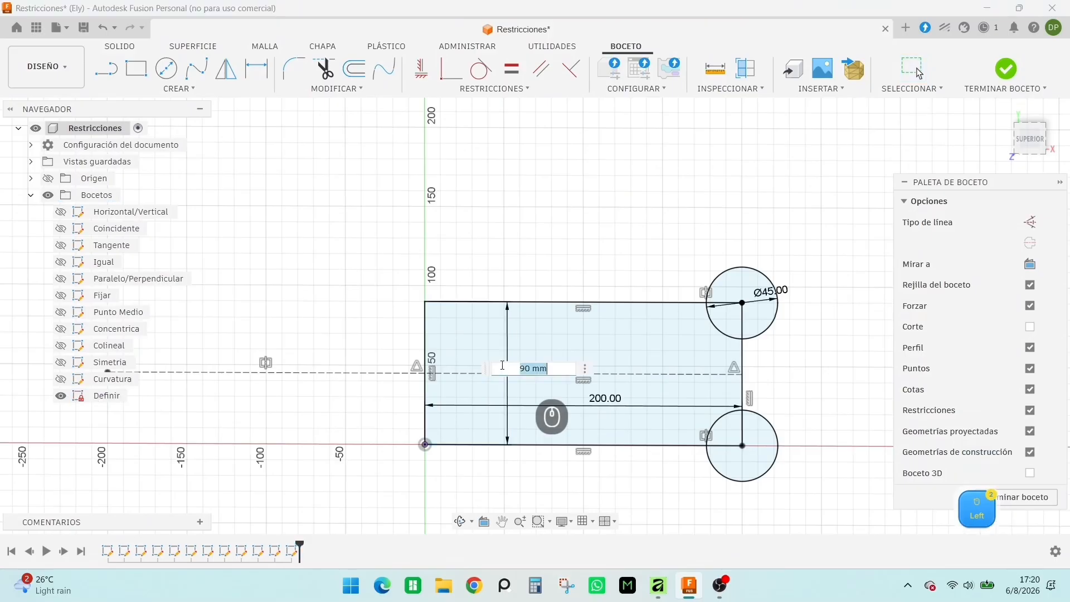
pyautogui.write('100')
pyautogui.press('Return')
# - Set the upper circle's diameter to 60 mm
pyautogui.doubleClick(771, 275)
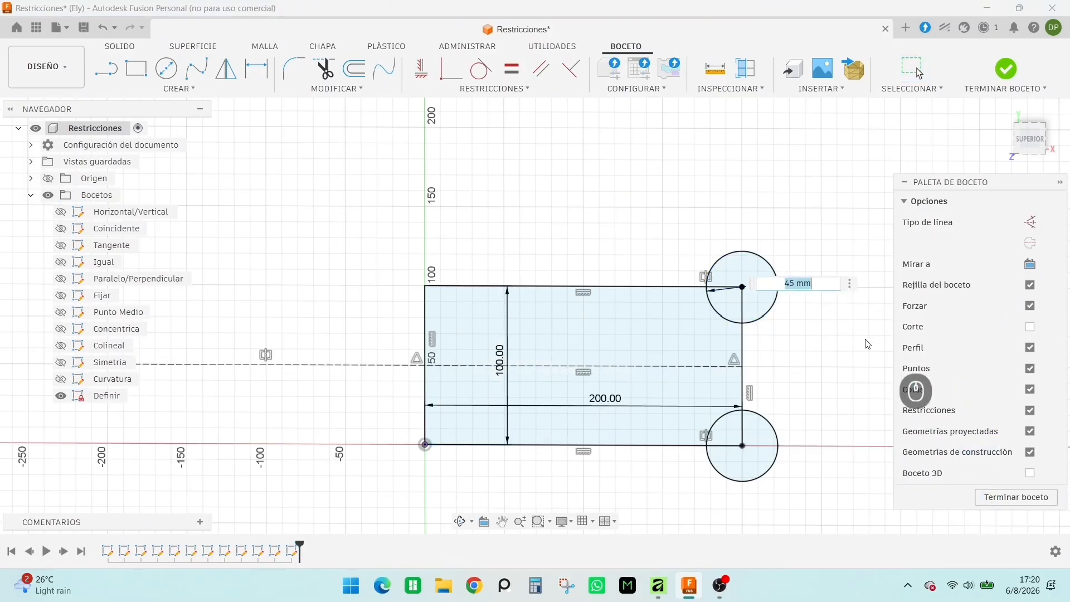
pyautogui.write('60')
pyautogui.press('Return')
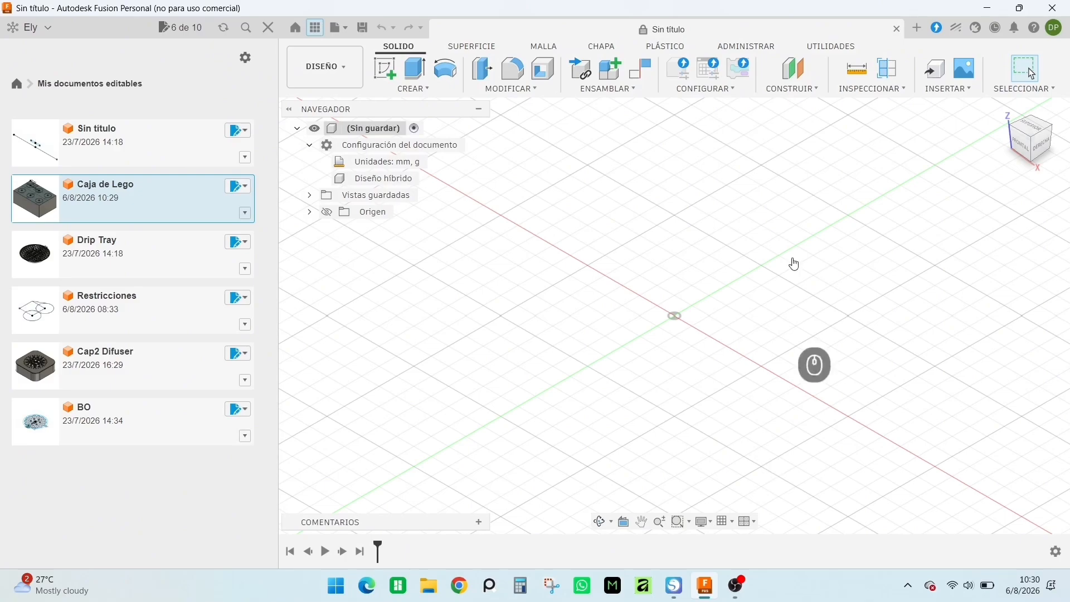
# - Sketch a two-point rectangle 119 mm wide and 79 mm high from the origin on the horizontal plane, and finish the sketch
pyautogui.click(391, 71)
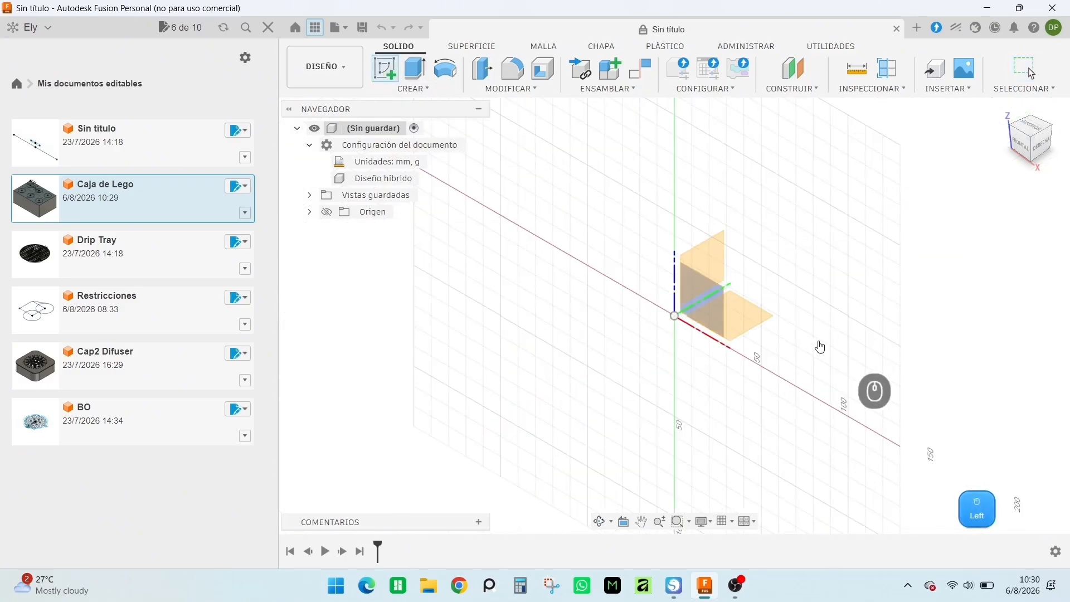
pyautogui.click(745, 318)
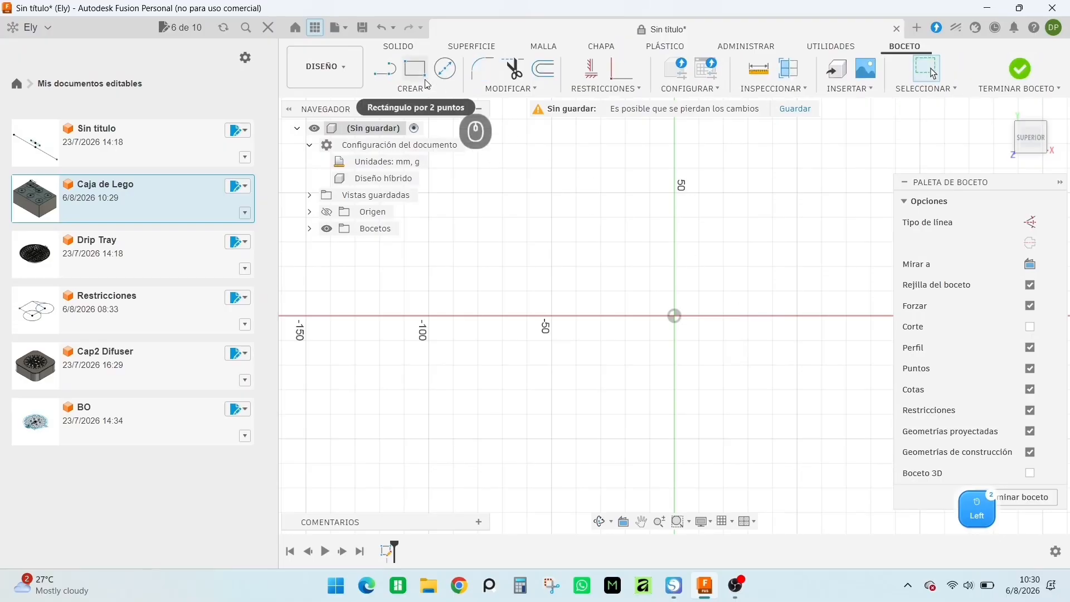
pyautogui.click(414, 68)
pyautogui.click(674, 316)
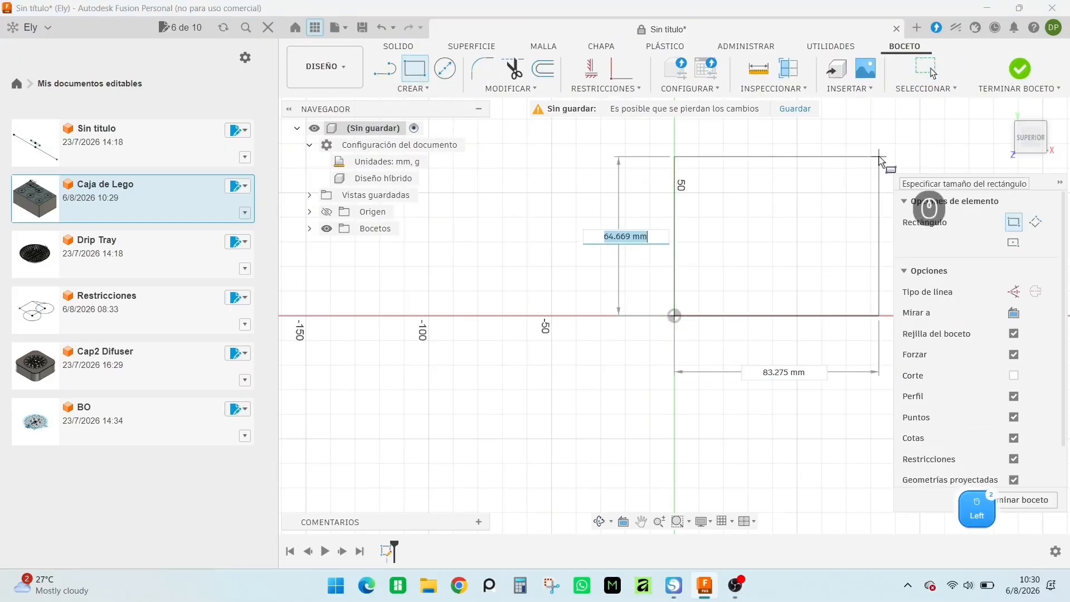
pyautogui.write('79')
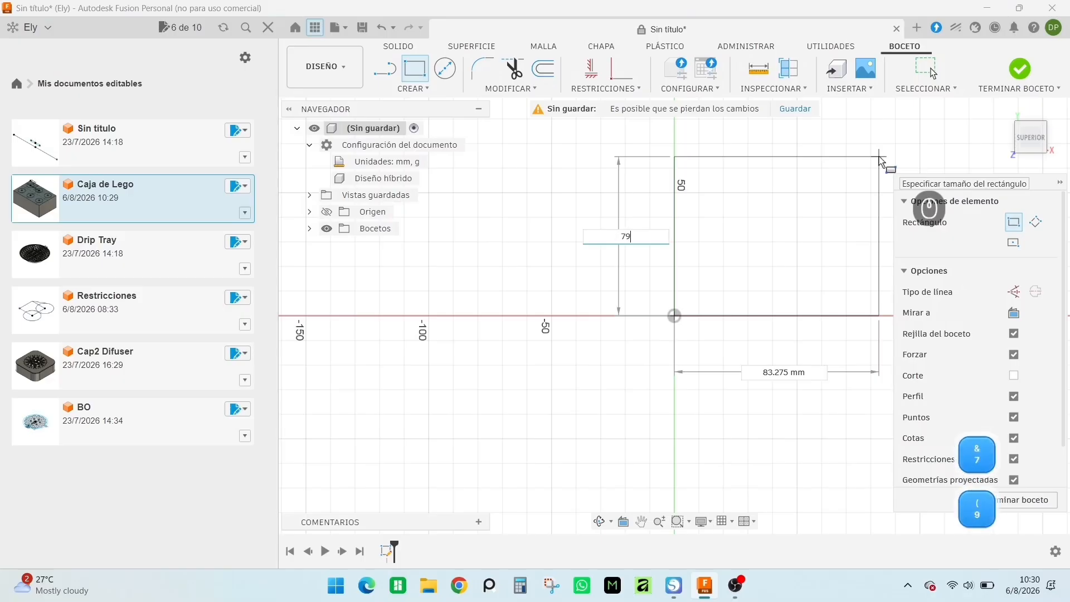
pyautogui.press('Tab')
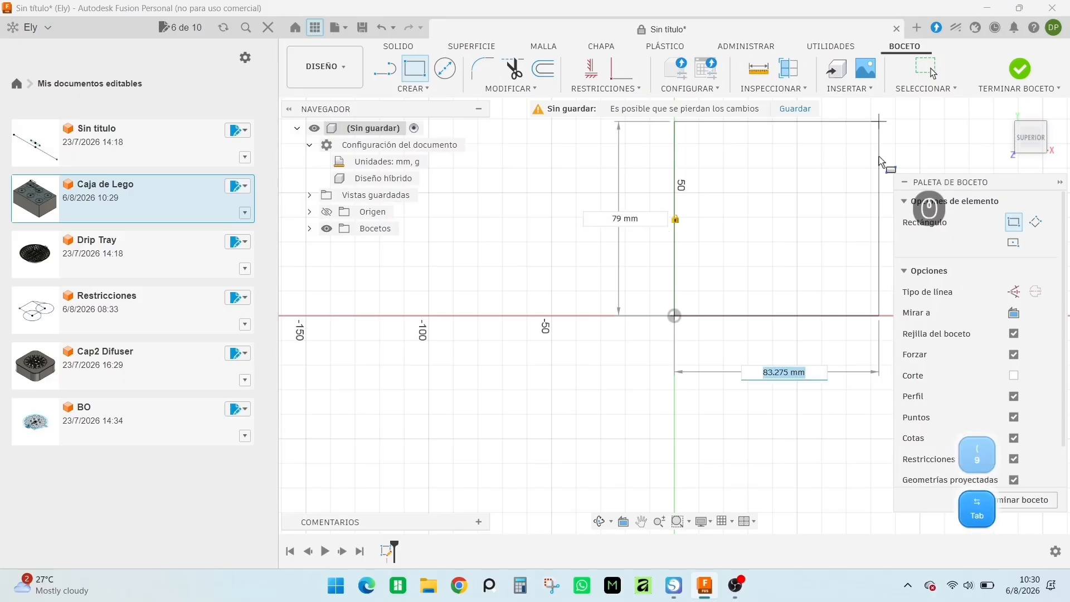
pyautogui.write('119')
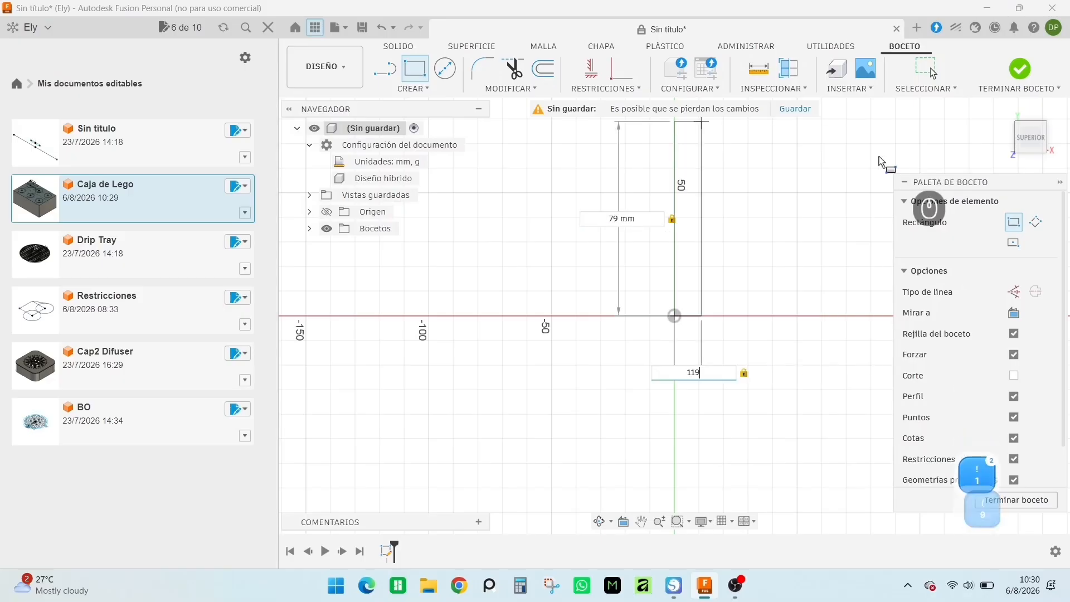
pyautogui.press('Return')
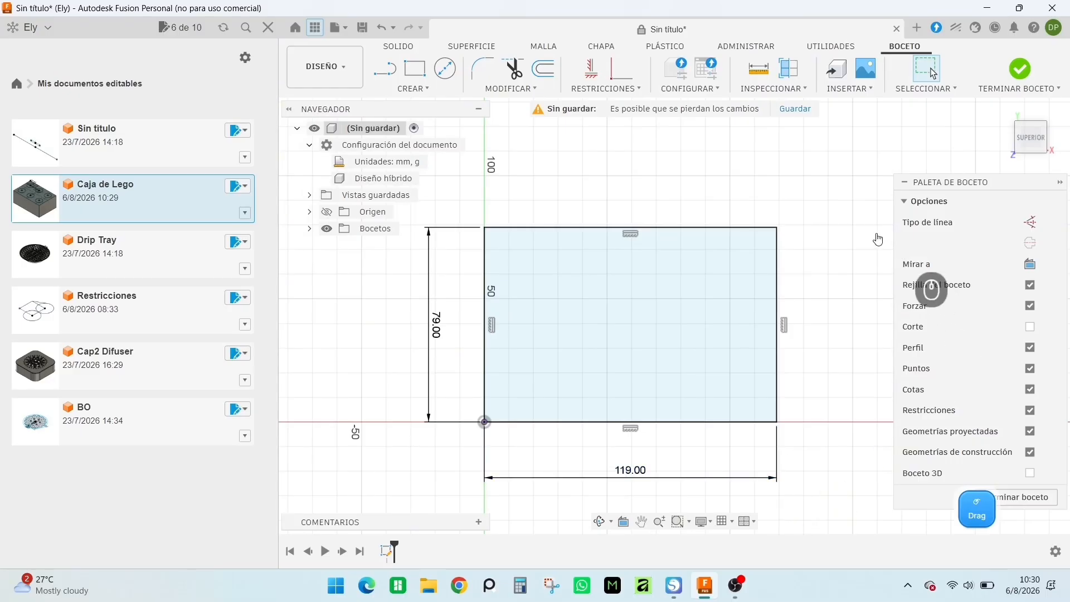
pyautogui.click(1020, 70)
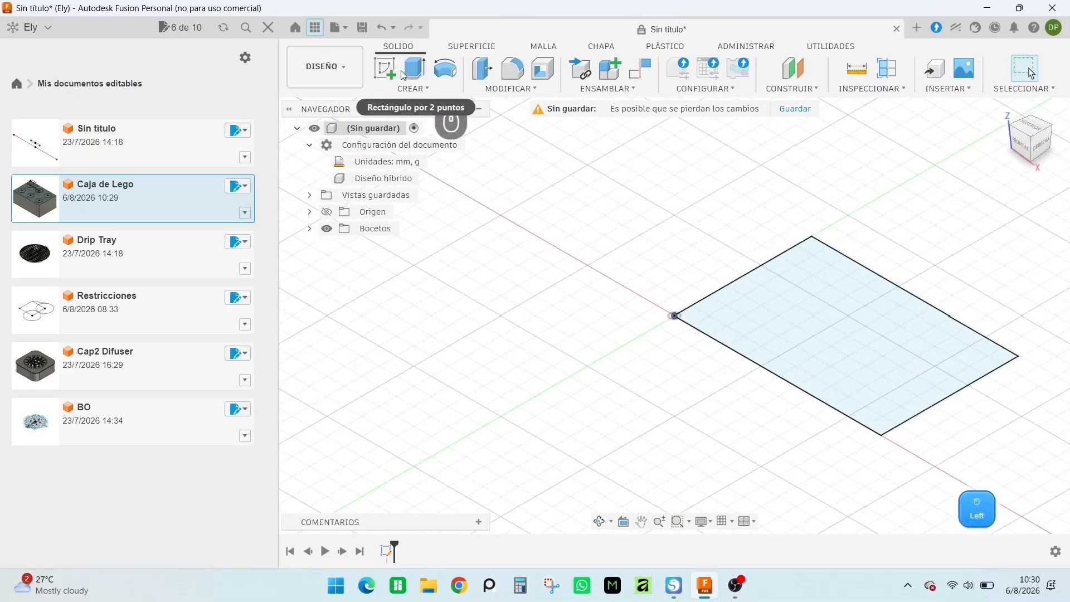
# - Extrude the rectangle profile upward into a solid block as a new body
pyautogui.click(414, 68)
pyautogui.click(756, 331)
pyautogui.click(796, 375)
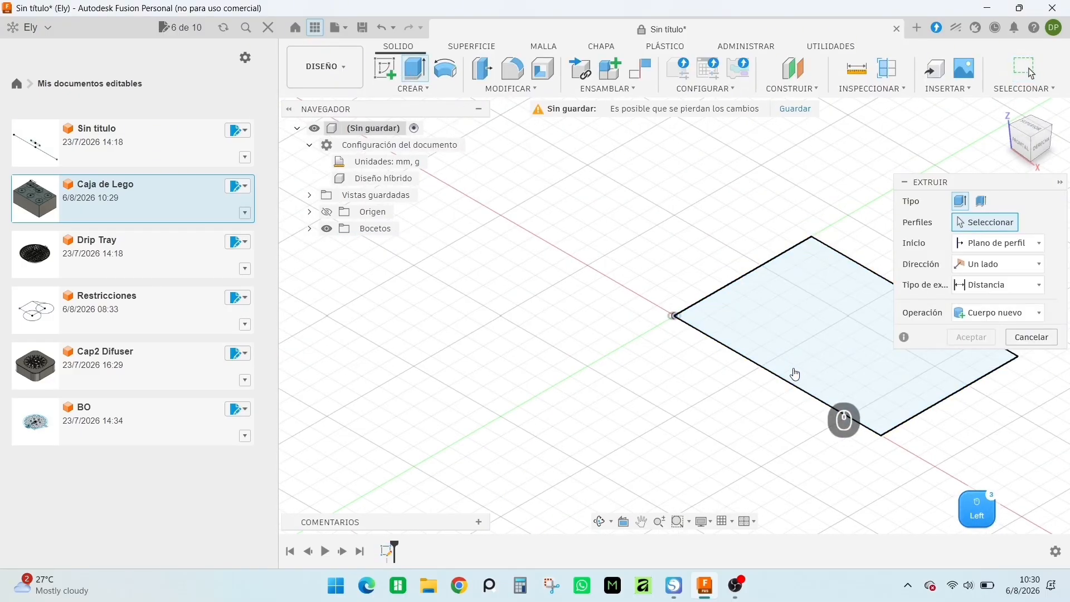
pyautogui.click(799, 355)
pyautogui.press('Return')
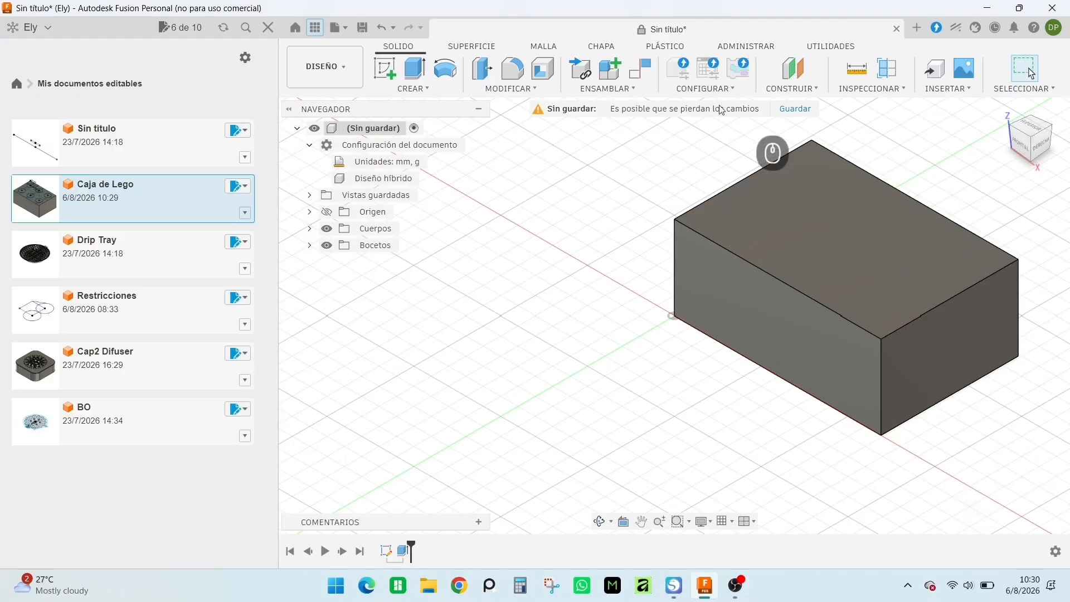
# - Start a sketch on the block's top face and draw a line between the midpoints of its left and right edges
pyautogui.click(385, 68)
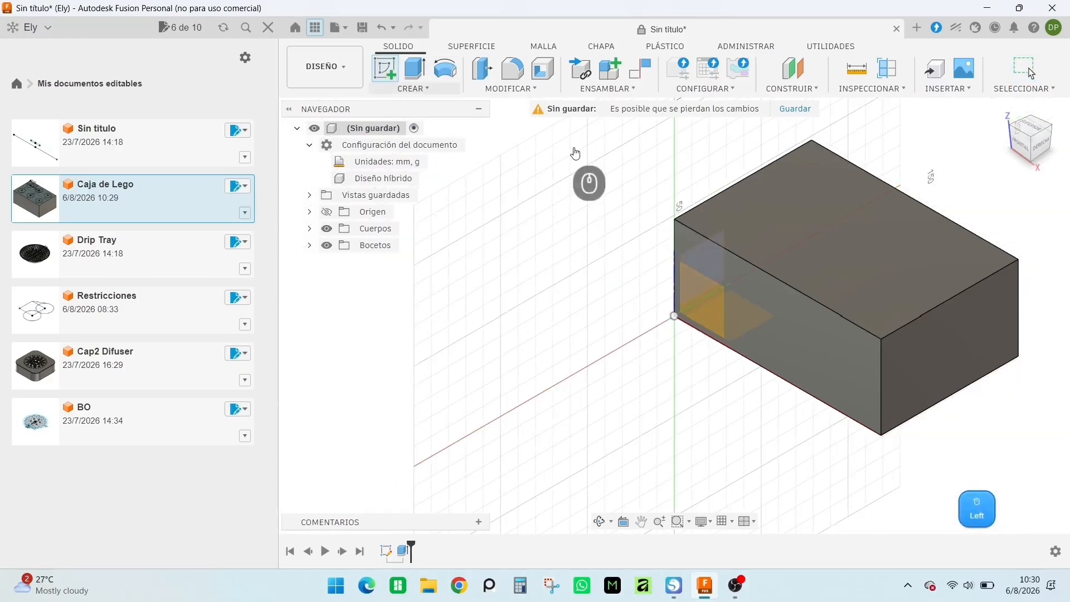
pyautogui.click(822, 244)
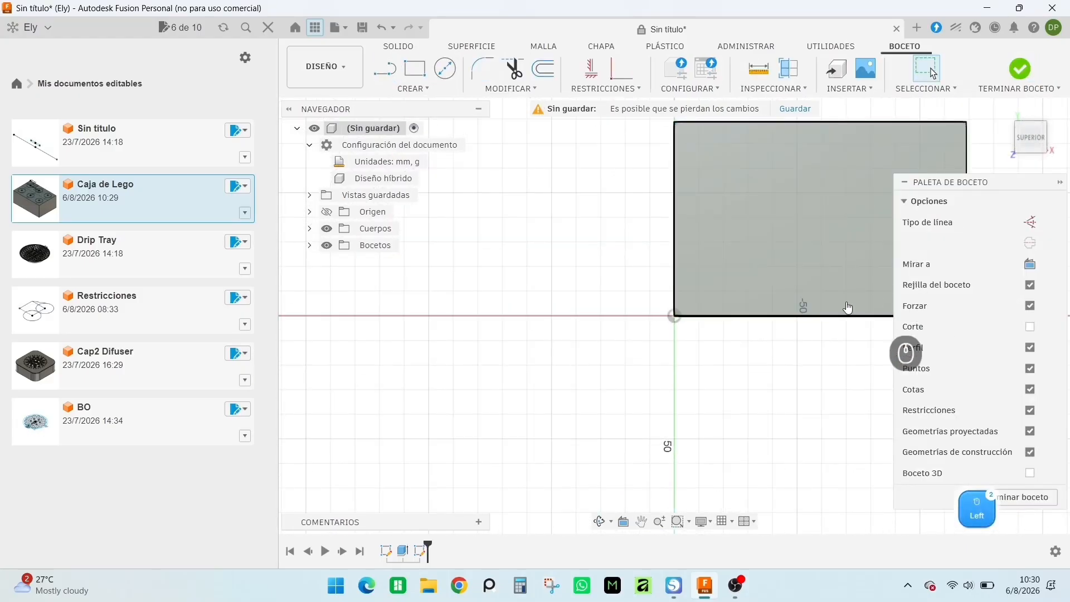
pyautogui.press('l')
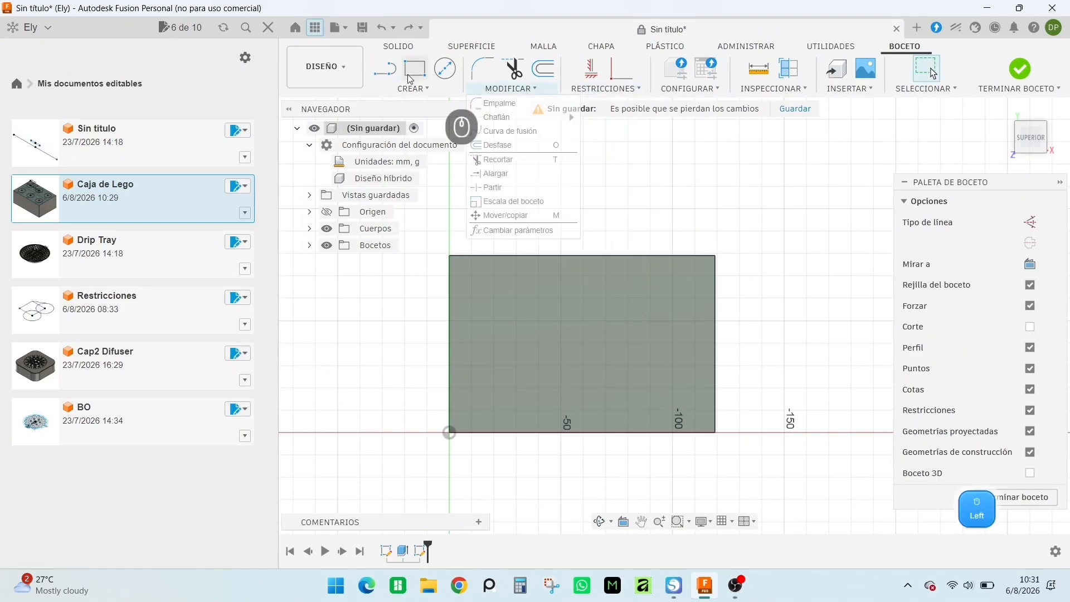
pyautogui.click(392, 68)
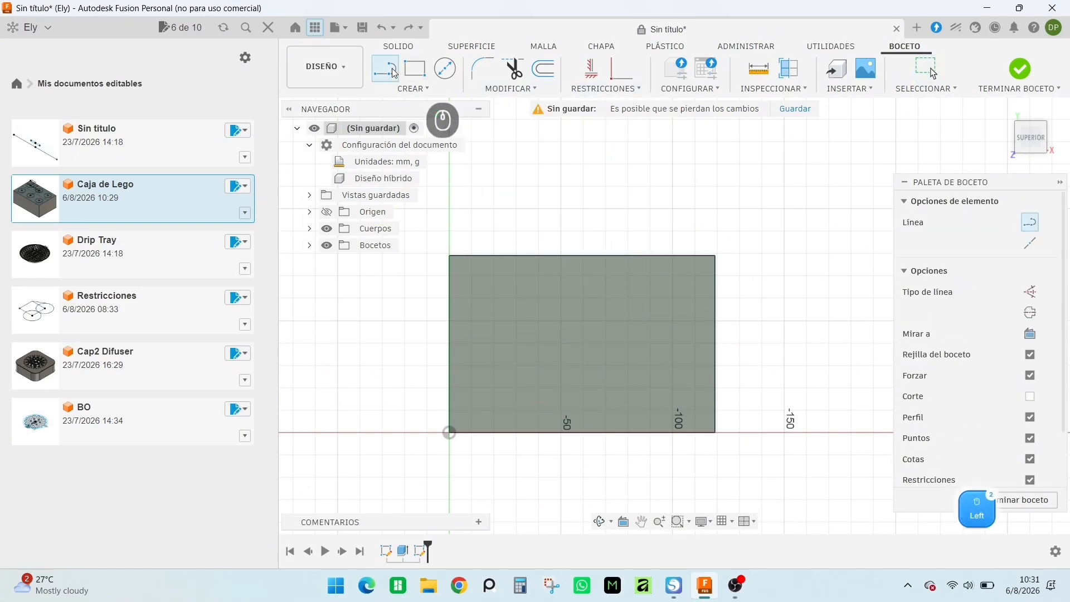
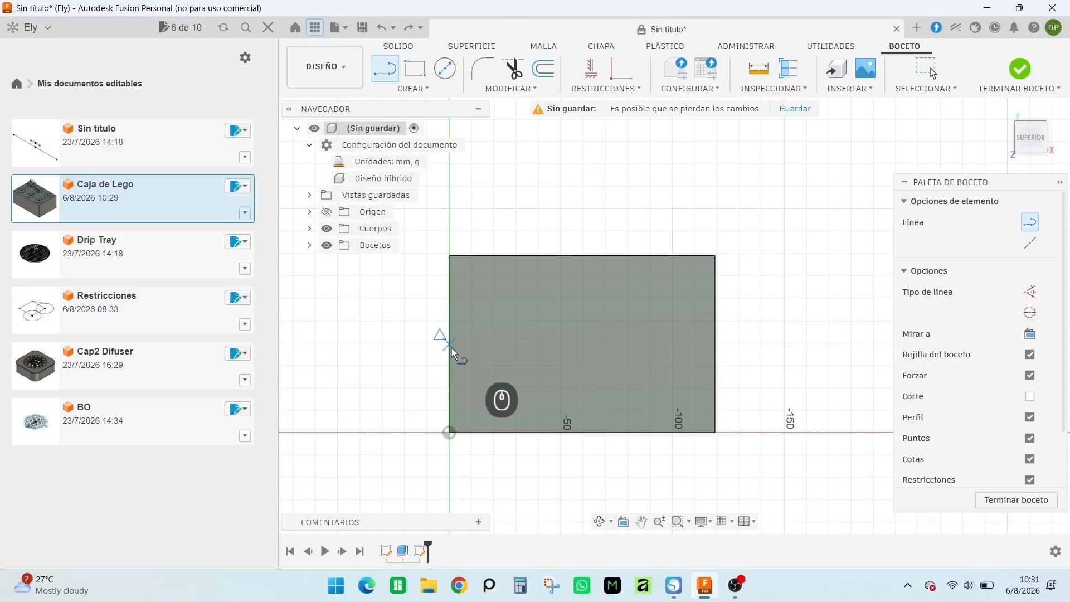
pyautogui.click(449, 344)
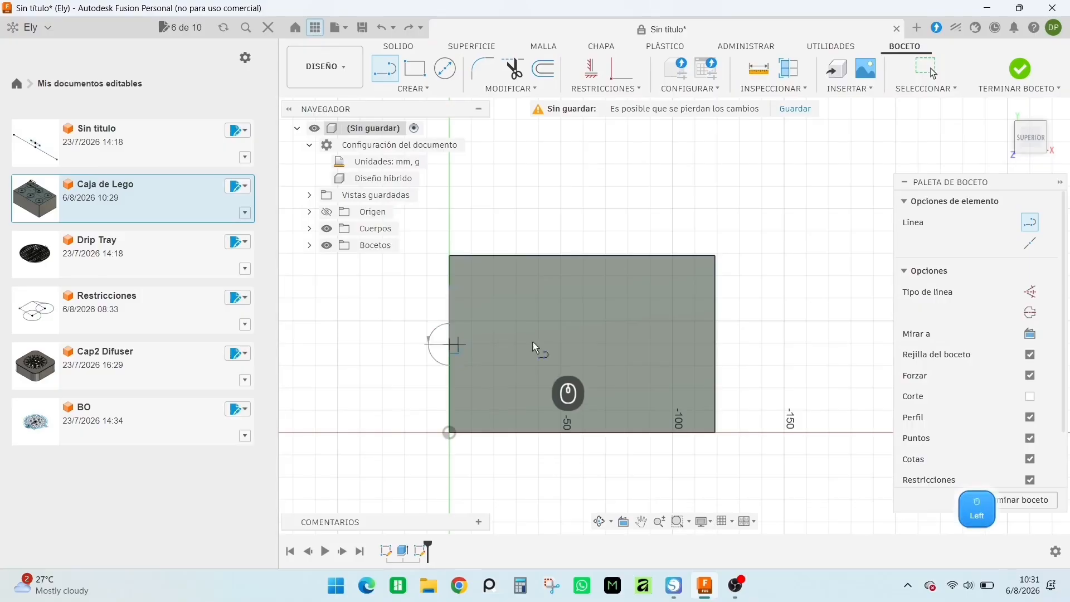
pyautogui.click(713, 345)
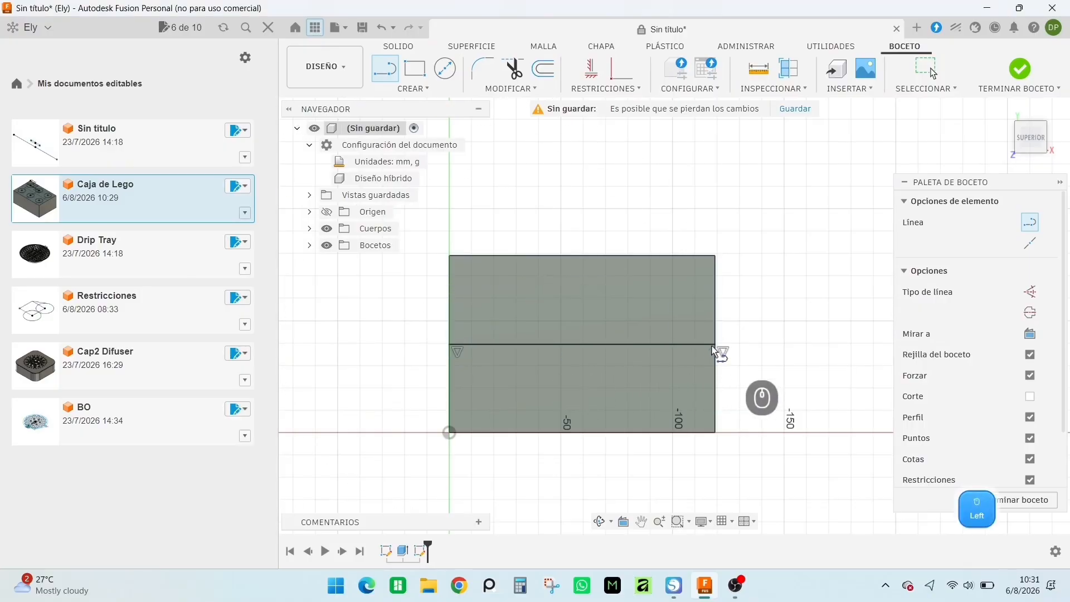
pyautogui.rightClick(739, 381)
pyautogui.click(777, 393)
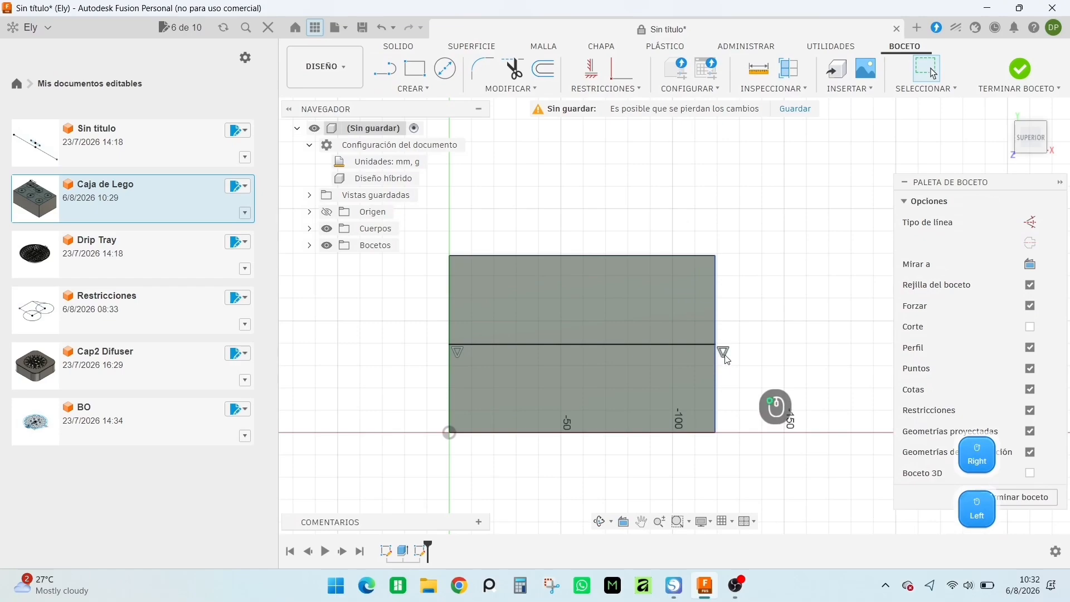
# - Draw a vertical line from the midpoint of the top face's upper edge to the midpoint of the horizontal line, about 39.5 mm long
pyautogui.click(725, 355)
pyautogui.click(460, 352)
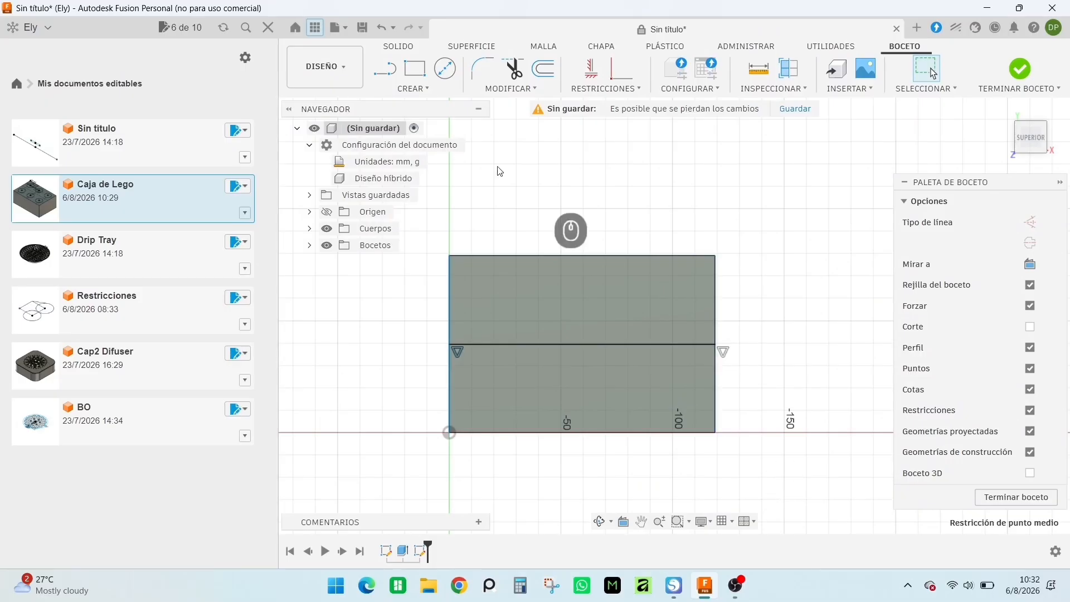
pyautogui.click(385, 68)
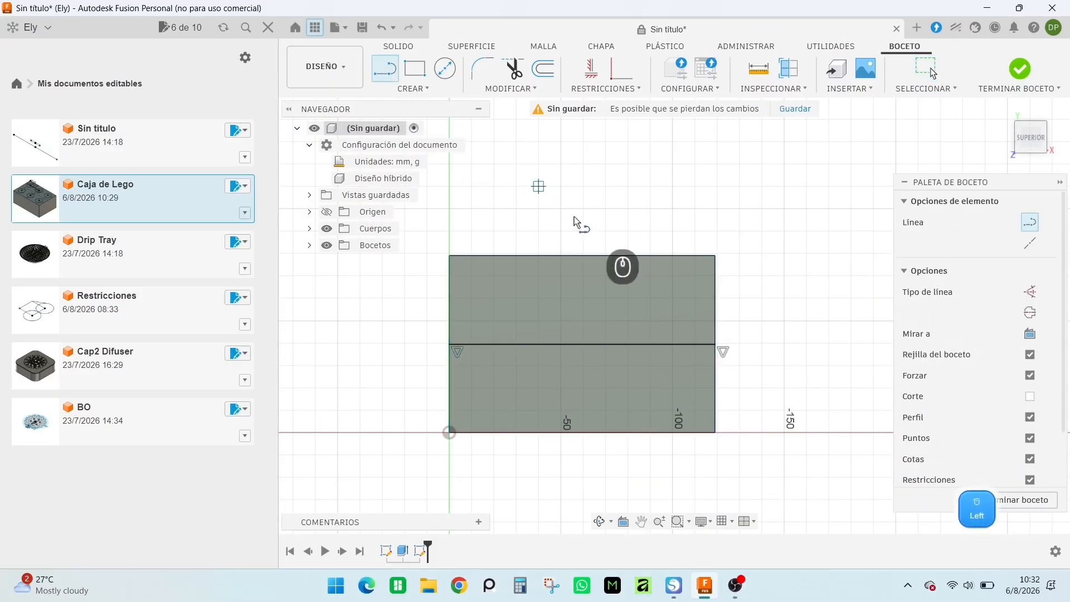
pyautogui.click(584, 256)
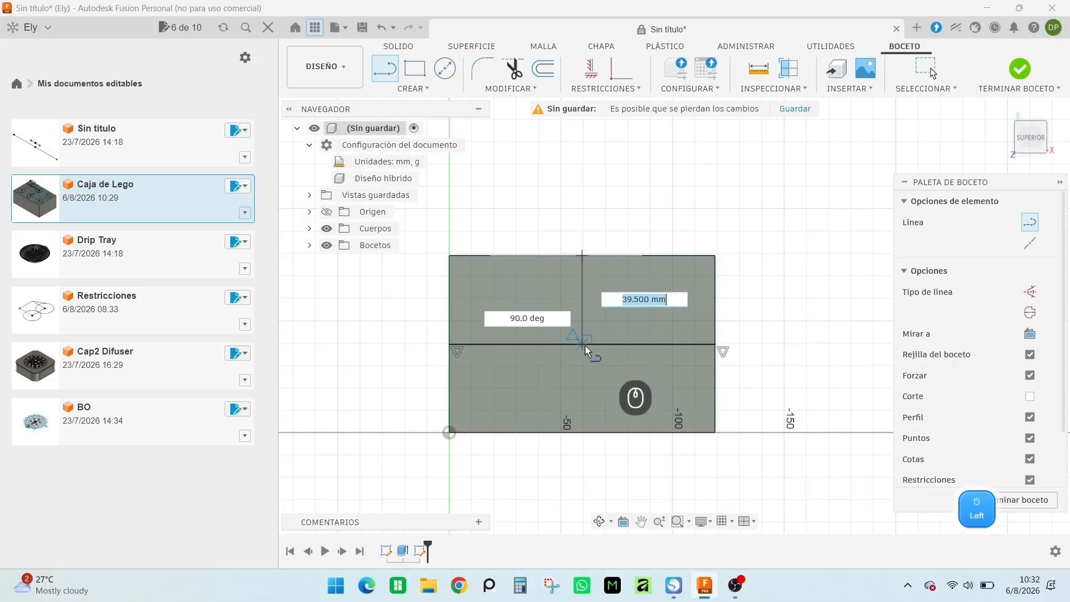
pyautogui.click(586, 346)
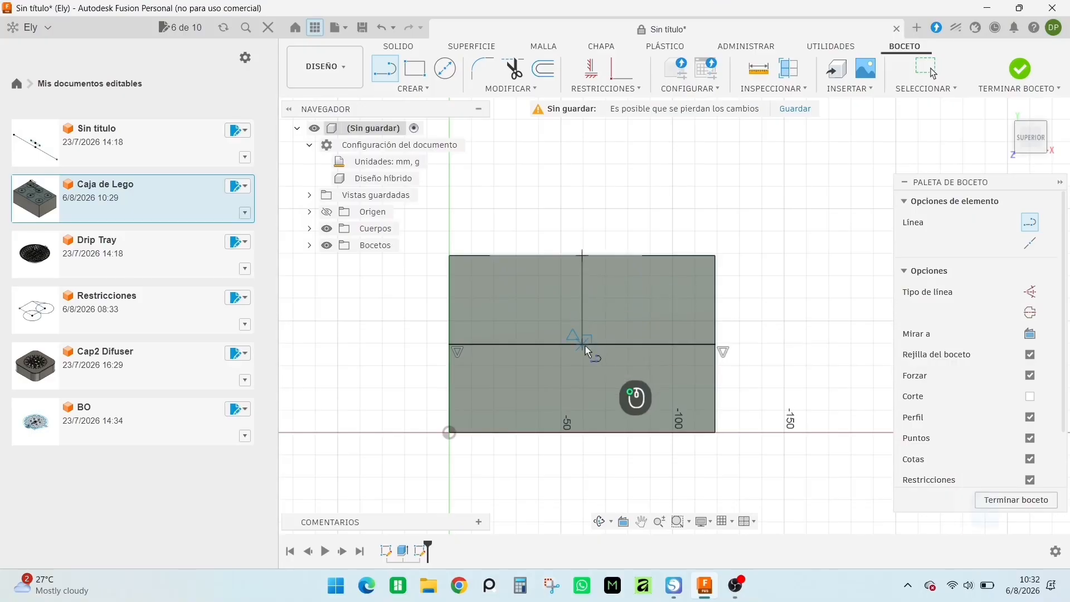
pyautogui.rightClick(791, 314)
pyautogui.click(824, 333)
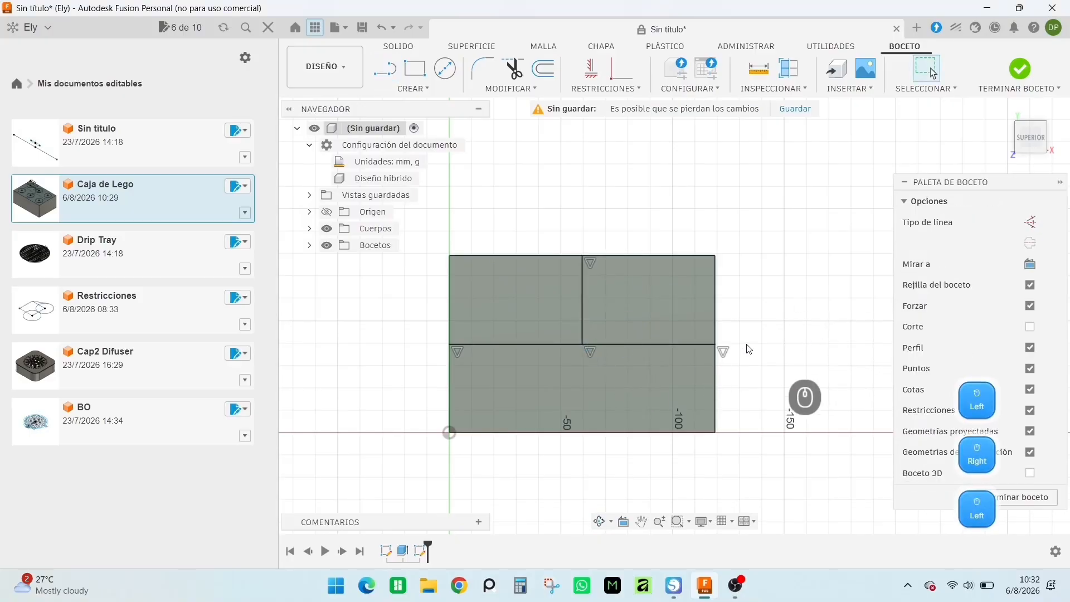
# - Convert the horizontal midline and the vertical line on the block's top face to construction lines
pyautogui.click(678, 346)
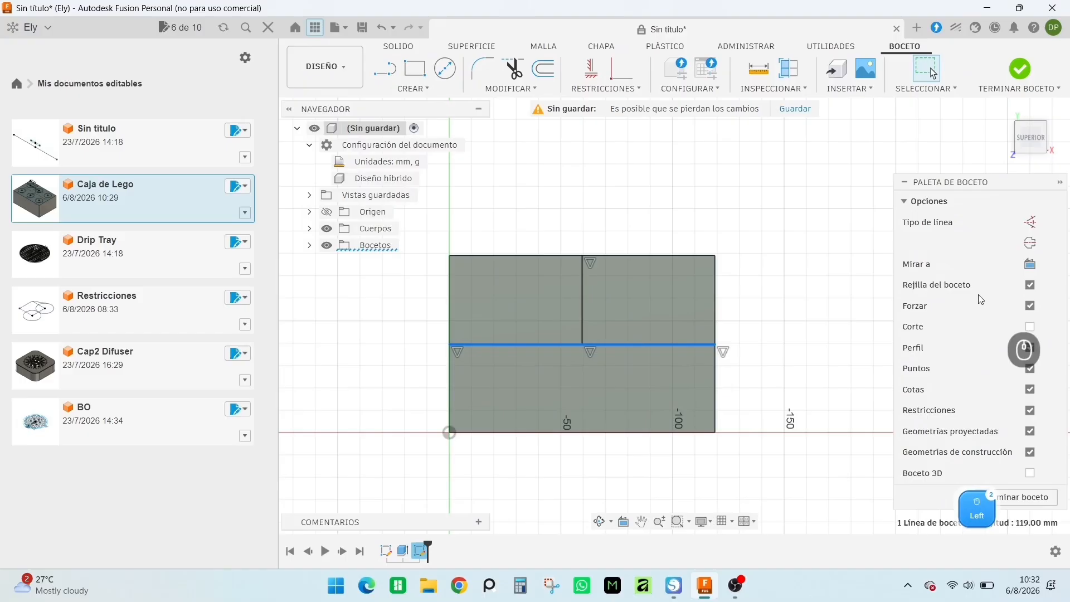
pyautogui.click(1030, 222)
pyautogui.click(582, 310)
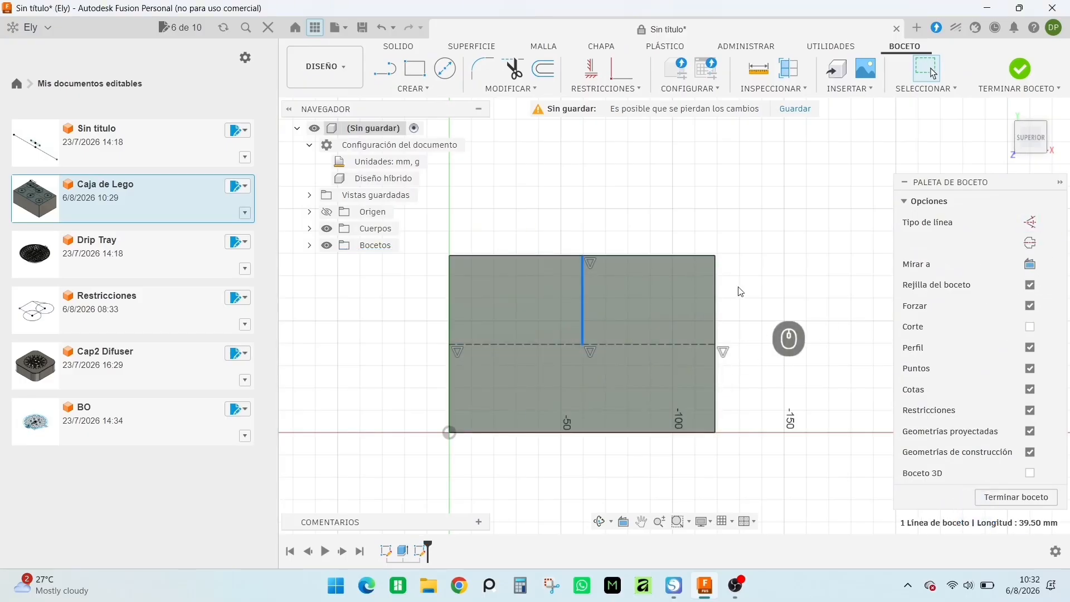
pyautogui.press('x')
# - Sketch a center-diameter circle above the block's upper edge, outside the top face
pyautogui.press('c')
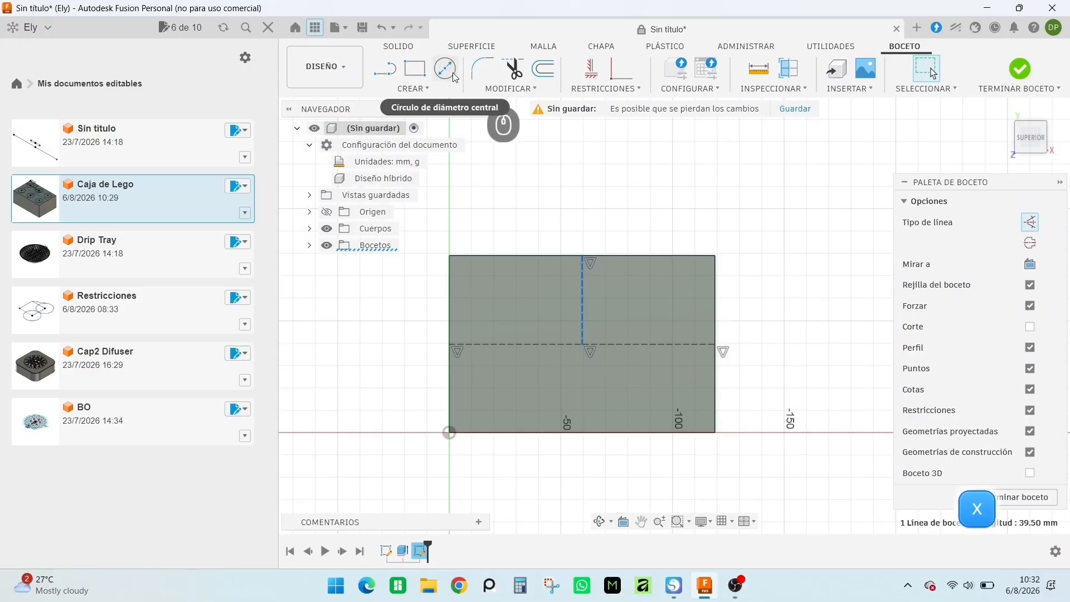
pyautogui.click(538, 187)
pyautogui.rightClick(650, 203)
pyautogui.click(687, 212)
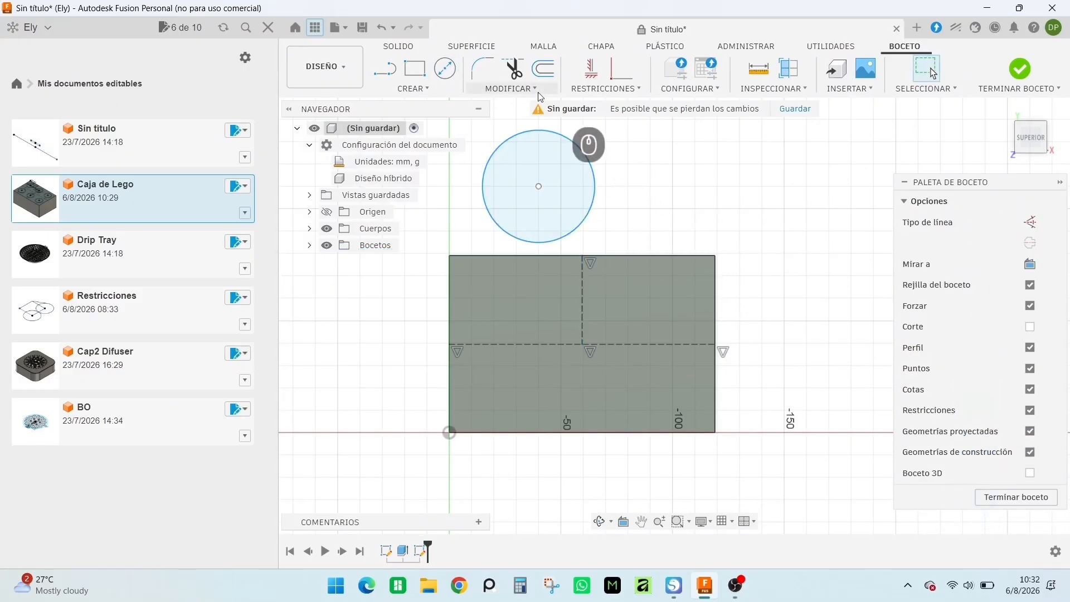
# - Apply a midpoint constraint between the circle's center and the vertical construction line
pyautogui.click(583, 91)
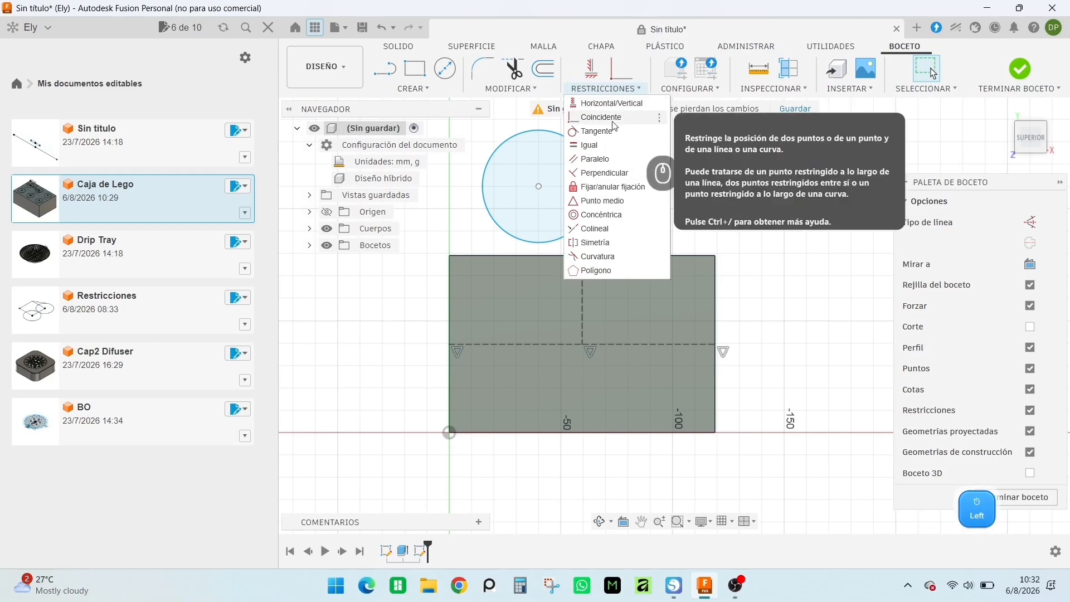
pyautogui.click(614, 146)
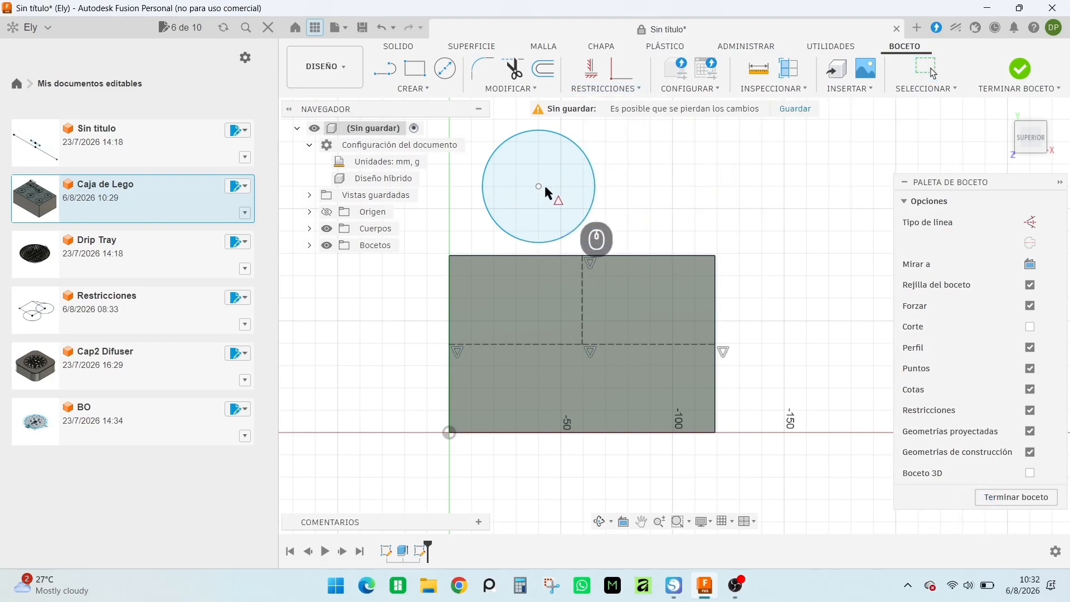
pyautogui.click(541, 185)
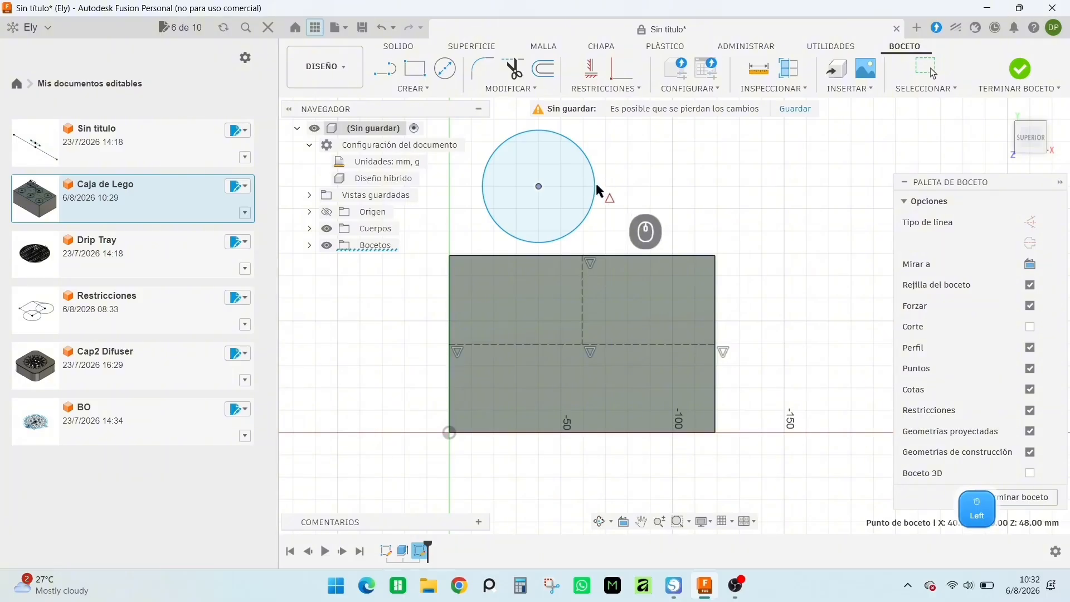
pyautogui.click(583, 286)
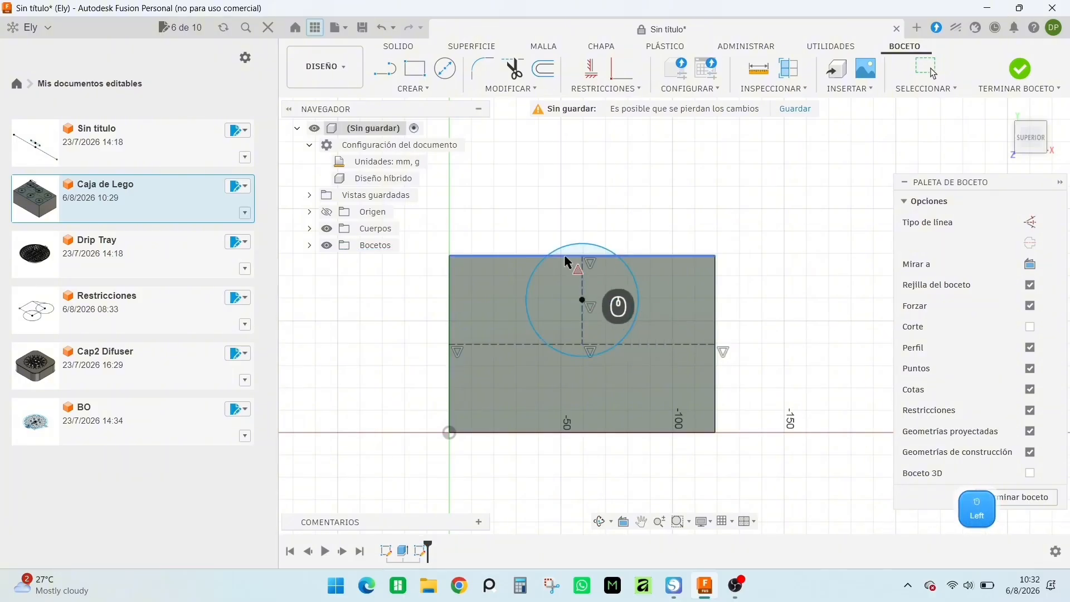
# - Dimension the sketch circle's diameter and set it to 24 mm
pyautogui.rightClick(645, 206)
pyautogui.click(672, 213)
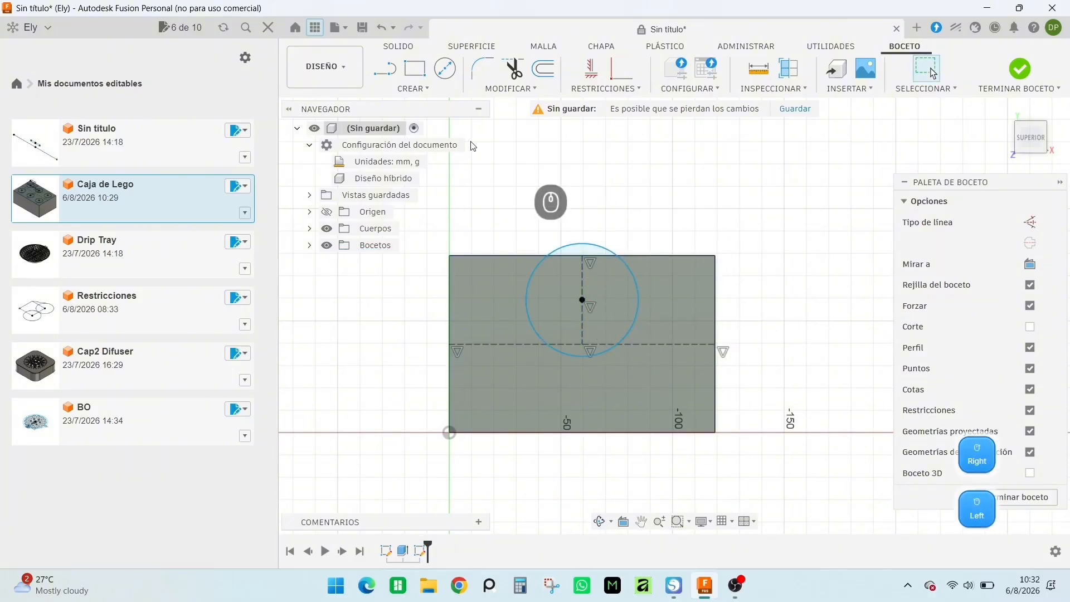
pyautogui.click(401, 91)
pyautogui.click(430, 329)
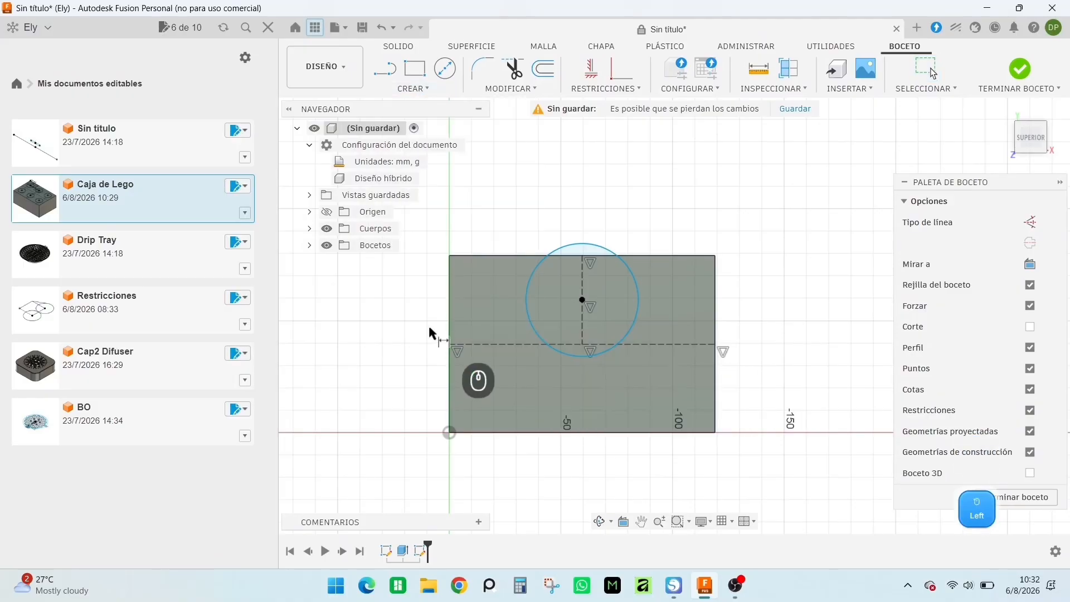
pyautogui.click(610, 252)
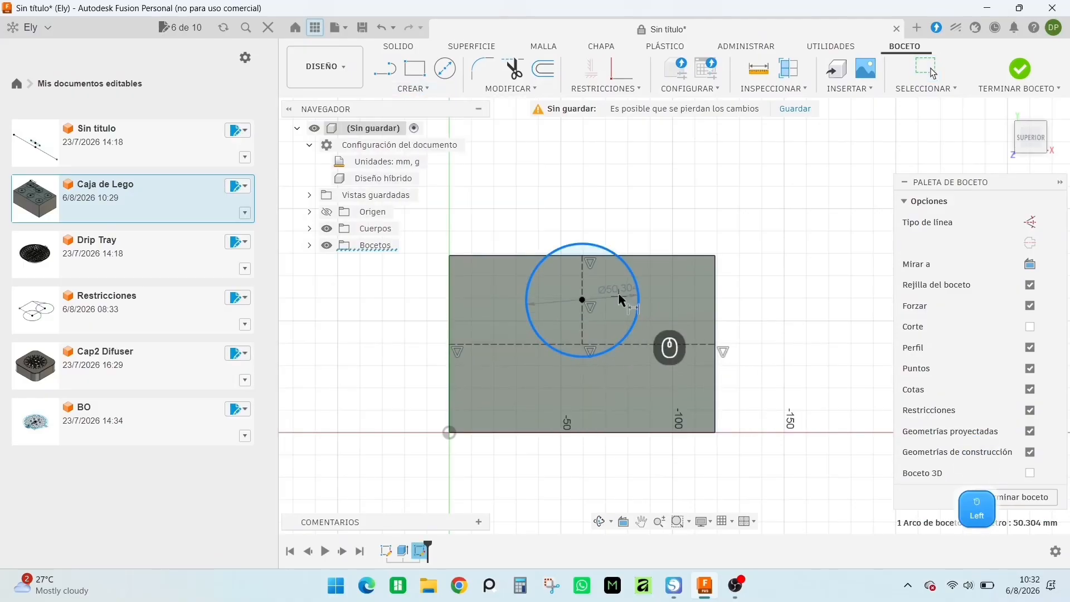
pyautogui.click(557, 288)
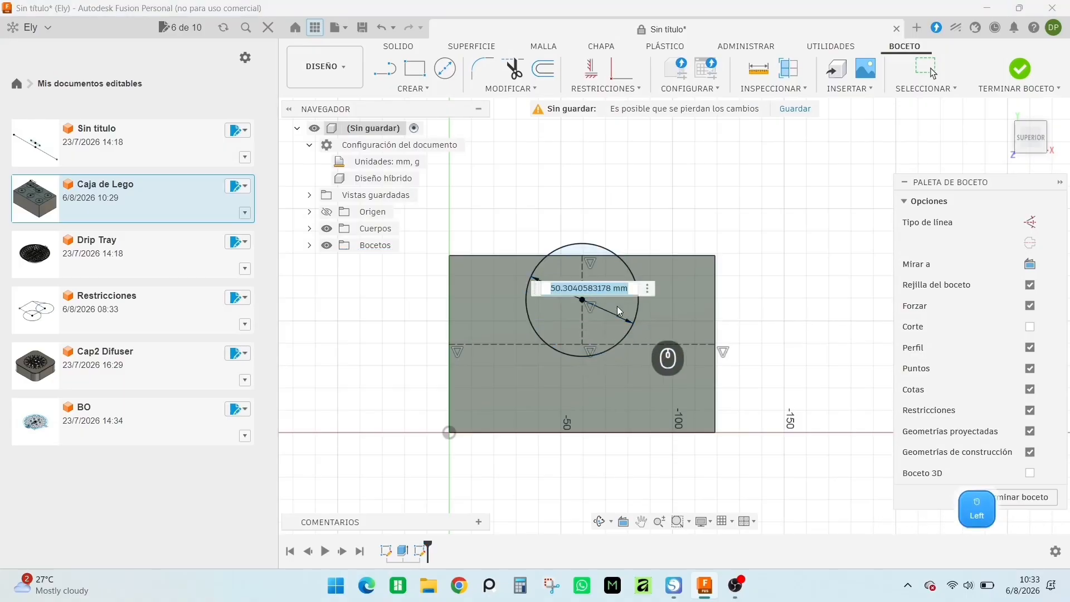
pyautogui.write('24')
pyautogui.press('Return')
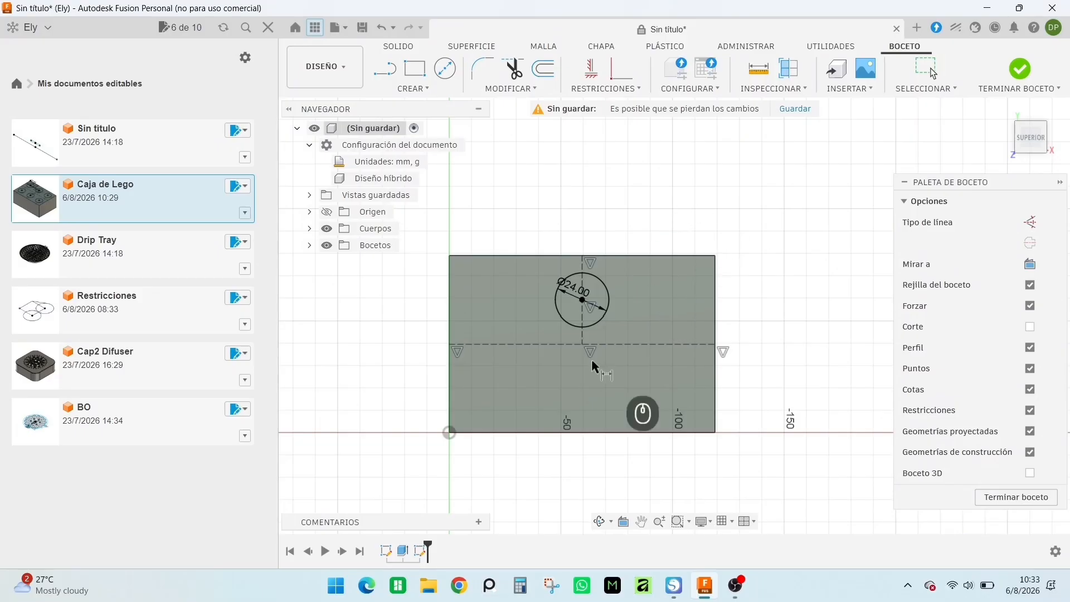
# - Hide the bodies and expand the sketches folder to check the sketch without the solid
pyautogui.scroll(2, 596, 359)
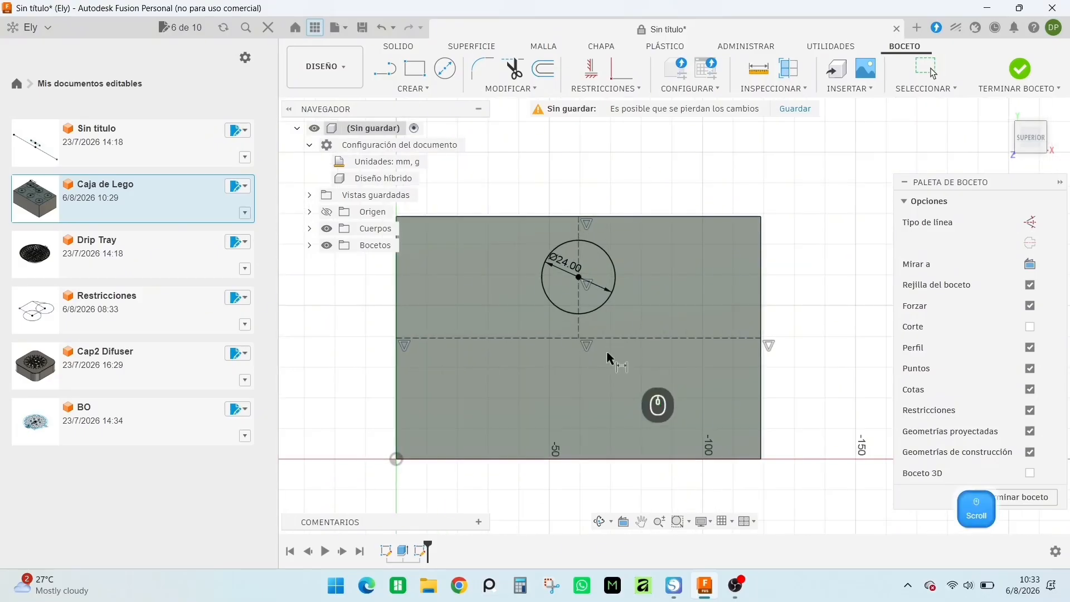
pyautogui.click(326, 229)
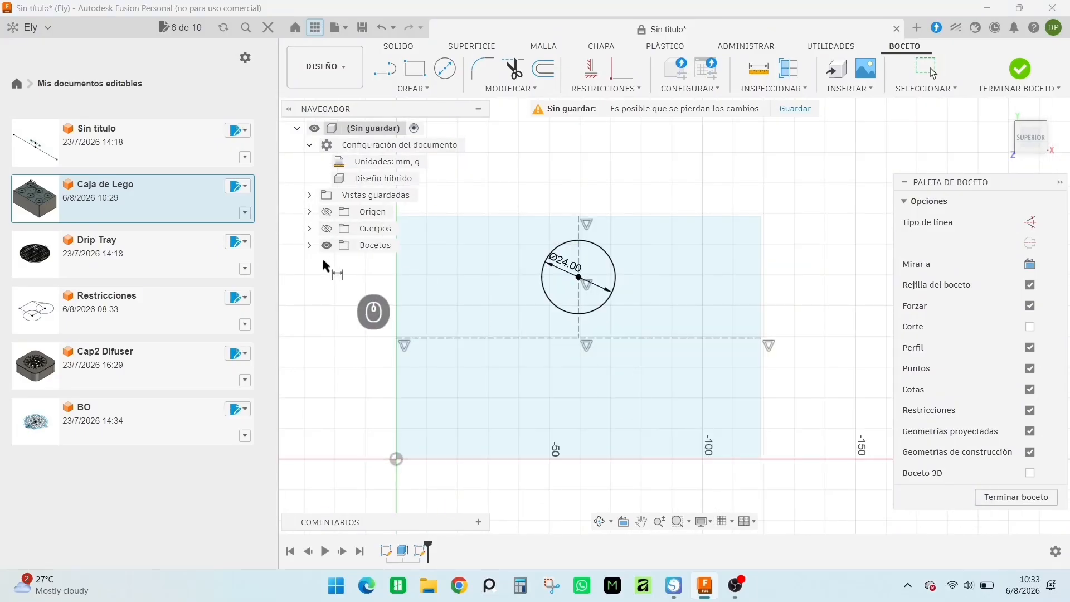
pyautogui.click(310, 245)
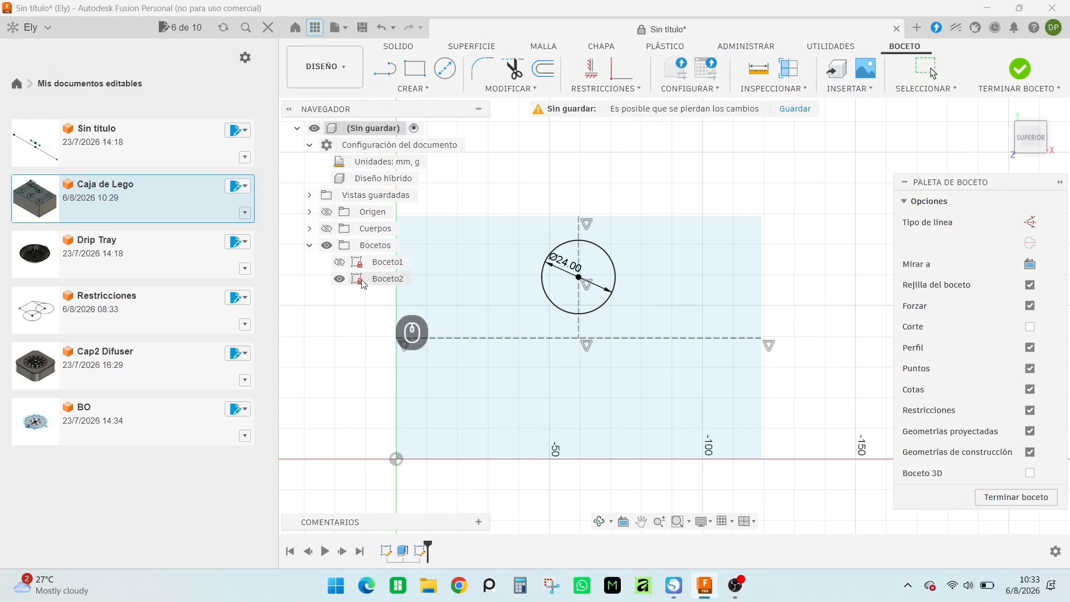
pyautogui.scroll(-3, 647, 333)
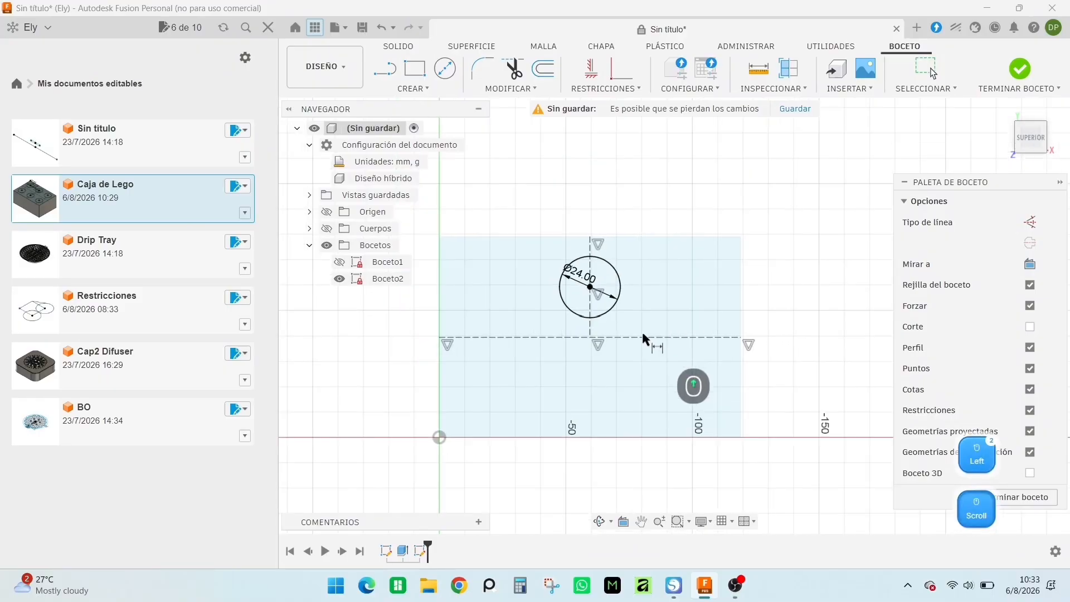
pyautogui.rightClick(643, 204)
pyautogui.click(666, 230)
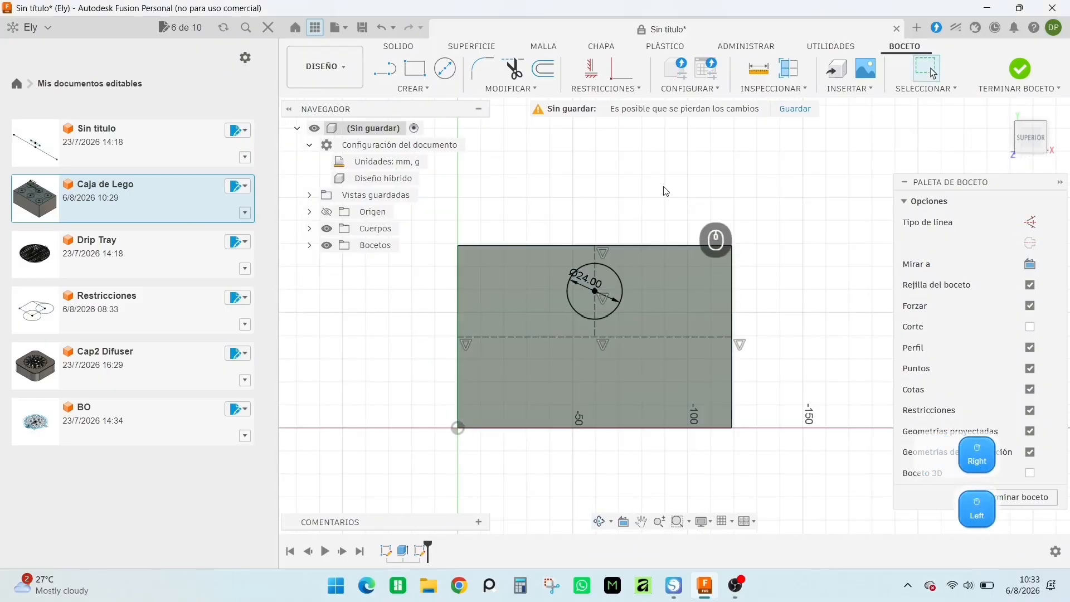
# - Sketch a second circle about 21 mm in diameter below the horizontal centreline, roughly under the 24 mm circle
pyautogui.click(440, 74)
pyautogui.click(589, 382)
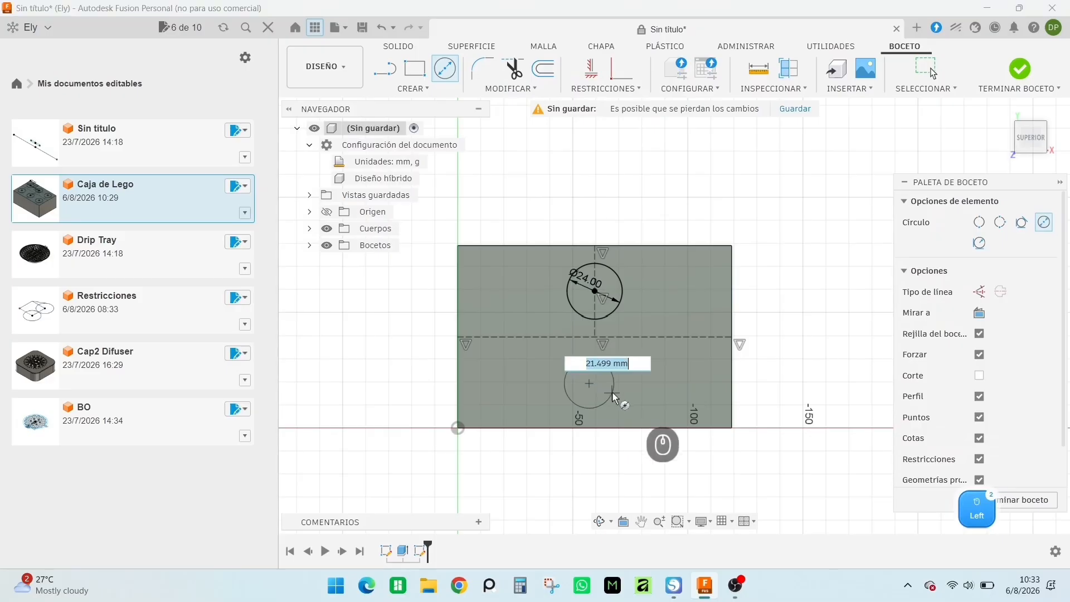
pyautogui.click(613, 390)
# - Apply a symmetry constraint between the 24 mm circle and the circle below it about the horizontal centreline
pyautogui.click(608, 88)
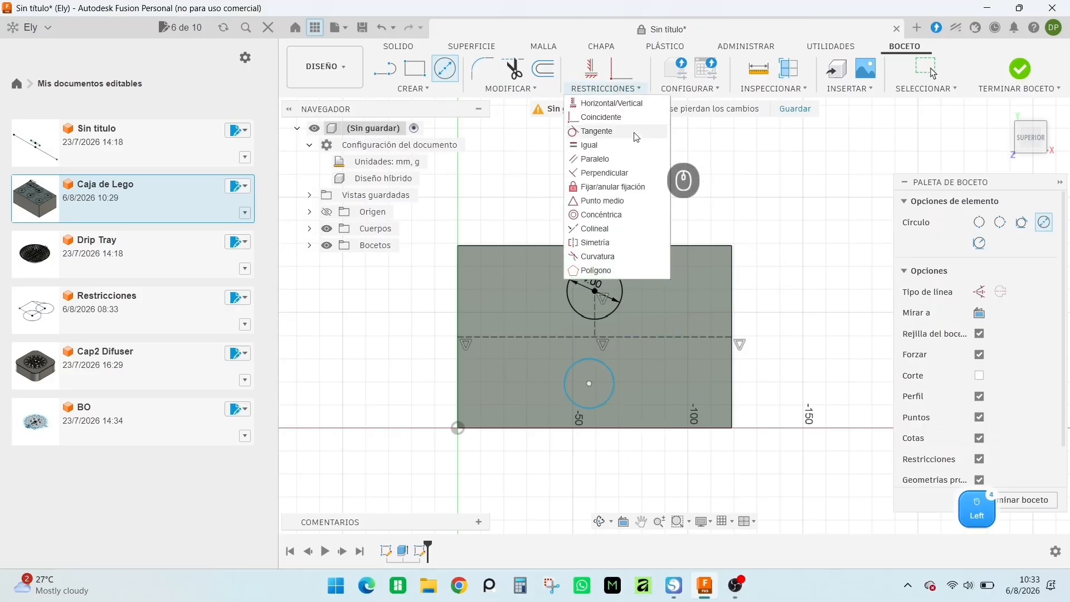
pyautogui.click(618, 244)
pyautogui.click(616, 272)
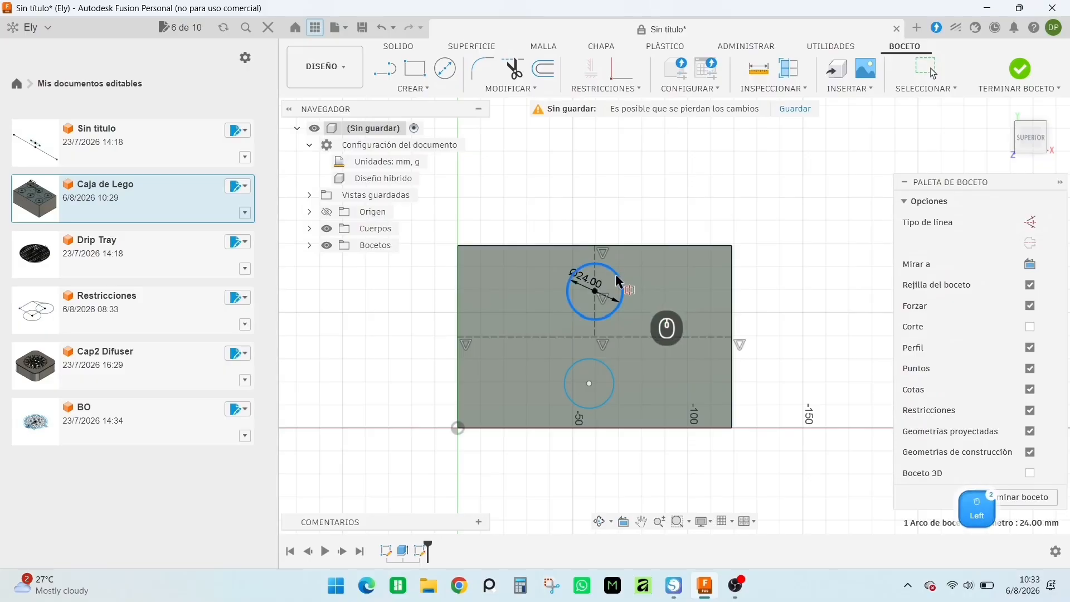
pyautogui.click(612, 372)
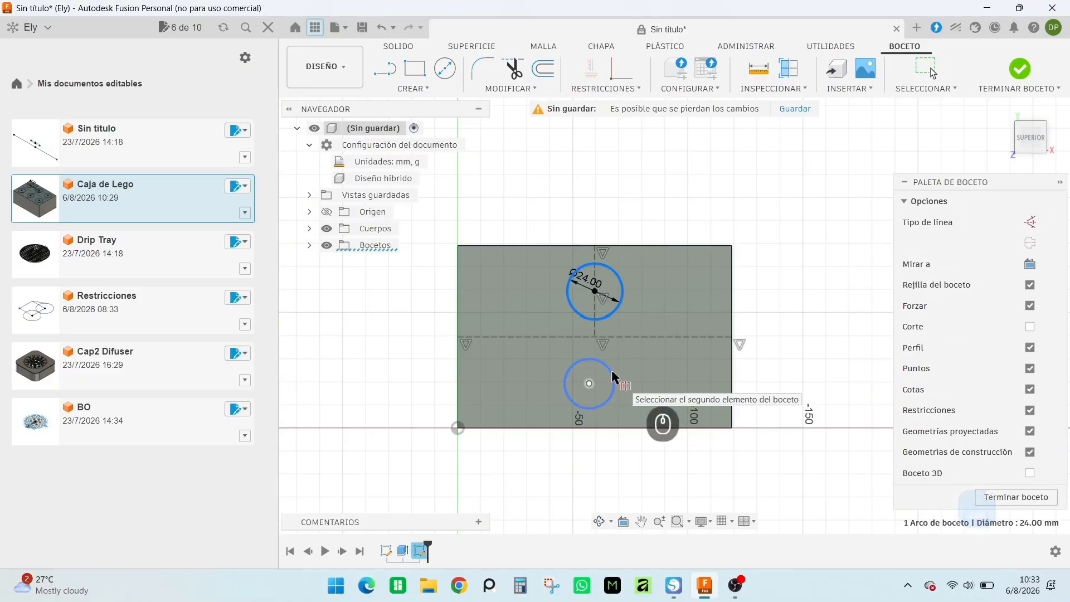
pyautogui.click(647, 336)
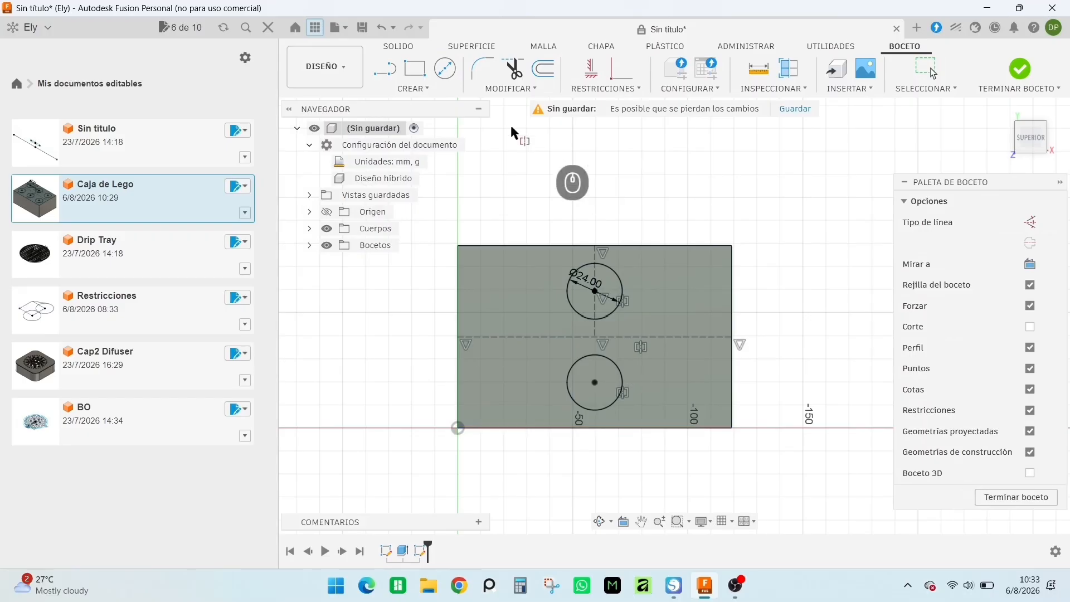
# - Draw a 39.25 mm horizontal line from the 24 mm circle's centre towards the left edge and convert it to construction geometry
pyautogui.click(385, 69)
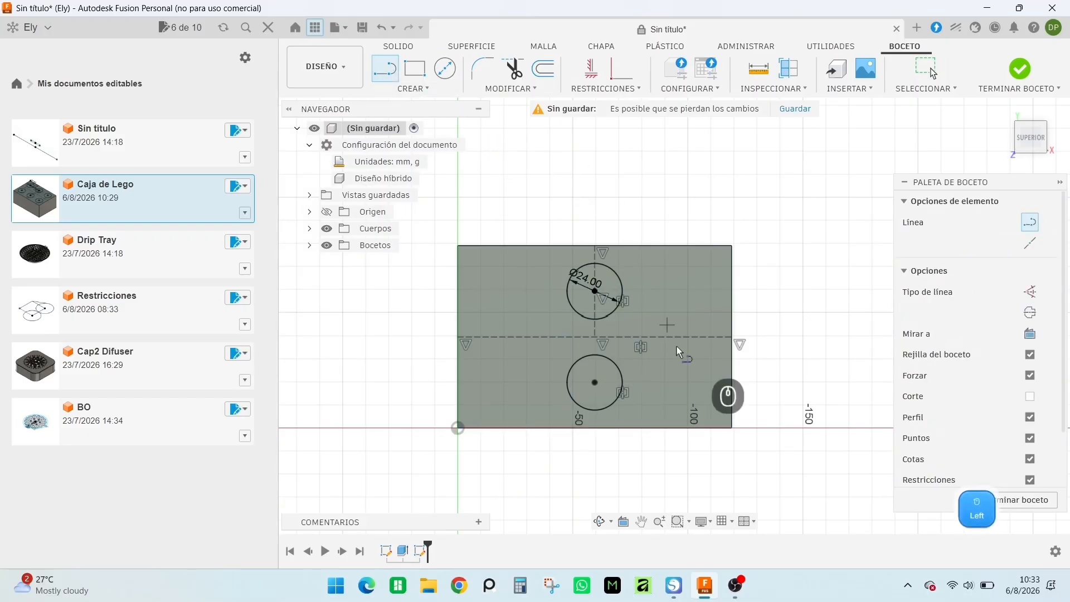
pyautogui.click(596, 292)
pyautogui.write('3')
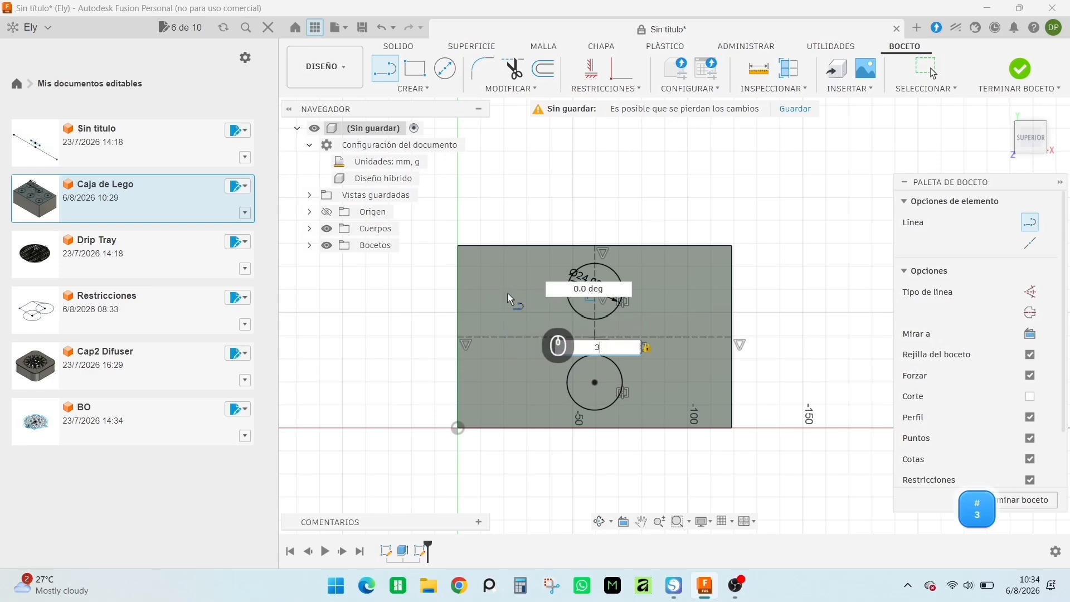
pyautogui.write('9.25')
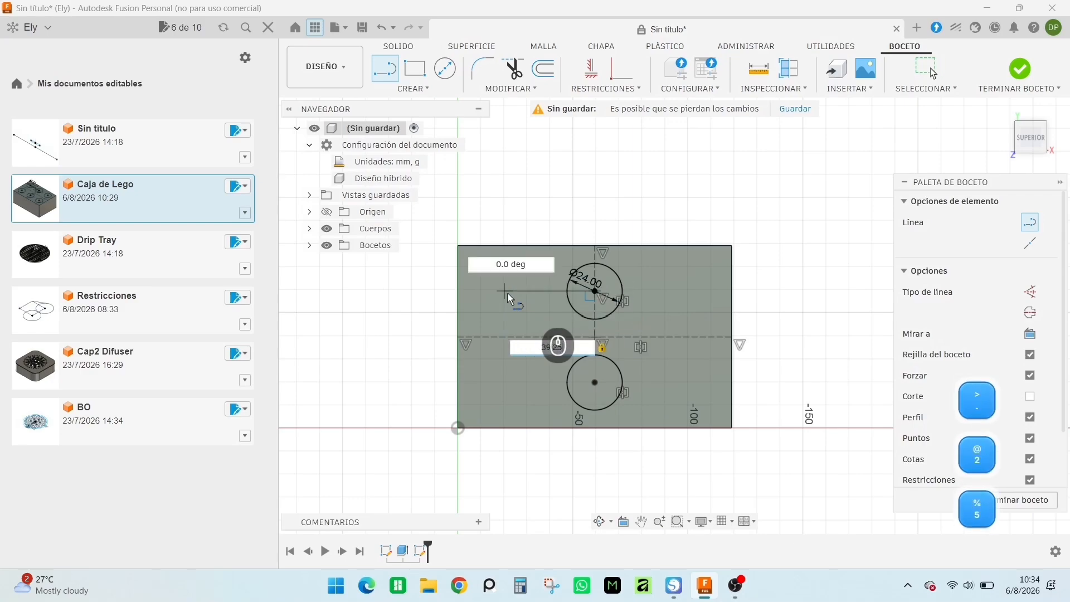
pyautogui.rightClick(508, 293)
pyautogui.click(574, 295)
pyautogui.click(547, 292)
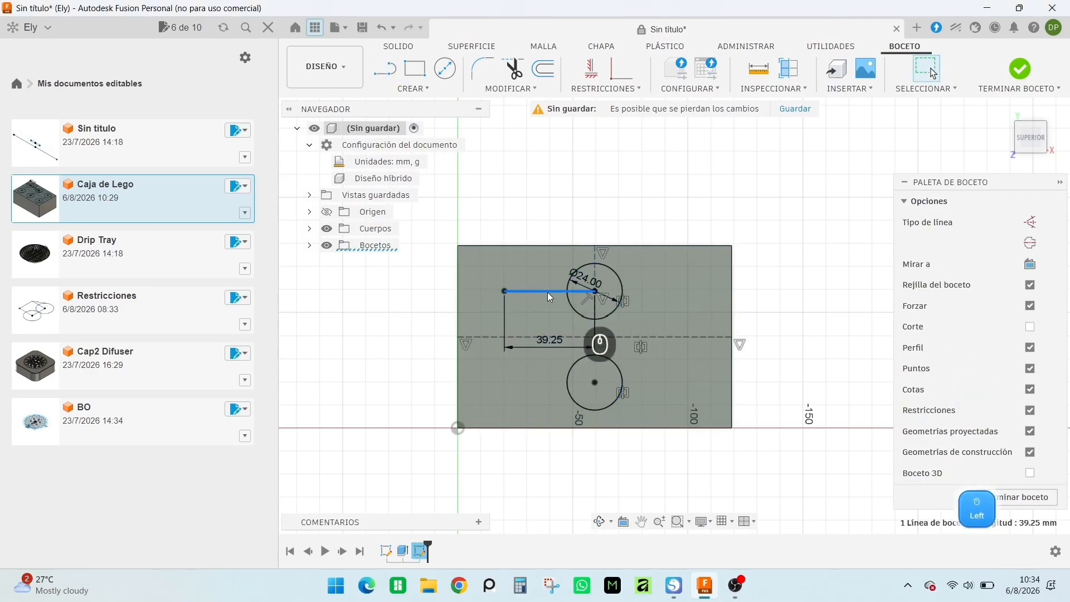
pyautogui.press('x')
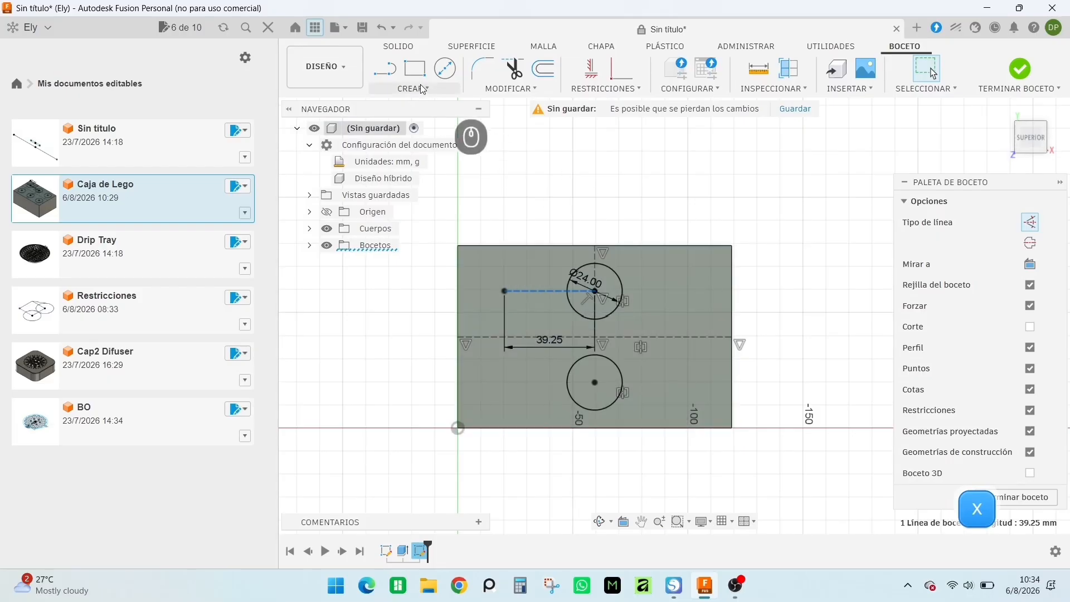
# - Draw a circle centred on the construction line's free end and constrain it equal to the 24 mm circle
pyautogui.click(444, 68)
pyautogui.click(505, 291)
pyautogui.rightClick(550, 191)
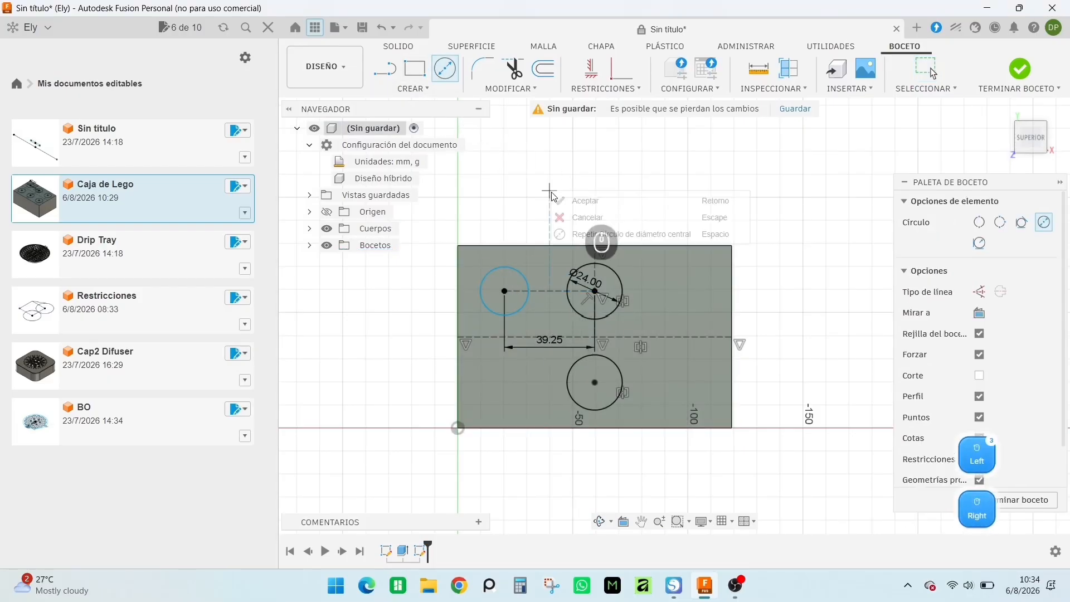
pyautogui.click(552, 197)
pyautogui.click(606, 88)
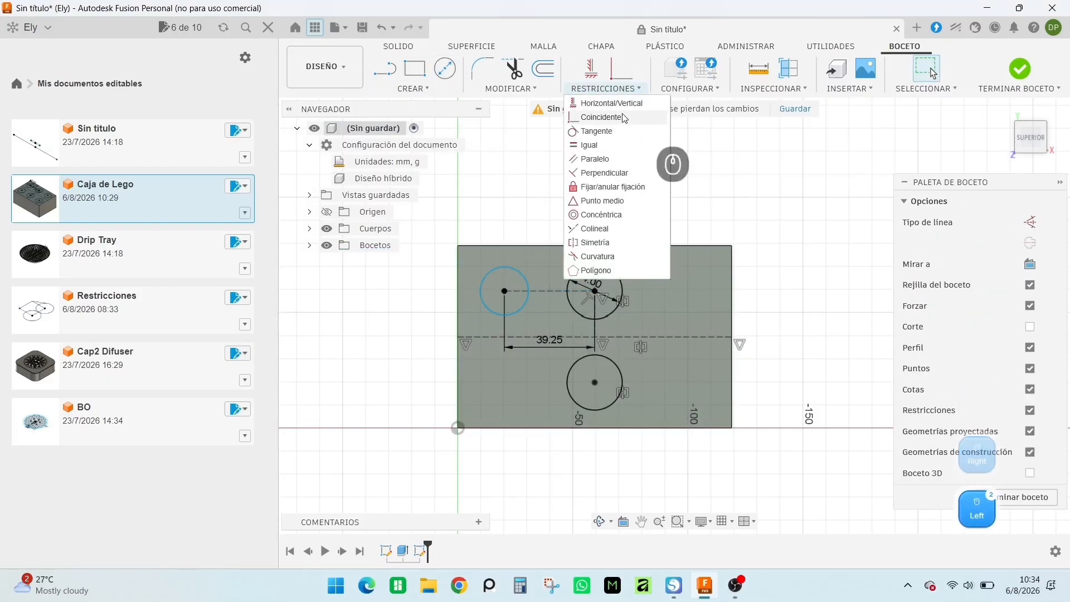
pyautogui.click(590, 145)
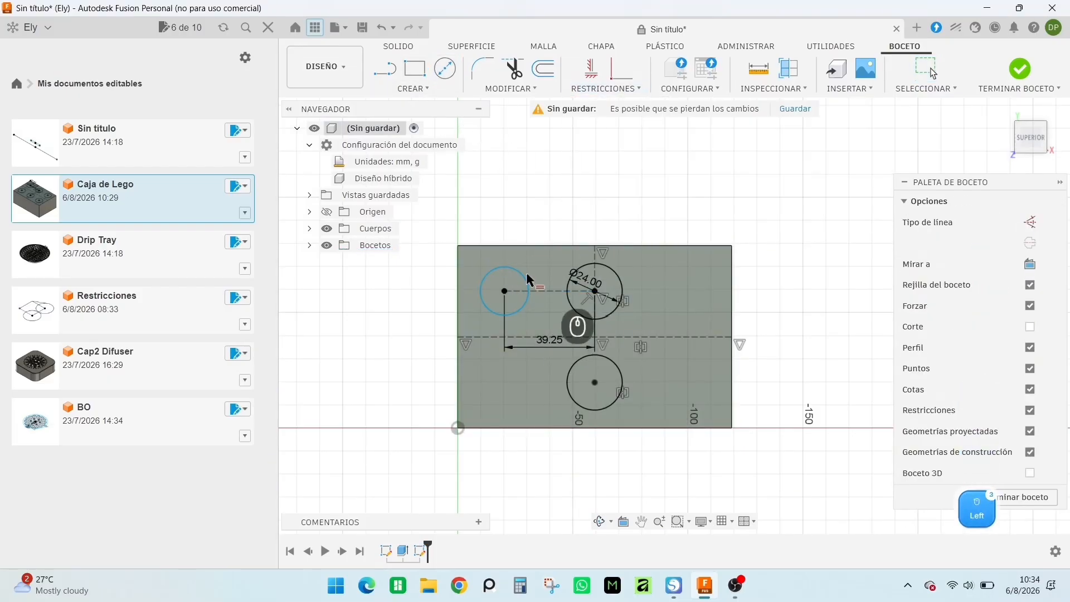
pyautogui.click(611, 268)
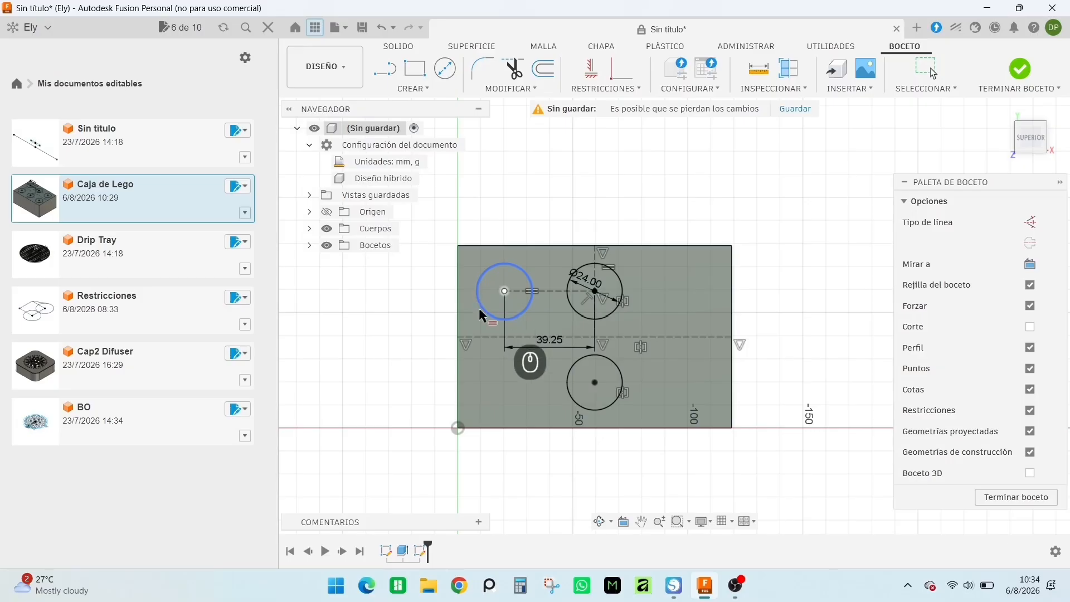
# - Sketch three more circles on the face: one at the upper right, one at the lower right and one at the lower left
pyautogui.click(445, 69)
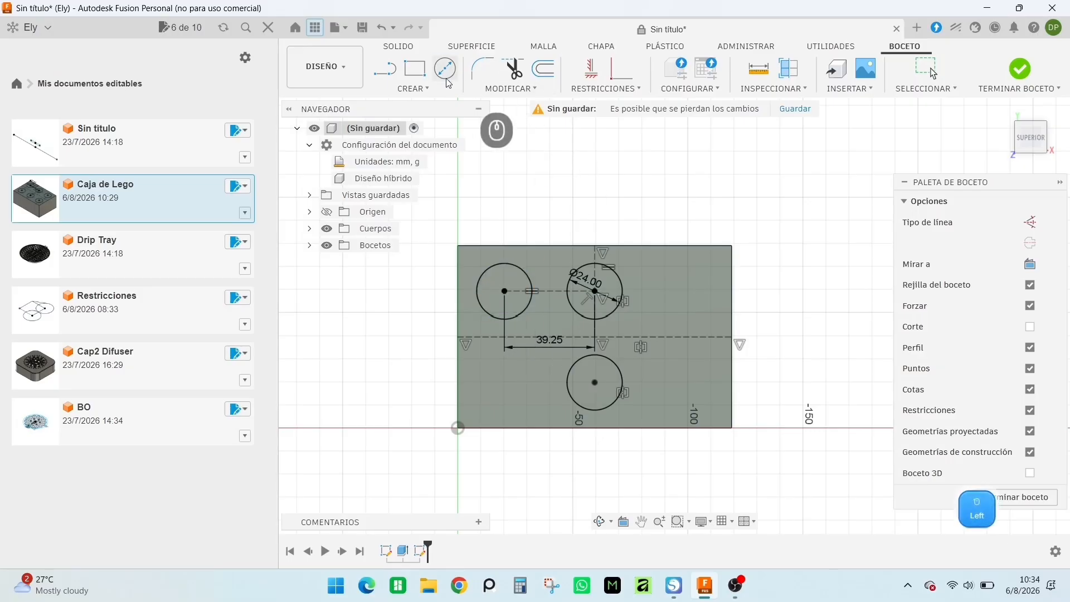
pyautogui.click(702, 306)
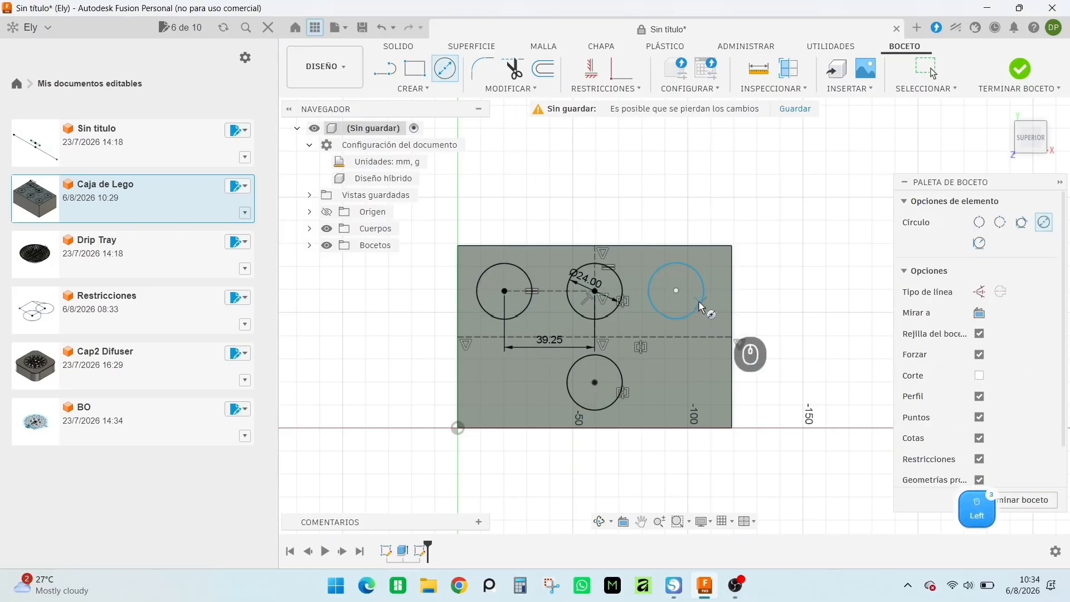
pyautogui.click(681, 390)
pyautogui.click(701, 406)
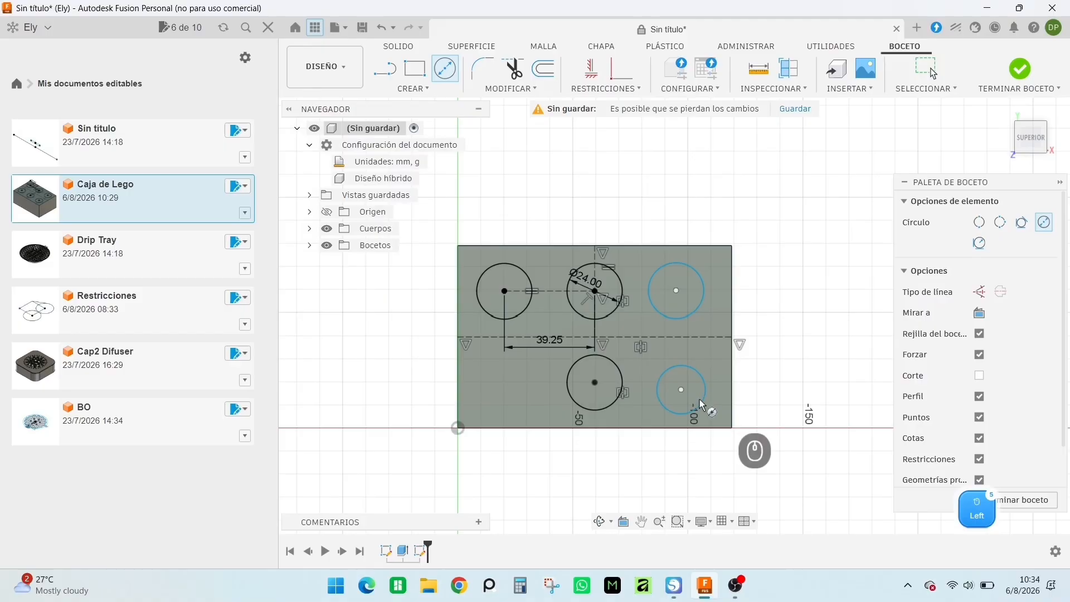
pyautogui.click(496, 389)
pyautogui.click(524, 401)
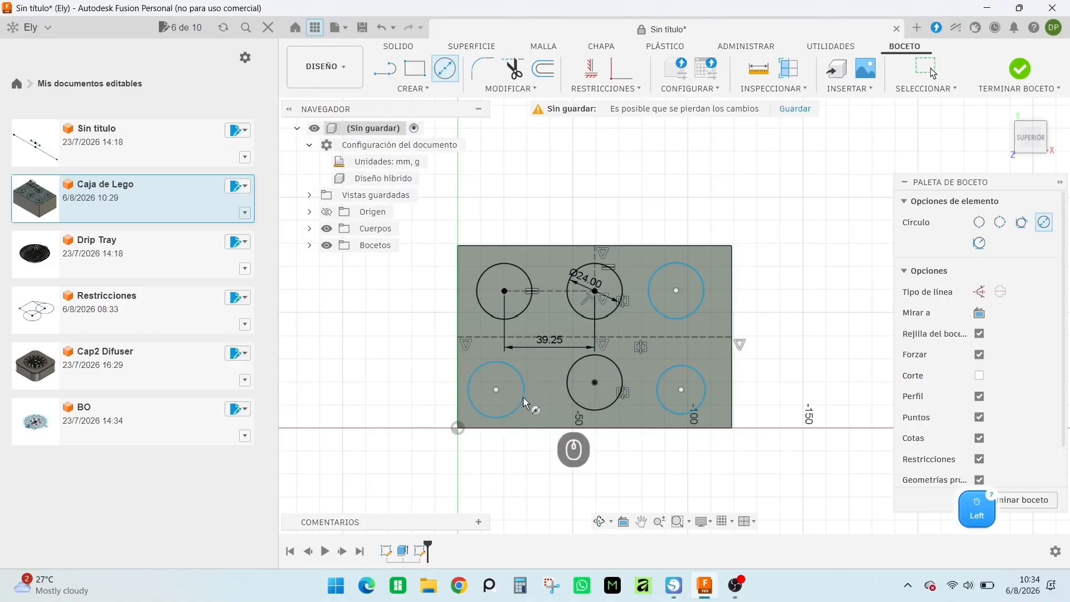
pyautogui.rightClick(785, 323)
pyautogui.click(814, 335)
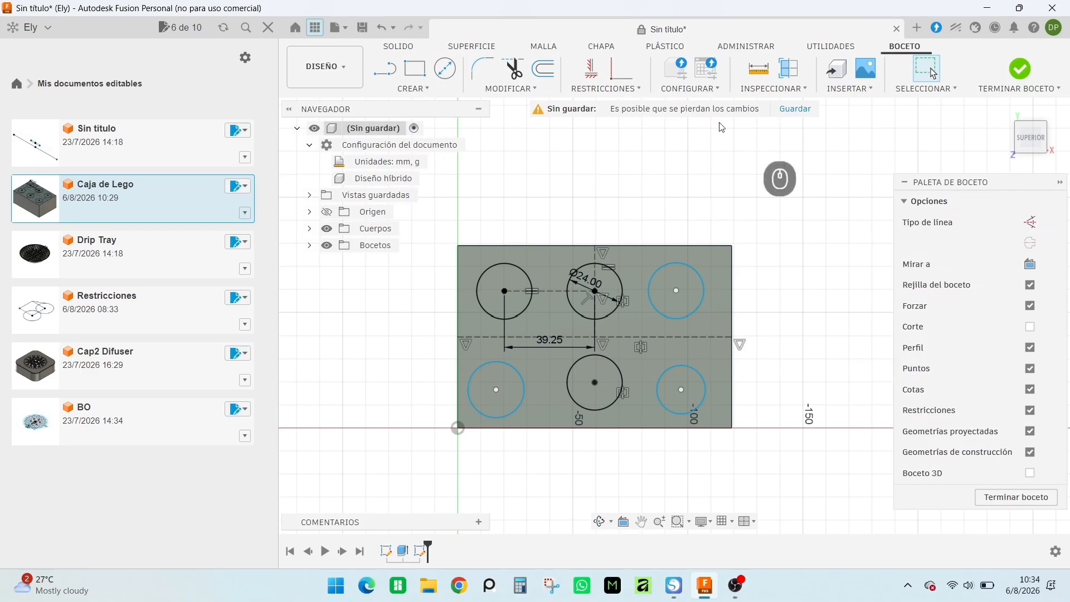
# - Apply a symmetry constraint between the upper-left and lower-left circles about the horizontal centreline
pyautogui.click(611, 89)
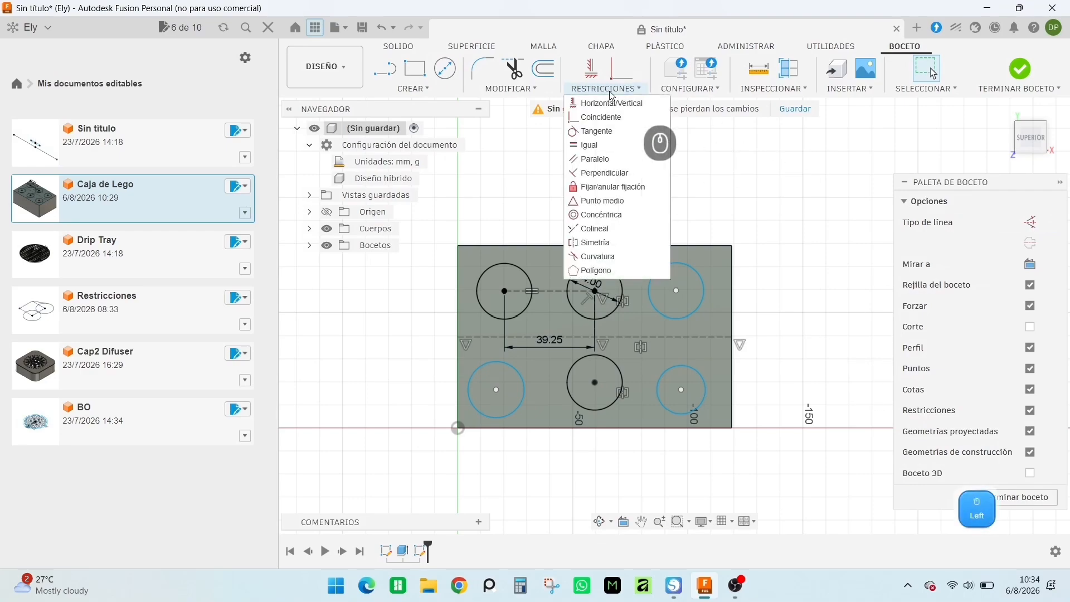
pyautogui.click(602, 243)
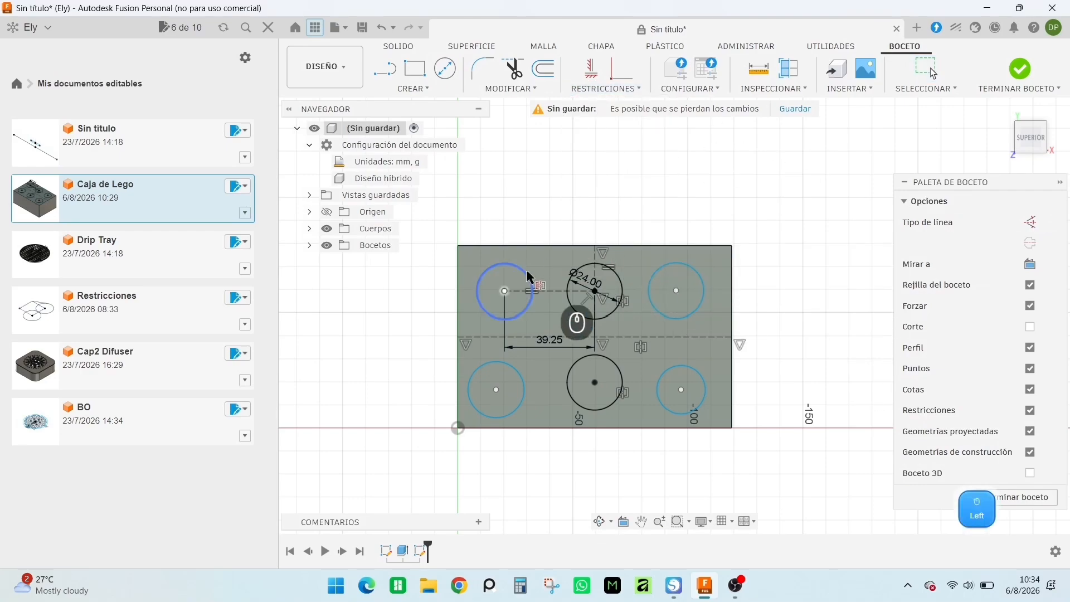
pyautogui.click(527, 269)
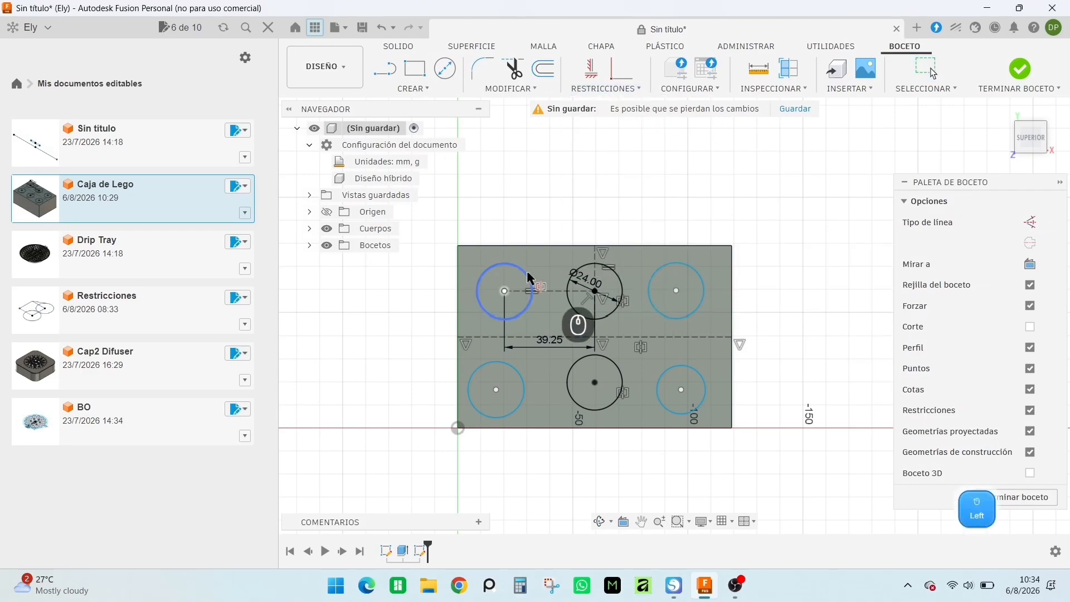
pyautogui.click(521, 379)
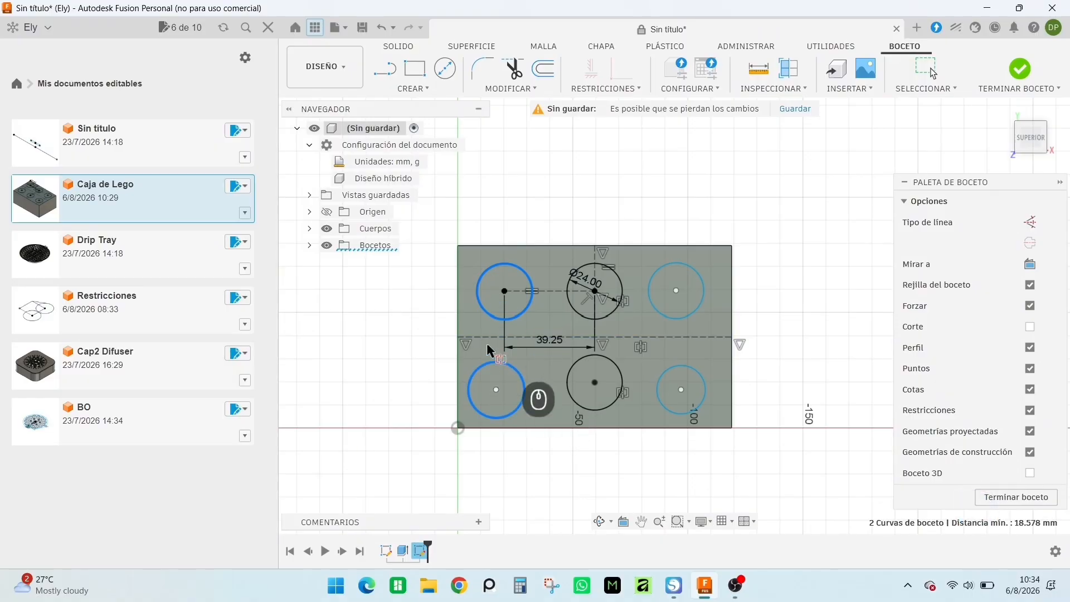
pyautogui.click(486, 336)
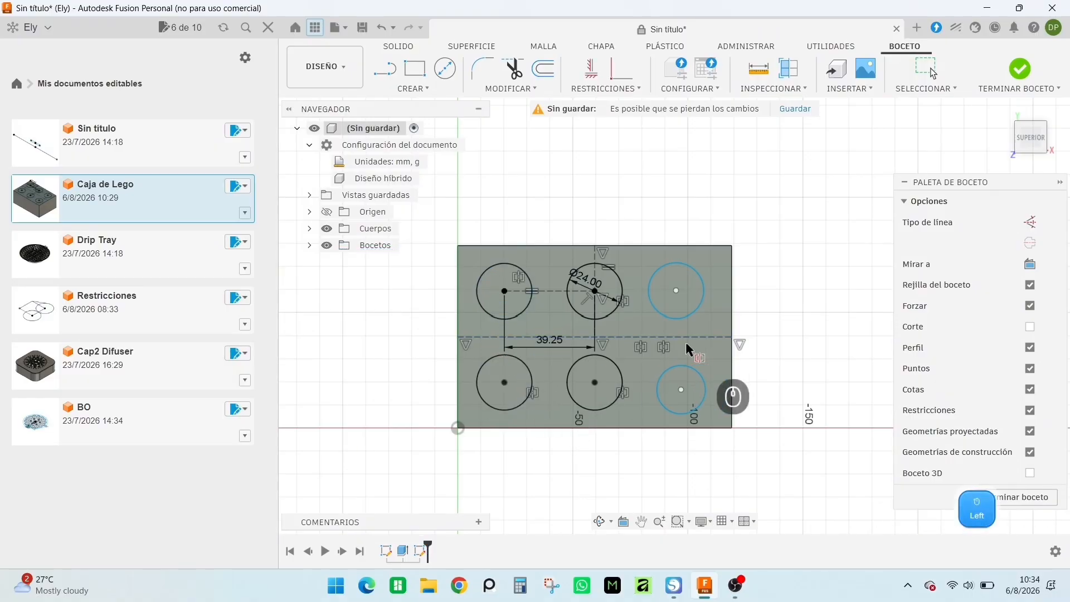
pyautogui.click(539, 89)
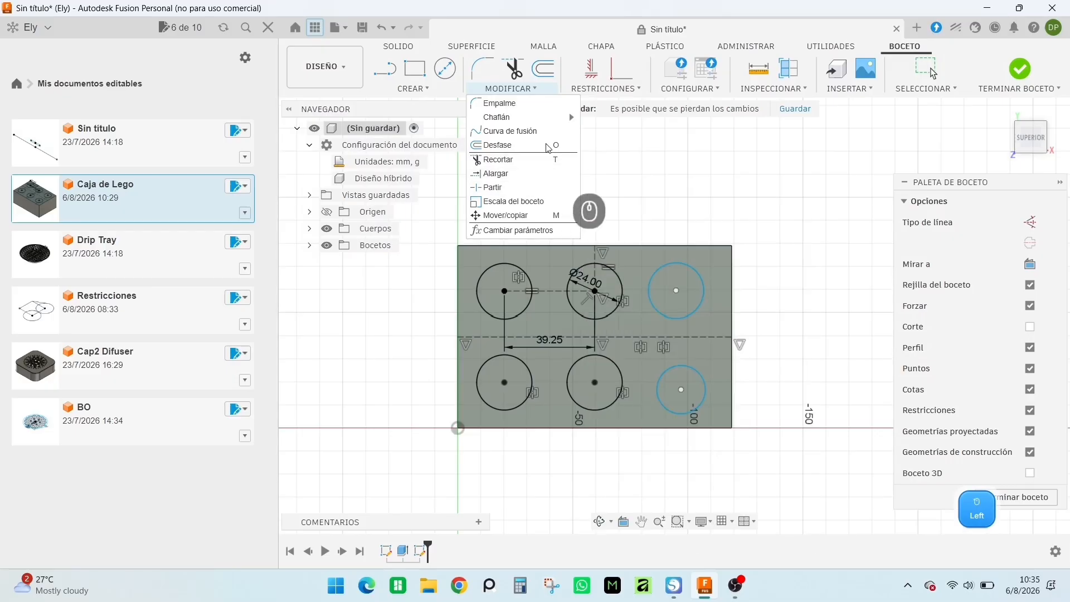
# - Apply a symmetry constraint between the upper-left and upper-right circles about the vertical centreline
pyautogui.click(606, 89)
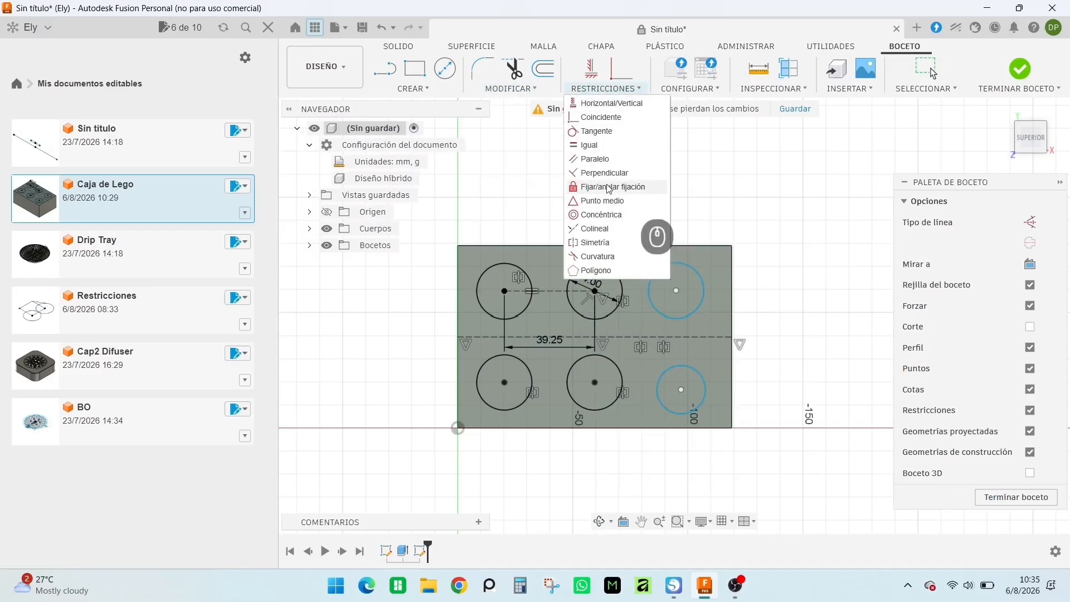
pyautogui.click(607, 244)
pyautogui.click(531, 281)
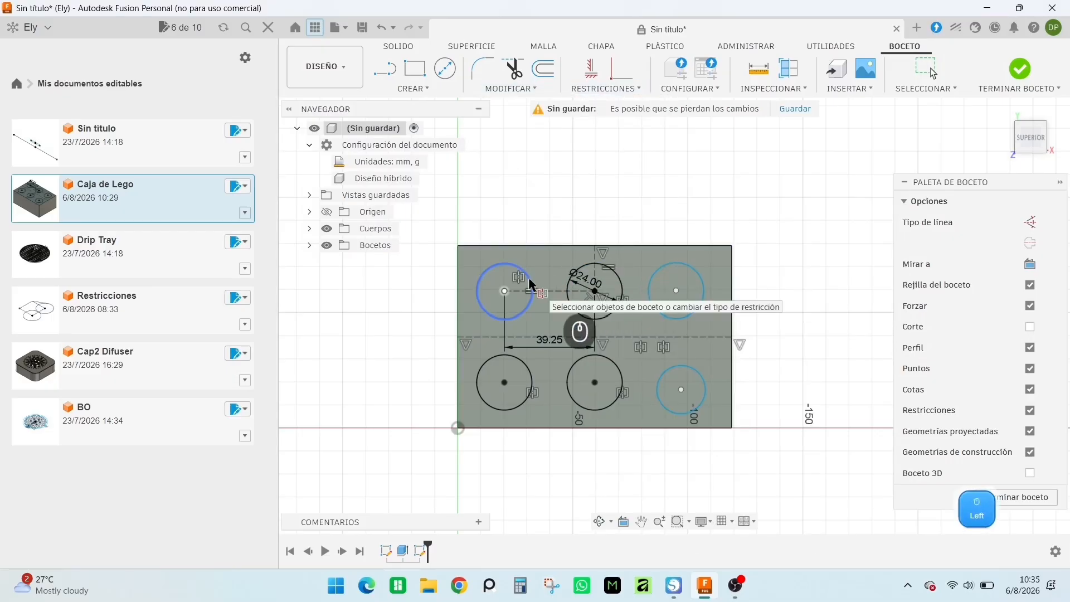
pyautogui.click(700, 276)
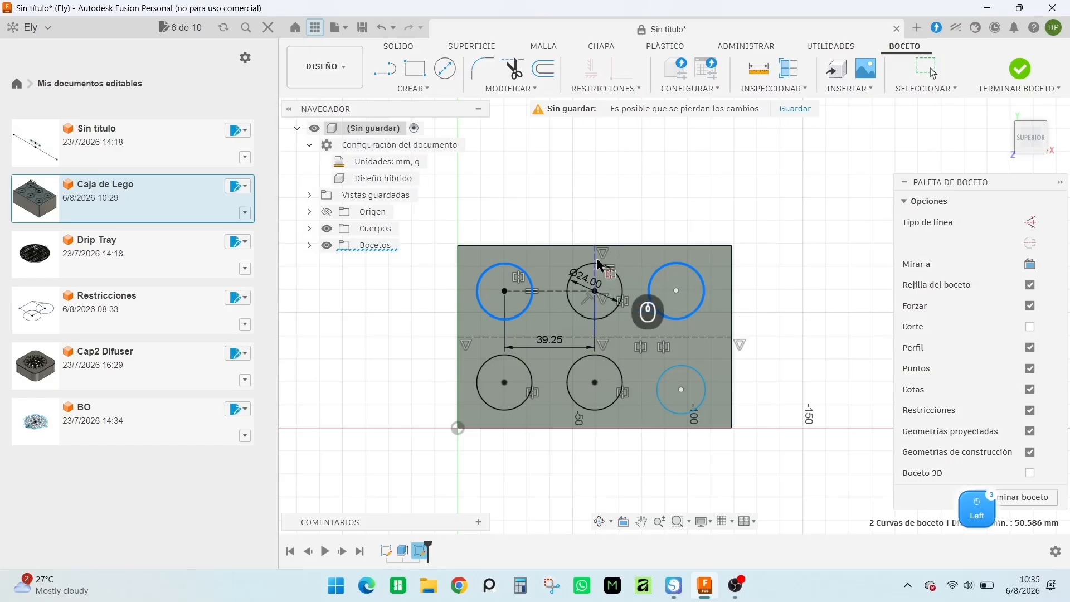
pyautogui.click(594, 256)
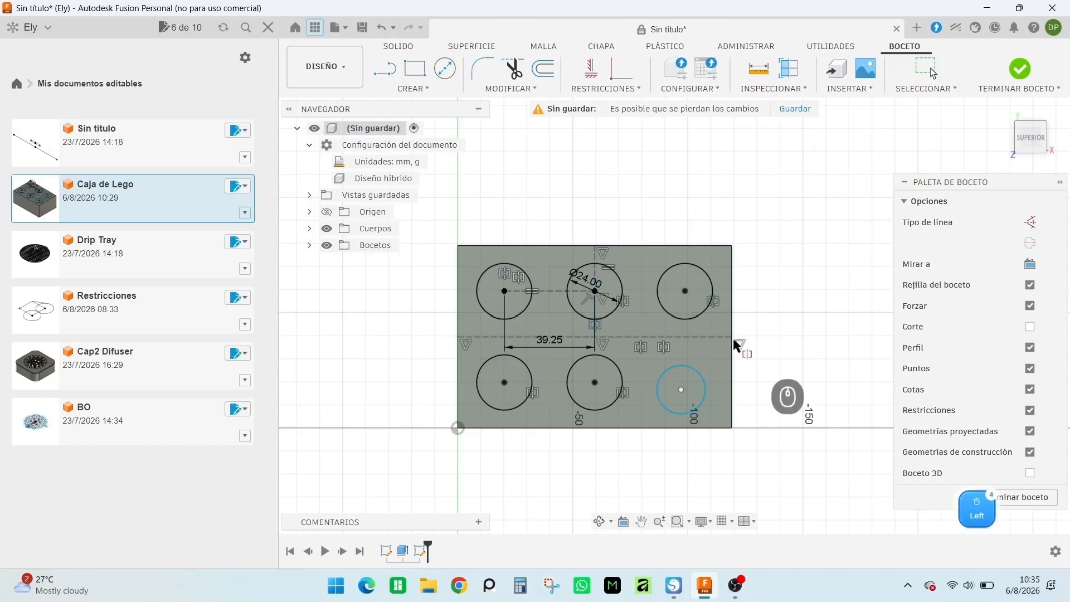
# - Make the lower-right circle symmetric to the upper-right circle about the horizontal centreline and finish the sketch
pyautogui.click(713, 289)
pyautogui.click(705, 382)
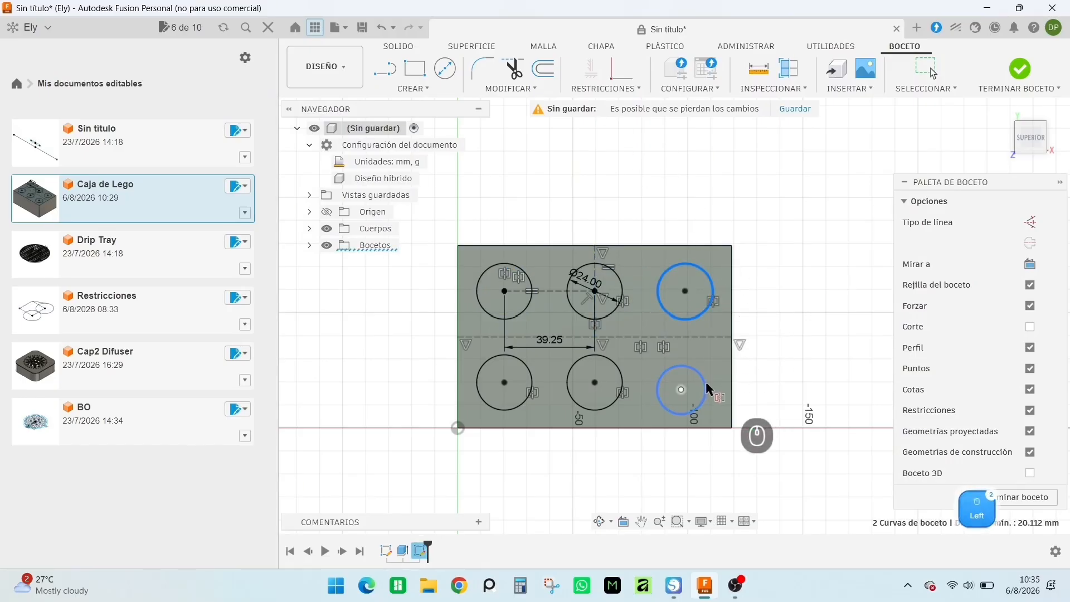
pyautogui.click(707, 337)
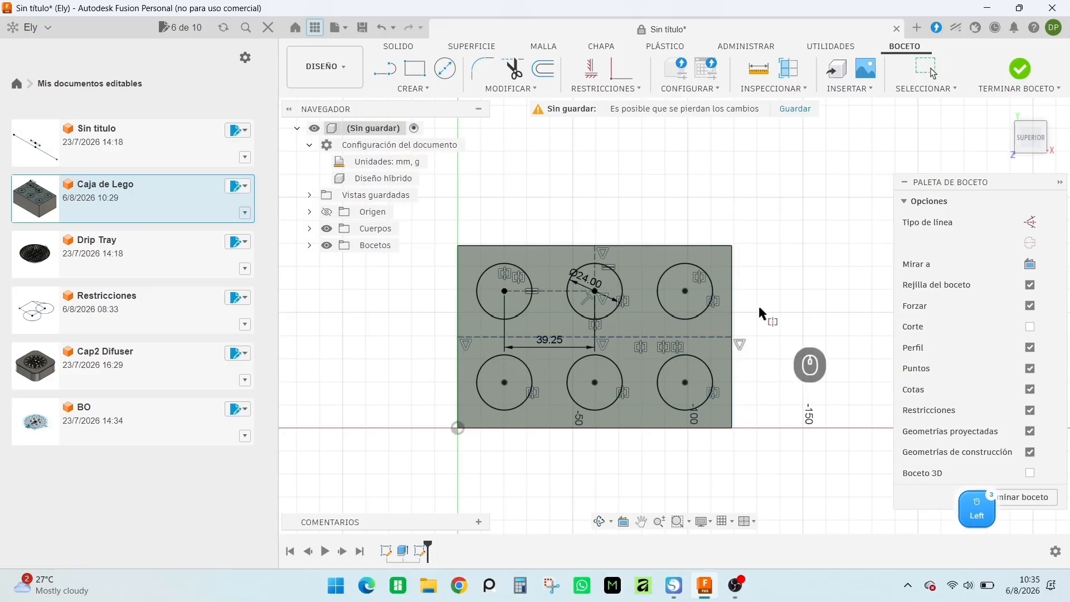
pyautogui.rightClick(777, 303)
pyautogui.click(793, 309)
pyautogui.moveTo(804, 384); pyautogui.dragTo(827, 324, button='right')
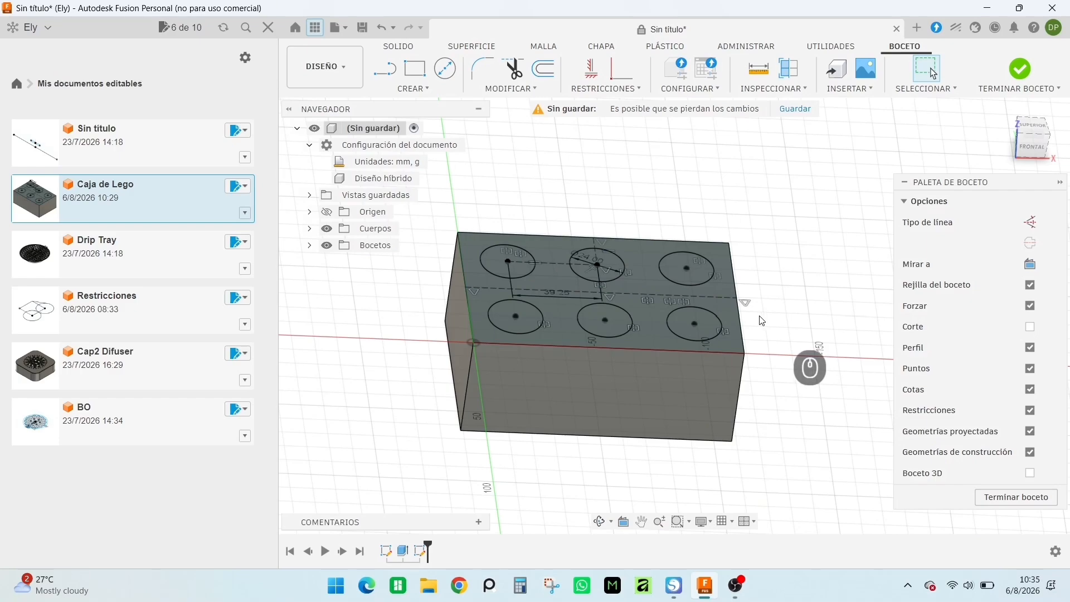
pyautogui.click(1020, 77)
# - Extrude the six circle profiles on the block's top face upward by 8 mm to form the studs
pyautogui.click(411, 66)
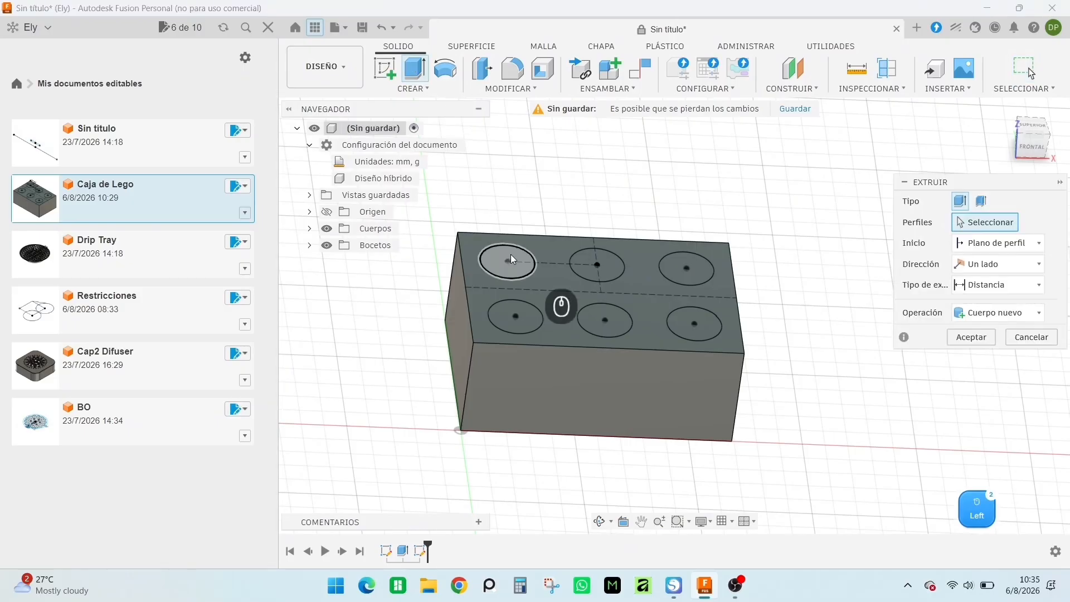
pyautogui.click(510, 255)
pyautogui.click(597, 262)
pyautogui.click(687, 269)
pyautogui.click(694, 323)
pyautogui.click(601, 330)
pyautogui.click(517, 324)
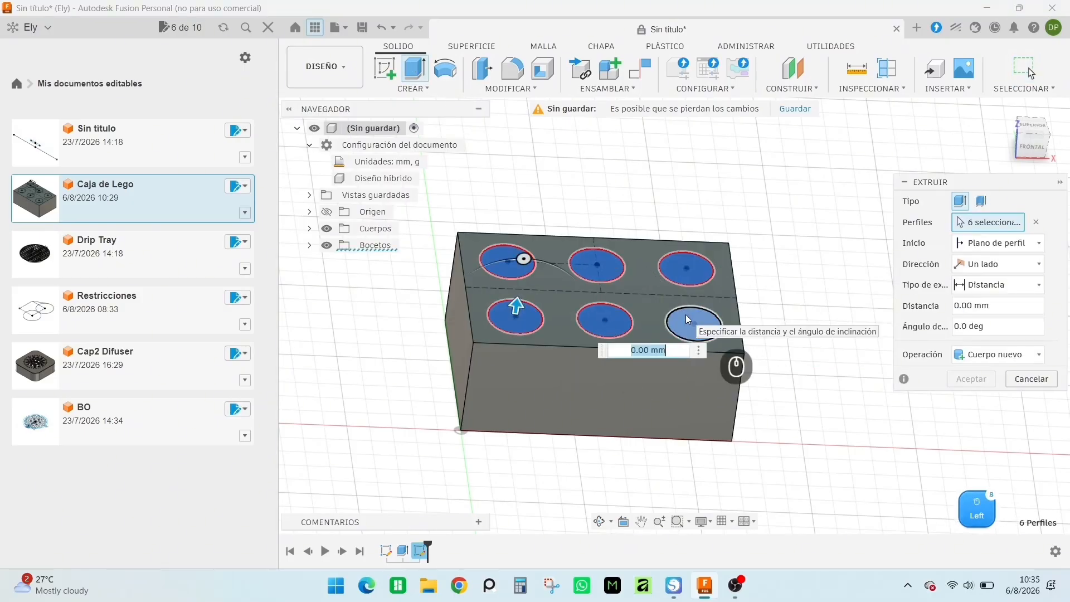
pyautogui.write('8')
pyautogui.click(972, 379)
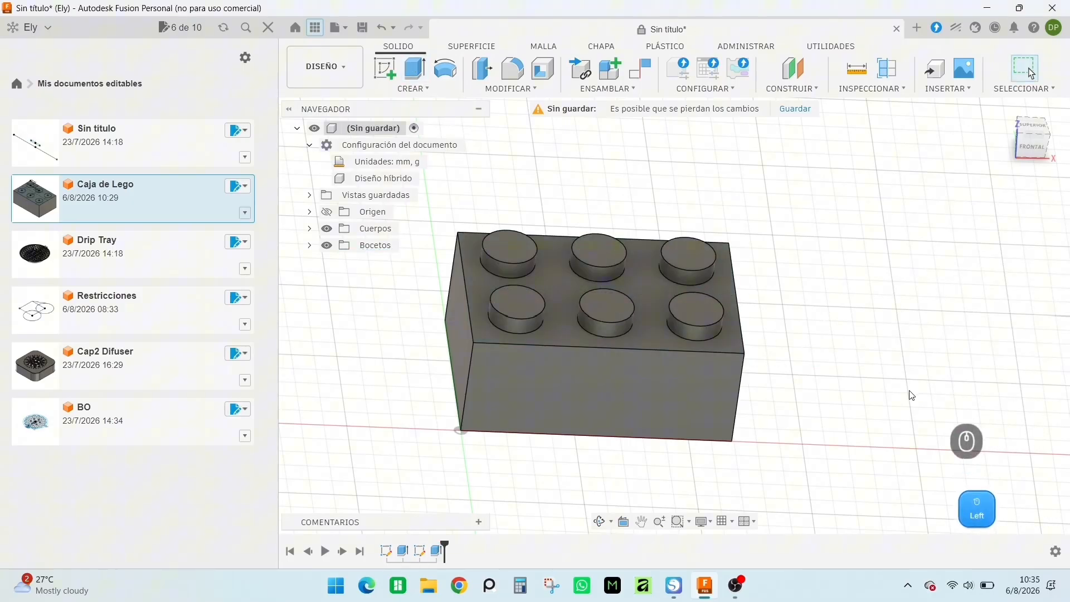
# - Create a construction plane offset 44 mm upward from the XY plane at the block's bottom
pyautogui.moveTo(908, 394); pyautogui.dragTo(536, 364, button='right')
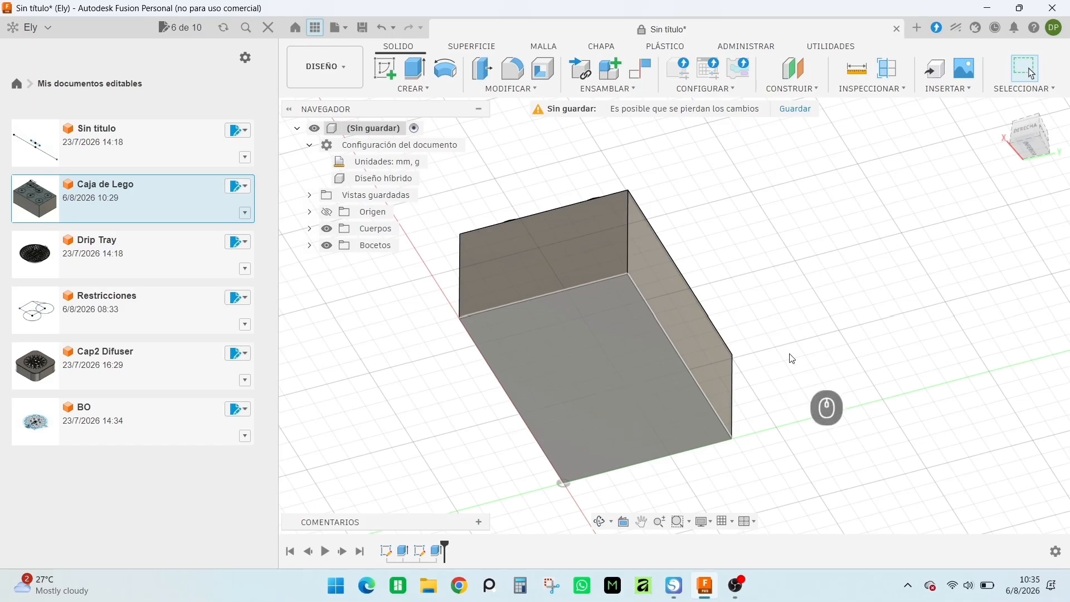
pyautogui.keyDown('shift'); pyautogui.moveTo(791, 359); pyautogui.dragTo(784, 433, button='middle'); pyautogui.keyUp('shift')
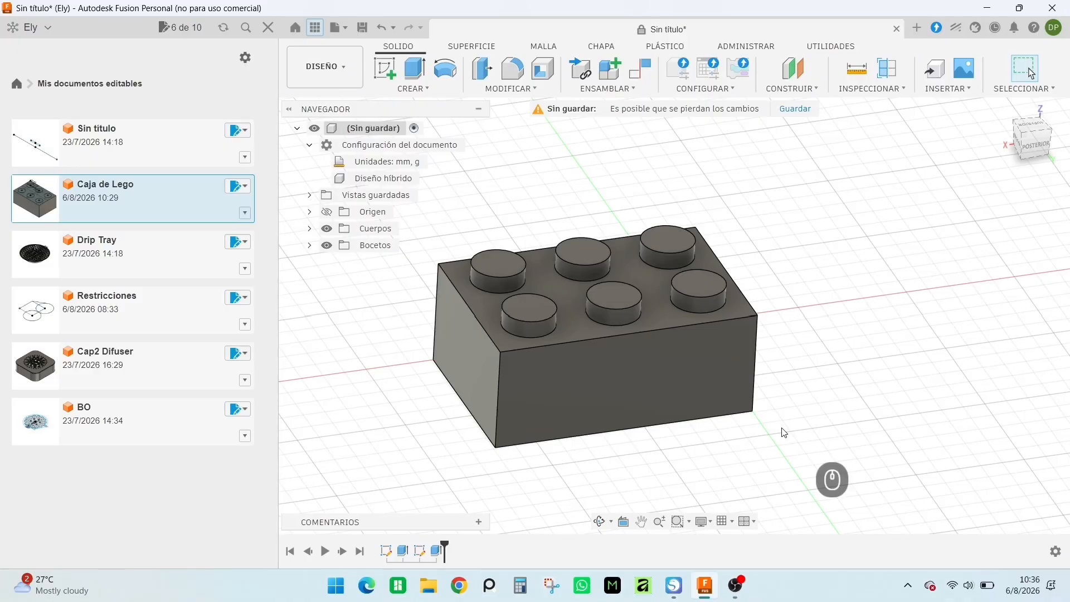
pyautogui.keyDown('shift'); pyautogui.moveTo(911, 337); pyautogui.dragTo(882, 289, button='middle'); pyautogui.keyUp('shift')
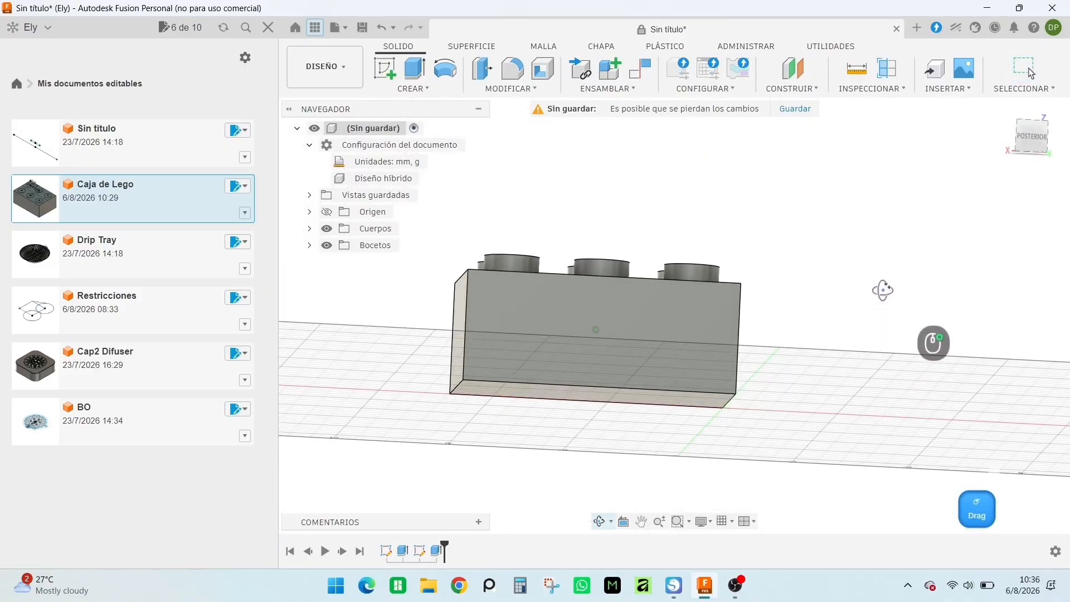
pyautogui.click(801, 89)
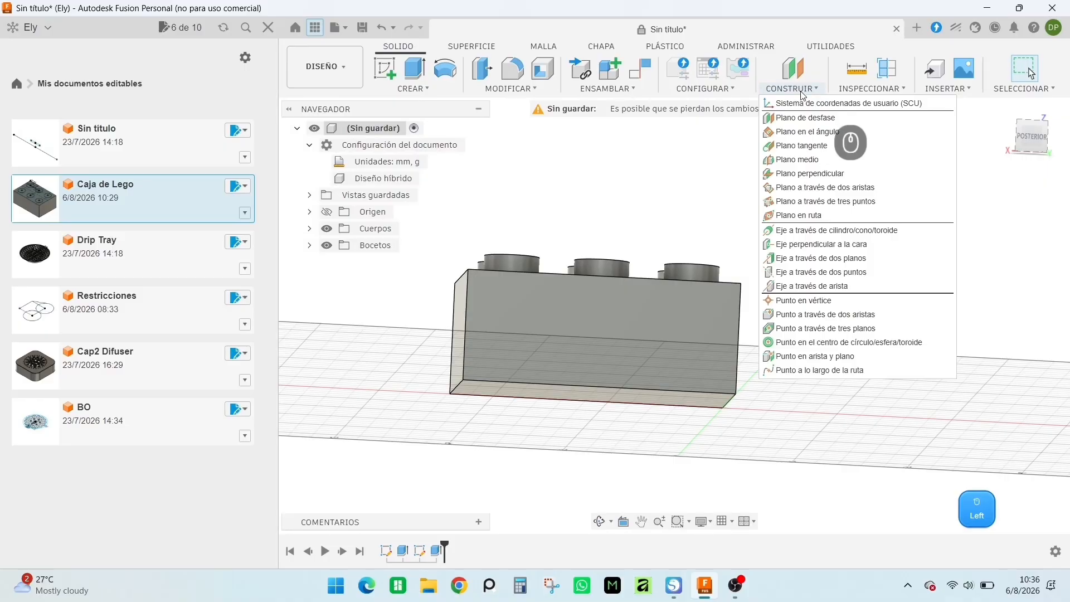
pyautogui.click(805, 118)
pyautogui.click(701, 412)
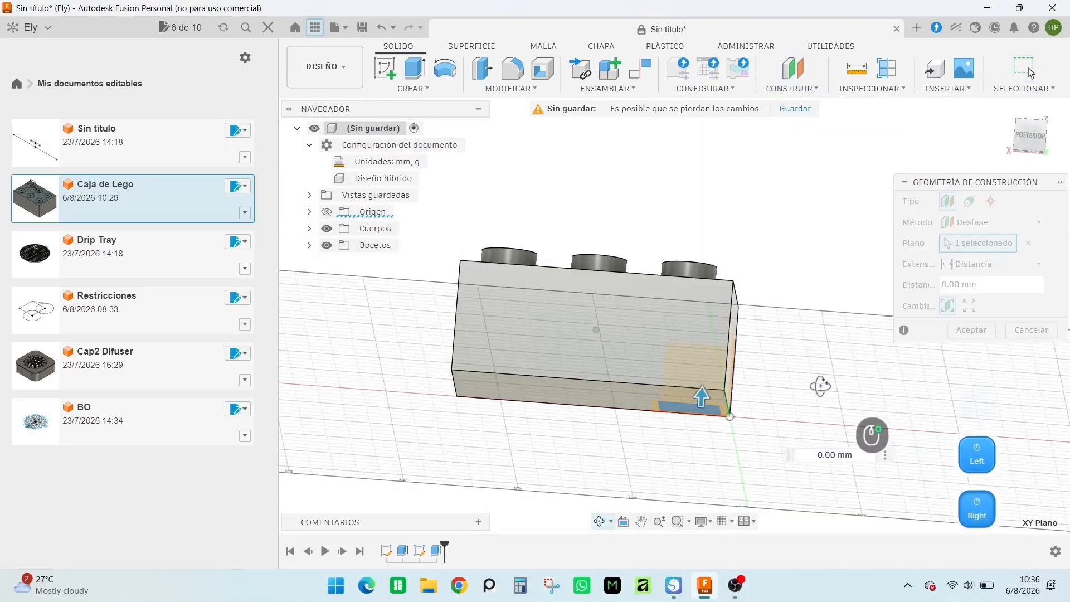
pyautogui.moveTo(821, 385); pyautogui.dragTo(808, 429, button='right')
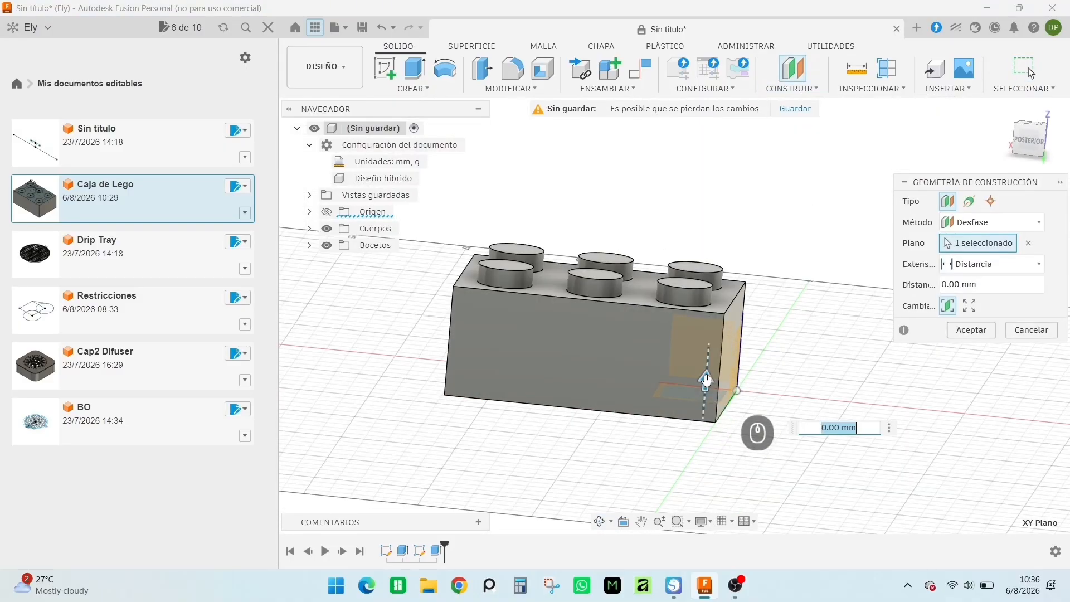
pyautogui.moveTo(706, 381); pyautogui.dragTo(710, 334)
pyautogui.write('44')
pyautogui.click(1030, 140)
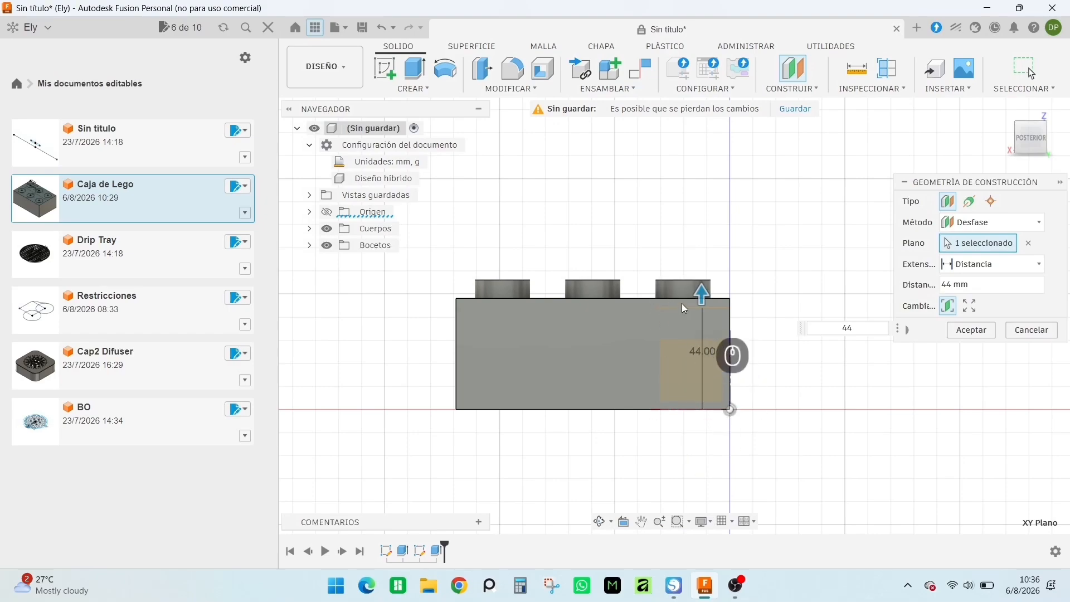
pyautogui.click(972, 330)
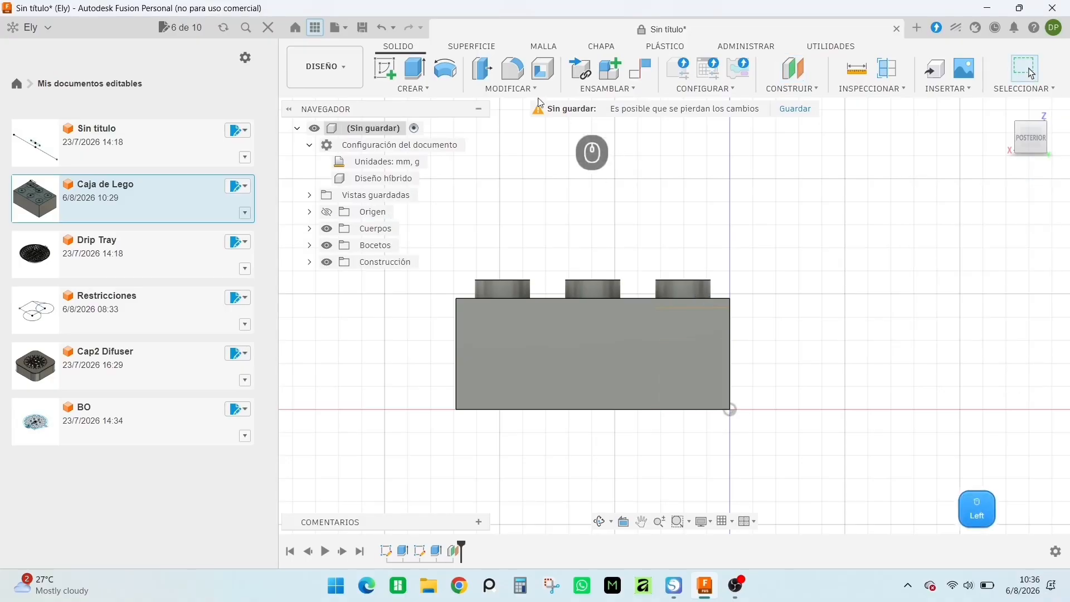
# - Split the studded block into two bodies using the offset construction plane as the splitting tool
pyautogui.click(510, 88)
pyautogui.click(508, 192)
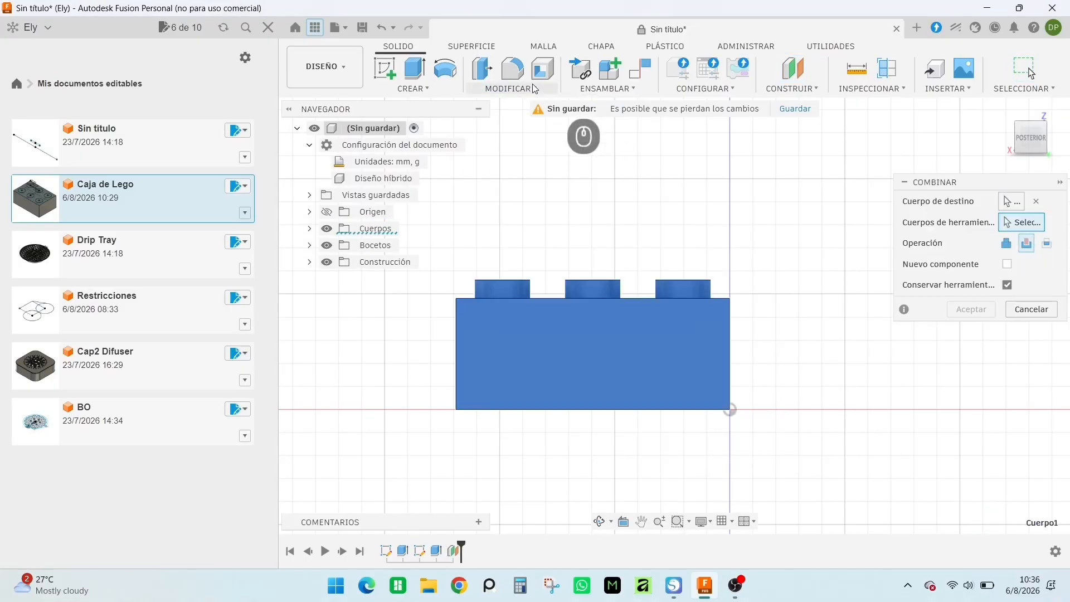
pyautogui.click(532, 85)
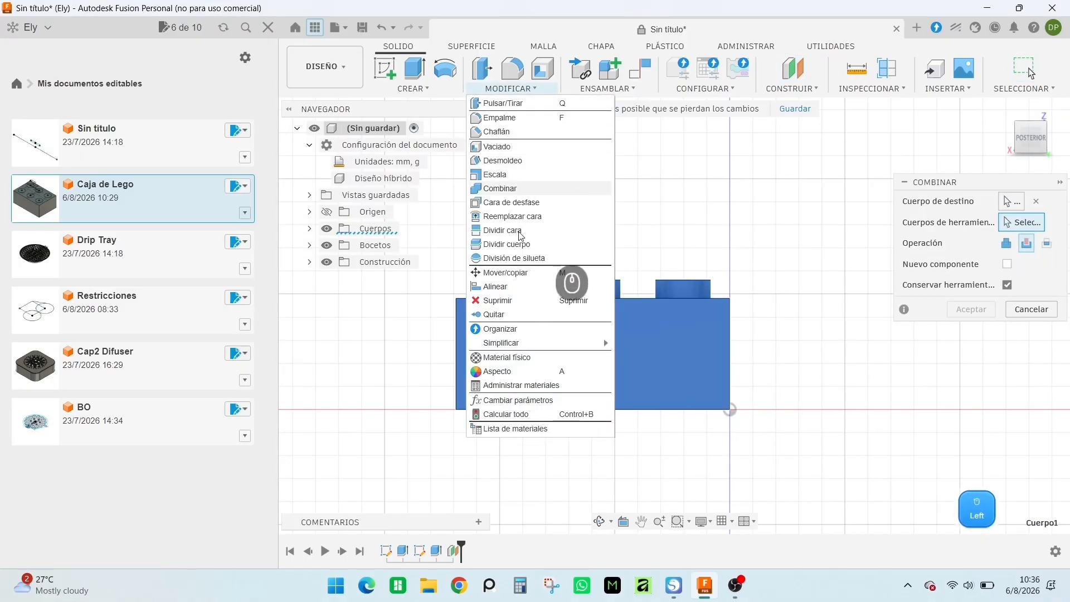
pyautogui.click(499, 243)
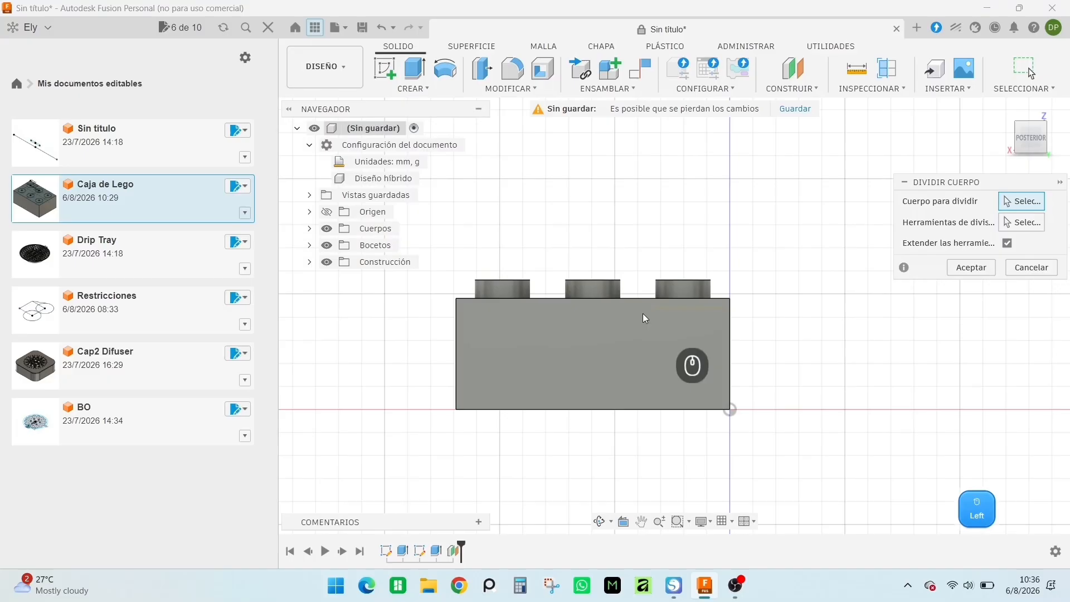
pyautogui.click(673, 333)
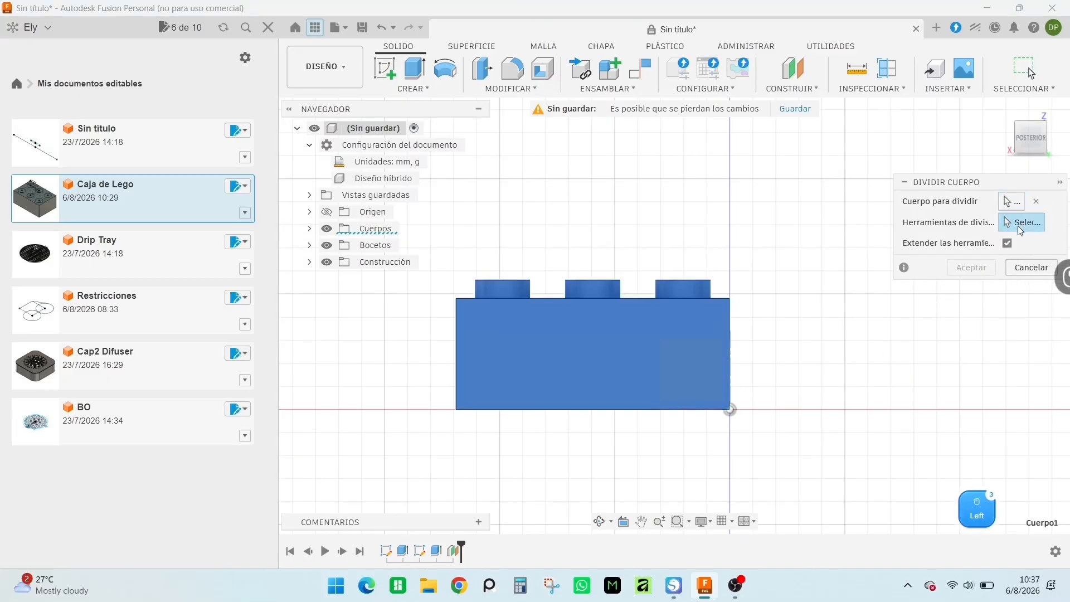
pyautogui.moveTo(857, 337); pyautogui.dragTo(851, 371, button='right')
pyautogui.click(327, 229)
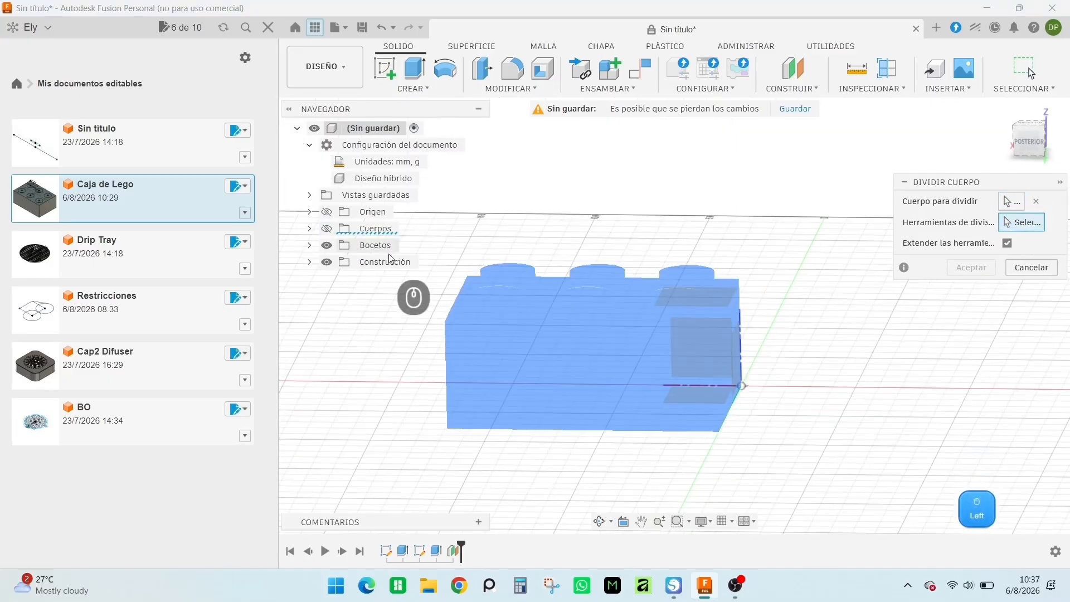
pyautogui.click(742, 309)
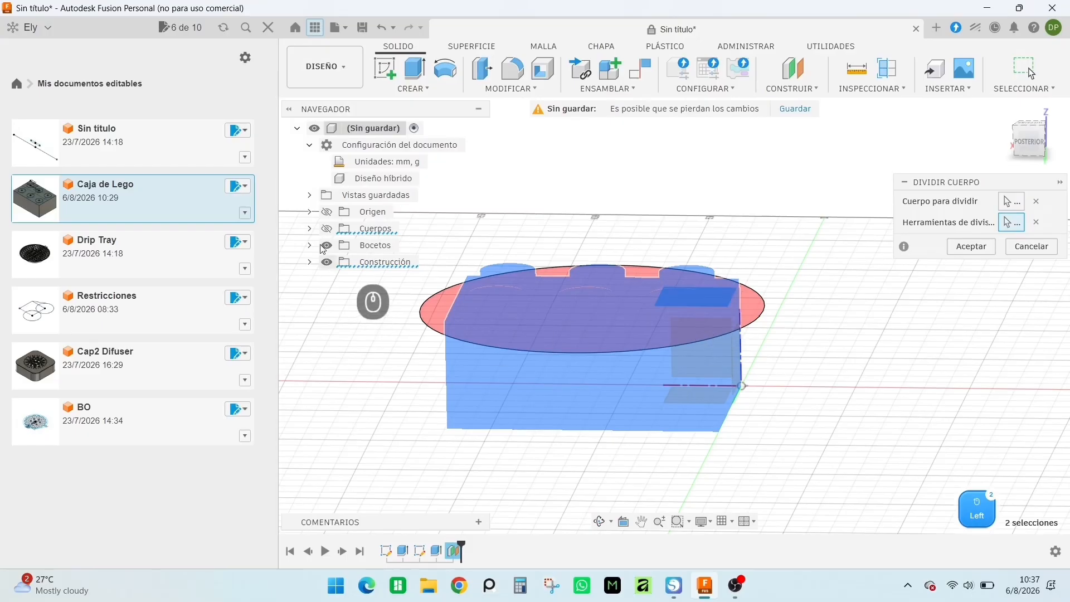
pyautogui.click(327, 229)
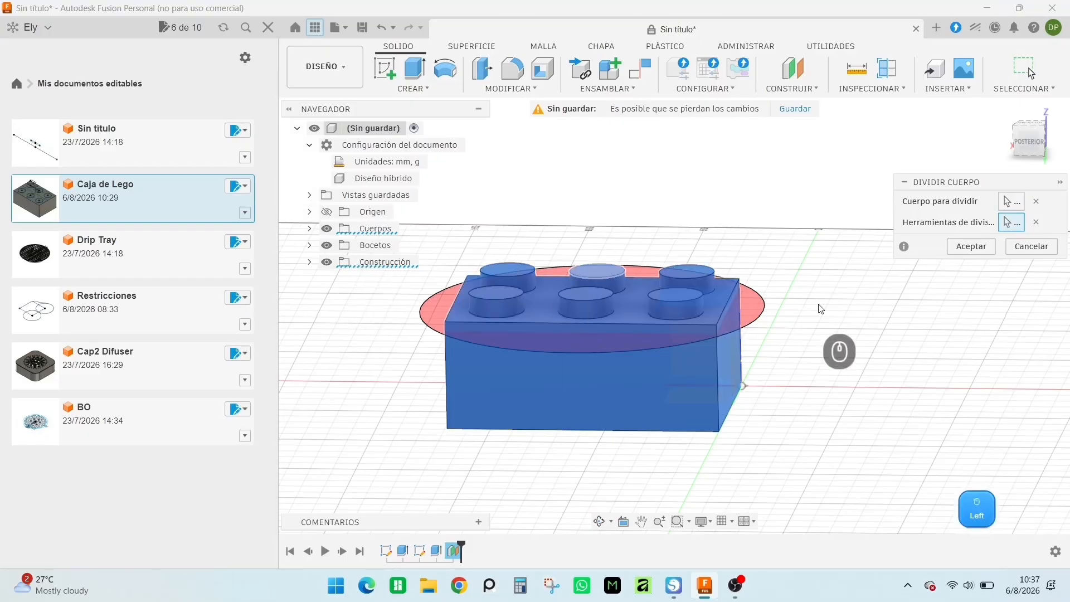
pyautogui.click(972, 246)
# - Rename the lower body as Base and the upper studded body as Tapa
pyautogui.moveTo(922, 363); pyautogui.dragTo(746, 350, button='middle')
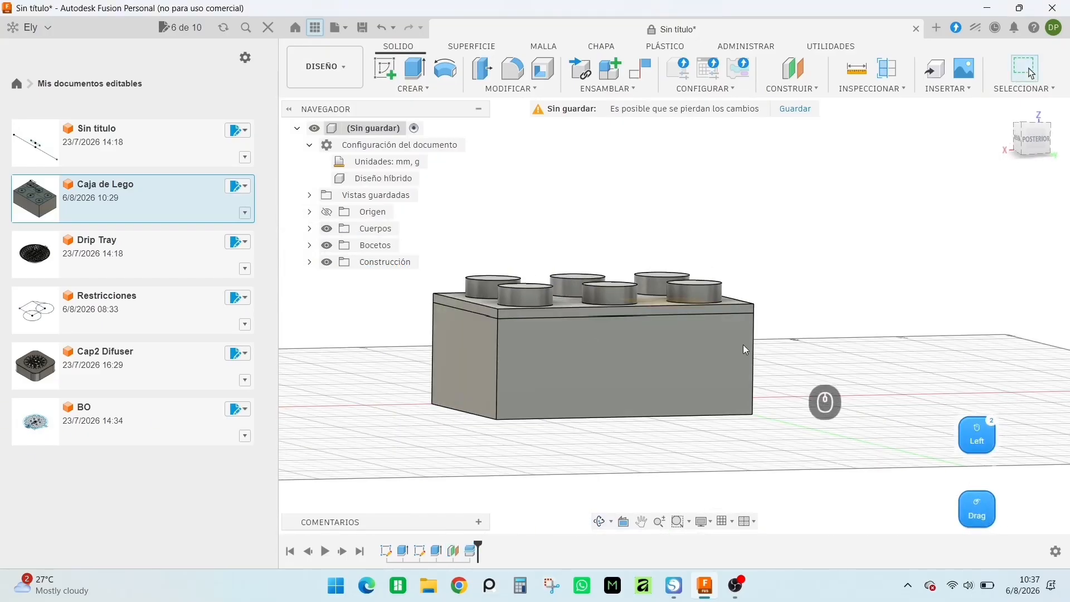
pyautogui.click(310, 229)
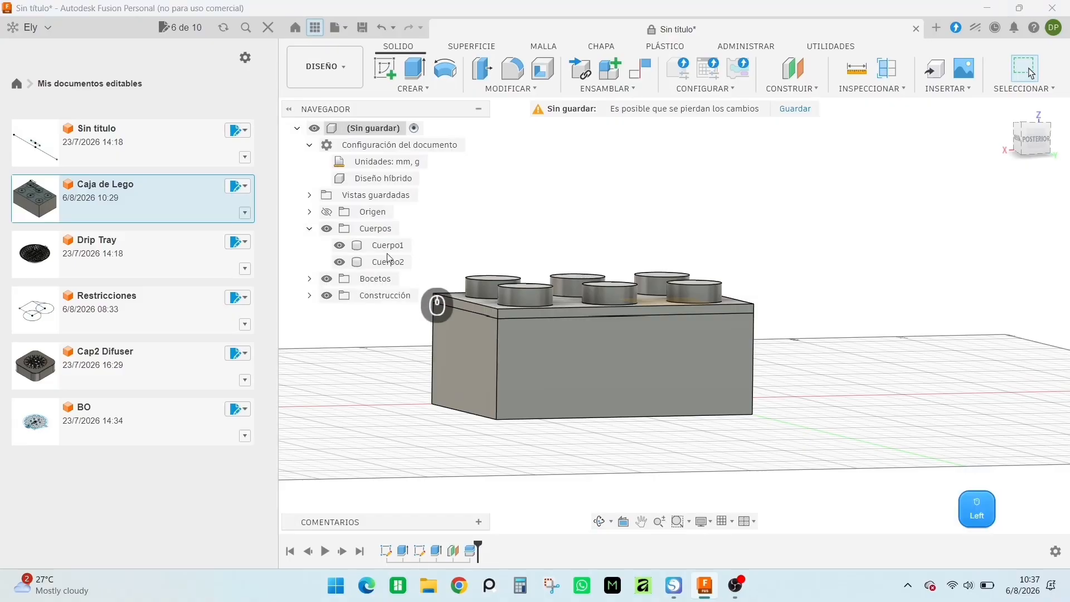
pyautogui.click(387, 251)
pyautogui.click(388, 248)
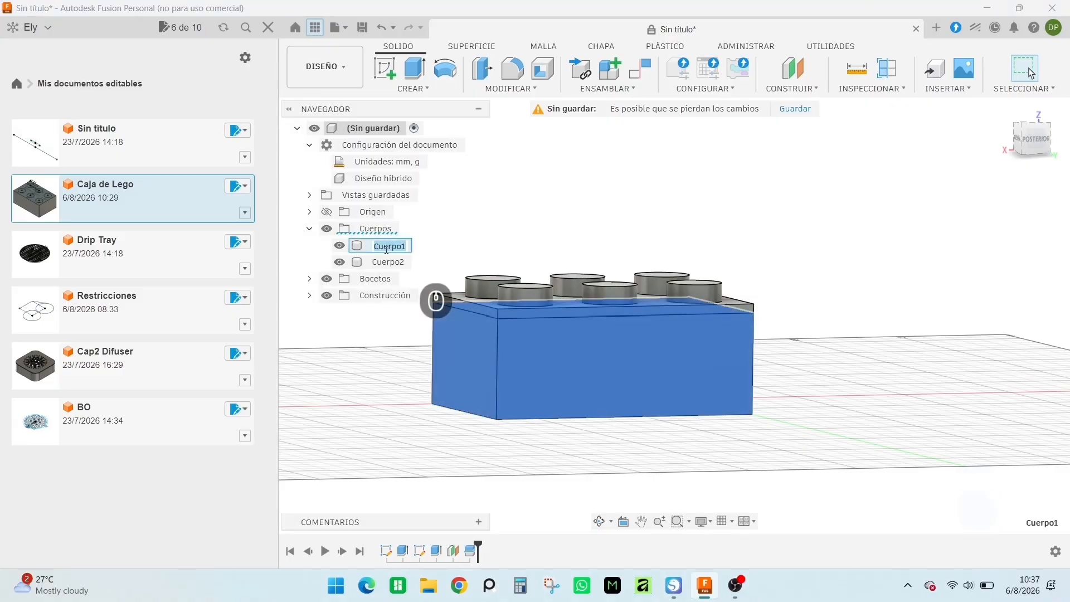
pyautogui.write('Cue')
pyautogui.press('BackSpace')
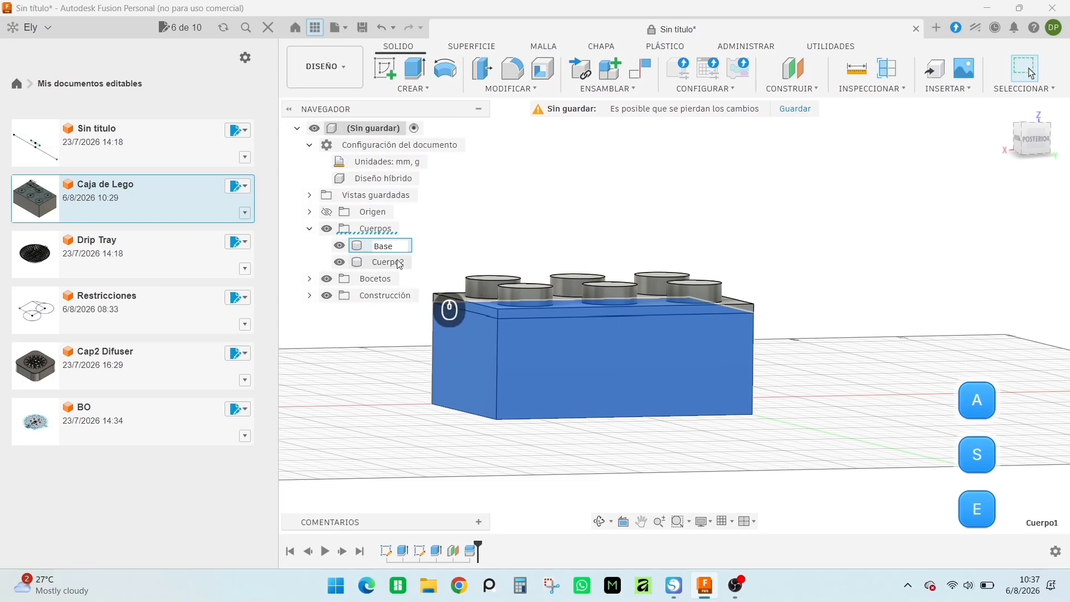
pyautogui.doubleClick(393, 262)
pyautogui.write('Tapa')
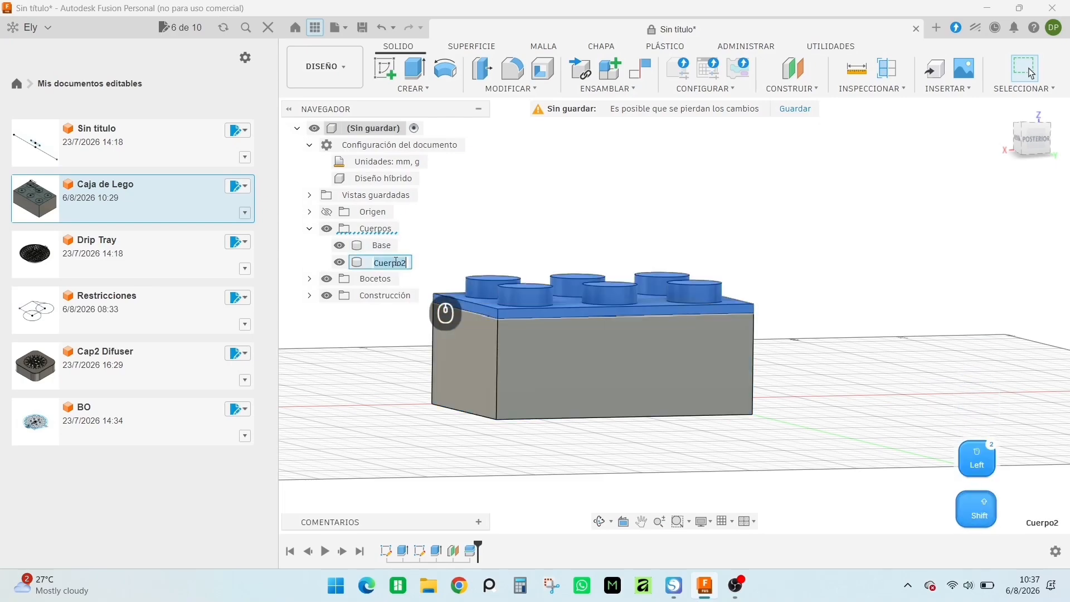
pyautogui.click(826, 346)
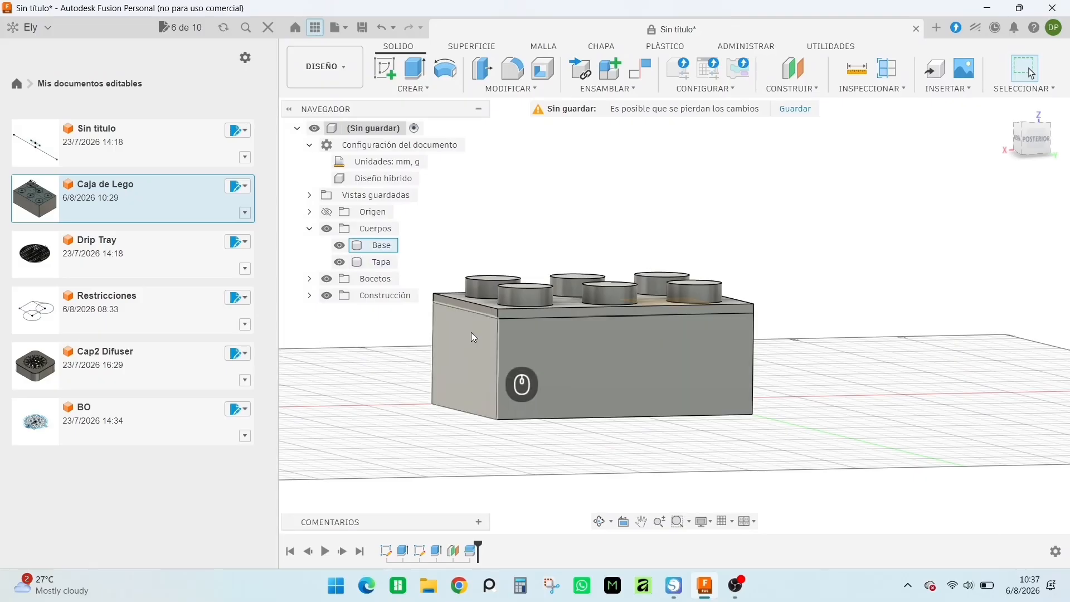
# - Hide the Tapa body and shell the Base body inward through its top face with a 3 mm wall thickness
pyautogui.click(340, 262)
pyautogui.keyDown('shift'); pyautogui.moveTo(833, 307); pyautogui.dragTo(834, 376, button='middle'); pyautogui.keyUp('shift')
pyautogui.click(543, 68)
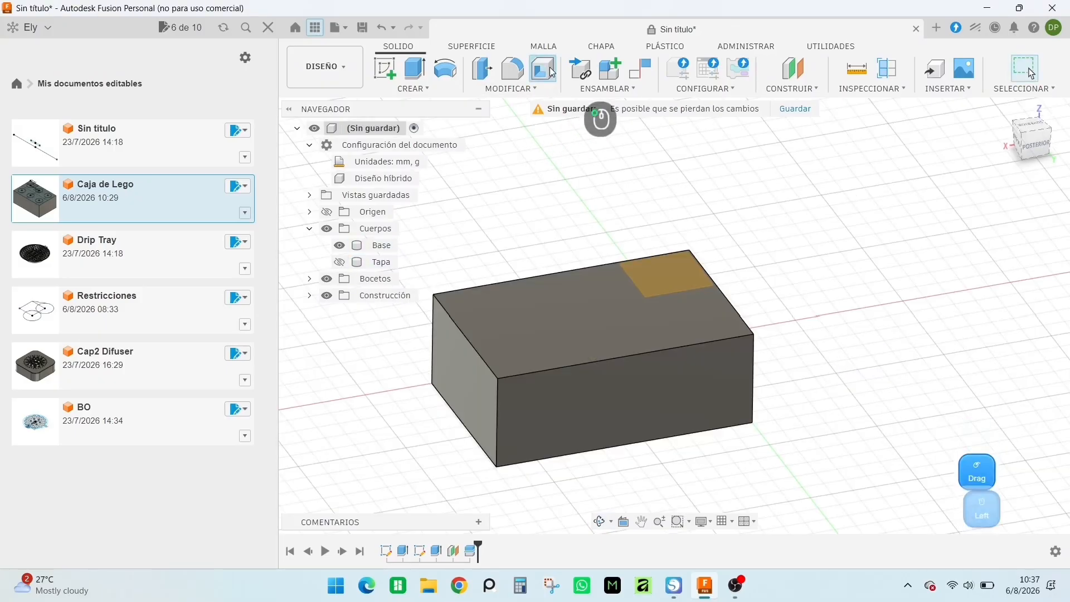
pyautogui.click(602, 314)
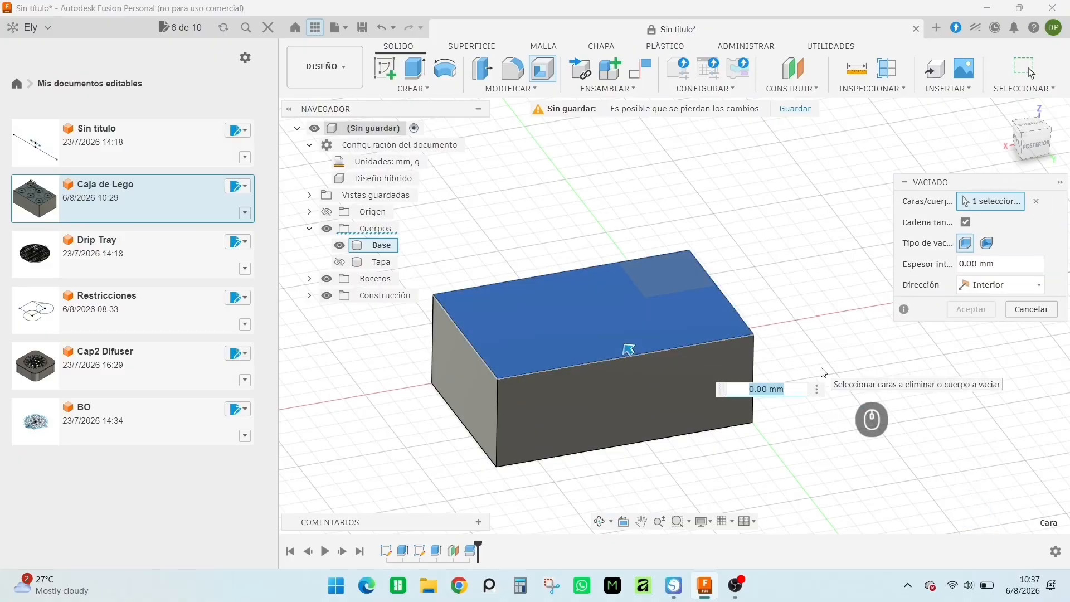
pyautogui.write('3')
pyautogui.click(979, 311)
pyautogui.moveTo(914, 360); pyautogui.dragTo(893, 362, button='right')
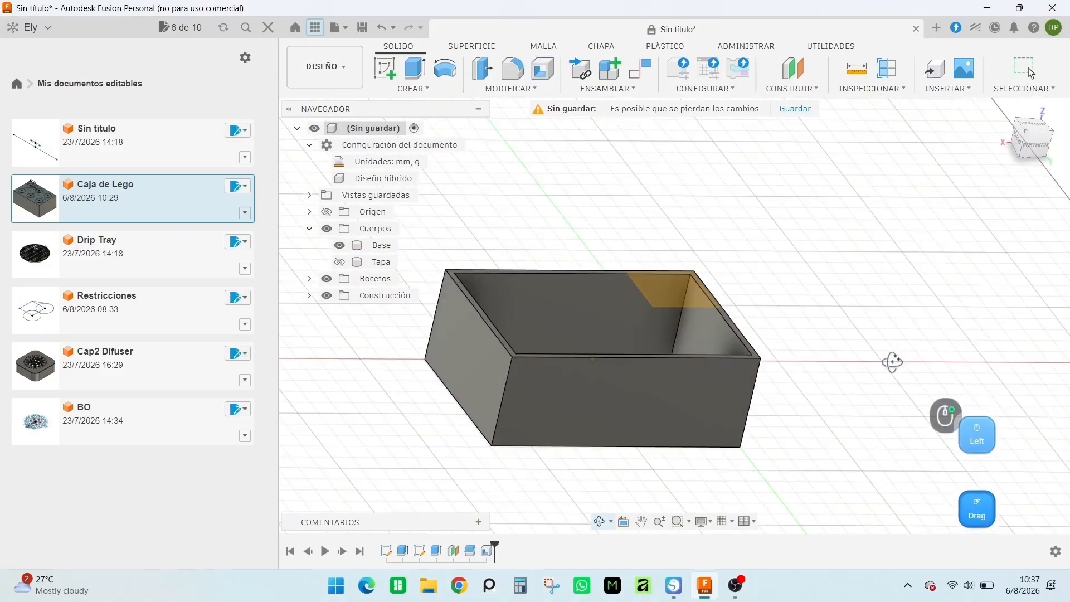
pyautogui.moveTo(893, 363); pyautogui.dragTo(792, 346)
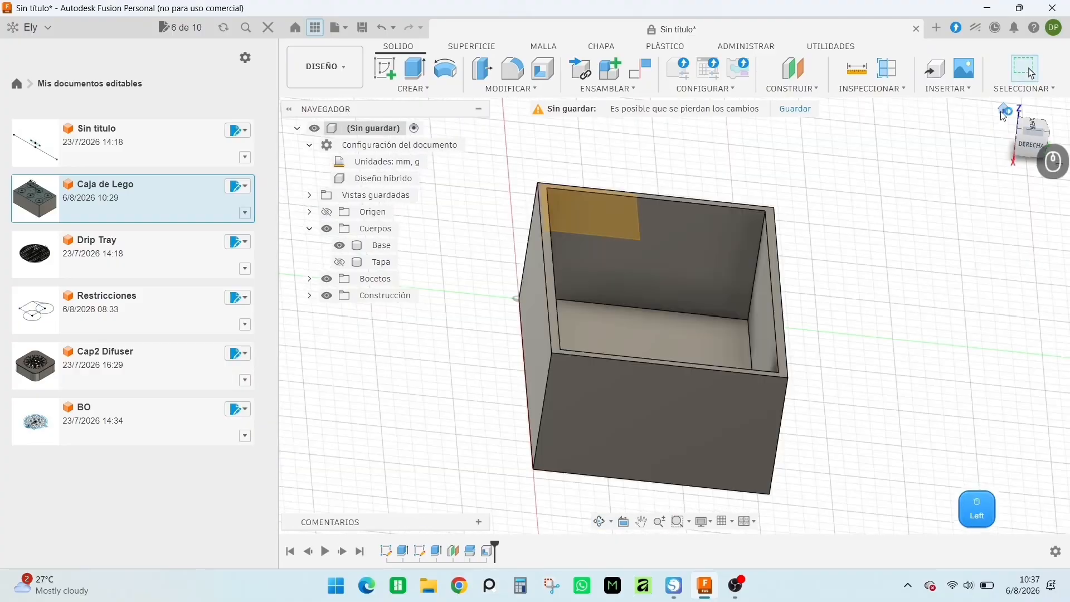
# - Start a sketch on the outer side face of the Base that lies on the DERECHA view side
pyautogui.moveTo(1003, 115); pyautogui.dragTo(841, 453)
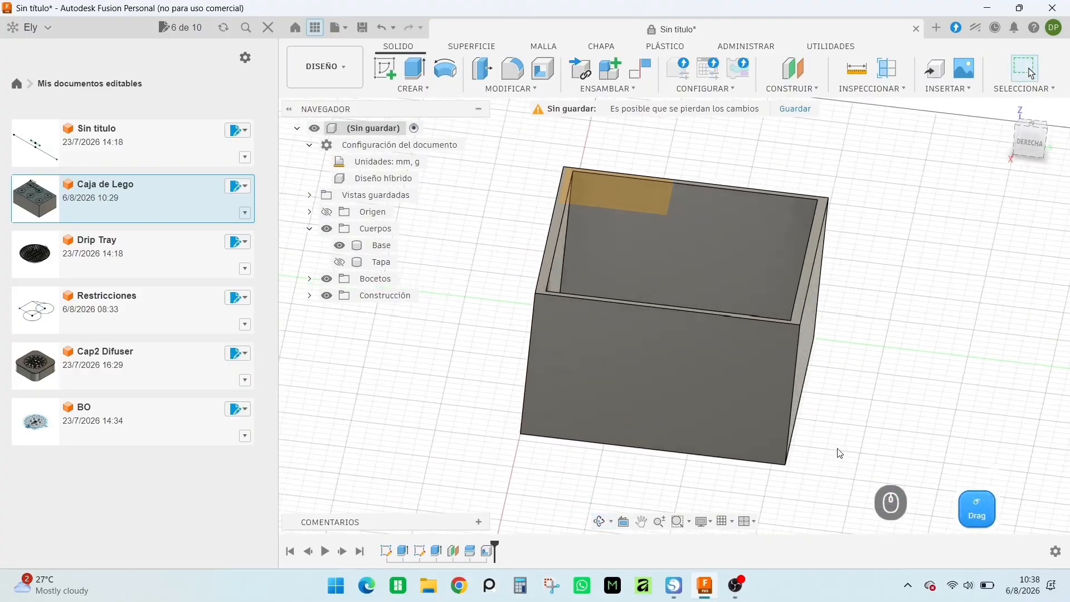
pyautogui.click(385, 68)
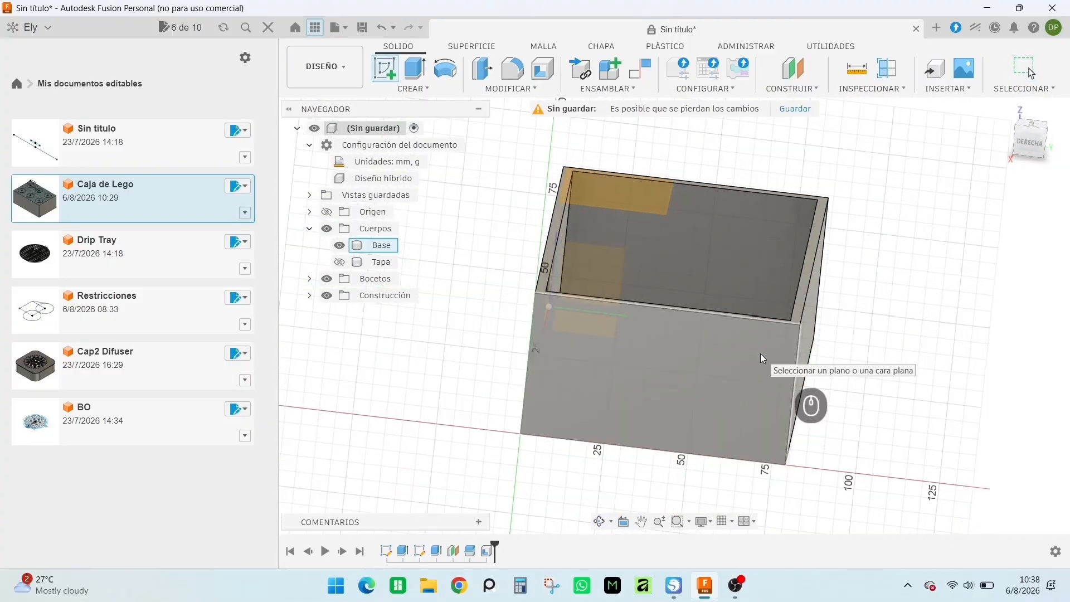
pyautogui.click(761, 353)
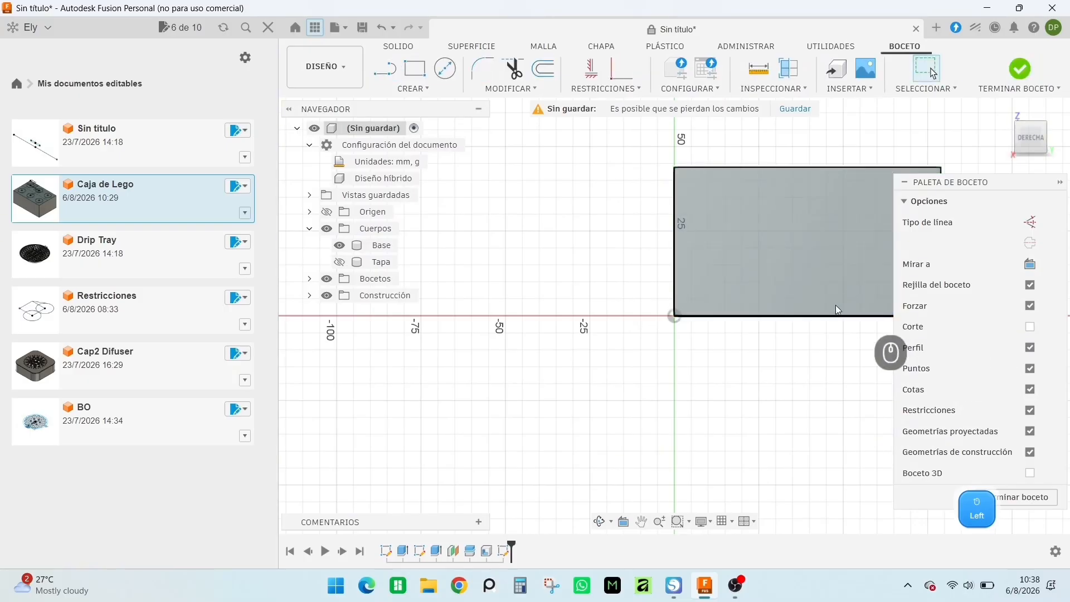
# - Project the inner and outer rim edges of the adjacent wall into the sketch, with the projection link kept on
pyautogui.moveTo(557, 457); pyautogui.dragTo(748, 377)
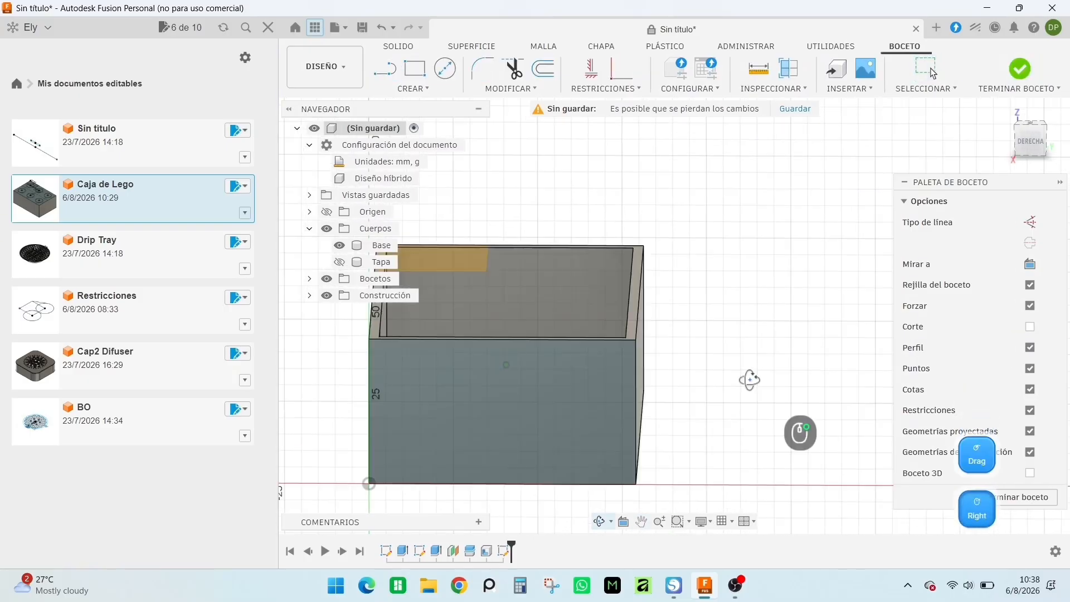
pyautogui.click(402, 89)
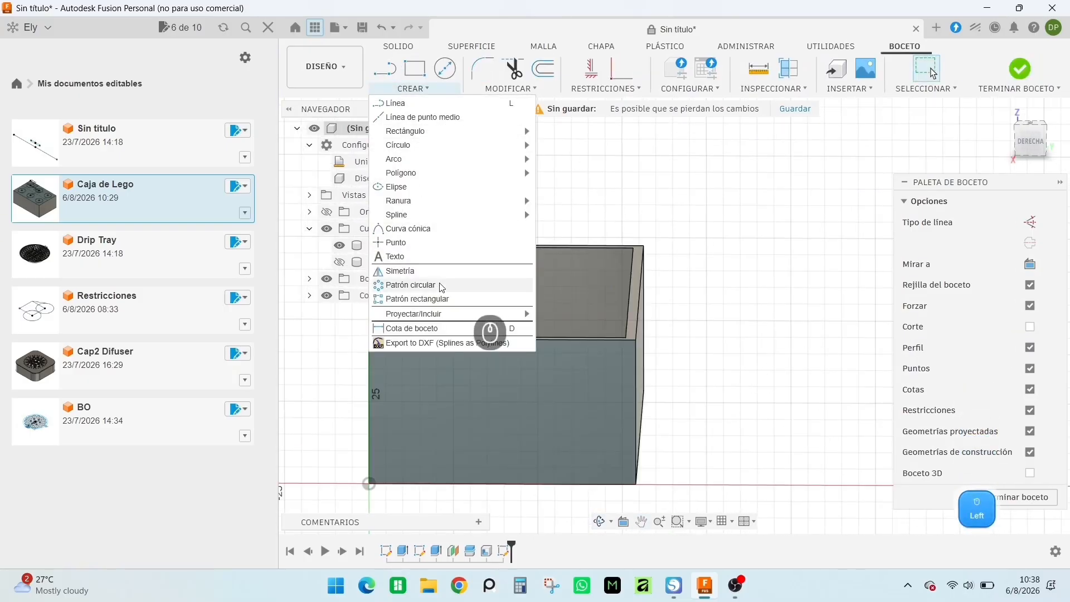
pyautogui.moveTo(446, 313)
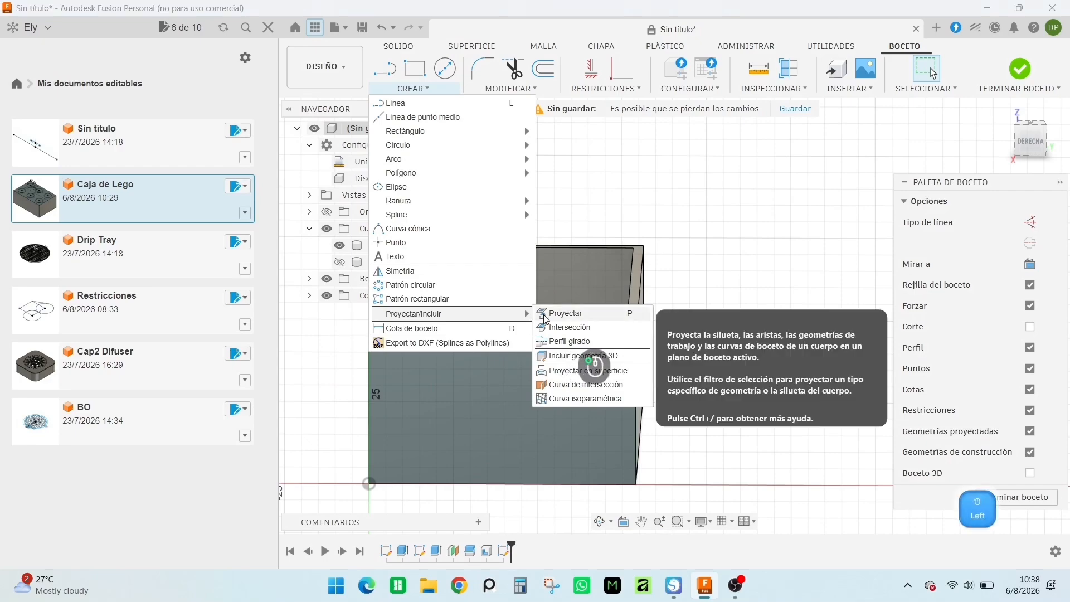
pyautogui.click(551, 311)
pyautogui.click(636, 325)
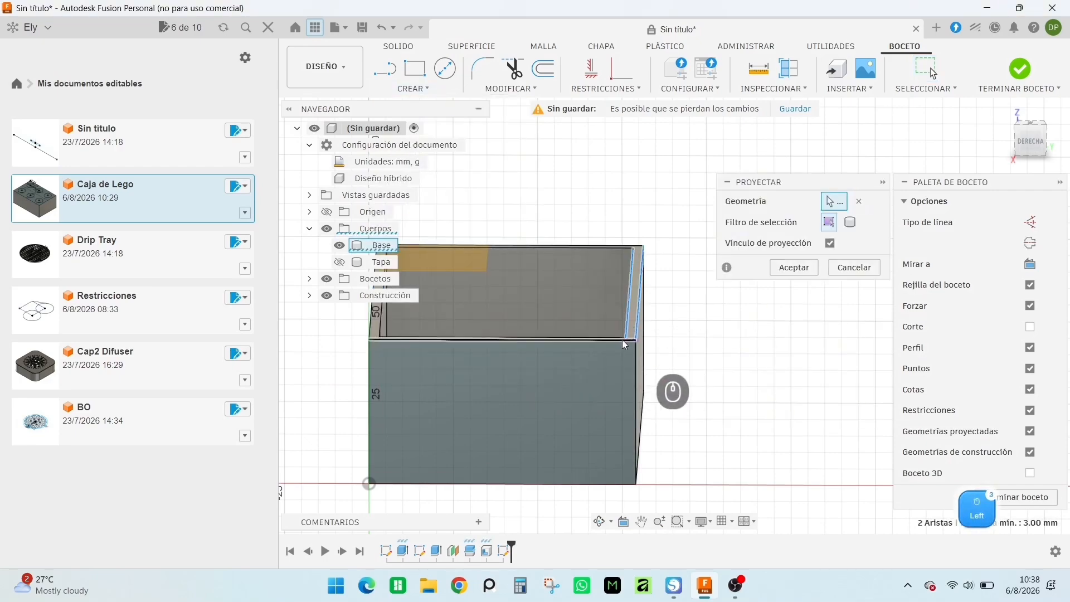
pyautogui.click(794, 268)
# - Draw a two-point rectangle 1.5 mm wide and 2 mm high, rising inward from the projected outer corner of the rim
pyautogui.scroll(2, 650, 312)
pyautogui.scroll(-5, 654, 304)
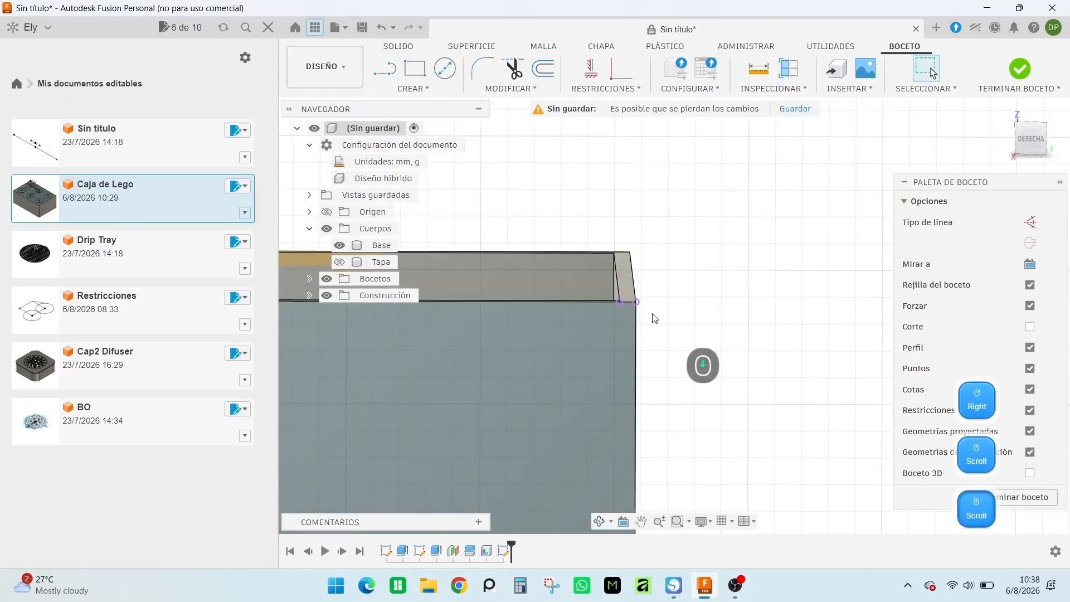
pyautogui.click(1032, 138)
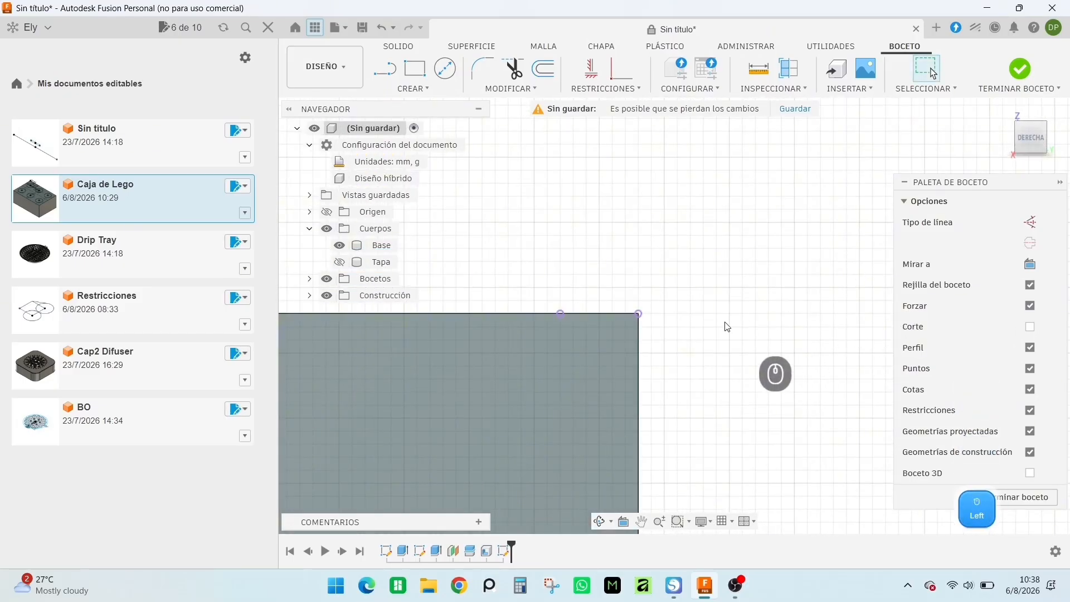
pyautogui.click(416, 69)
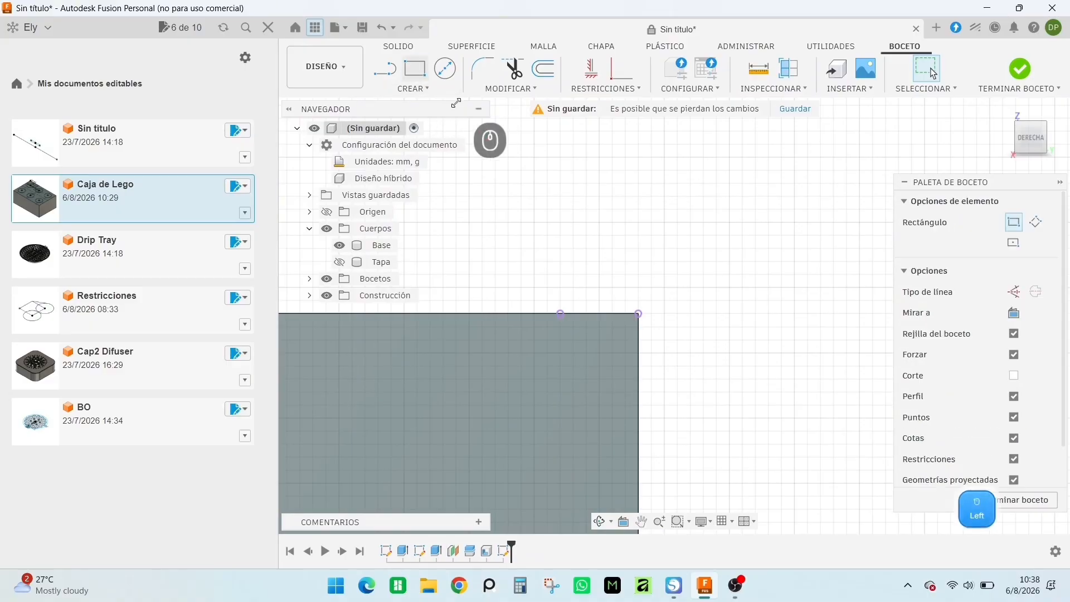
pyautogui.click(639, 312)
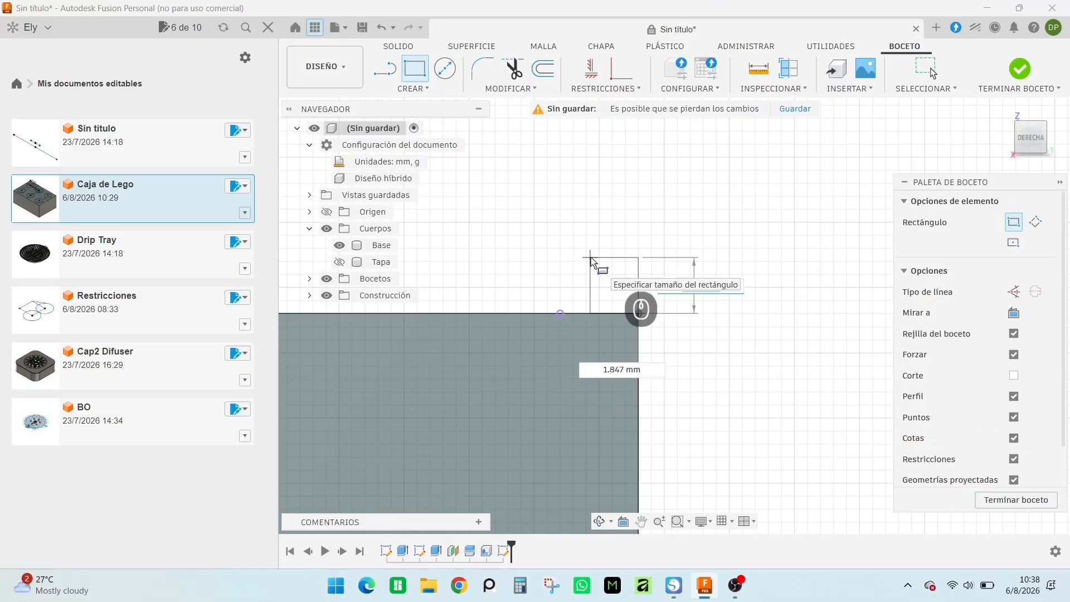
pyautogui.press('Tab')
pyautogui.write('1')
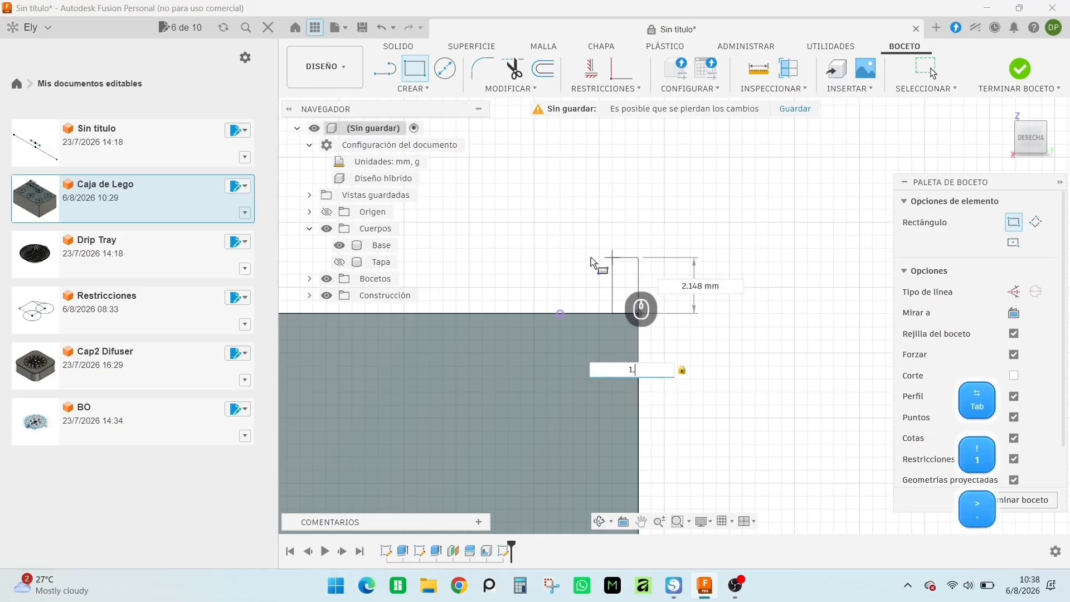
pyautogui.write('.5')
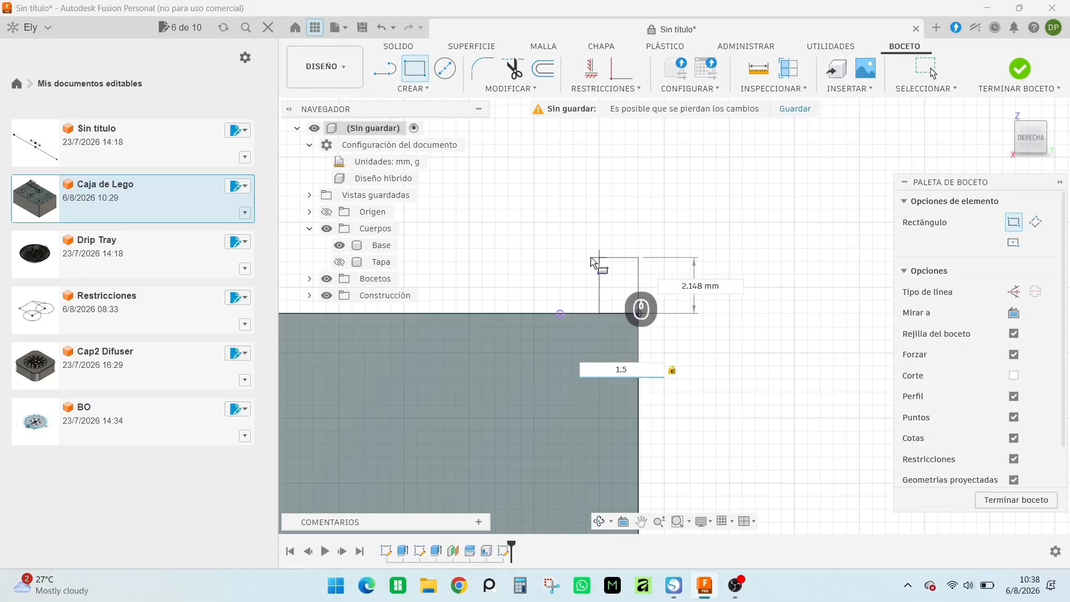
pyautogui.press('Tab')
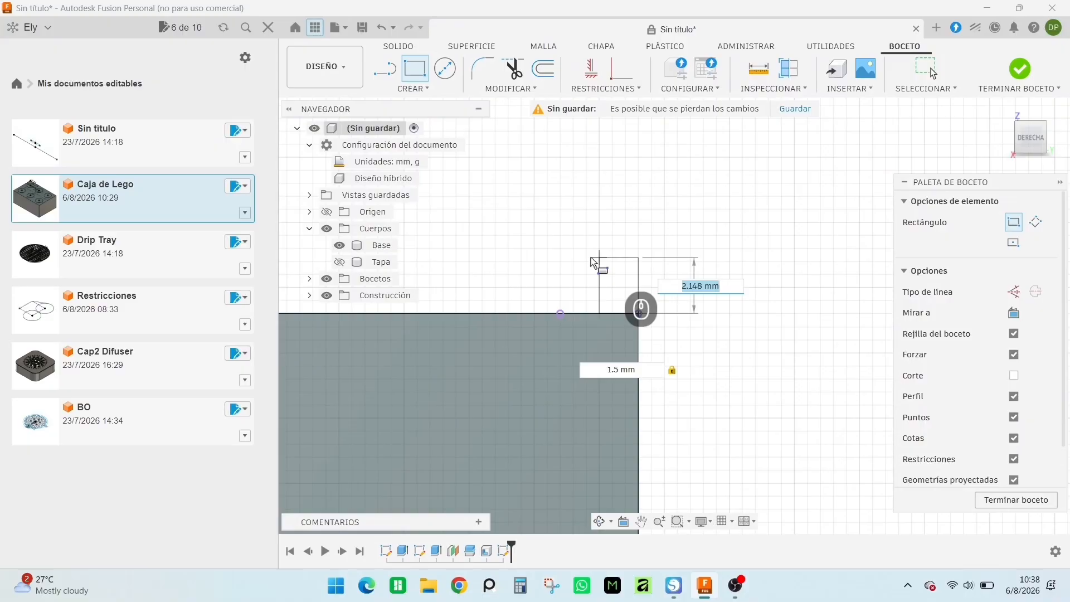
pyautogui.write('2')
pyautogui.press('Return')
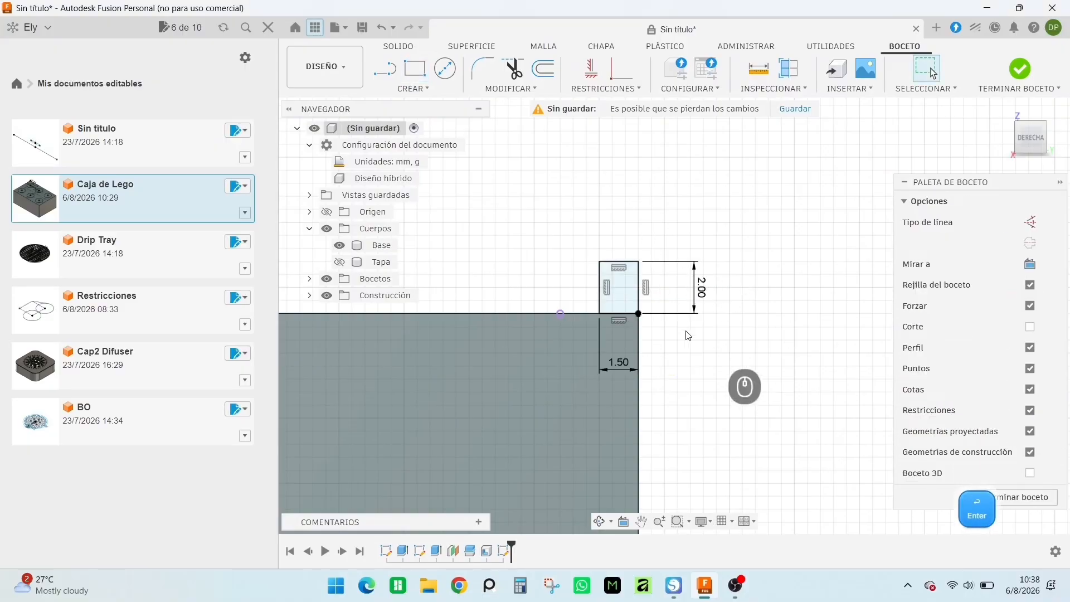
# - Draw a 0.75 mm deep rectangular notch into the rectangle's inward-facing side with lines and trim away its open edge
pyautogui.scroll(5, 624, 301)
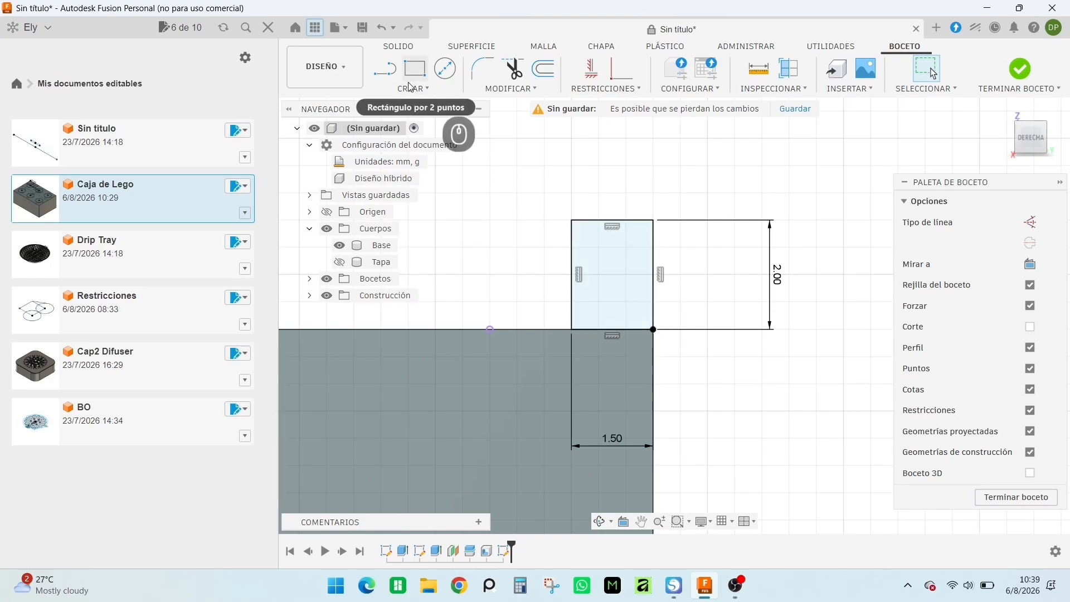
pyautogui.click(393, 74)
pyautogui.click(572, 247)
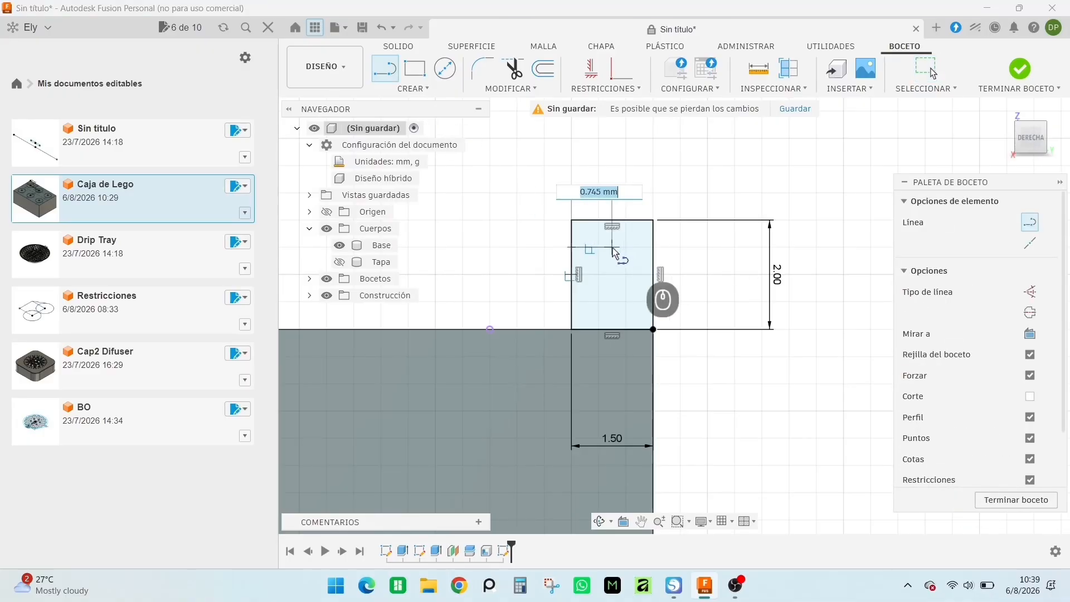
pyautogui.write('0.')
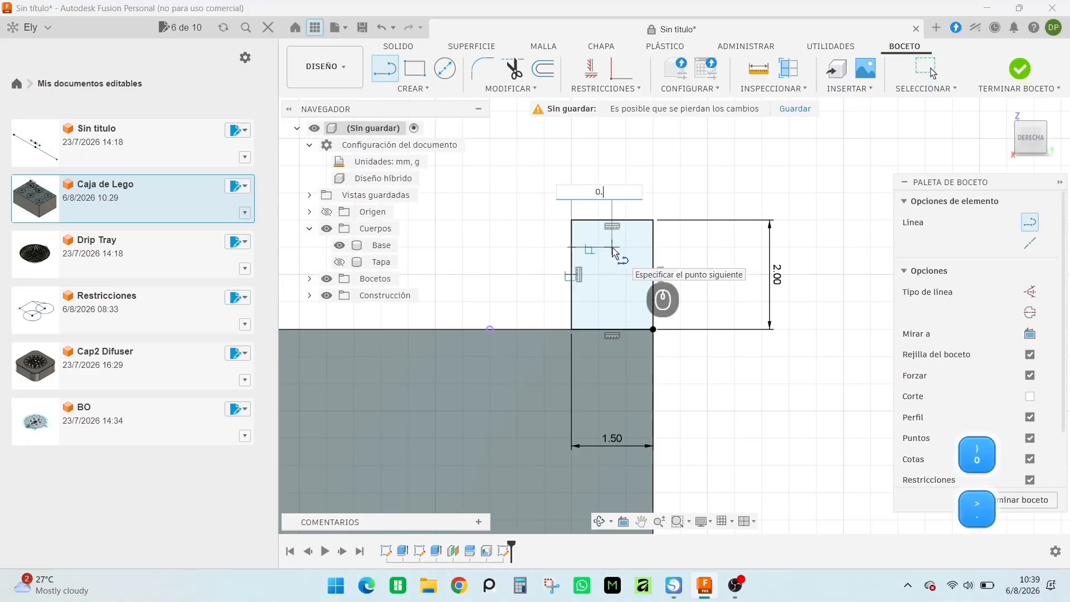
pyautogui.write('75')
pyautogui.press('Return')
pyautogui.click(613, 302)
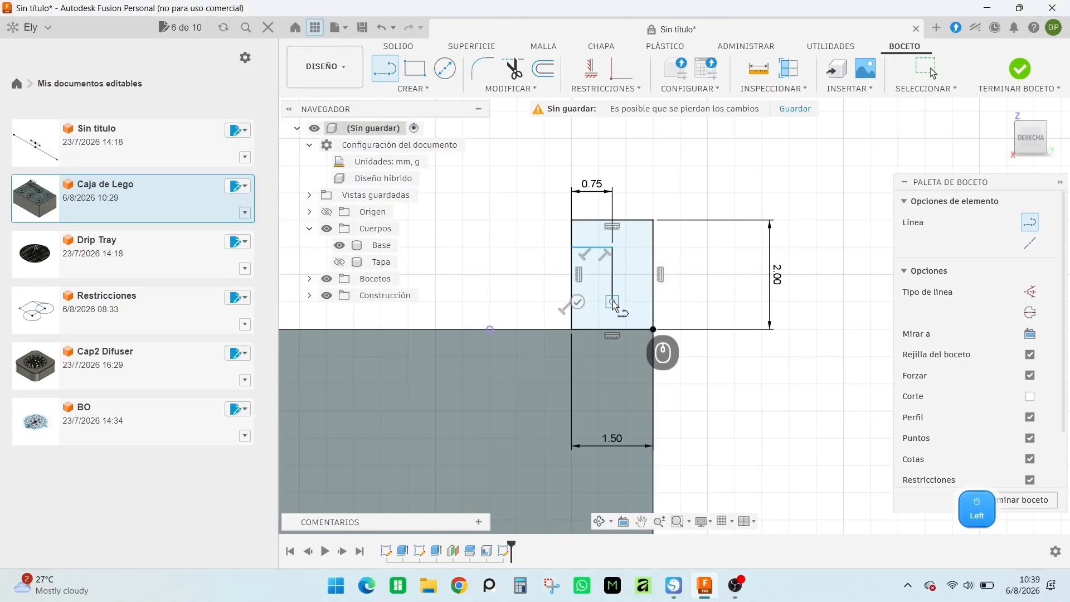
pyautogui.click(572, 301)
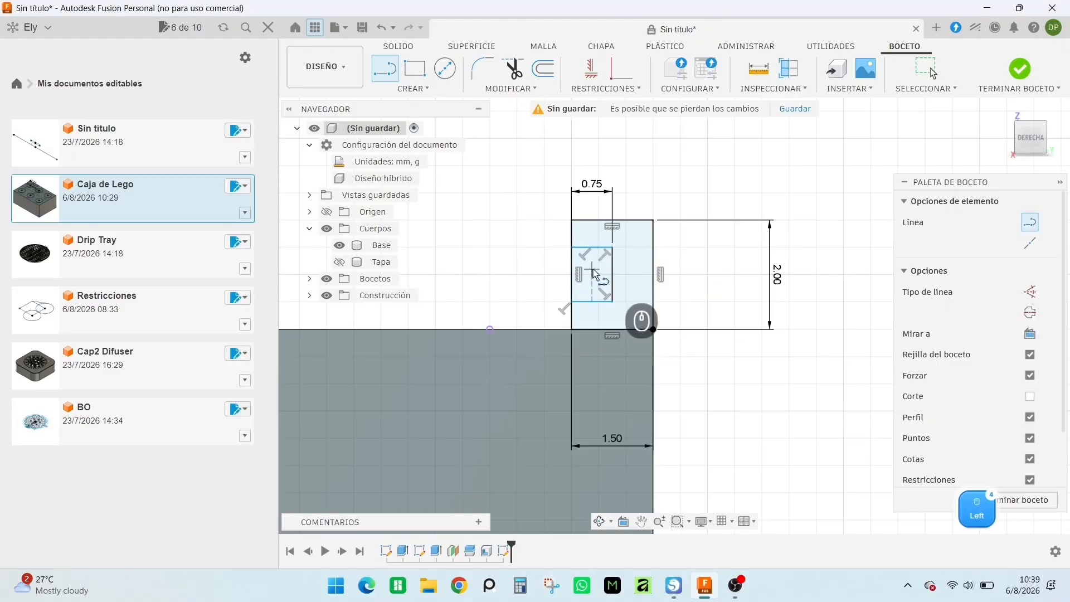
pyautogui.rightClick(766, 281)
pyautogui.click(856, 289)
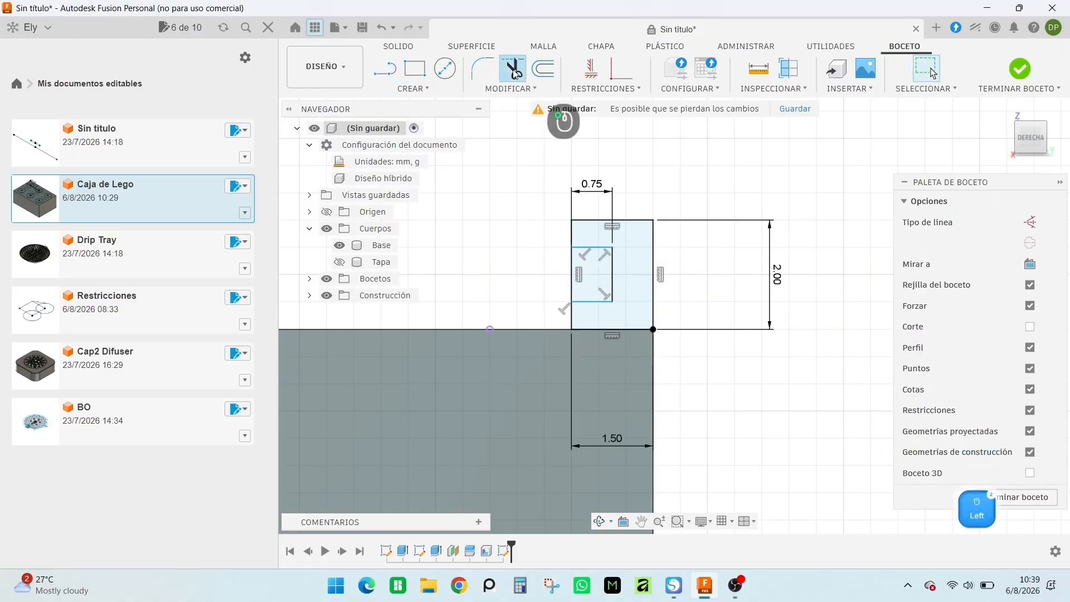
pyautogui.click(574, 269)
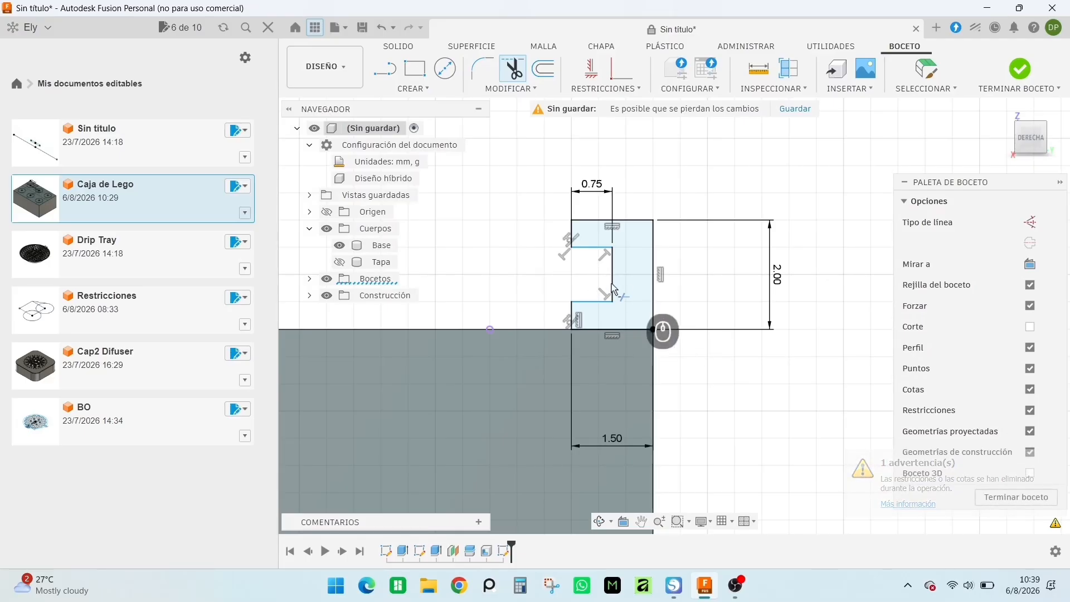
# - Fillet the notch's two inner corners with a 0.19 mm radius and finish the sketch
pyautogui.click(482, 72)
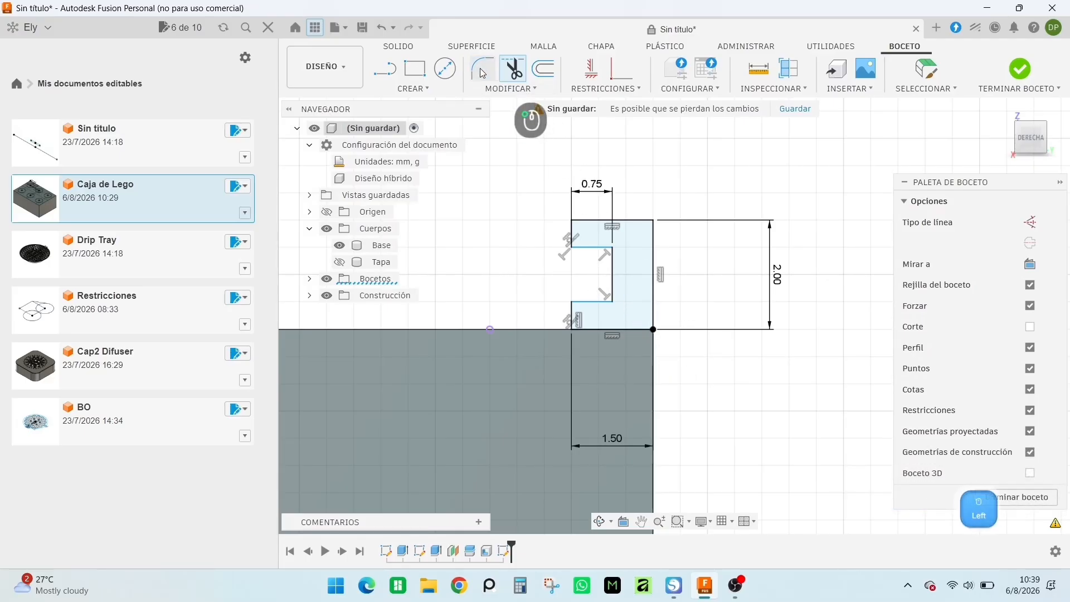
pyautogui.click(613, 302)
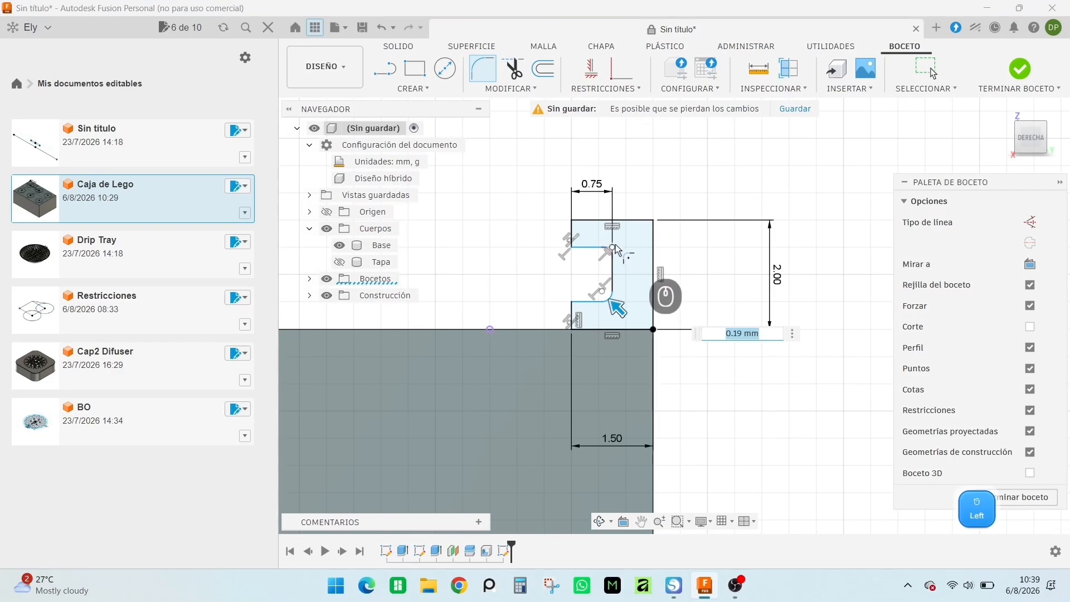
pyautogui.click(613, 248)
pyautogui.rightClick(709, 311)
pyautogui.click(722, 321)
pyautogui.moveTo(726, 341); pyautogui.dragTo(736, 356, button='right')
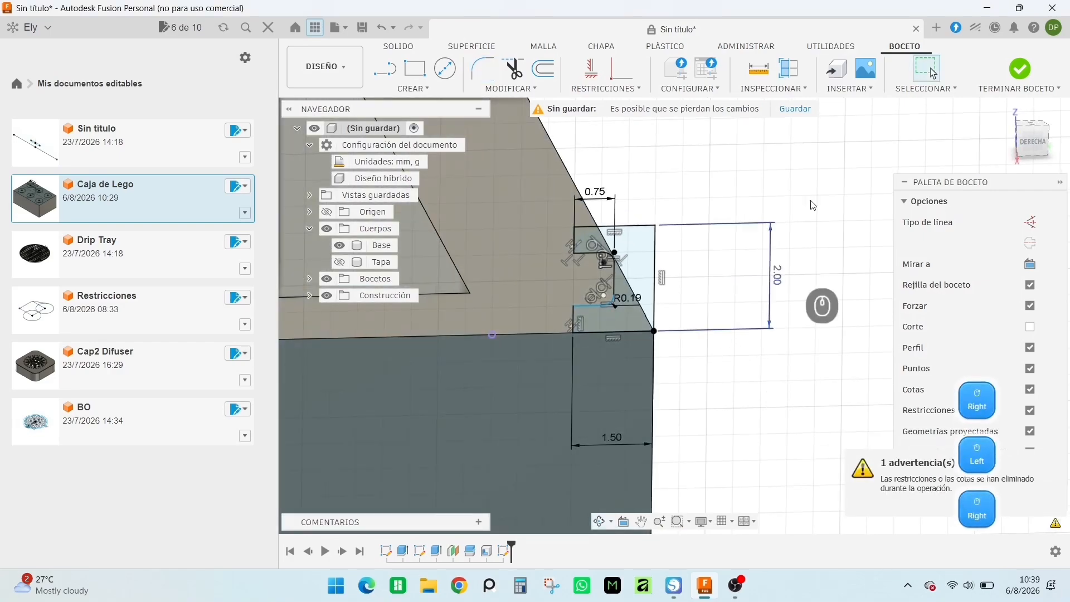
pyautogui.click(1020, 69)
# - Sweep the notched profile along the inner rim edge around three sides of the Base, perpendicular and joined to the body
pyautogui.scroll(3, 784, 328)
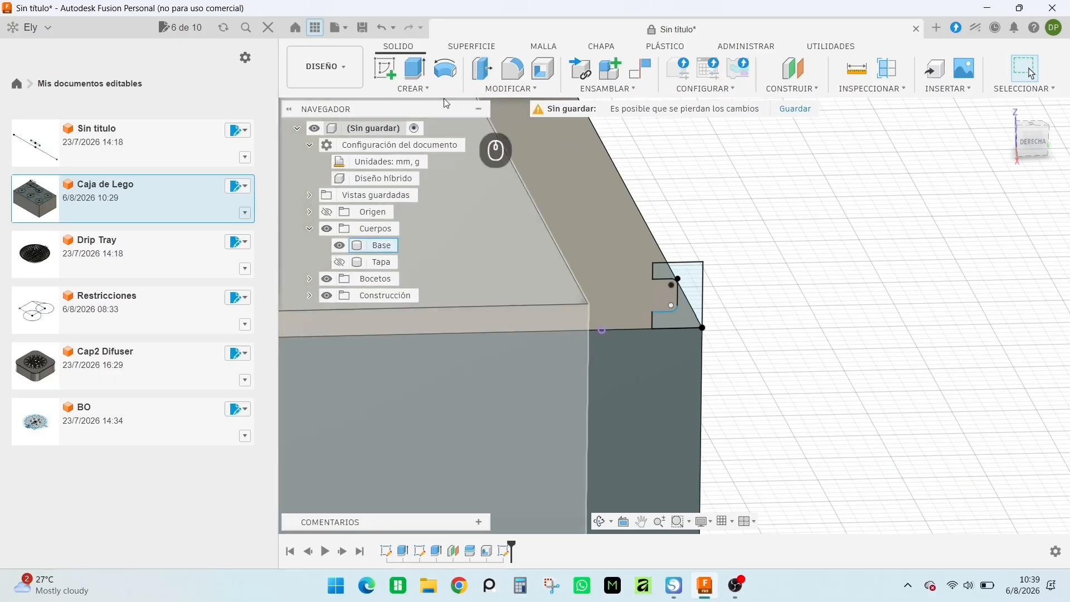
pyautogui.click(419, 88)
pyautogui.click(424, 213)
pyautogui.click(690, 301)
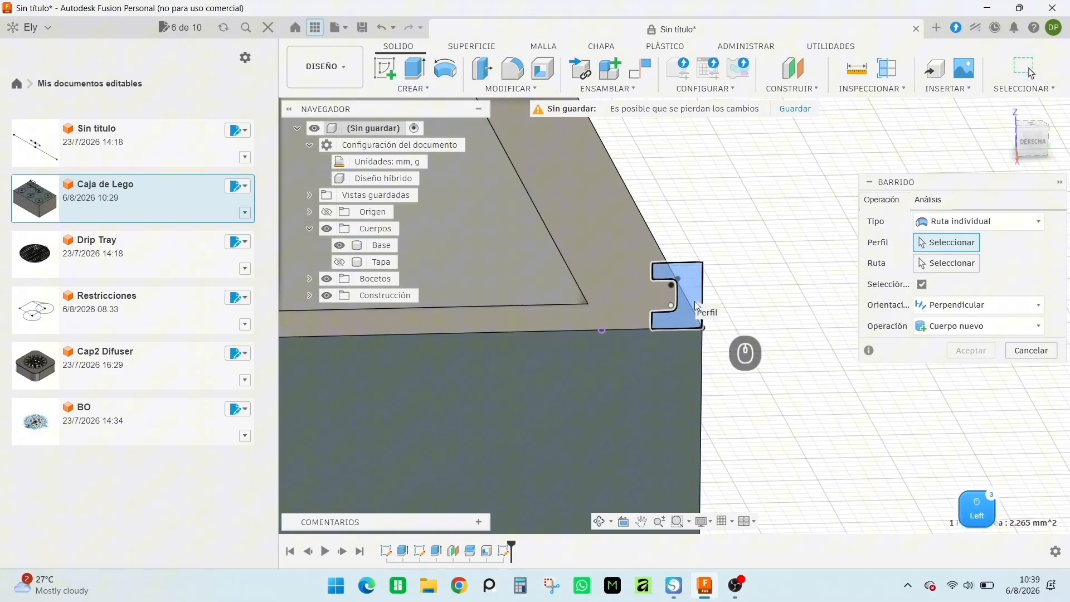
pyautogui.scroll(3, 641, 287)
pyautogui.scroll(3, 602, 277)
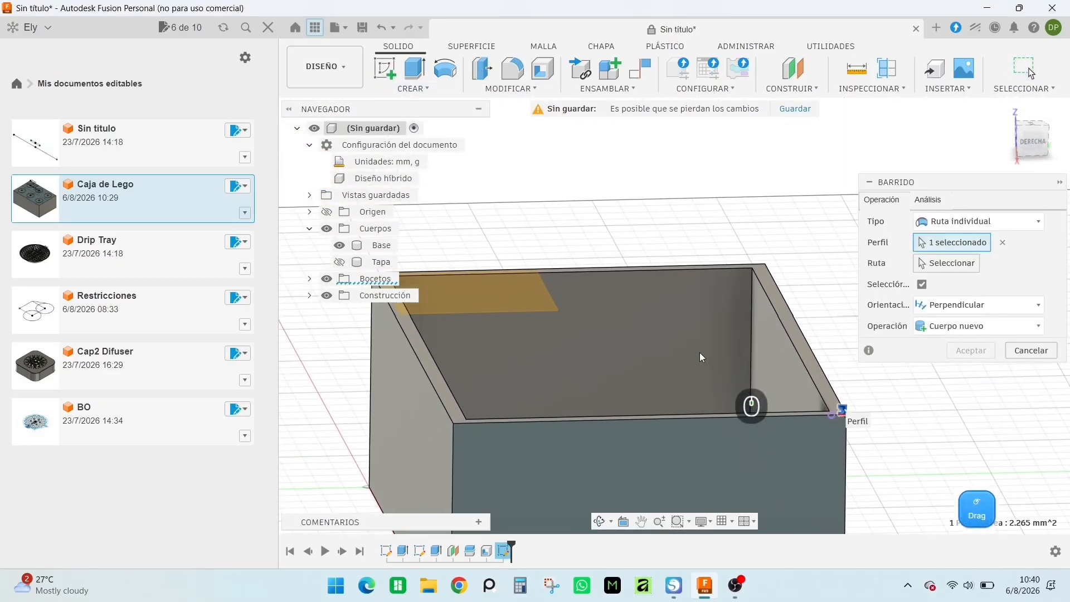
pyautogui.click(727, 269)
pyautogui.click(429, 356)
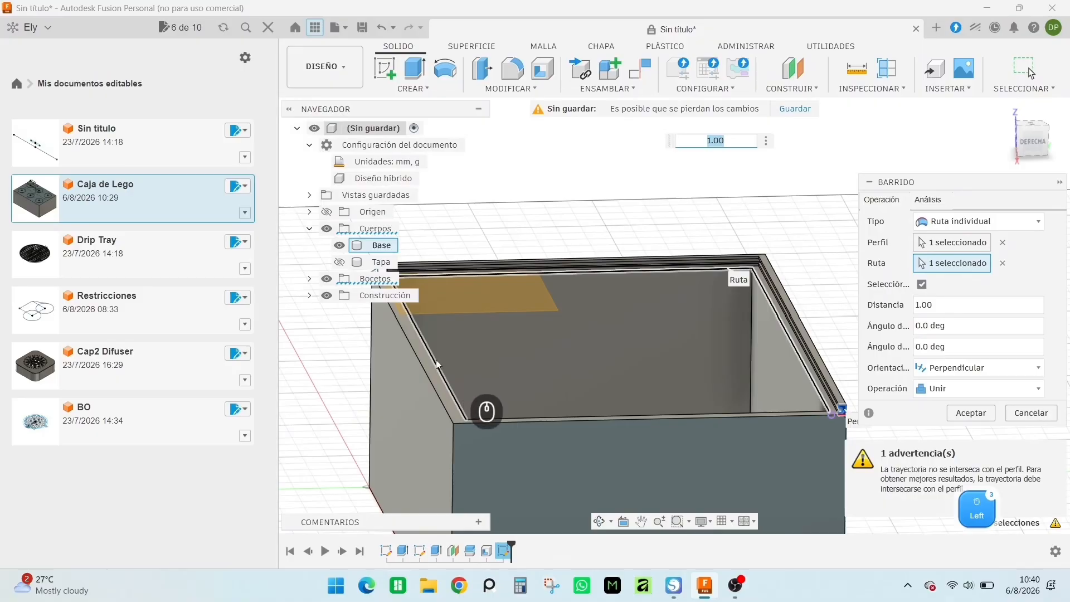
pyautogui.click(971, 416)
# - Examine the swept rail's groove and its corners around the rim of the Base
pyautogui.moveTo(912, 421)
pyautogui.mouseDown(button='right')
pyautogui.moveTo(896, 398)
pyautogui.moveTo(906, 413)
pyautogui.mouseUp(button='right')
pyautogui.scroll(5, 825, 430)
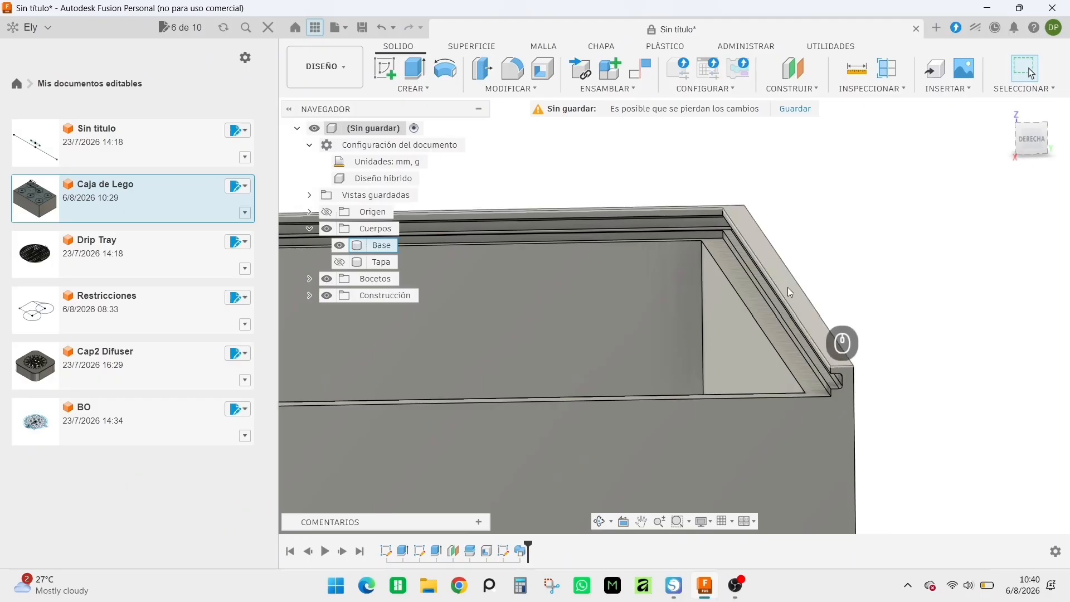
pyautogui.moveTo(832, 240); pyautogui.dragTo(787, 392, button='right')
pyautogui.scroll(-5, 780, 394)
pyautogui.scroll(3, 689, 357)
pyautogui.scroll(5, 730, 366)
pyautogui.scroll(2, 626, 328)
pyautogui.scroll(2, 632, 395)
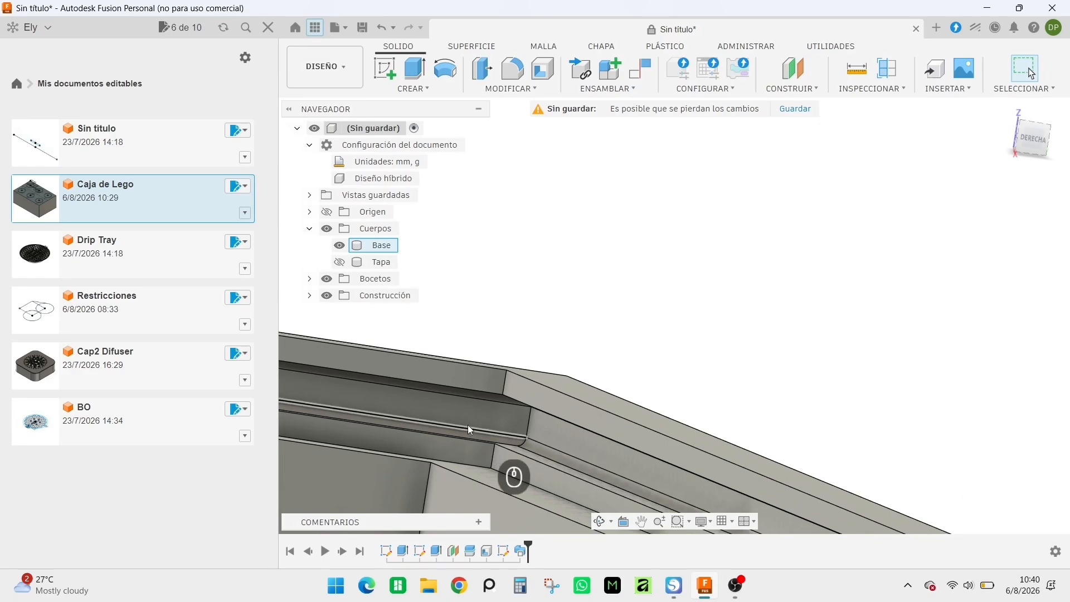
pyautogui.scroll(-10, 559, 454)
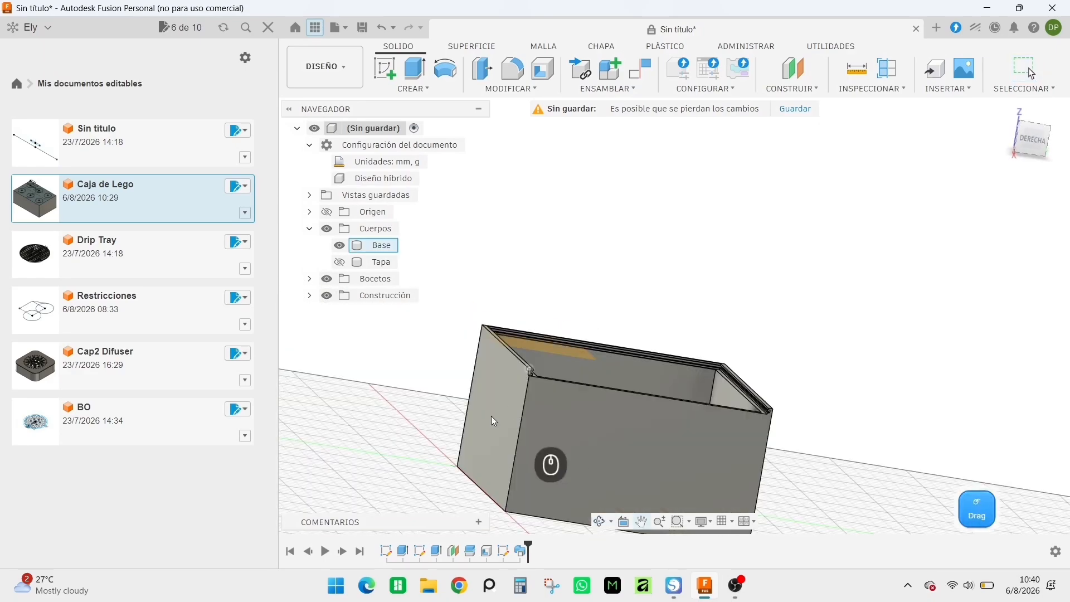
# - Try to offset the rail's end face by 3 mm at the open side of the Base, and undo the offset
pyautogui.moveTo(491, 416); pyautogui.dragTo(437, 436, button='right')
pyautogui.scroll(6, 449, 437)
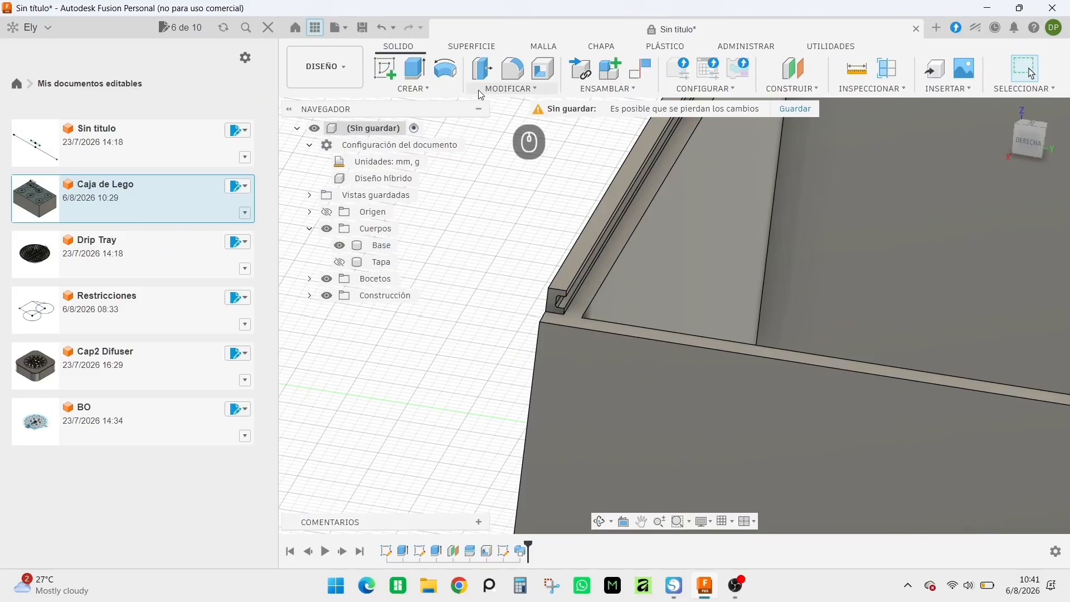
pyautogui.click(513, 69)
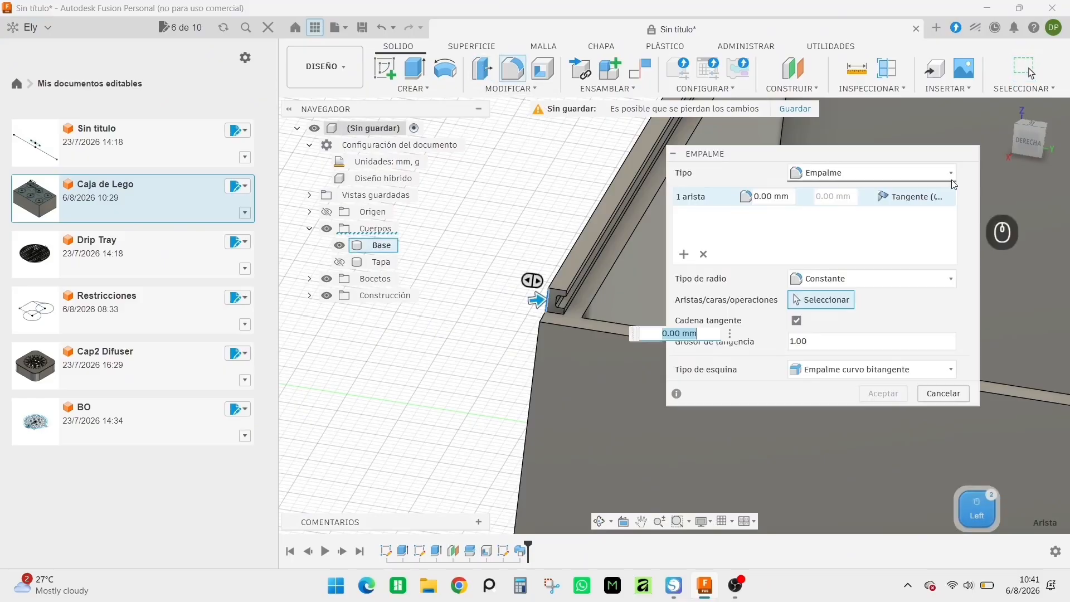
pyautogui.click(942, 392)
pyautogui.click(484, 69)
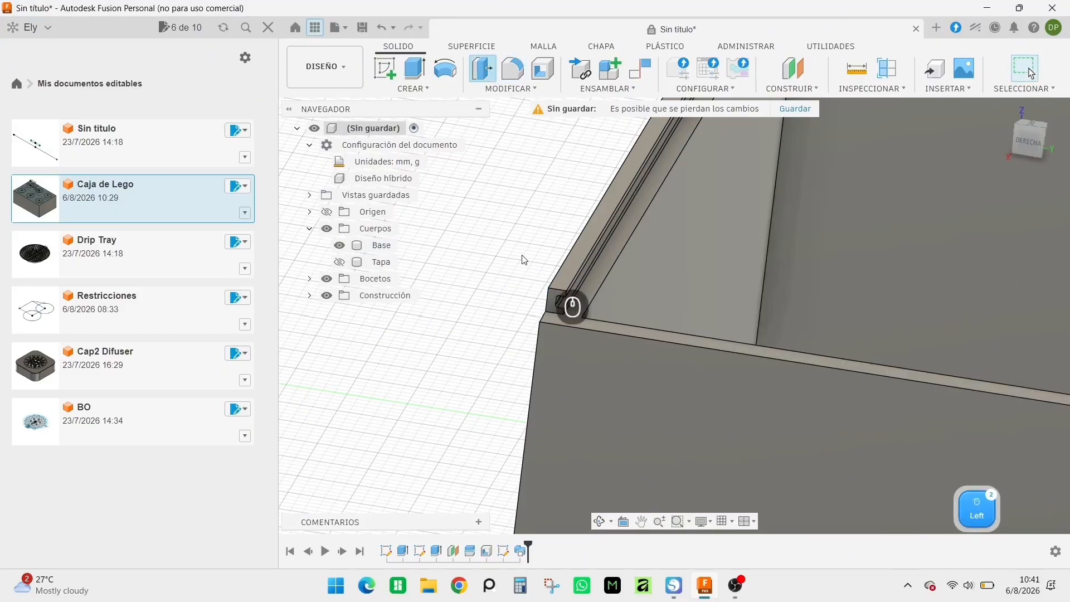
pyautogui.click(553, 306)
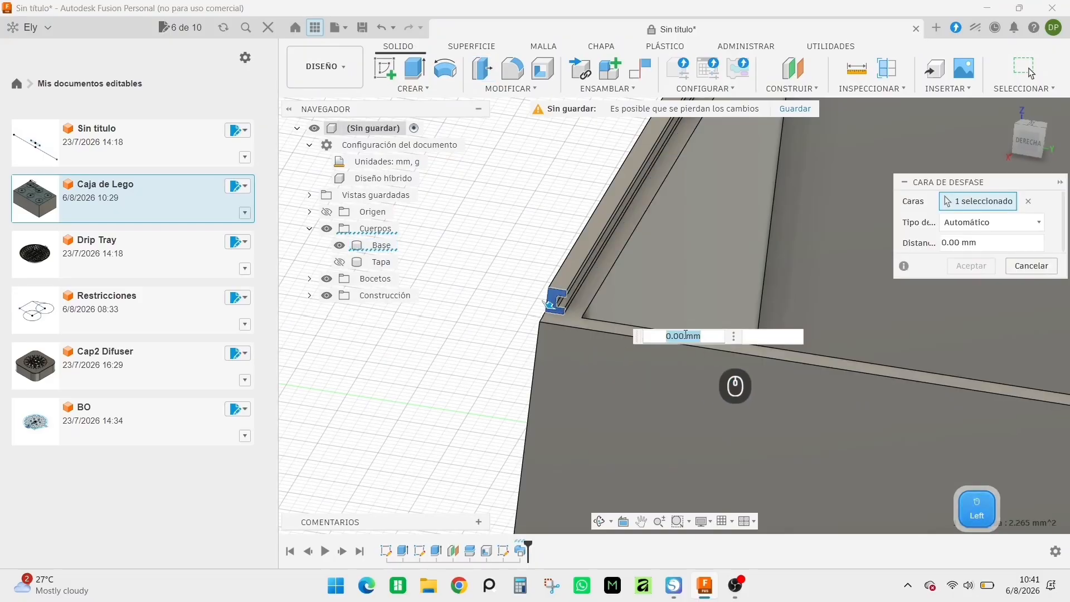
pyautogui.write('3')
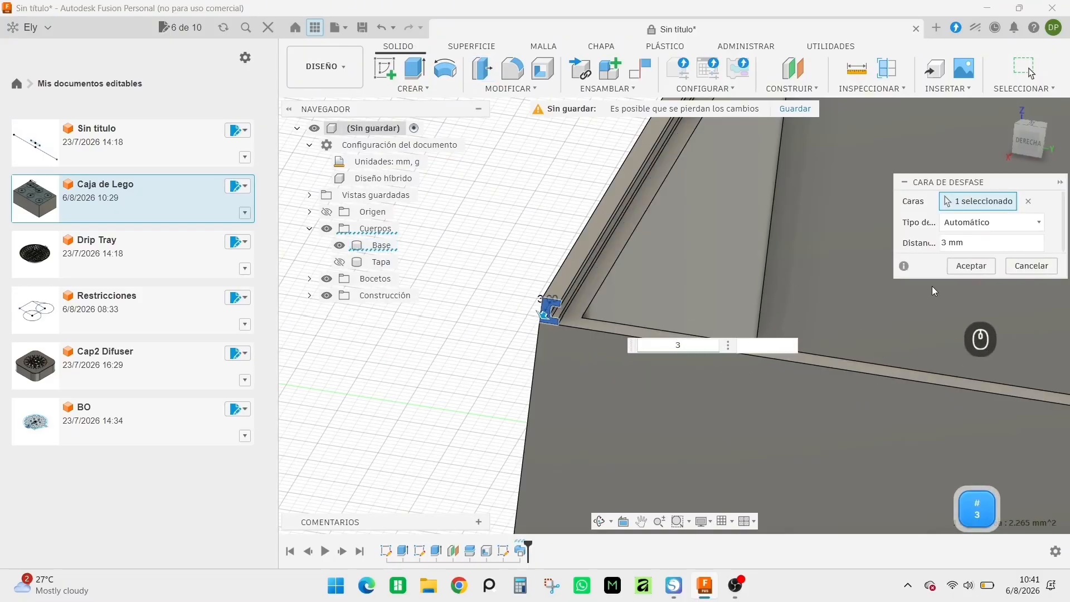
pyautogui.click(955, 266)
pyautogui.scroll(-2, 711, 349)
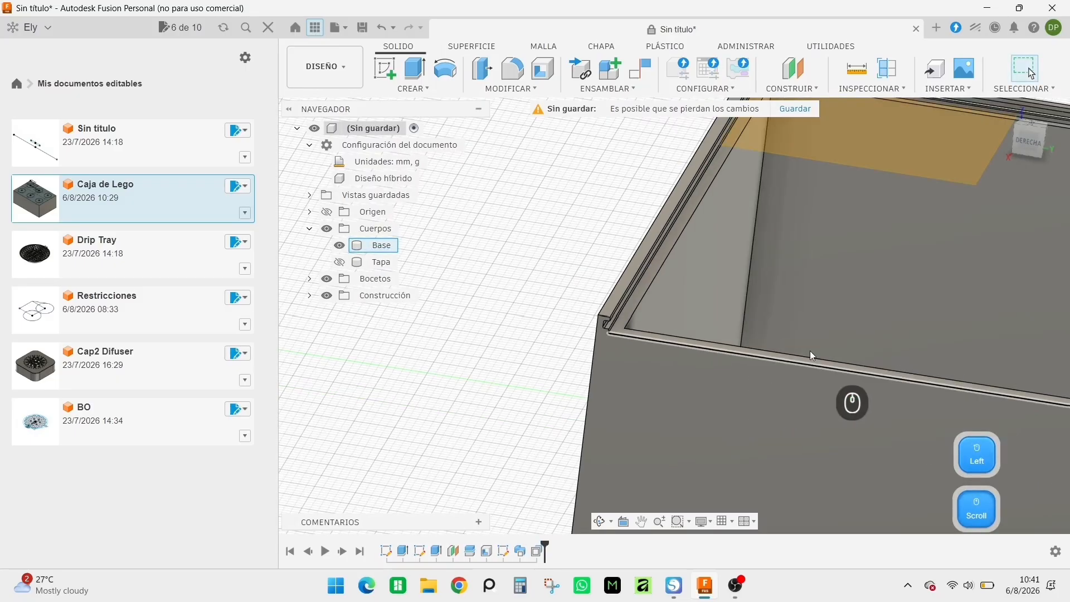
pyautogui.scroll(-5, 825, 351)
pyautogui.moveTo(901, 333); pyautogui.dragTo(831, 323, button='middle')
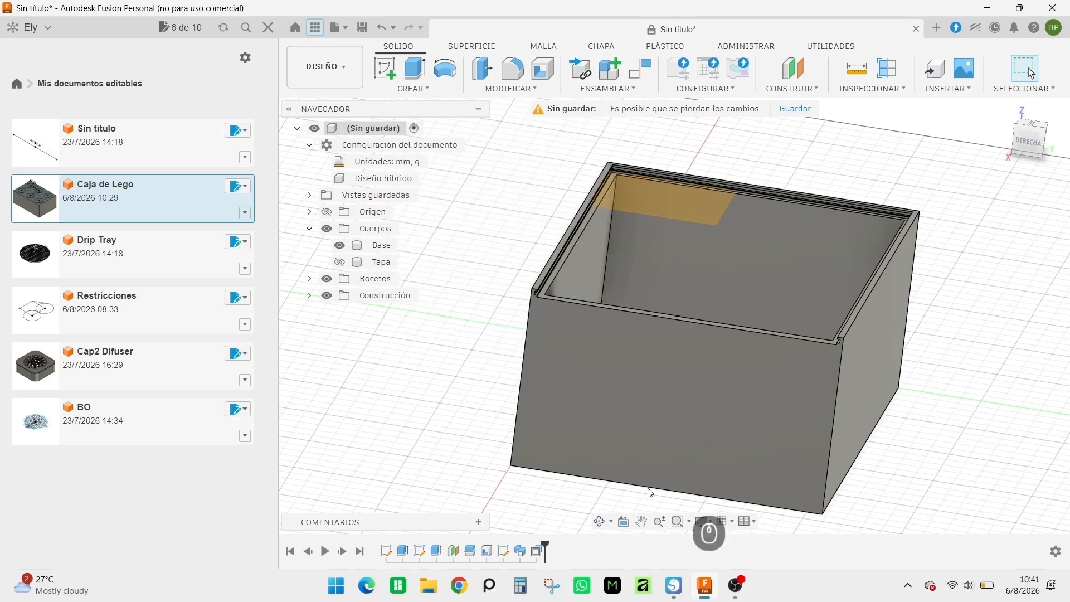
pyautogui.rightClick(532, 391)
pyautogui.click(570, 446)
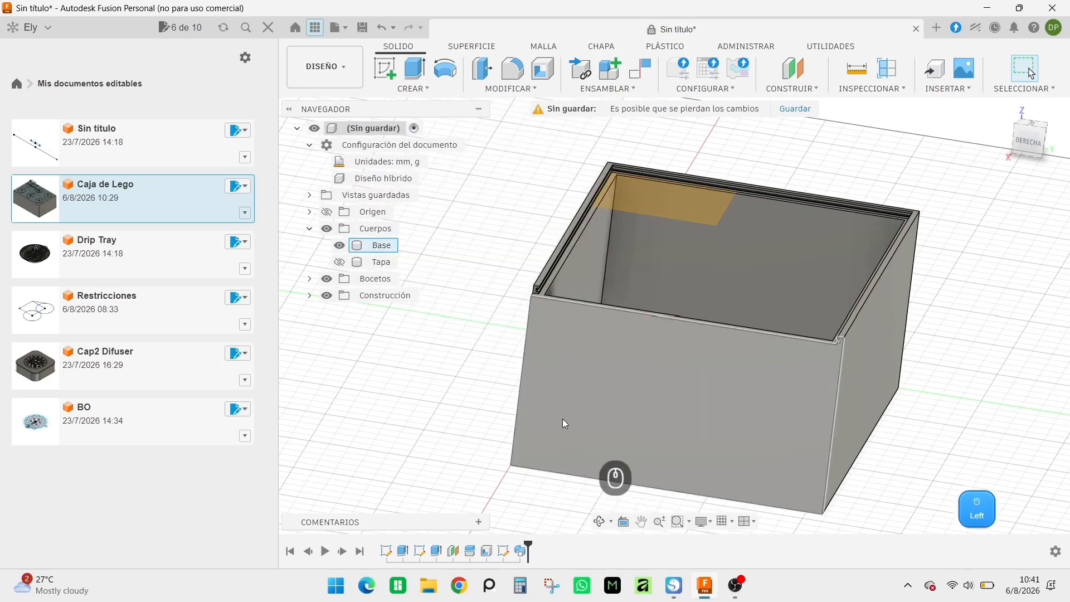
# - Offset the rail's end face at the open side of the Base by -3 mm
pyautogui.scroll(5, 538, 290)
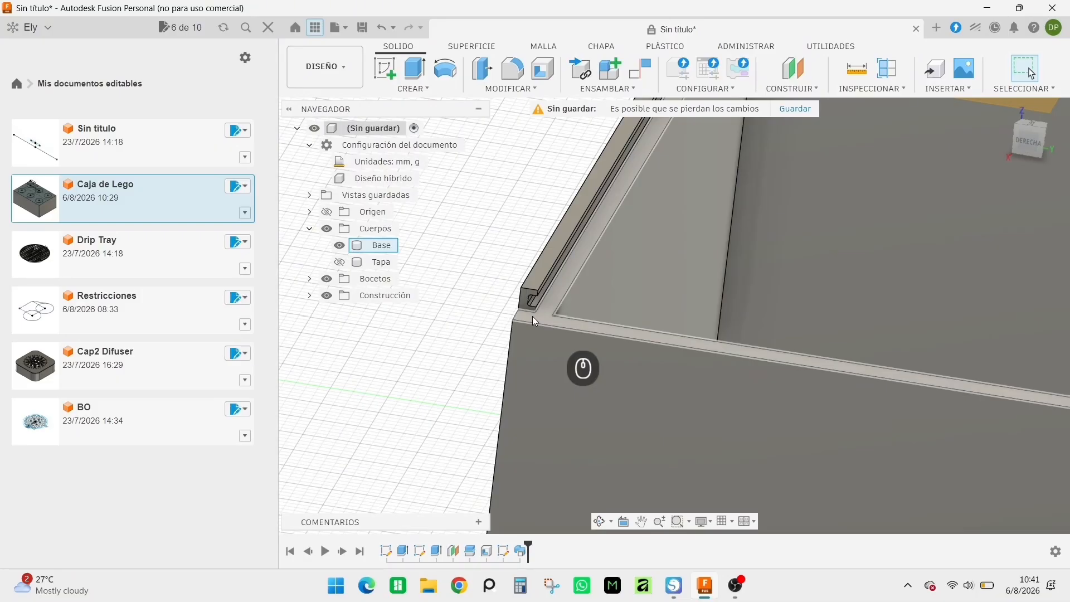
pyautogui.click(483, 68)
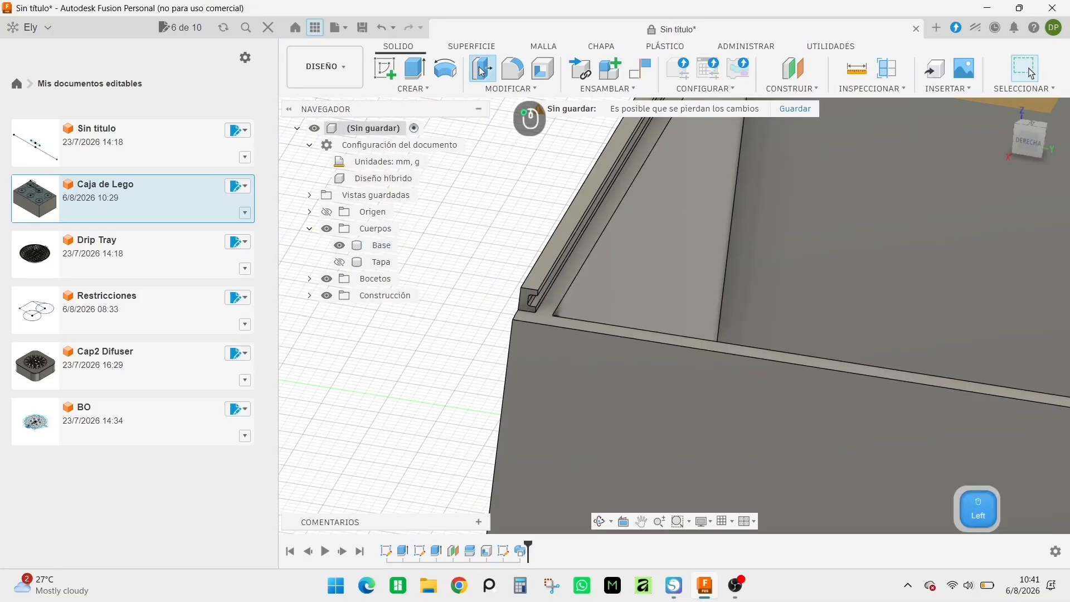
pyautogui.click(527, 305)
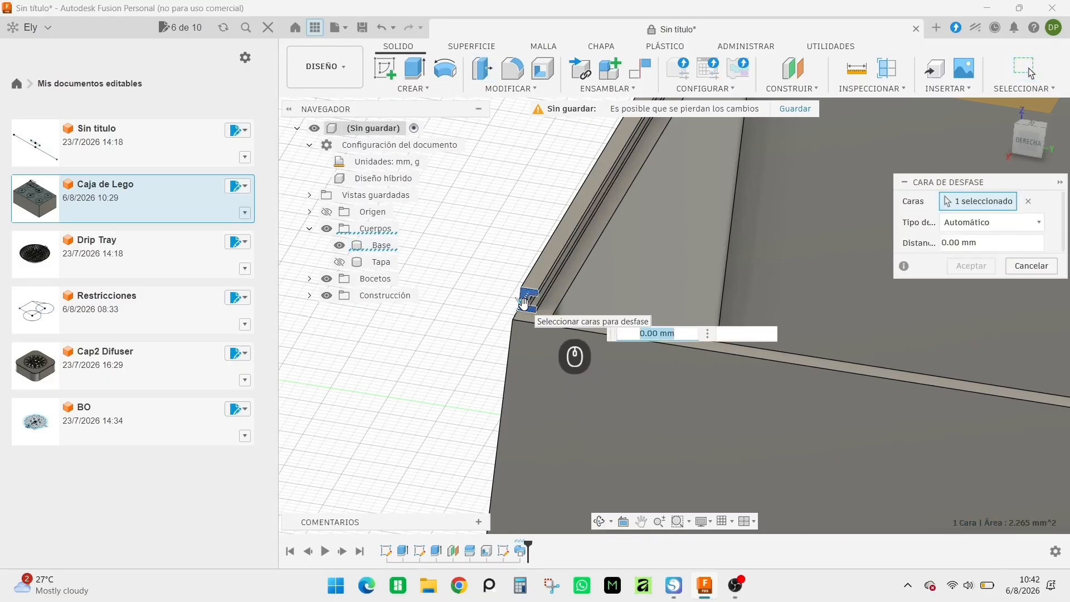
pyautogui.write('-3')
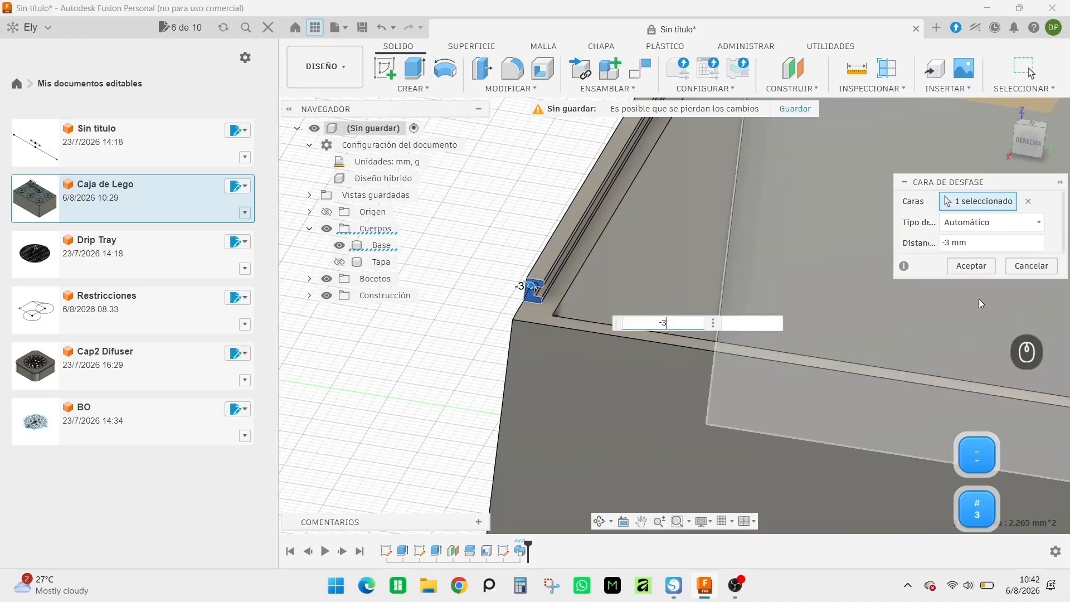
pyautogui.click(971, 266)
# - Show the sketches and cut the notched rail profile by extruding it -6 mm at the other rail end
pyautogui.scroll(2, 1008, 419)
pyautogui.scroll(3, 1008, 419)
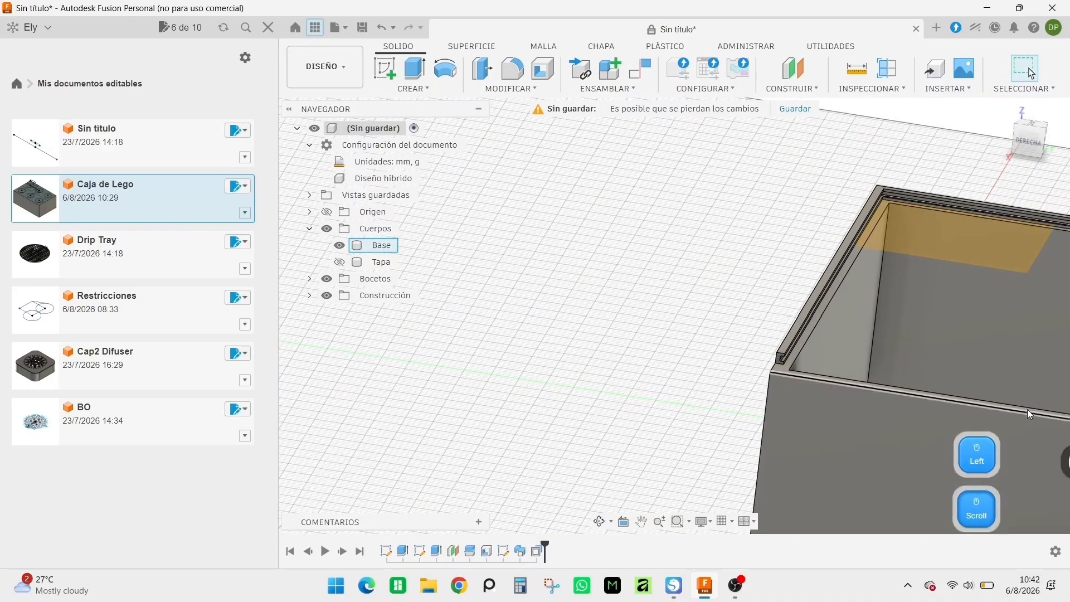
pyautogui.moveTo(1028, 409); pyautogui.dragTo(893, 359, button='middle')
pyautogui.click(310, 280)
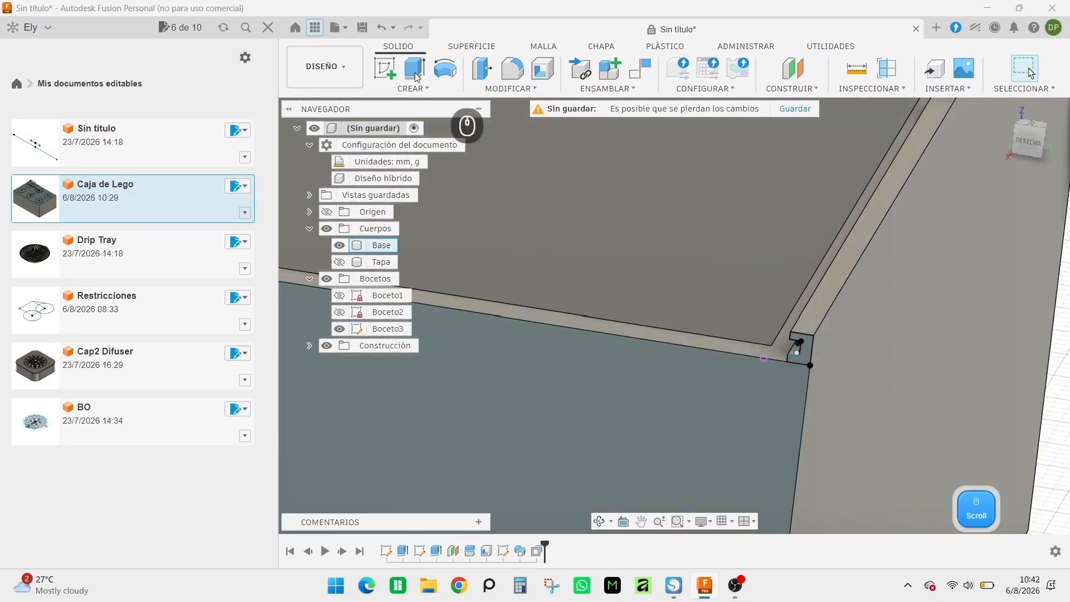
pyautogui.click(414, 69)
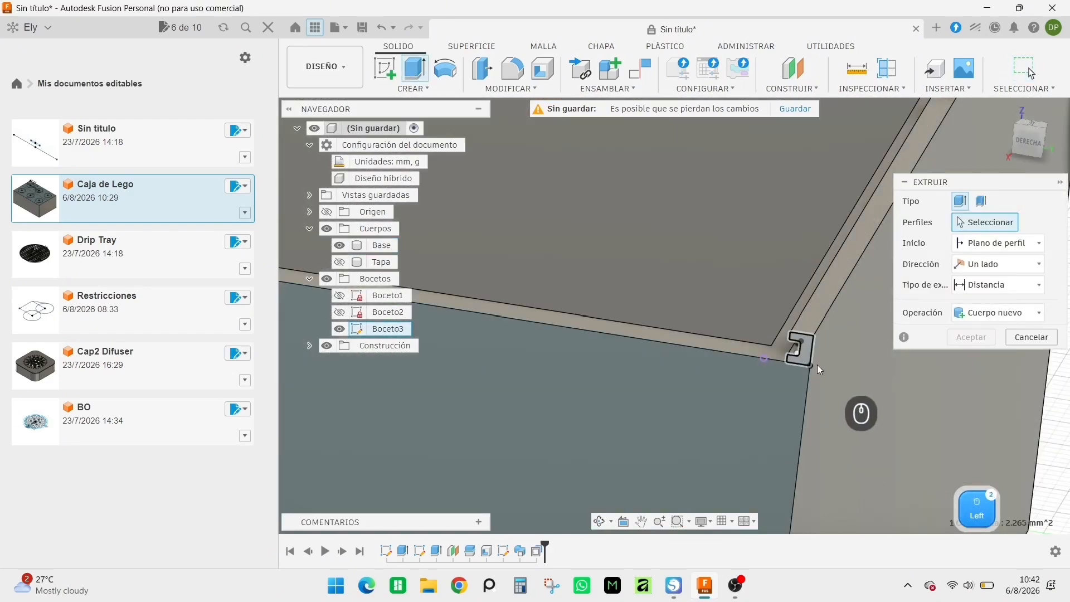
pyautogui.click(801, 353)
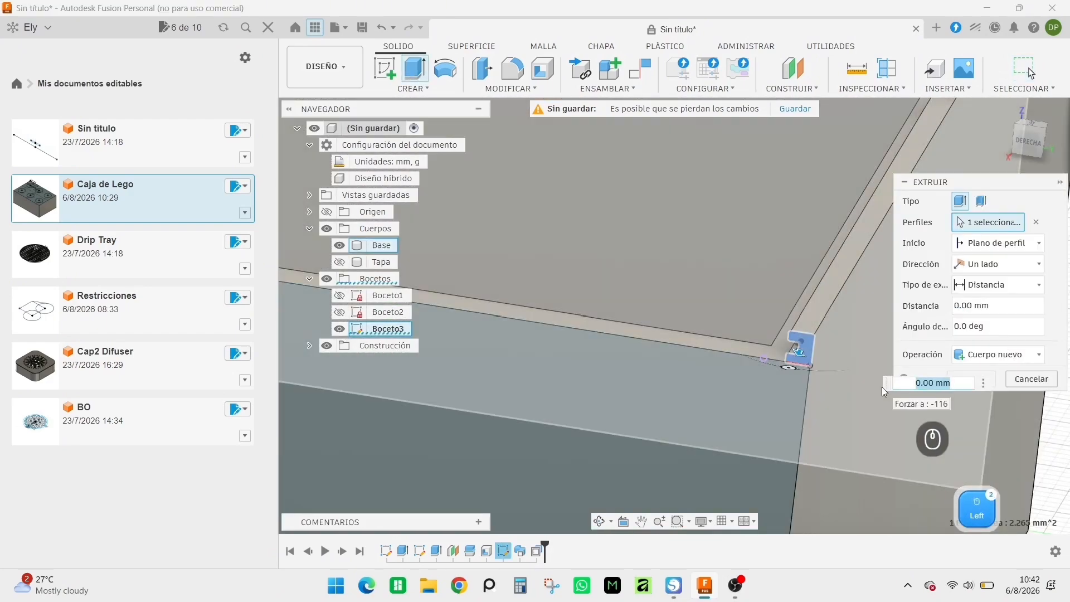
pyautogui.write('-6')
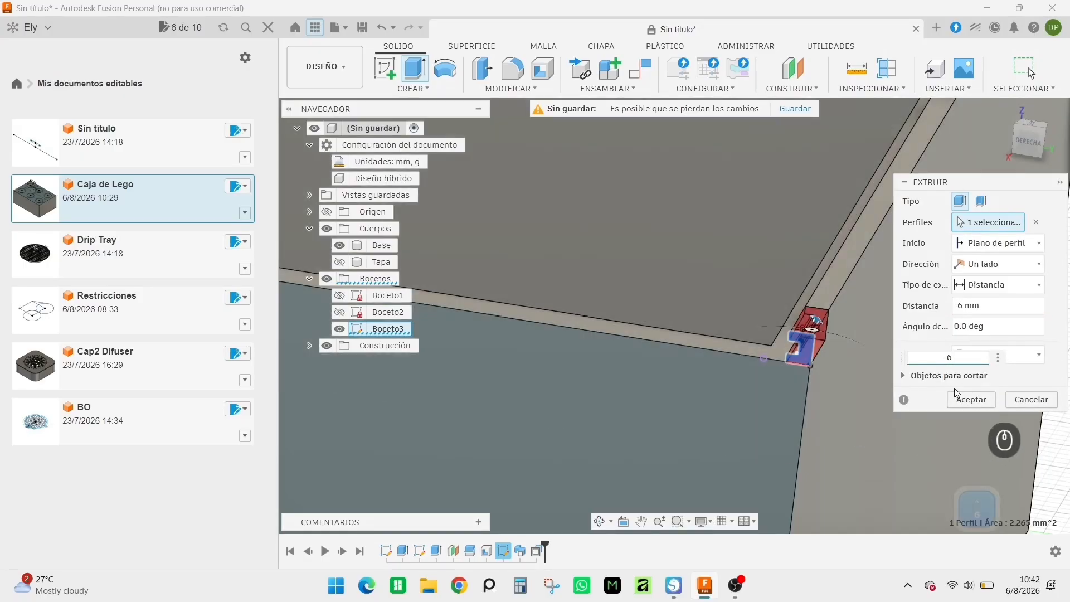
pyautogui.click(970, 399)
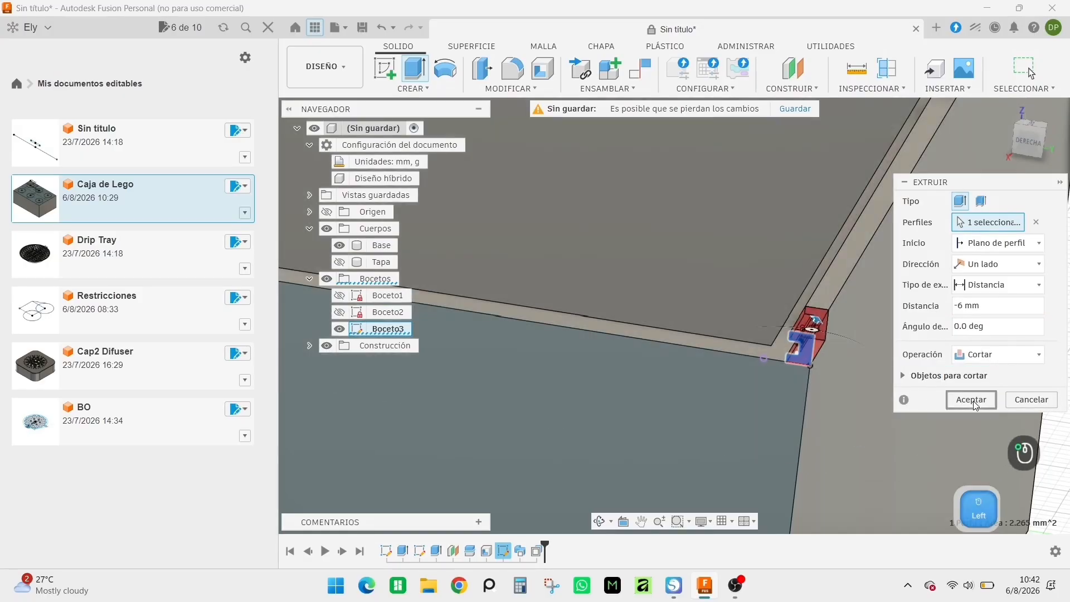
# - Create a sketch on the inner wall of the rail's groove along the side of the Base
pyautogui.scroll(-5, 811, 433)
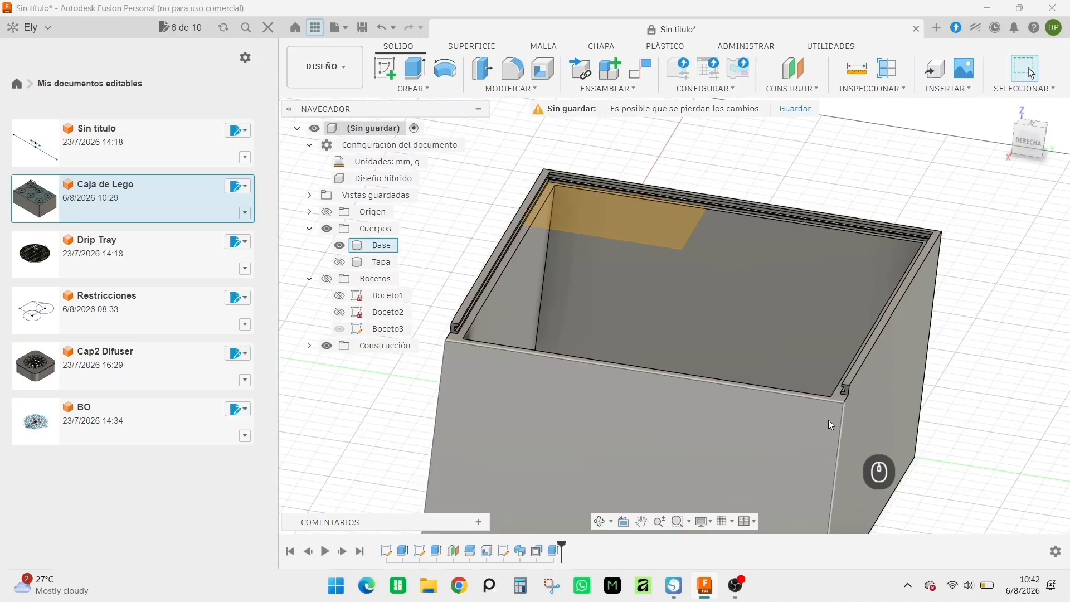
pyautogui.keyDown('shift'); pyautogui.moveTo(902, 459); pyautogui.dragTo(940, 456, button='middle'); pyautogui.keyUp('shift')
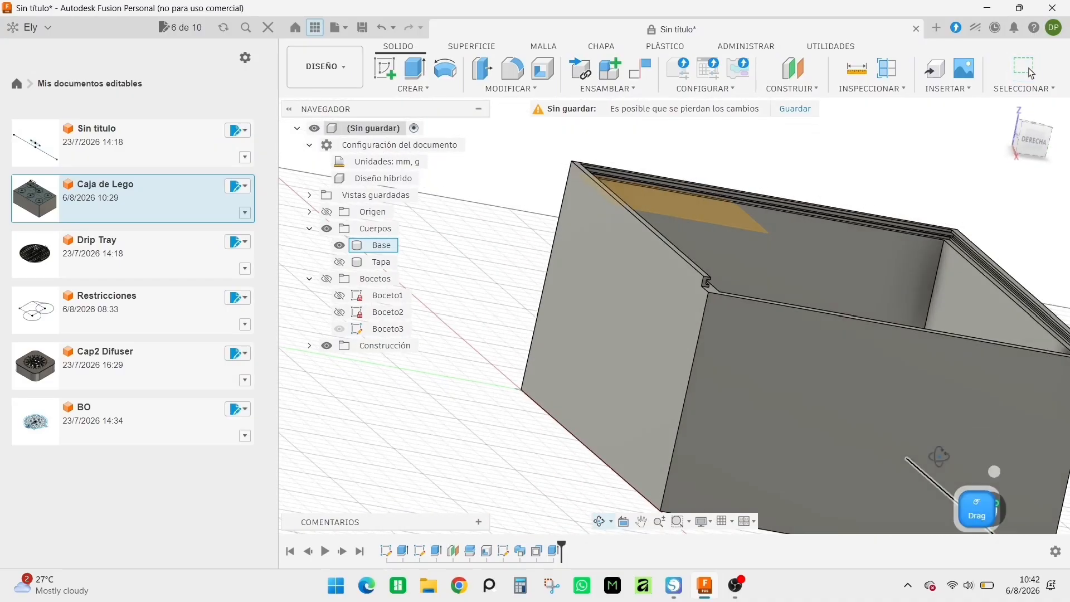
pyautogui.scroll(5, 929, 229)
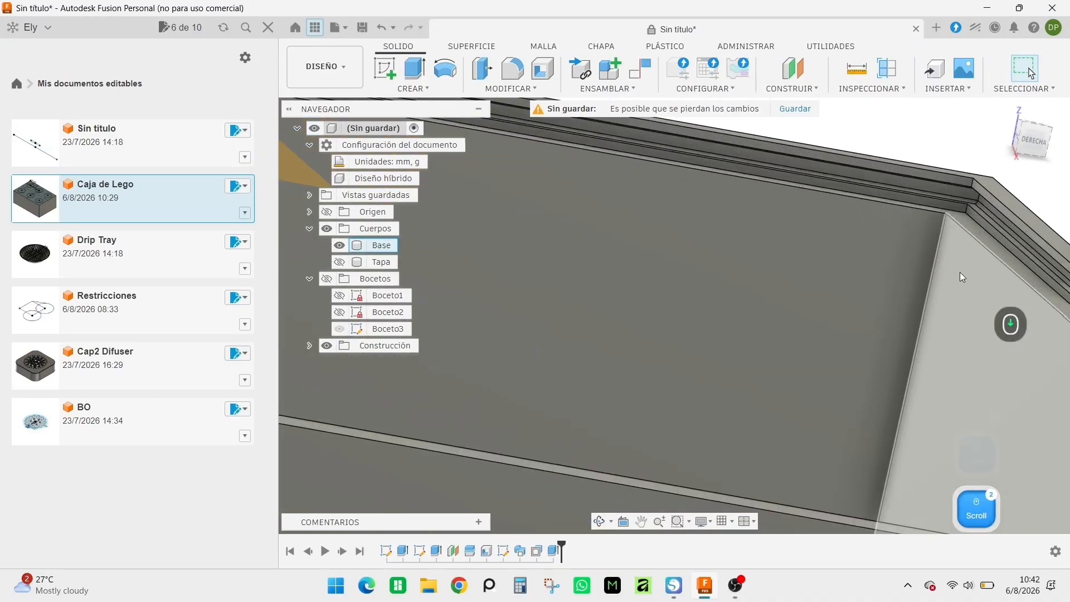
pyautogui.scroll(4, 937, 230)
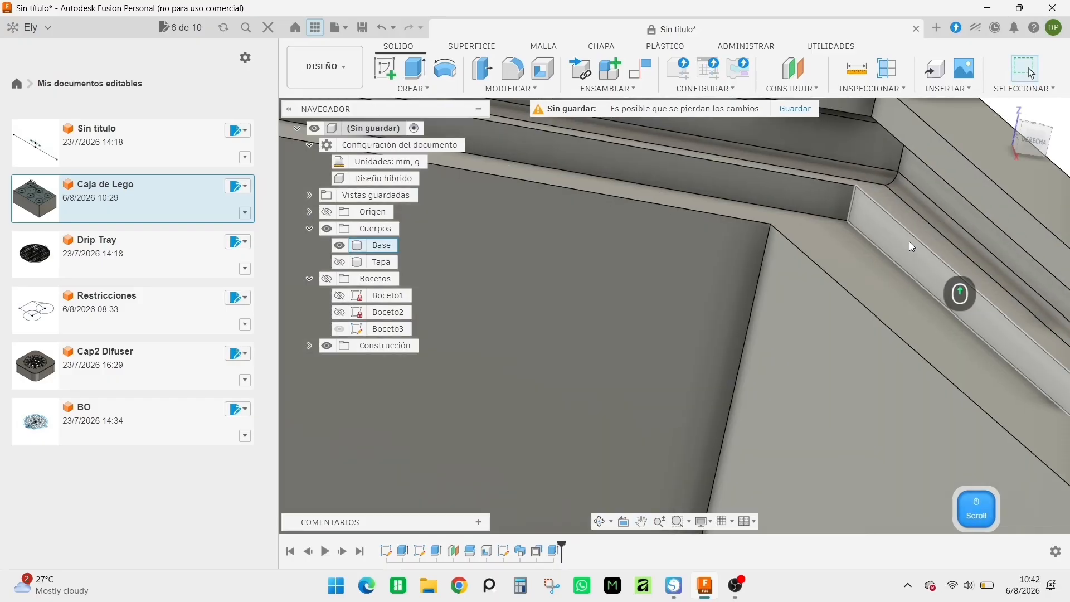
pyautogui.moveTo(838, 340)
pyautogui.keyDown('shift'); pyautogui.mouseDown(button='middle')
pyautogui.moveTo(865, 336)
pyautogui.moveTo(849, 335)
pyautogui.mouseUp(button='middle'); pyautogui.keyUp('shift')
pyautogui.click(385, 68)
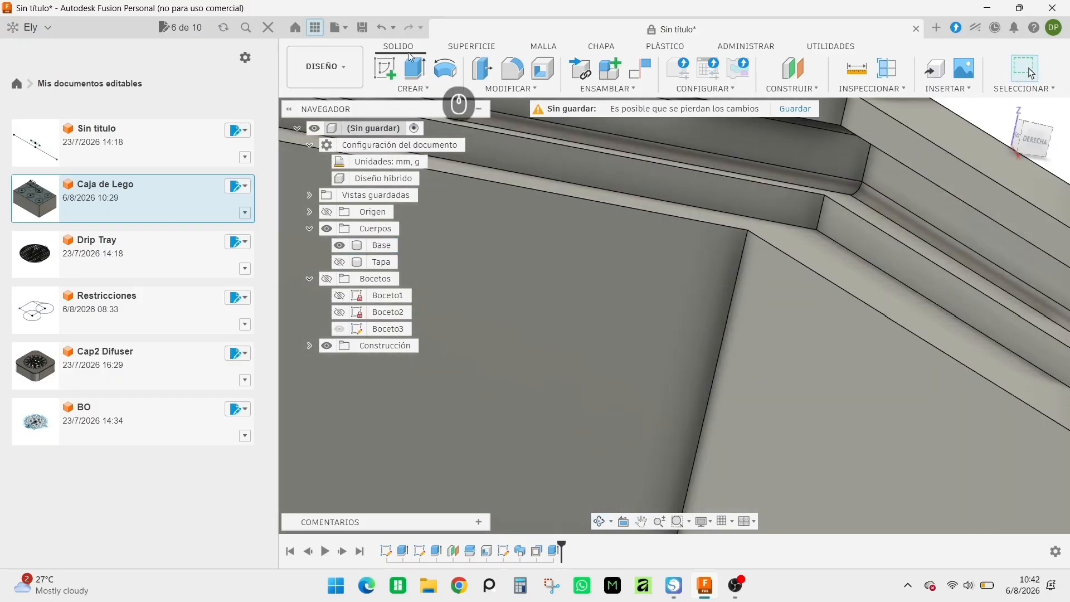
pyautogui.click(908, 194)
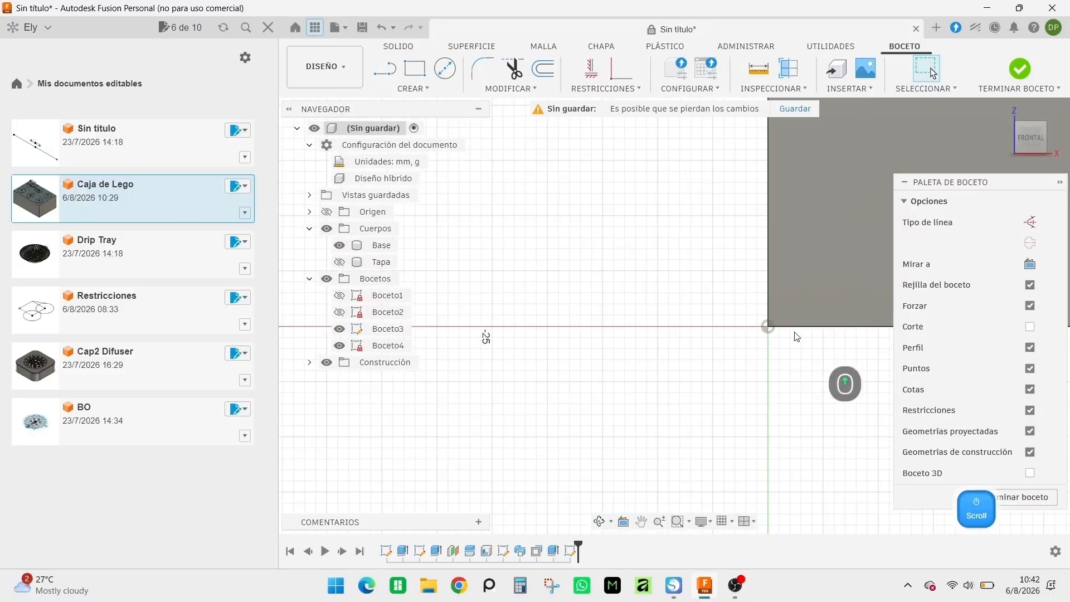
pyautogui.scroll(1, 797, 337)
pyautogui.moveTo(796, 329)
pyautogui.mouseDown(button='middle')
pyautogui.moveTo(667, 341)
pyautogui.moveTo(705, 351)
pyautogui.moveTo(710, 373)
pyautogui.moveTo(805, 324)
pyautogui.moveTo(783, 335)
pyautogui.mouseUp(button='middle')
pyautogui.scroll(2, 781, 336)
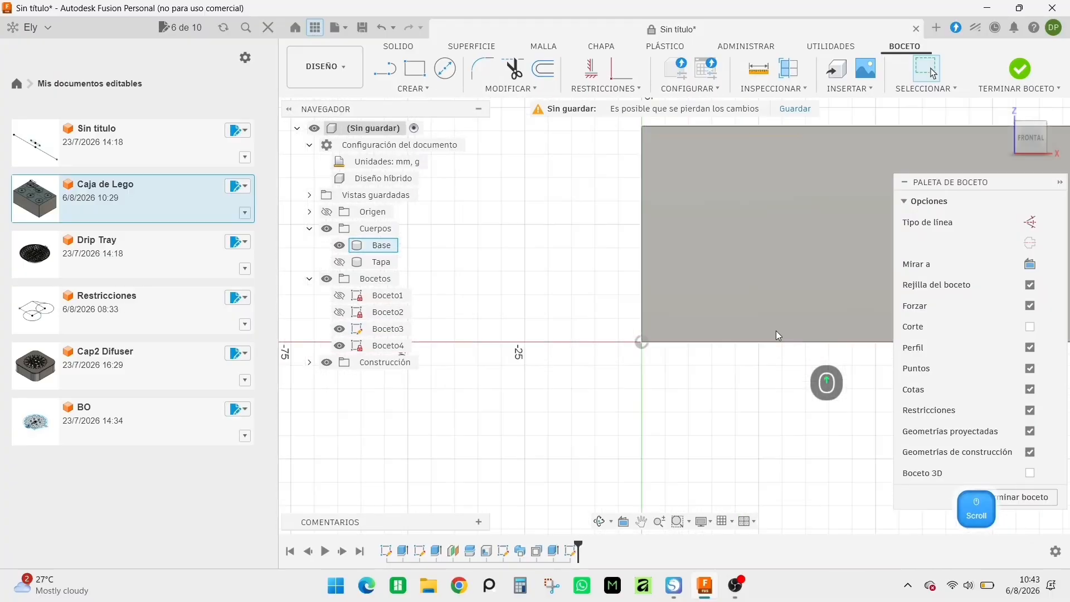
pyautogui.scroll(1, 776, 334)
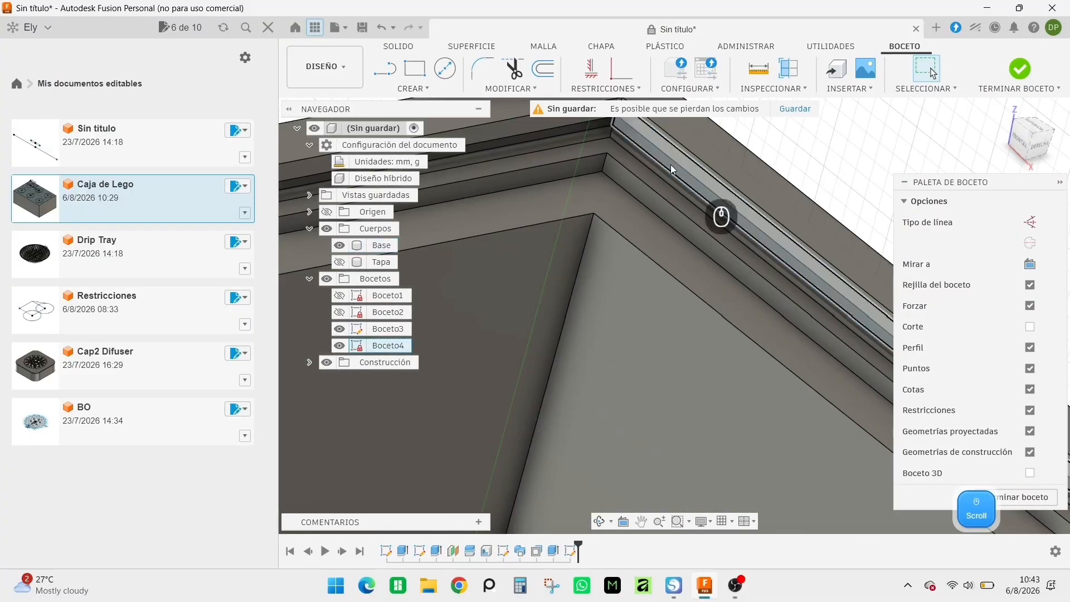
pyautogui.scroll(-2, 670, 167)
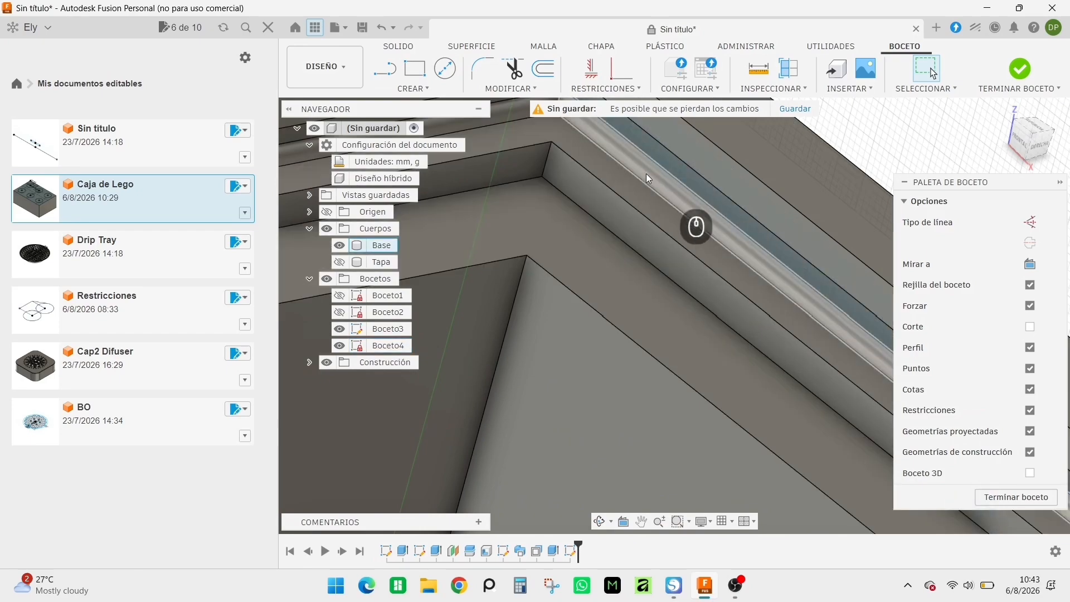
# - Project the groove's inner wall face into the sketch and hide all the bodies
pyautogui.click(654, 162)
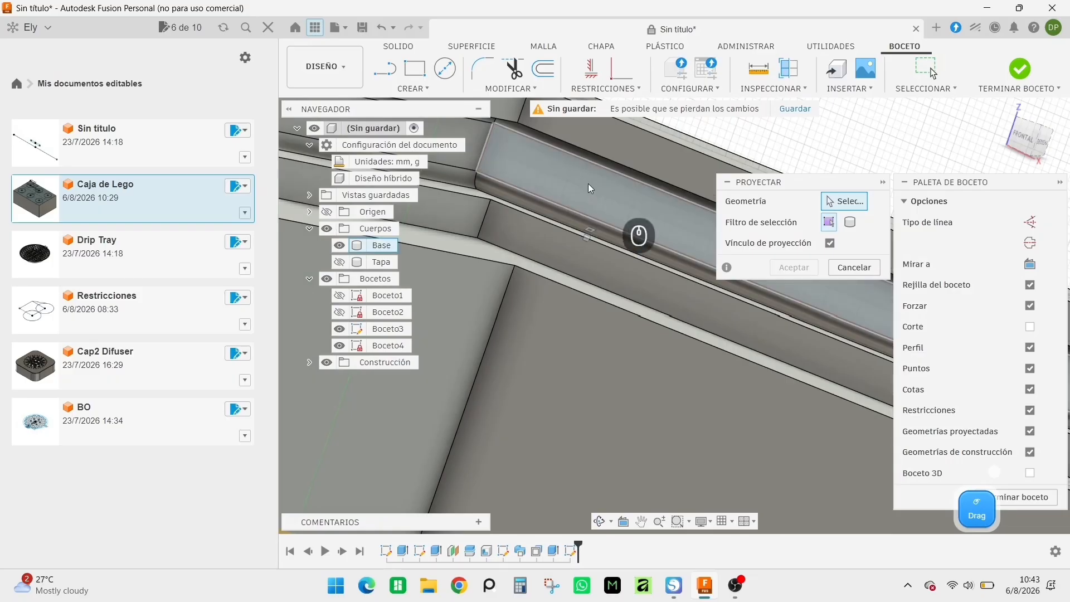
pyautogui.click(588, 183)
pyautogui.click(797, 267)
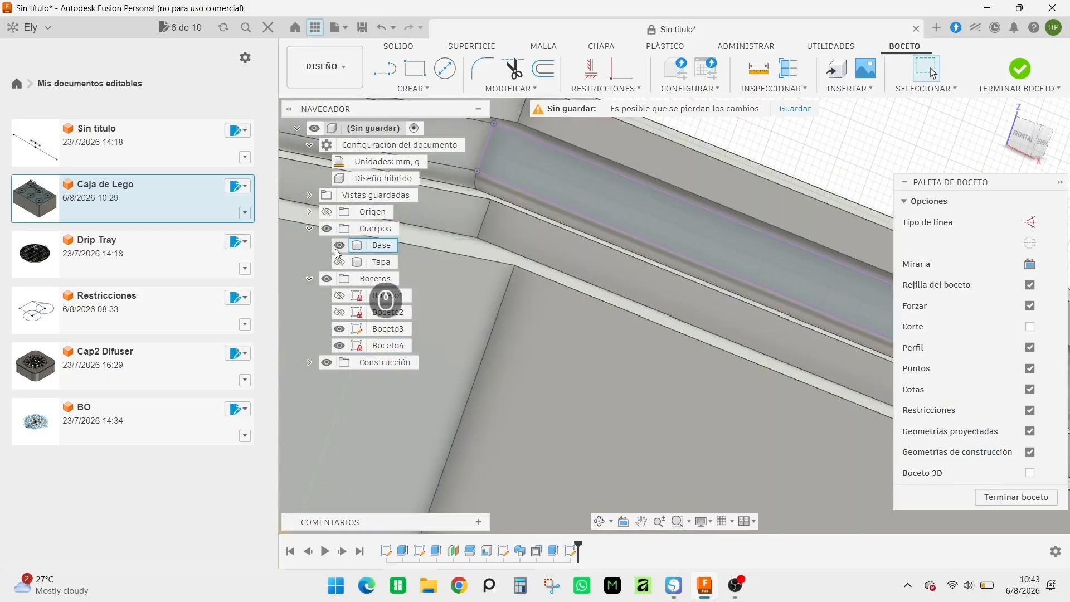
pyautogui.click(327, 229)
pyautogui.scroll(1, 641, 325)
pyautogui.moveTo(707, 315); pyautogui.dragTo(696, 311, button='middle')
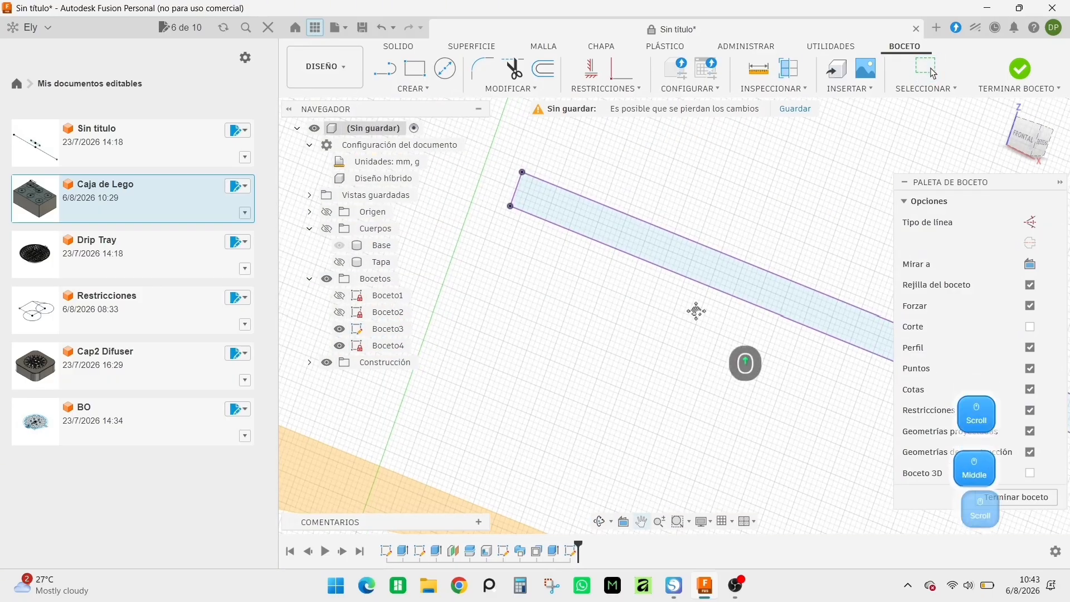
# - Examine the projected groove outline along its length and at its end corner
pyautogui.scroll(3, 697, 312)
pyautogui.scroll(1, 768, 381)
pyautogui.scroll(-5, 549, 323)
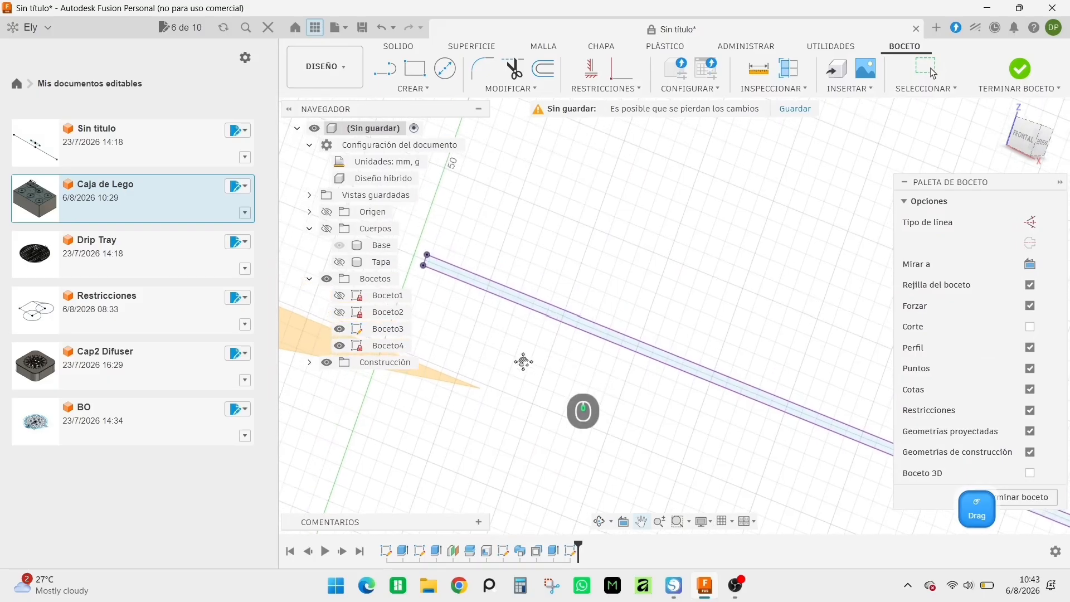
pyautogui.scroll(4, 473, 361)
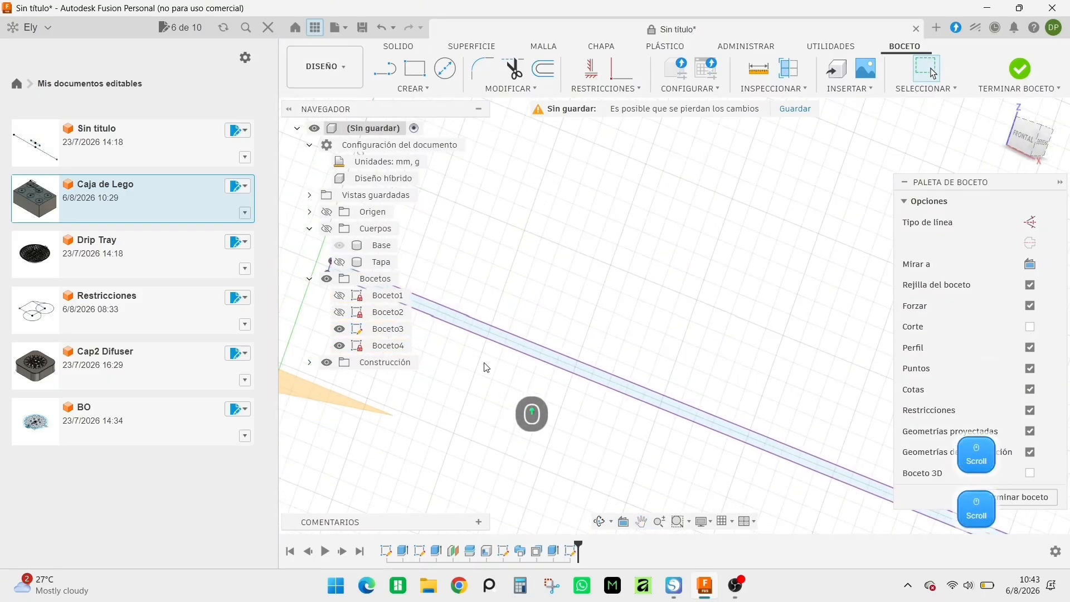
pyautogui.moveTo(501, 372)
pyautogui.mouseDown(button='middle')
pyautogui.moveTo(581, 362)
pyautogui.moveTo(630, 375)
pyautogui.mouseUp(button='middle')
pyautogui.rightClick(630, 374)
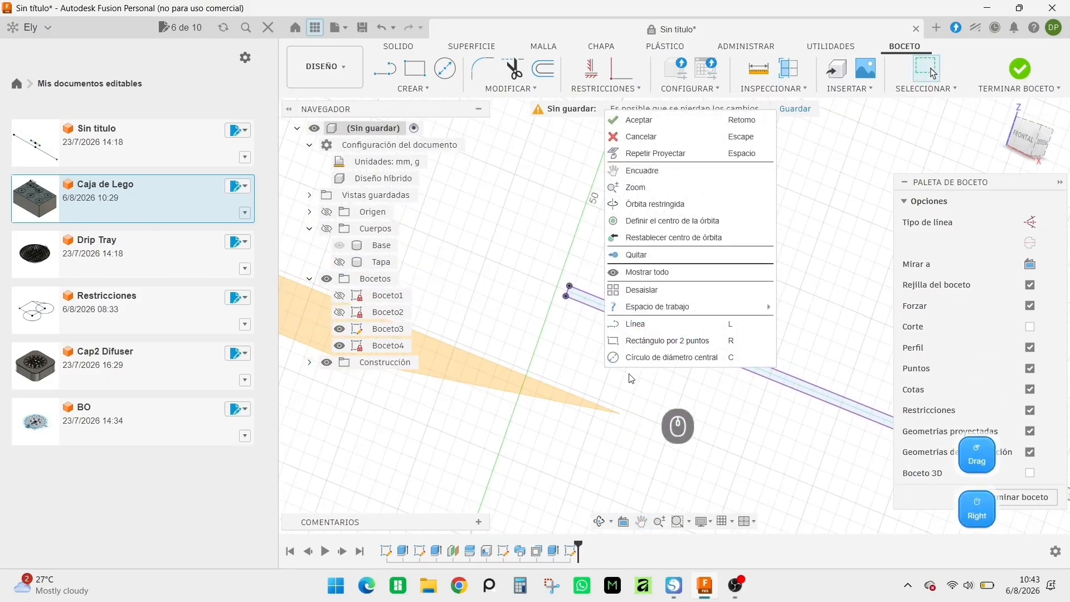
pyautogui.click(647, 123)
pyautogui.scroll(-3, 594, 328)
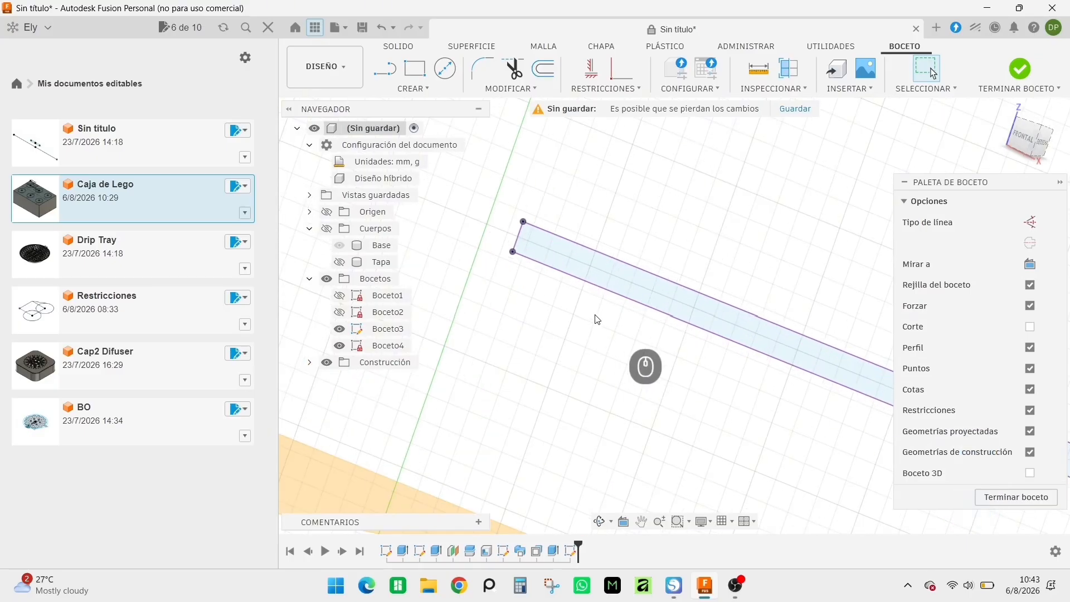
pyautogui.scroll(-3, 590, 316)
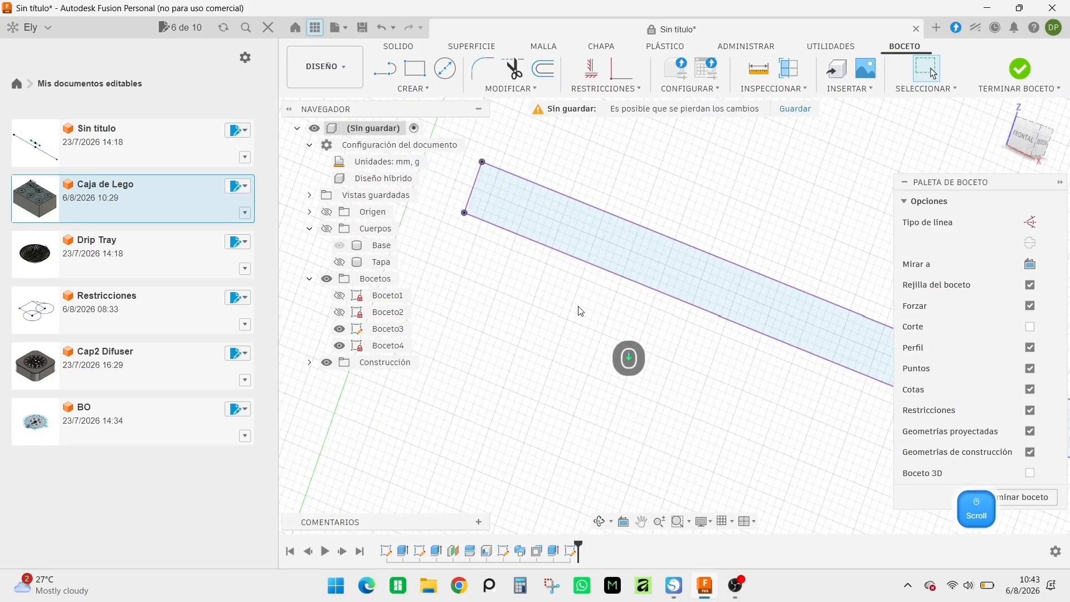
# - Draw a line straight across the projected groove outline near its end corner
pyautogui.click(415, 68)
pyautogui.rightClick(528, 275)
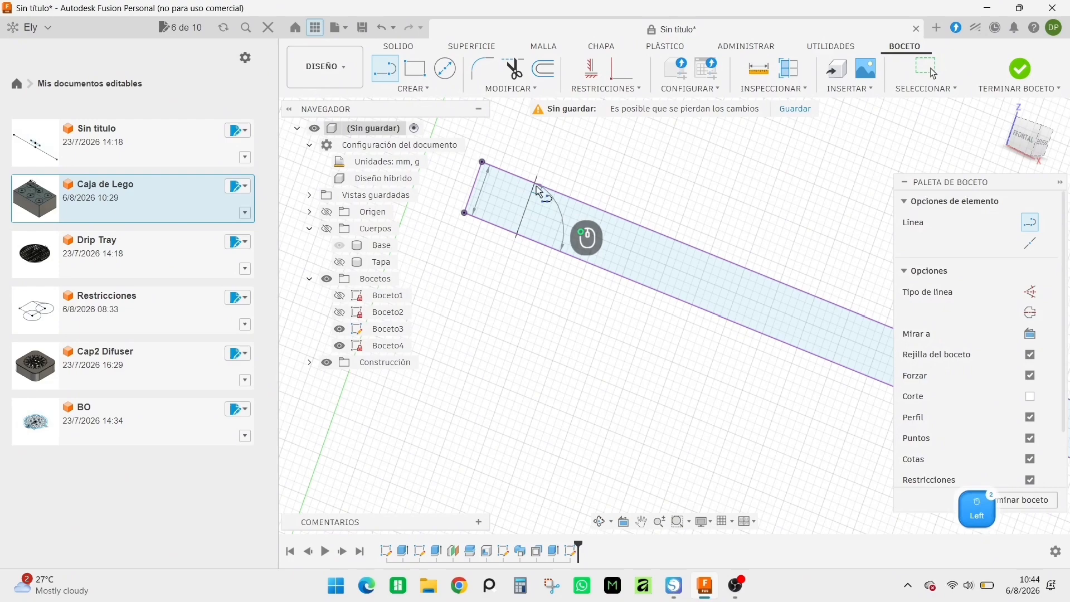
pyautogui.click(534, 183)
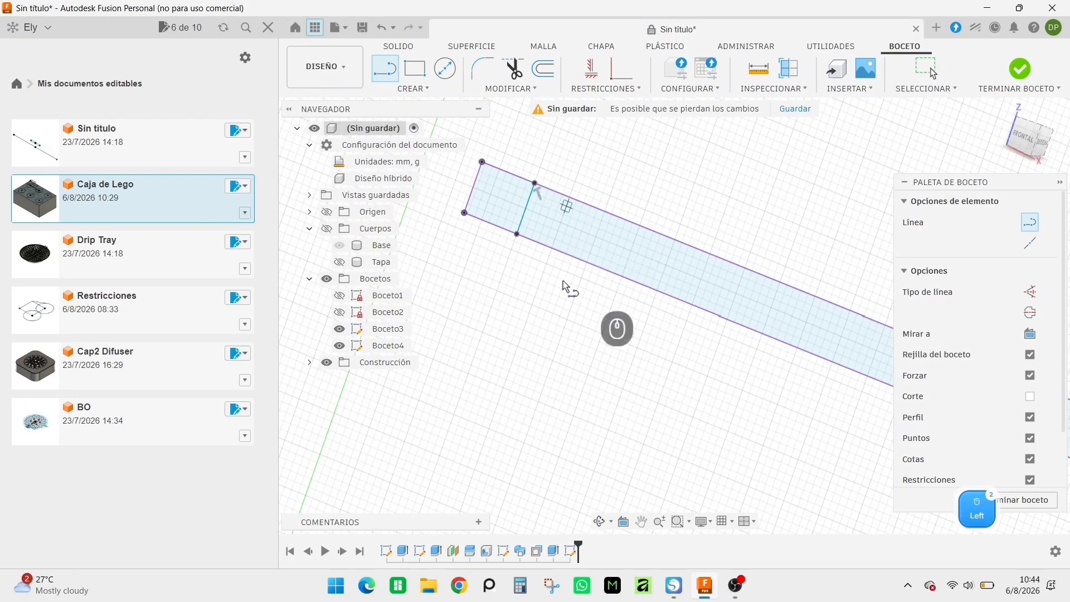
pyautogui.rightClick(550, 302)
pyautogui.click(587, 311)
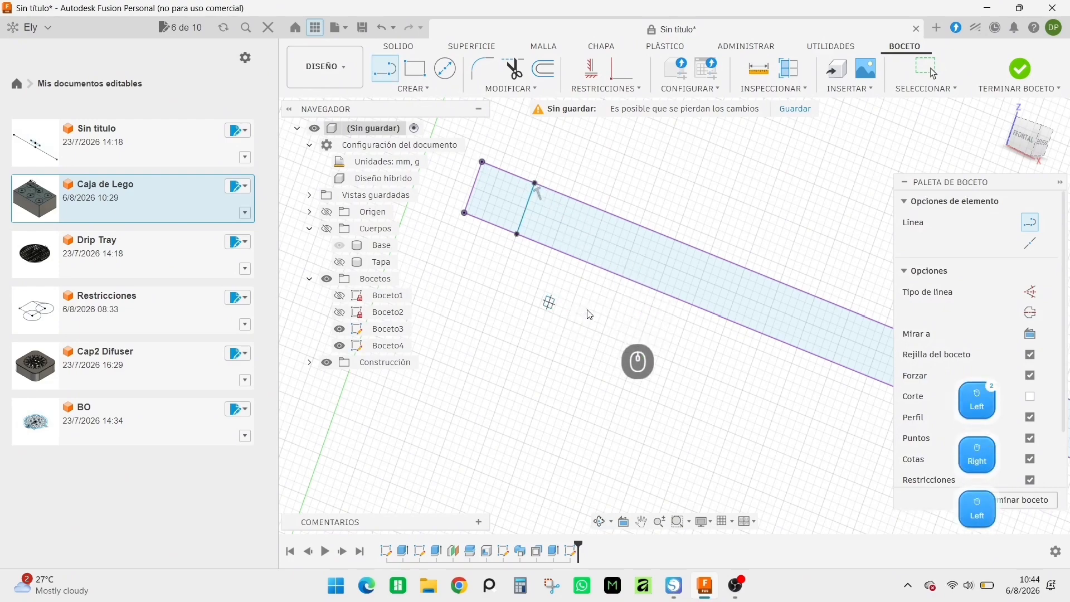
# - Dimension the cross line at 1.5 mm from the outline's end edge
pyautogui.click(473, 190)
pyautogui.press('d')
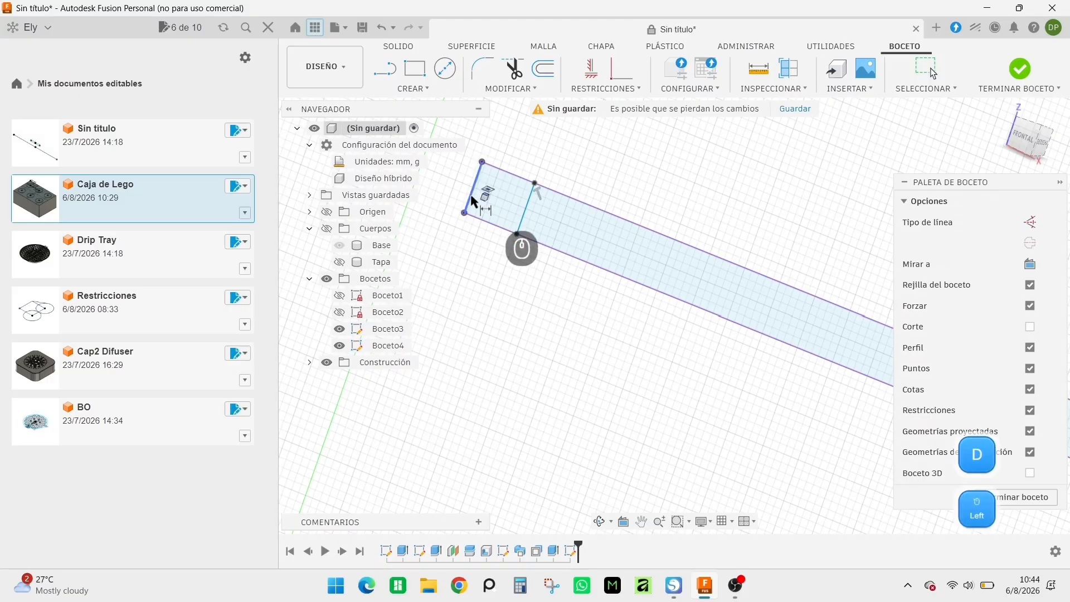
pyautogui.click(475, 199)
pyautogui.click(527, 218)
pyautogui.click(496, 273)
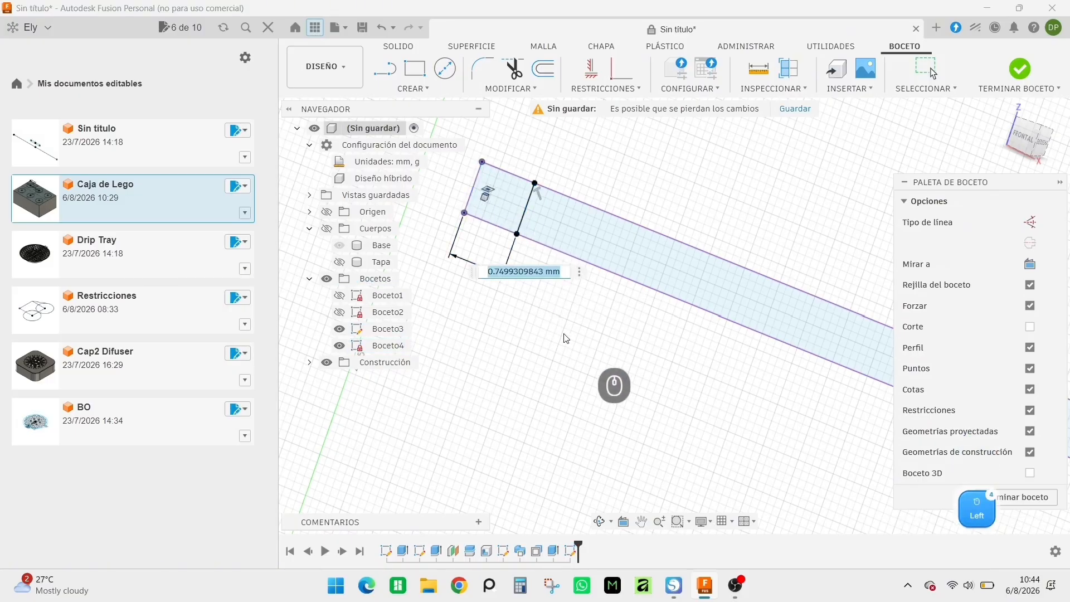
pyautogui.write('1.5')
pyautogui.press('Return')
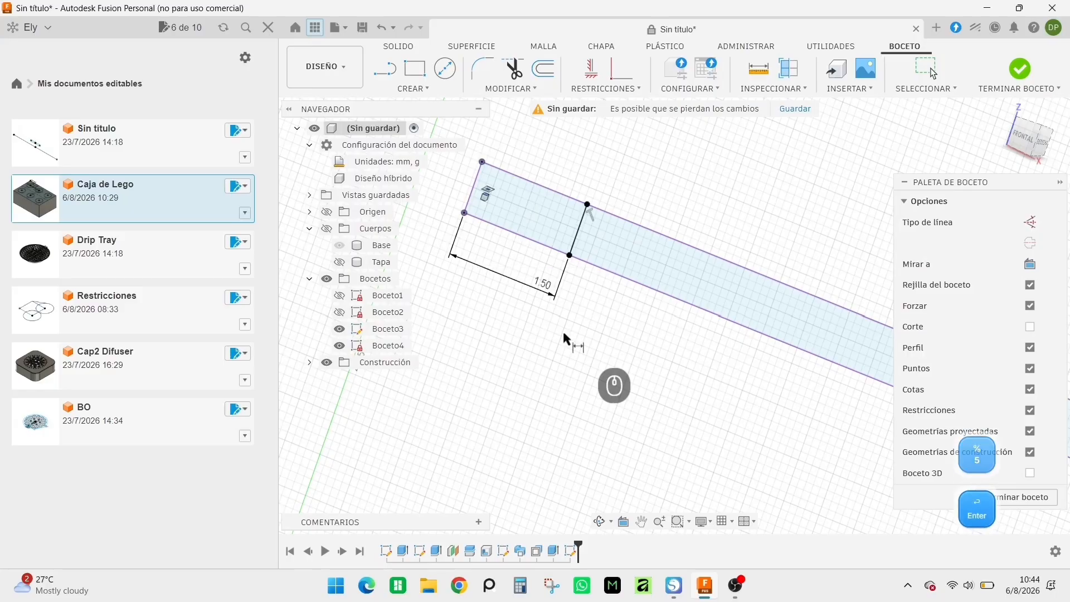
pyautogui.rightClick(601, 330)
# - Draw a second line across the groove outline and dimension it 0.6 mm from the first cross line
pyautogui.click(385, 69)
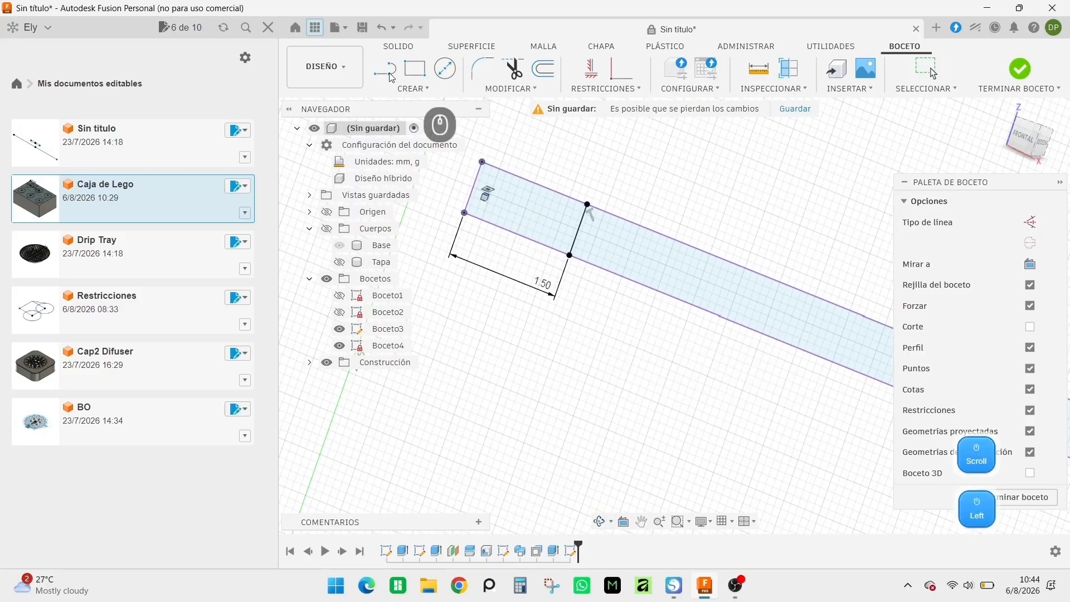
pyautogui.click(618, 220)
pyautogui.click(602, 269)
pyautogui.rightClick(584, 322)
pyautogui.click(617, 335)
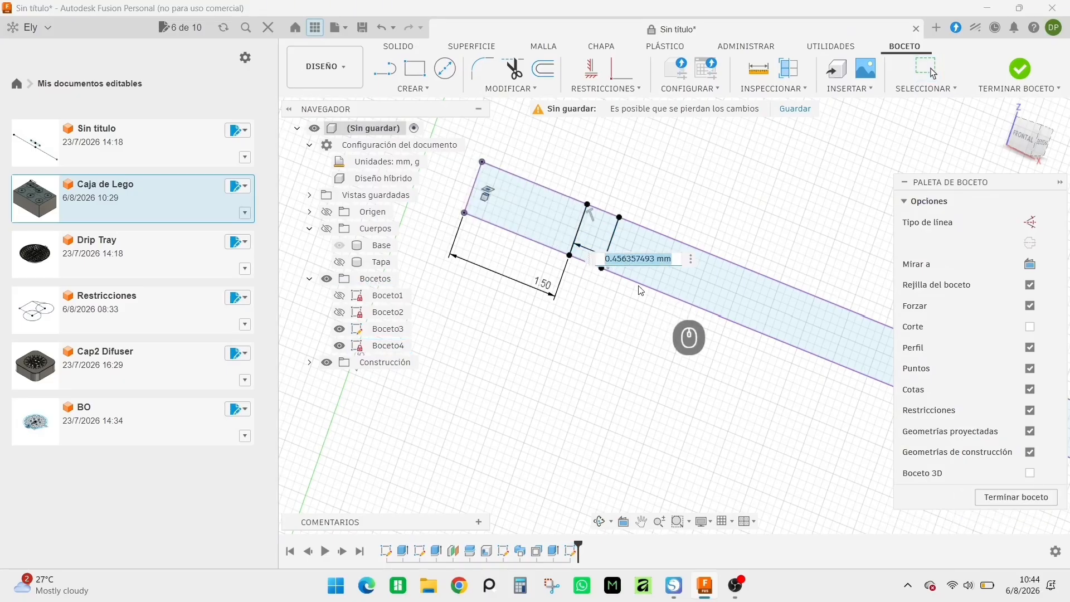
pyautogui.write('0.6')
pyautogui.press('Return')
pyautogui.rightClick(620, 330)
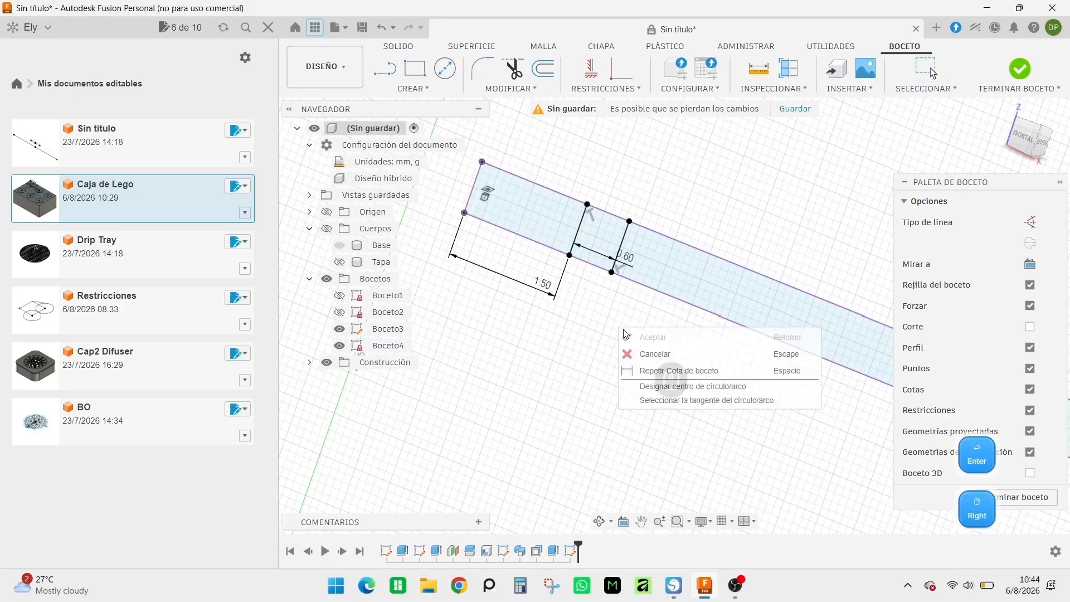
# - Close the small rectangle with lines joining the ends of the two cross lines along the groove outline
pyautogui.click(385, 64)
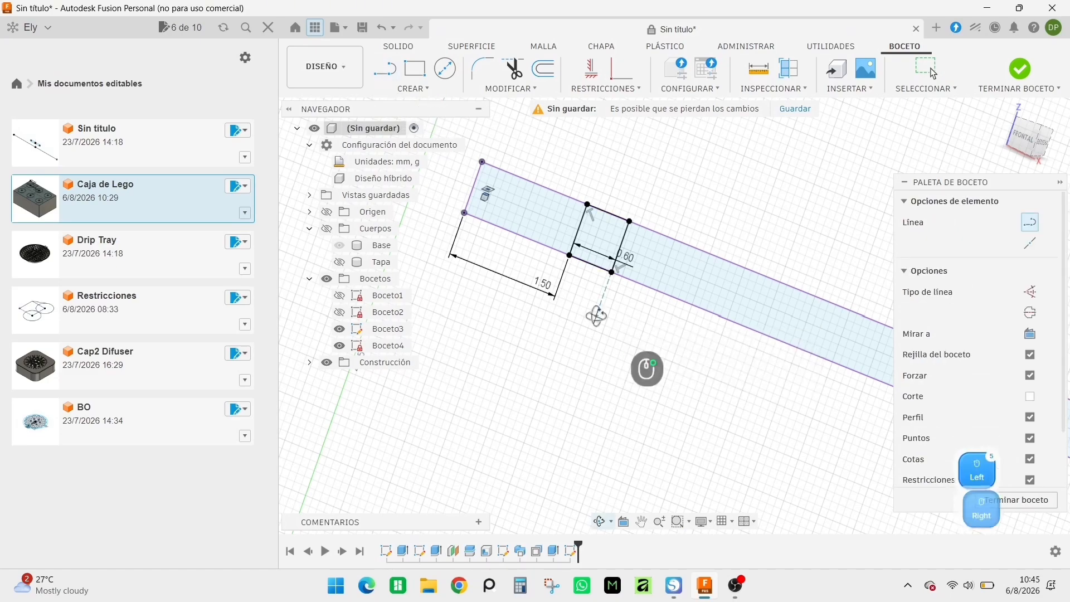
pyautogui.rightClick(596, 314)
pyautogui.click(627, 325)
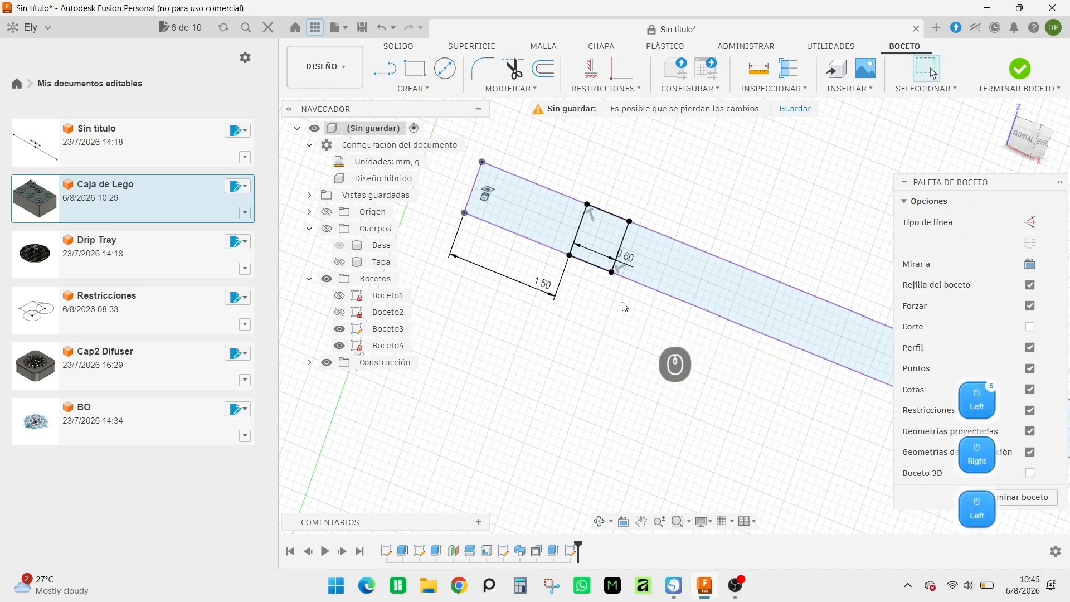
# - Show the Base body, finish the sketch and make the sketches visible
pyautogui.click(340, 263)
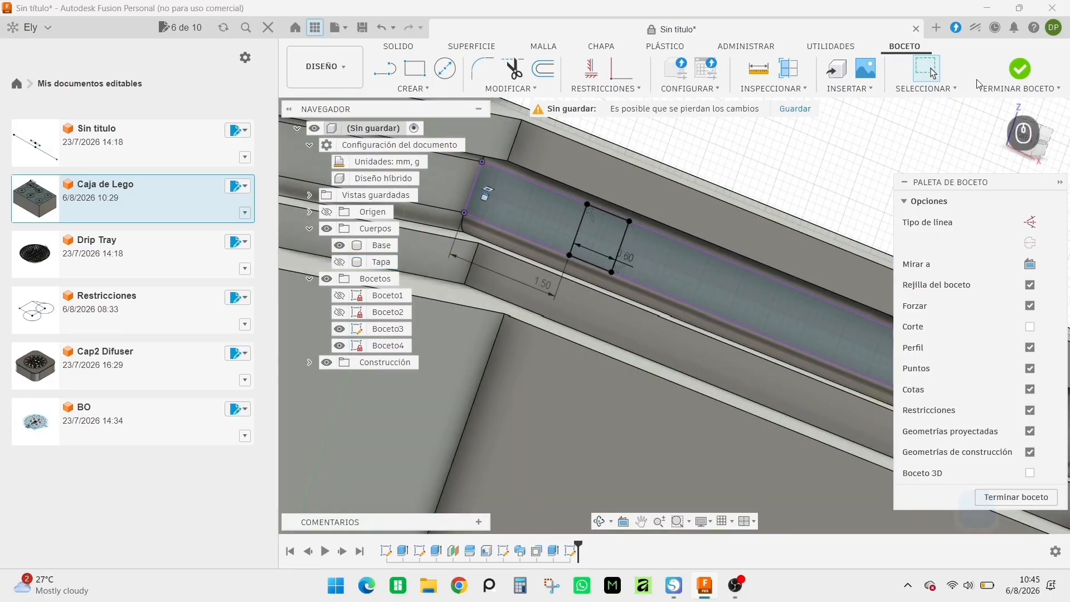
pyautogui.click(1020, 68)
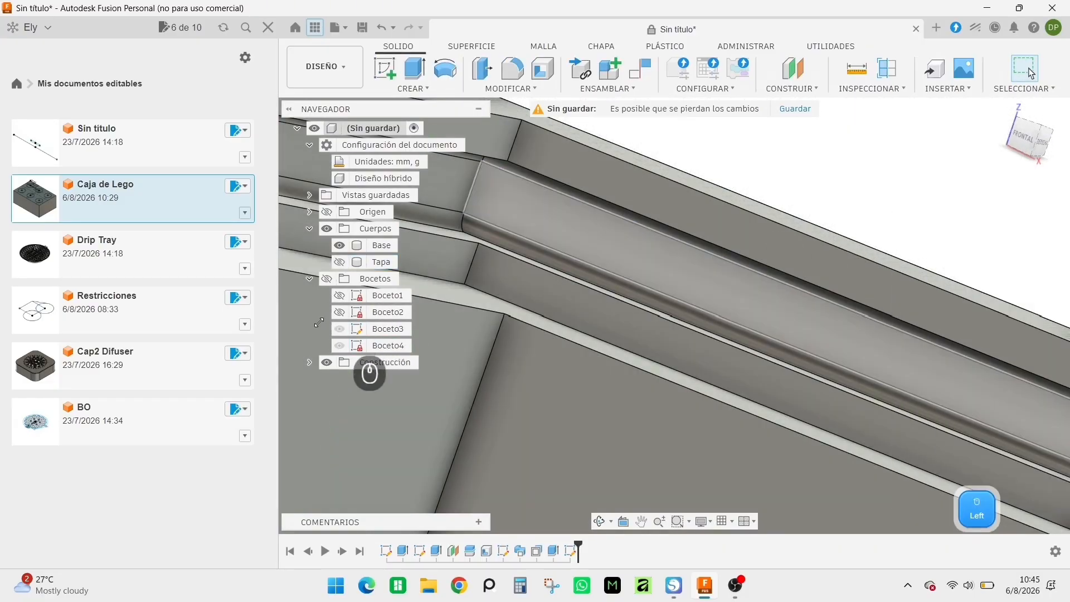
pyautogui.click(327, 278)
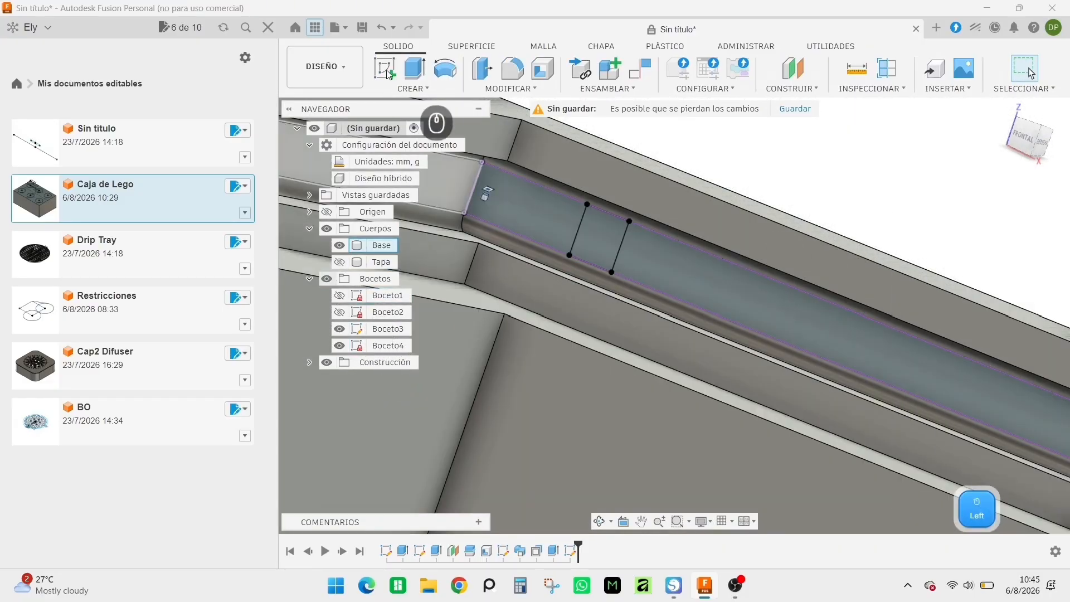
# - Extrude the small rectangle 0.3 mm out from the groove wall, joining it to the Base
pyautogui.click(415, 68)
pyautogui.click(585, 231)
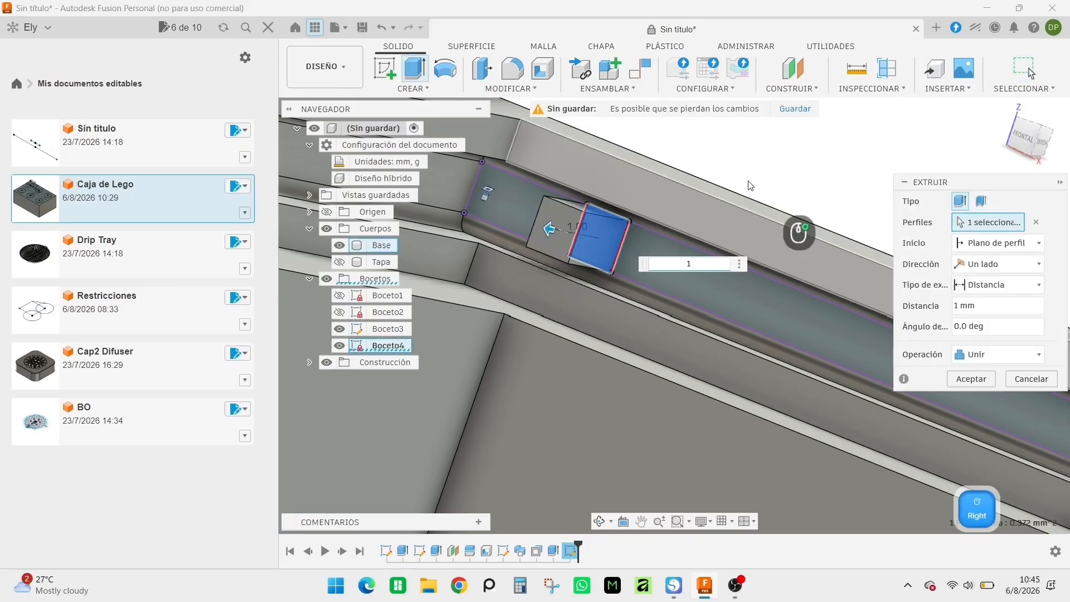
pyautogui.moveTo(751, 186)
pyautogui.keyDown('shift'); pyautogui.mouseDown(button='middle')
pyautogui.moveTo(766, 174)
pyautogui.moveTo(771, 189)
pyautogui.mouseUp(button='middle'); pyautogui.keyUp('shift')
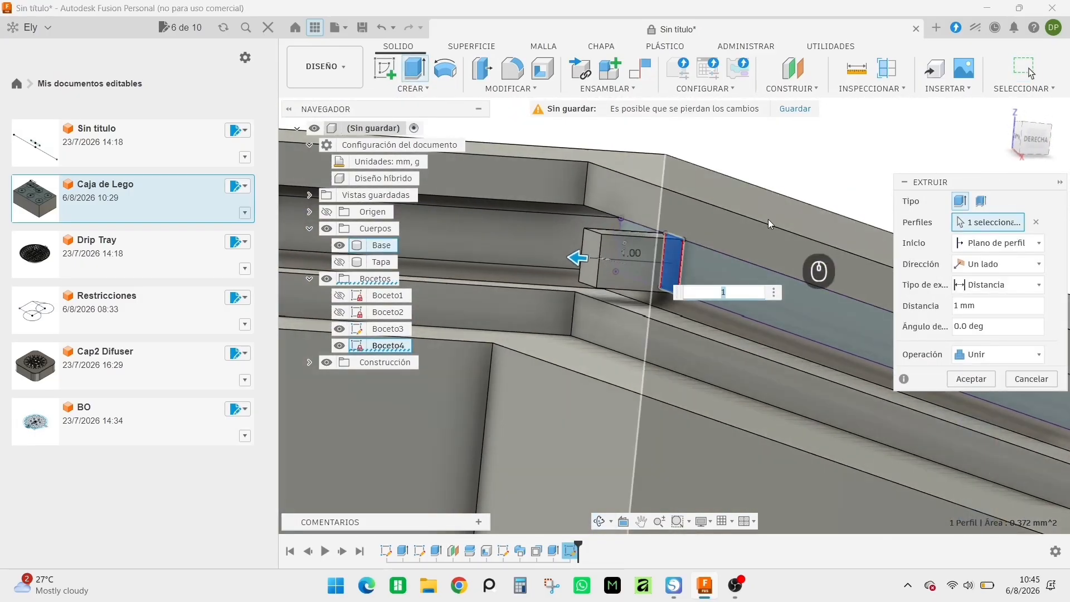
pyautogui.write('0.5')
pyautogui.press('BackSpace')
pyautogui.write('00.')
pyautogui.press('BackSpace')
pyautogui.press('BackSpace')
pyautogui.press('BackSpace')
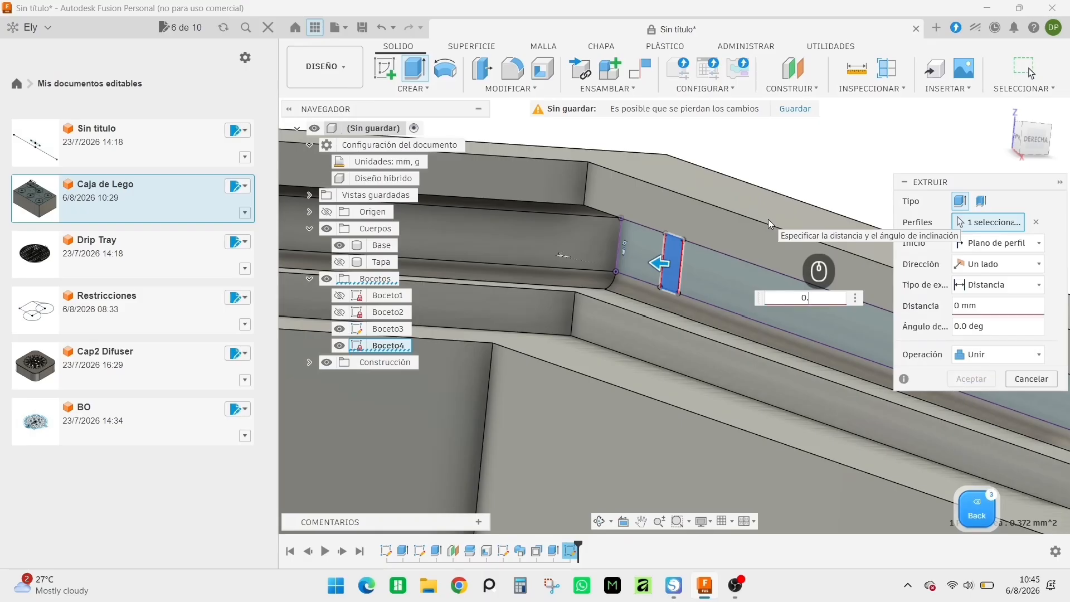
pyautogui.write('3')
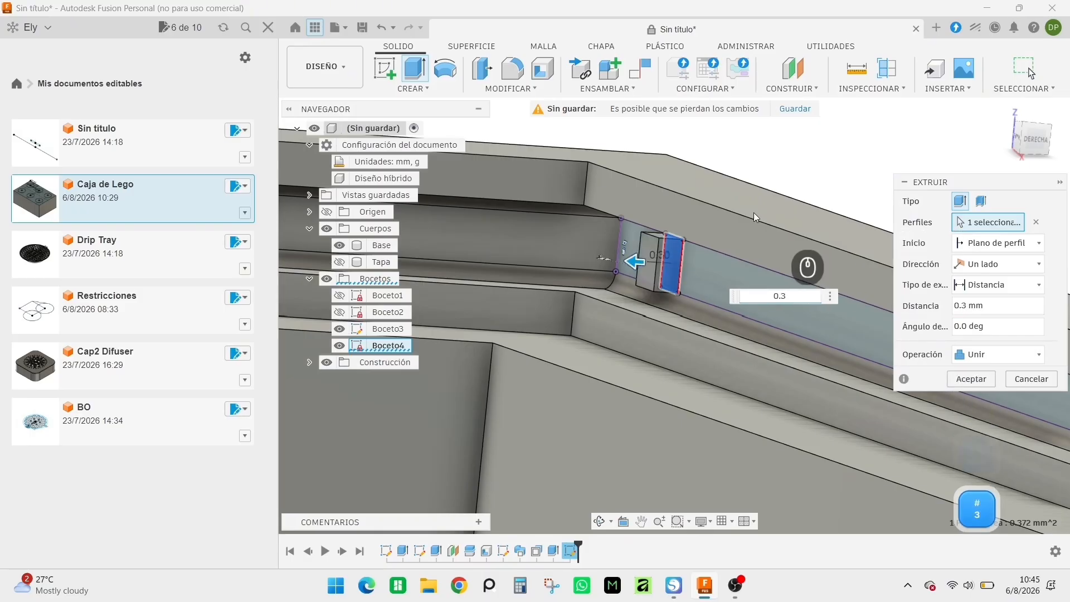
pyautogui.moveTo(825, 165)
pyautogui.keyDown('shift'); pyautogui.mouseDown(button='middle')
pyautogui.moveTo(815, 167)
pyautogui.moveTo(853, 163)
pyautogui.moveTo(810, 158)
pyautogui.moveTo(820, 165)
pyautogui.mouseUp(button='middle'); pyautogui.keyUp('shift')
pyautogui.moveTo(803, 308); pyautogui.dragTo(819, 313)
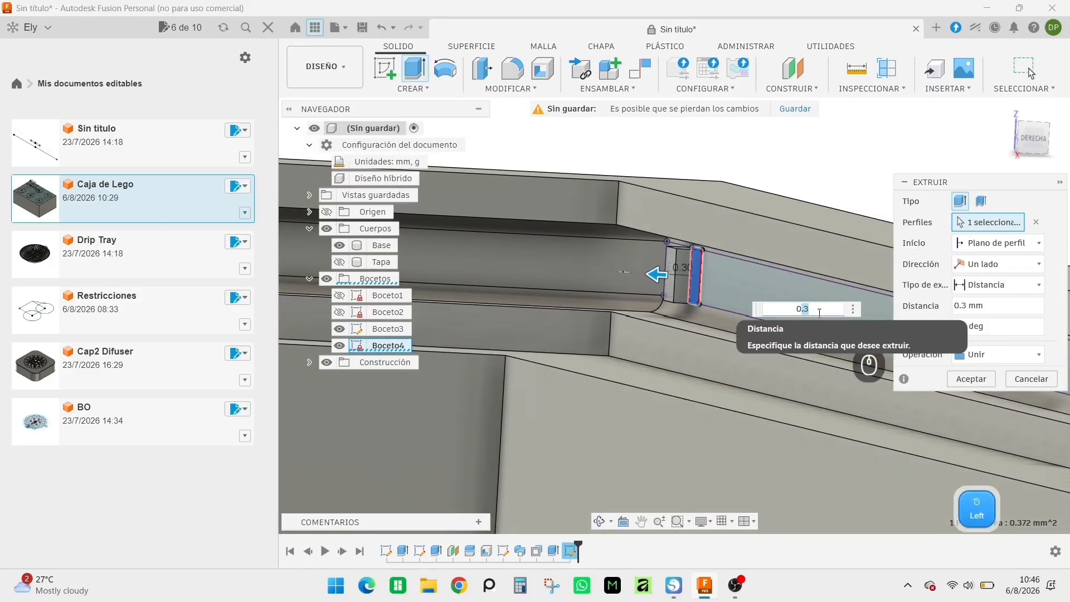
pyautogui.write('03')
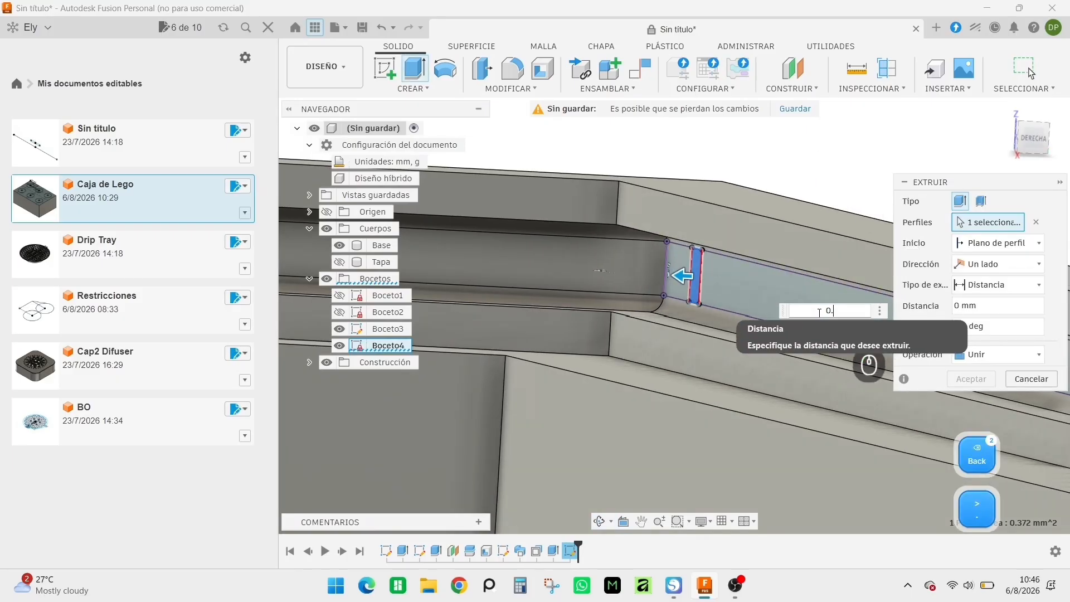
pyautogui.click(975, 379)
pyautogui.keyDown('shift'); pyautogui.moveTo(757, 279); pyautogui.dragTo(904, 186, button='middle'); pyautogui.keyUp('shift')
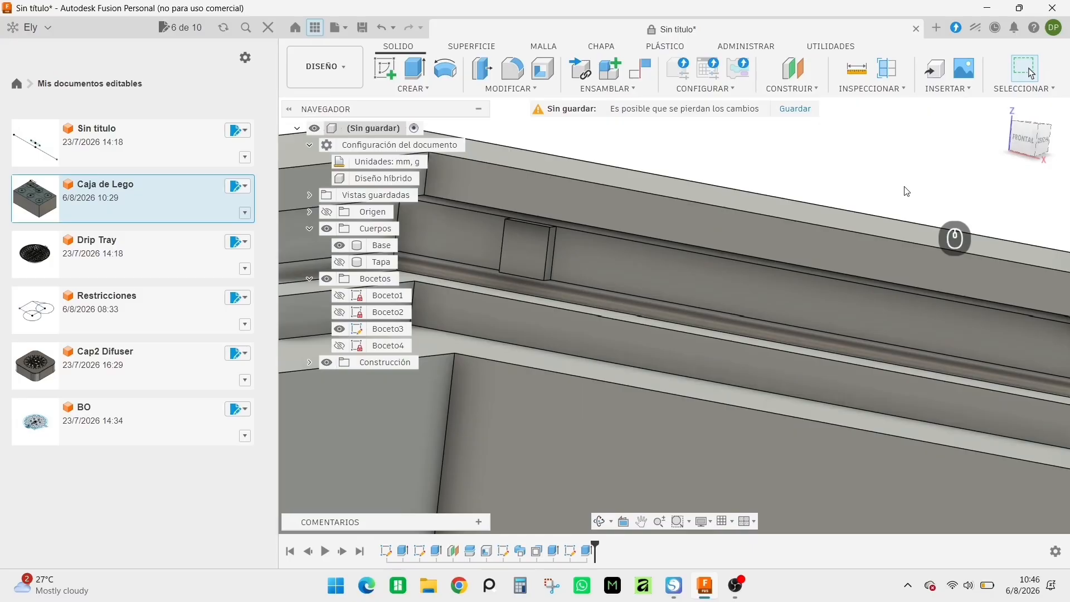
# - Edit Boceto4, set the small rectangle's width to 0.2 mm and finish the sketch
pyautogui.doubleClick(384, 345)
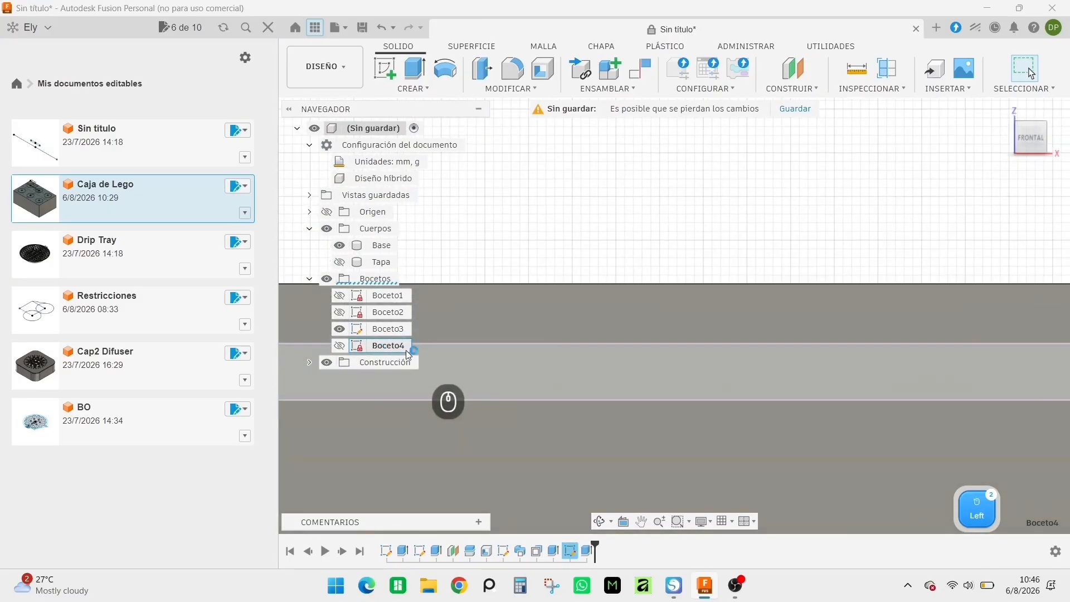
pyautogui.scroll(1, 562, 377)
pyautogui.moveTo(432, 357); pyautogui.dragTo(605, 352, button='middle')
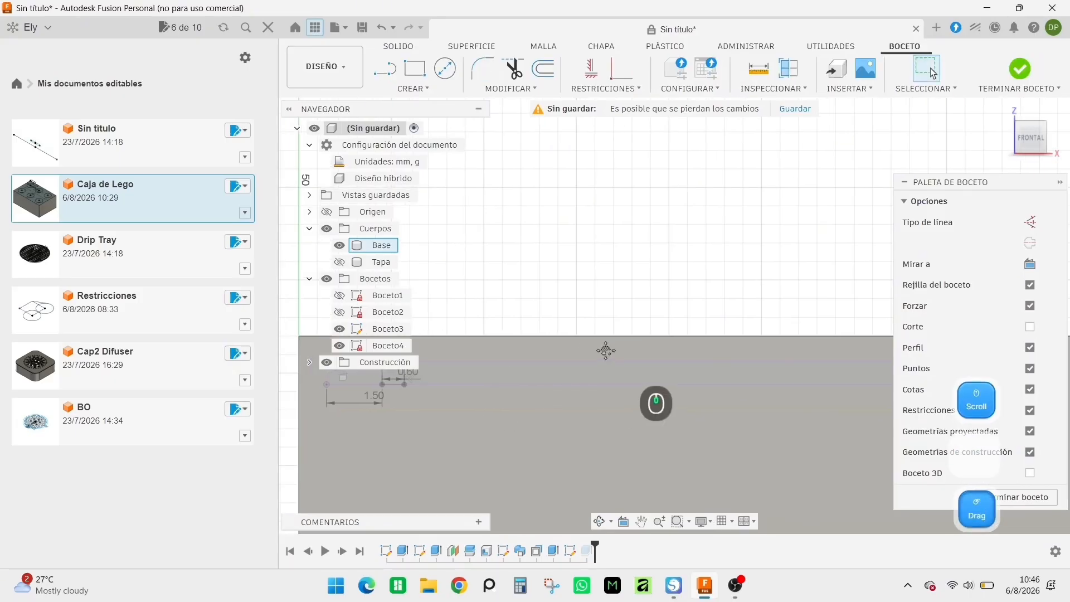
pyautogui.scroll(1, 527, 386)
pyautogui.scroll(3, 577, 370)
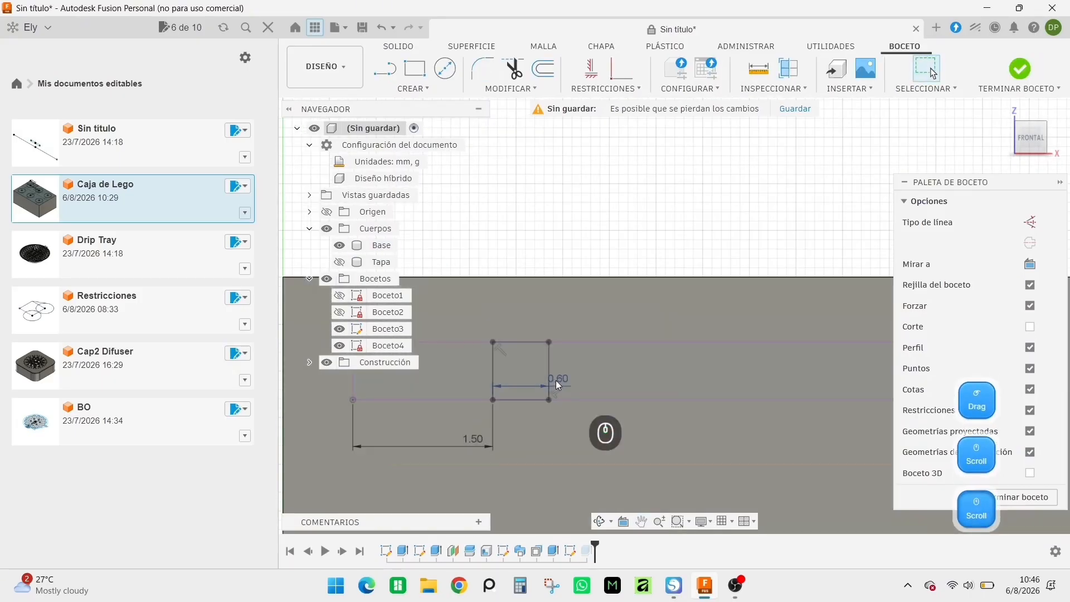
pyautogui.doubleClick(556, 380)
pyautogui.write('0.')
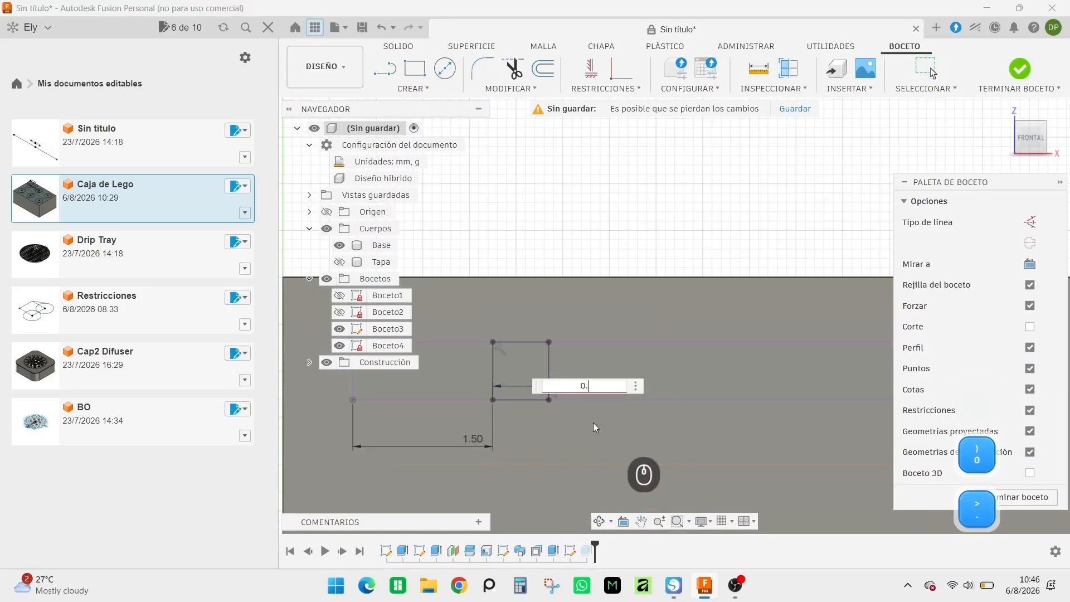
pyautogui.write('2')
pyautogui.press('Return')
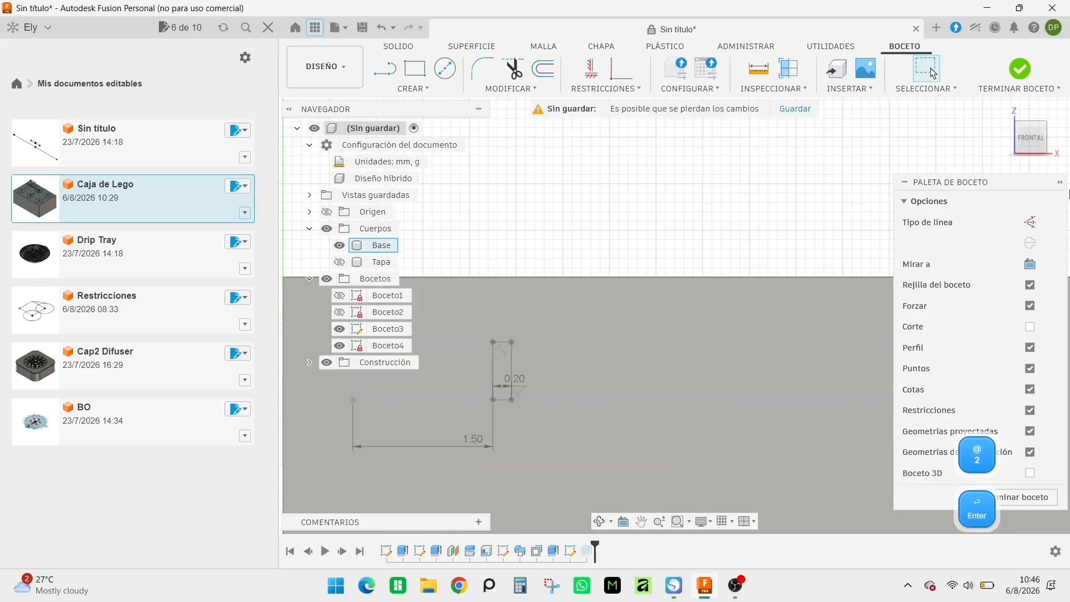
pyautogui.click(1020, 68)
pyautogui.scroll(-2, 526, 258)
pyautogui.scroll(-2, 526, 259)
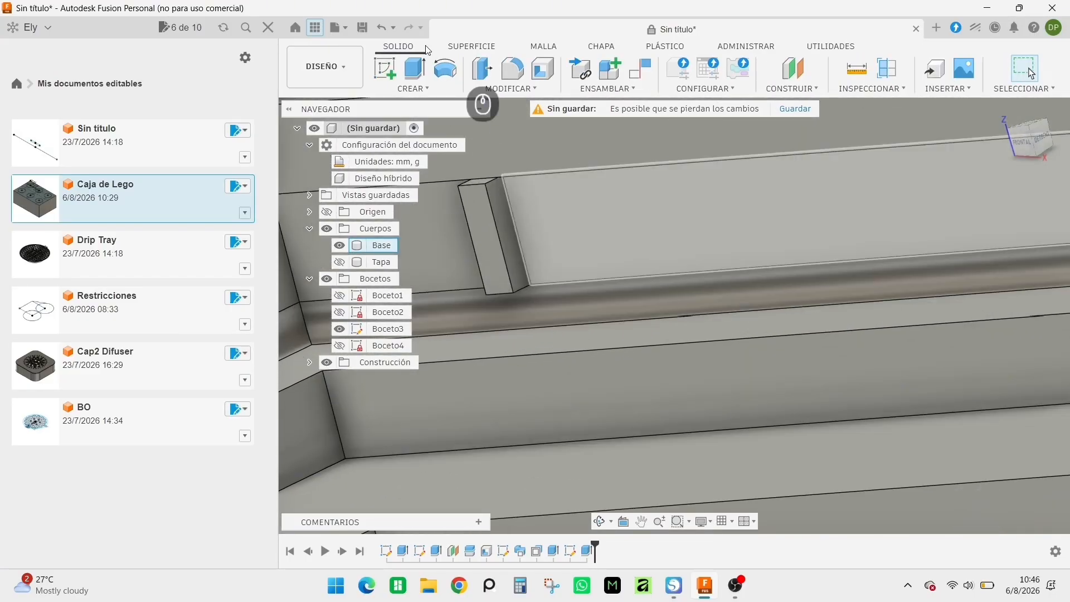
pyautogui.click(515, 74)
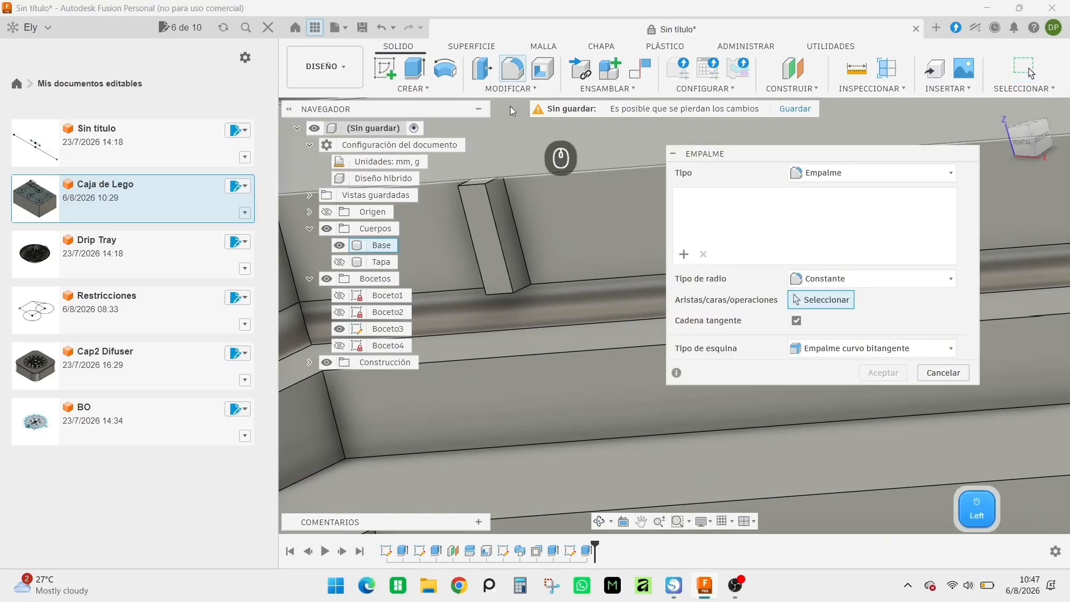
pyautogui.click(473, 241)
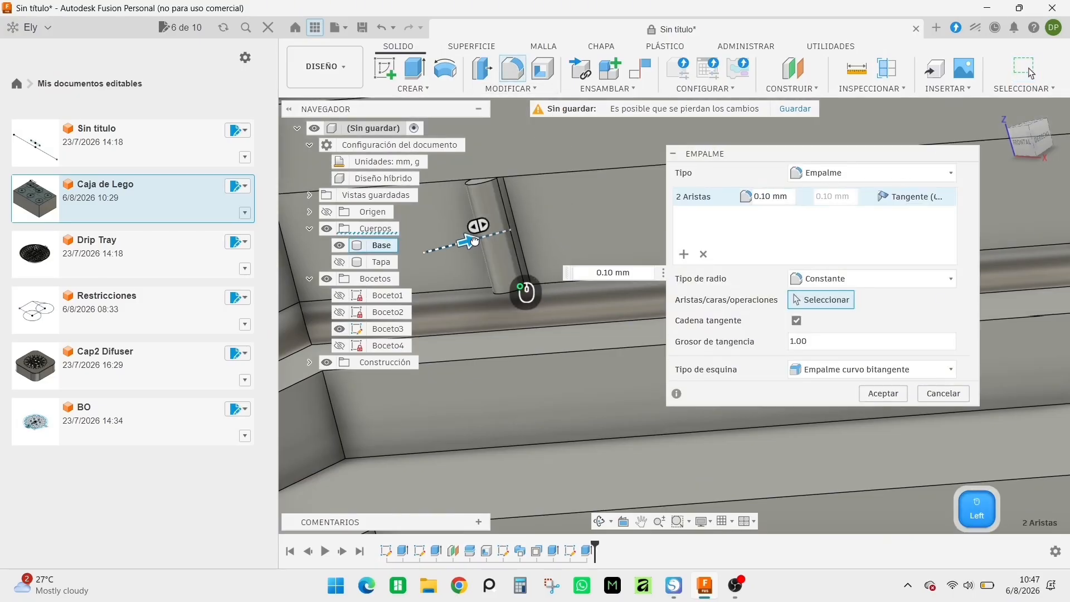
pyautogui.moveTo(470, 241); pyautogui.dragTo(466, 243)
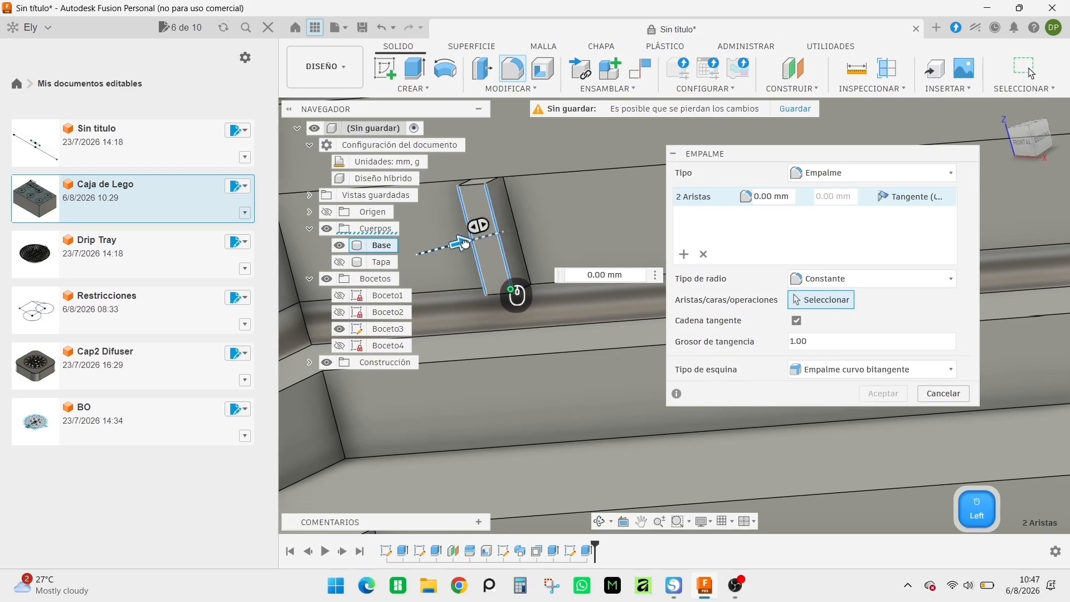
# - Try a 0.1 mm equal-distance chamfer on one long front edge of the small tab, then undo it
pyautogui.click(509, 88)
pyautogui.click(506, 132)
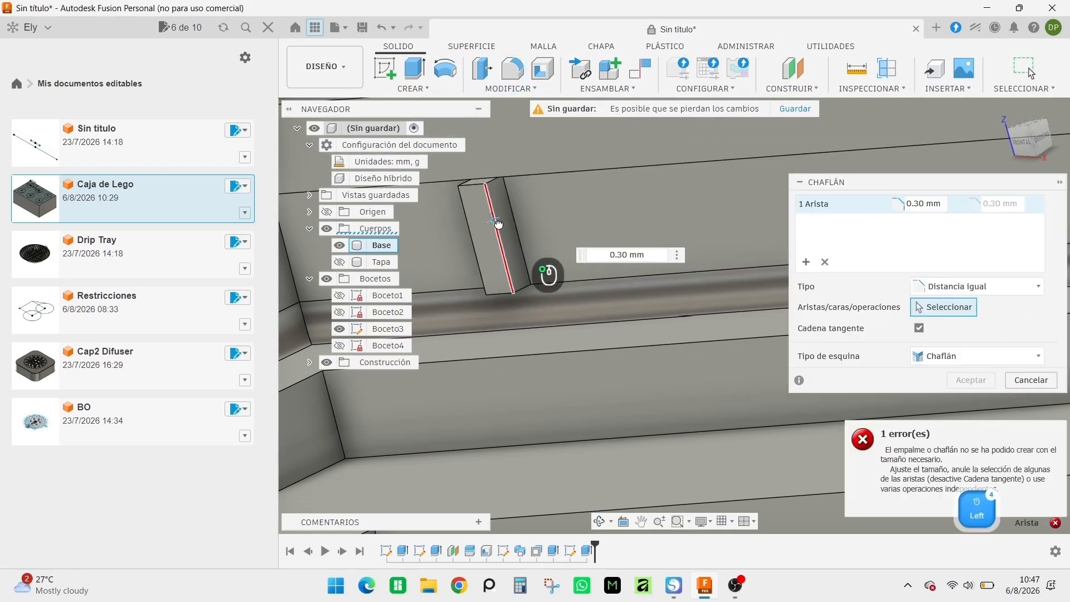
pyautogui.moveTo(501, 227); pyautogui.dragTo(495, 224)
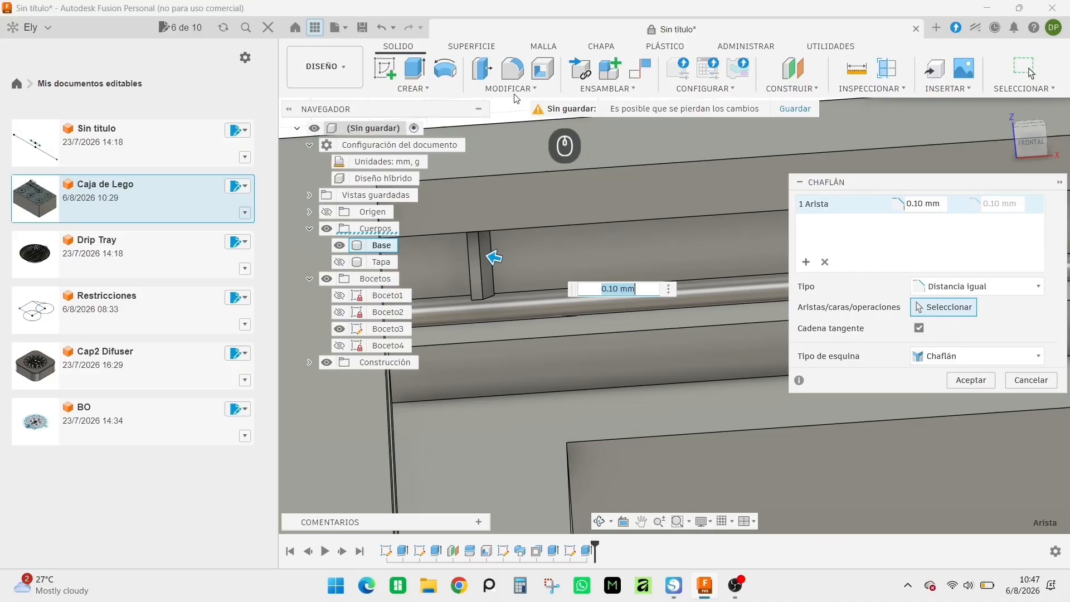
pyautogui.press('Return')
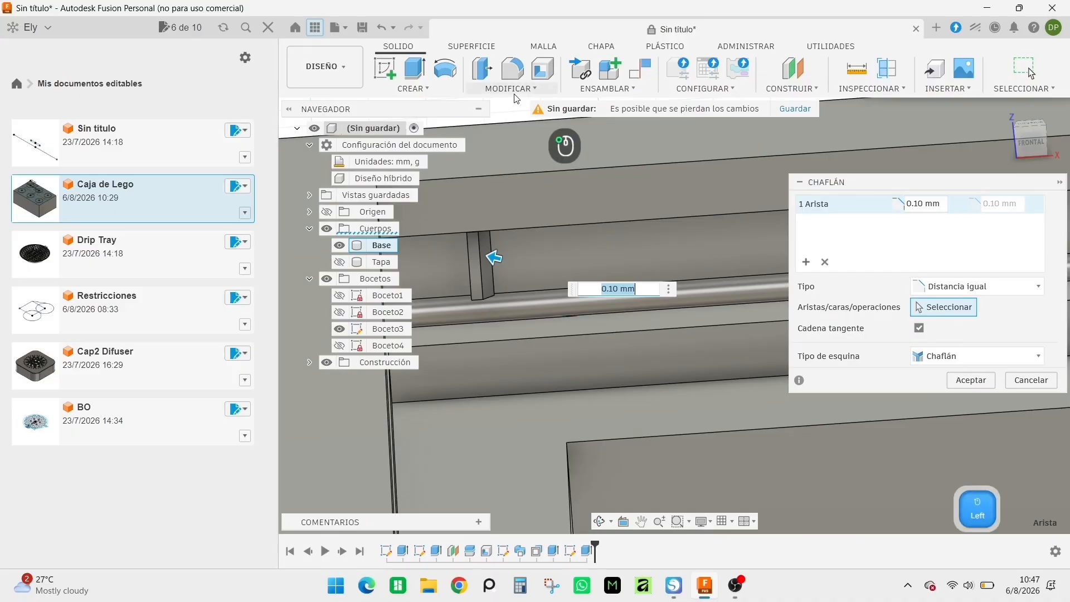
pyautogui.hotkey('ctrl', 'z')
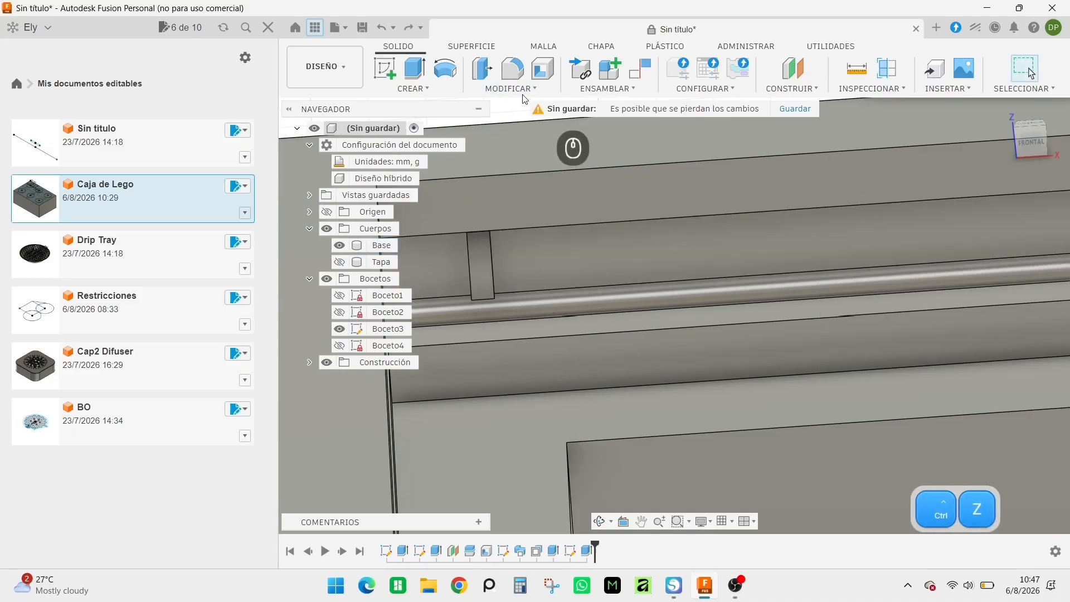
# - Fillet the two long front edges of the small tab with a 0.11 mm constant radius
pyautogui.click(513, 68)
pyautogui.click(490, 263)
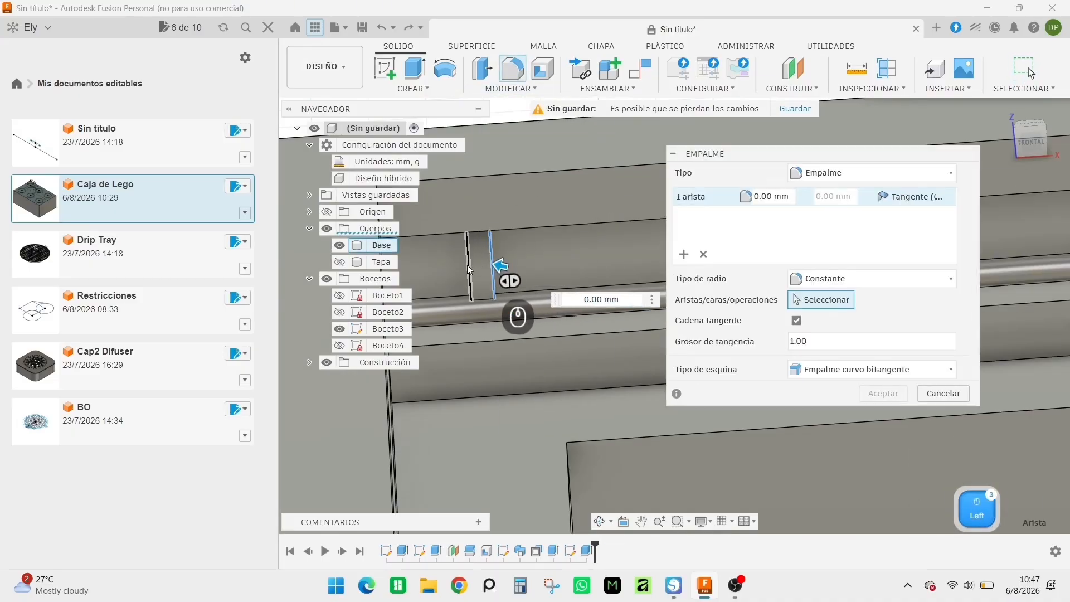
pyautogui.click(467, 266)
pyautogui.write('0.1')
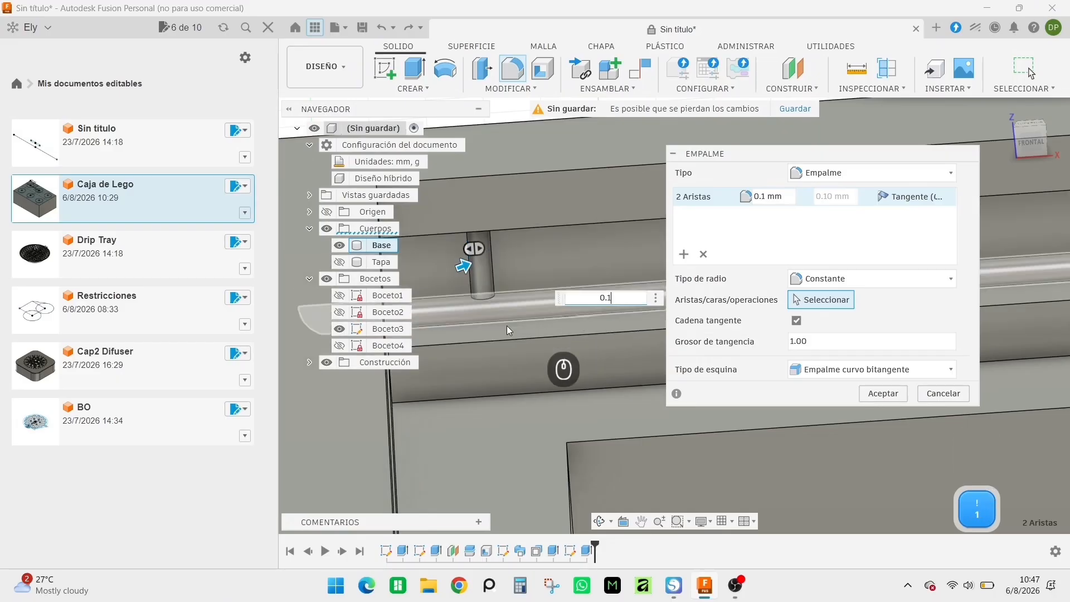
pyautogui.keyDown('shift'); pyautogui.moveTo(515, 370); pyautogui.dragTo(567, 334, button='middle'); pyautogui.keyUp('shift')
pyautogui.click(627, 302)
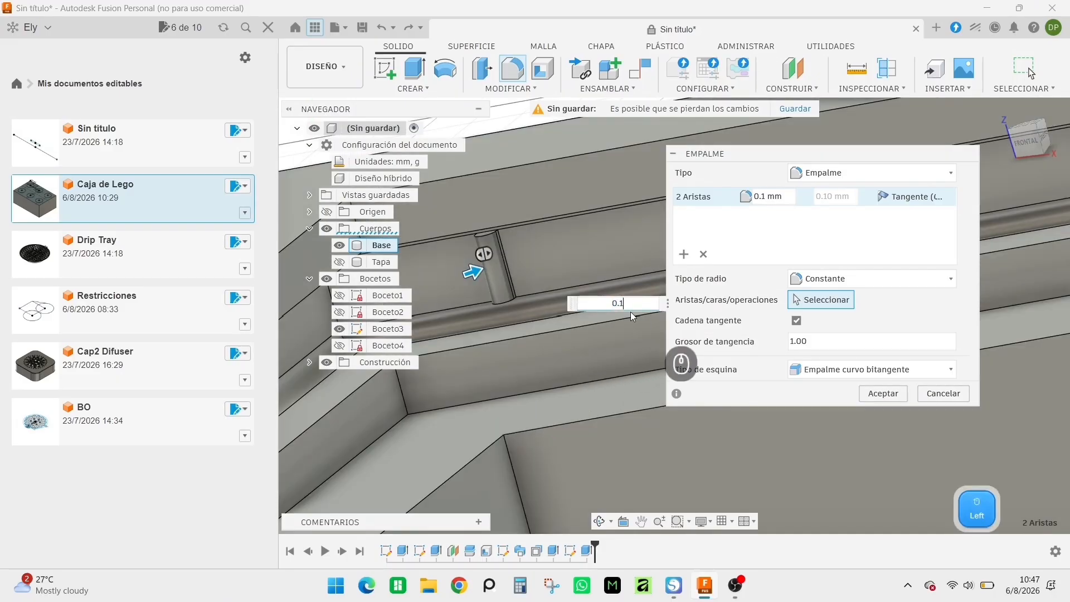
pyautogui.write('2')
pyautogui.press('BackSpace')
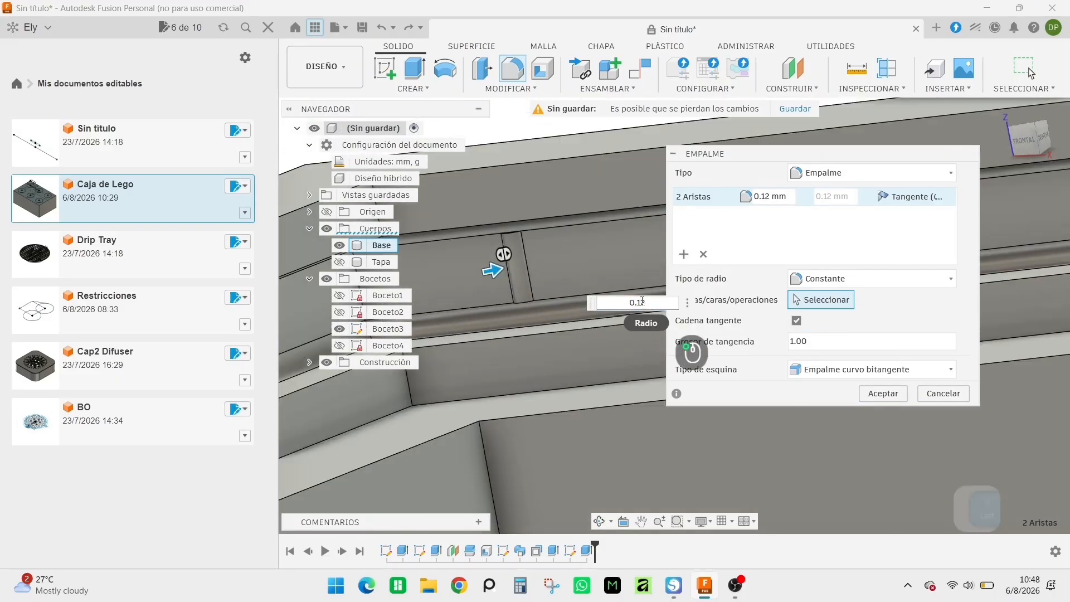
pyautogui.write('1')
pyautogui.moveTo(569, 357); pyautogui.dragTo(567, 333, button='right')
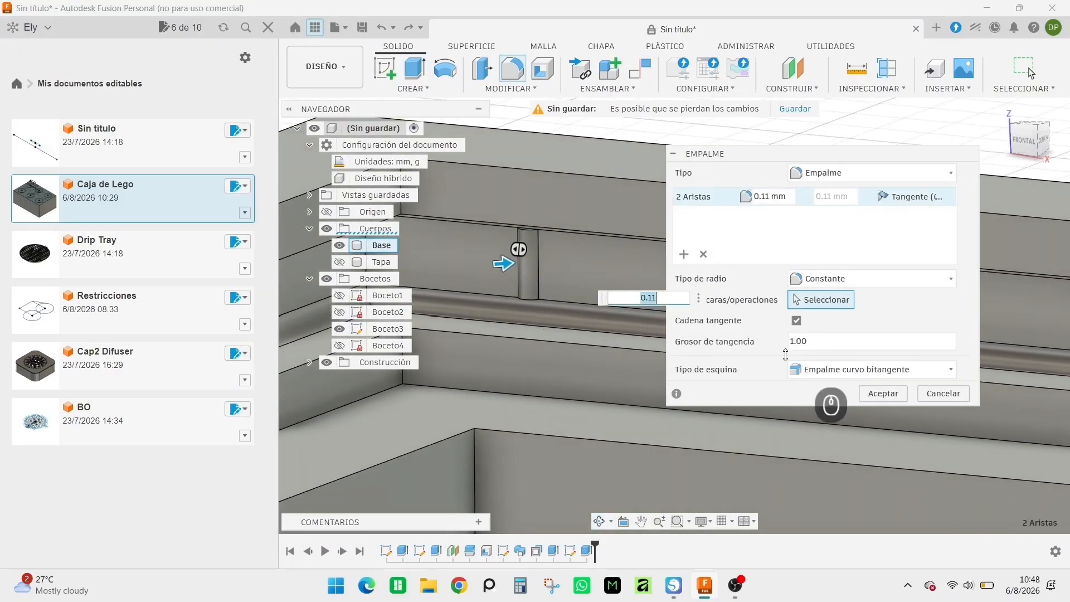
pyautogui.click(883, 393)
# - Extrude the tab's lower end face up to the curved lower groove surface, joining it to the Base
pyautogui.scroll(-5, 580, 385)
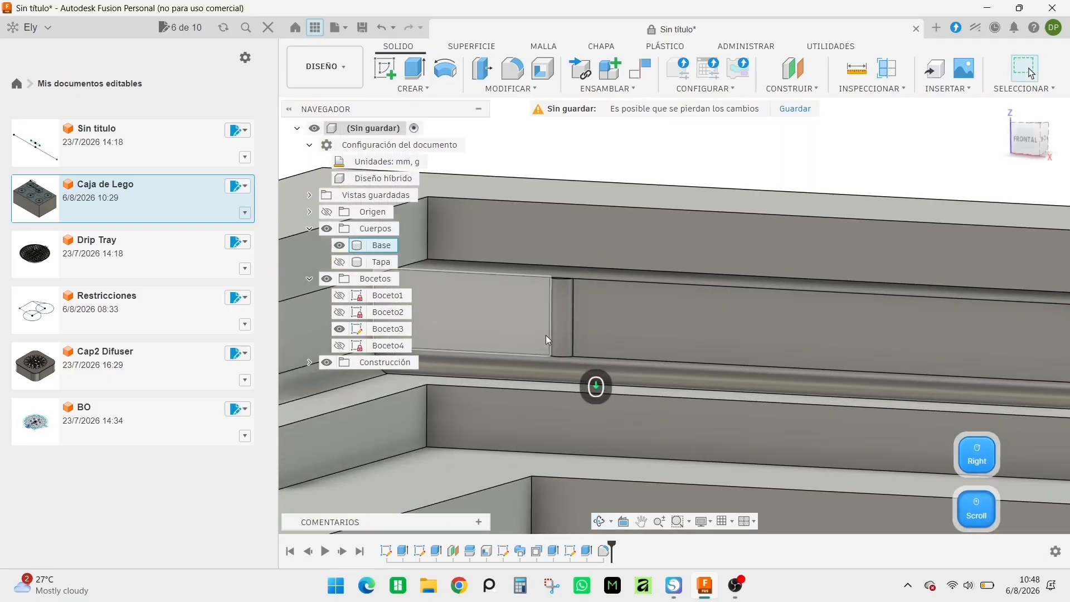
pyautogui.scroll(-3, 547, 336)
pyautogui.moveTo(580, 351); pyautogui.dragTo(595, 478, button='right')
pyautogui.scroll(3, 620, 418)
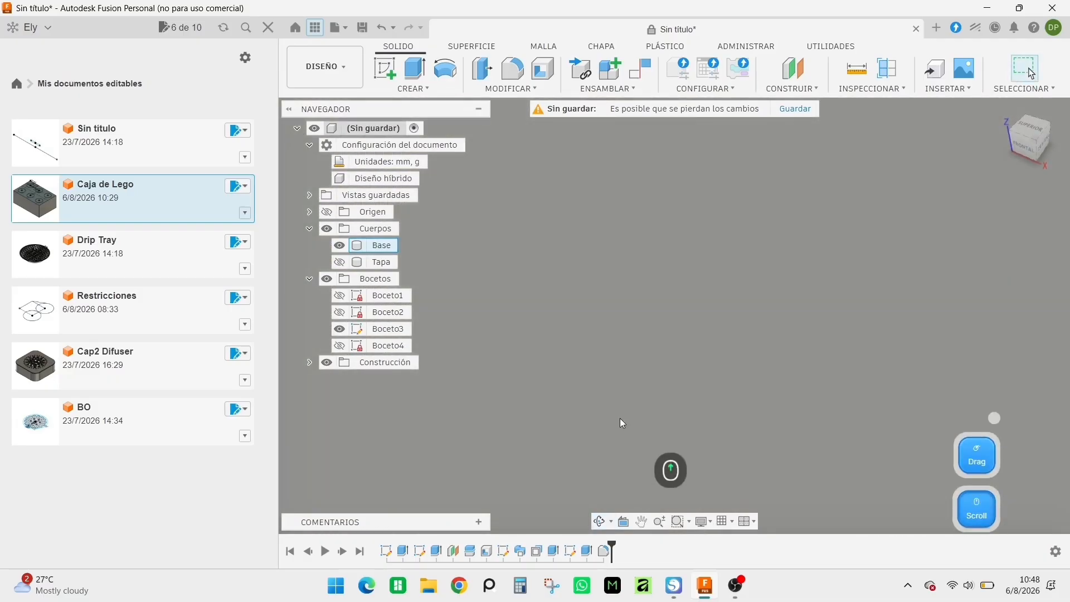
pyautogui.click(414, 68)
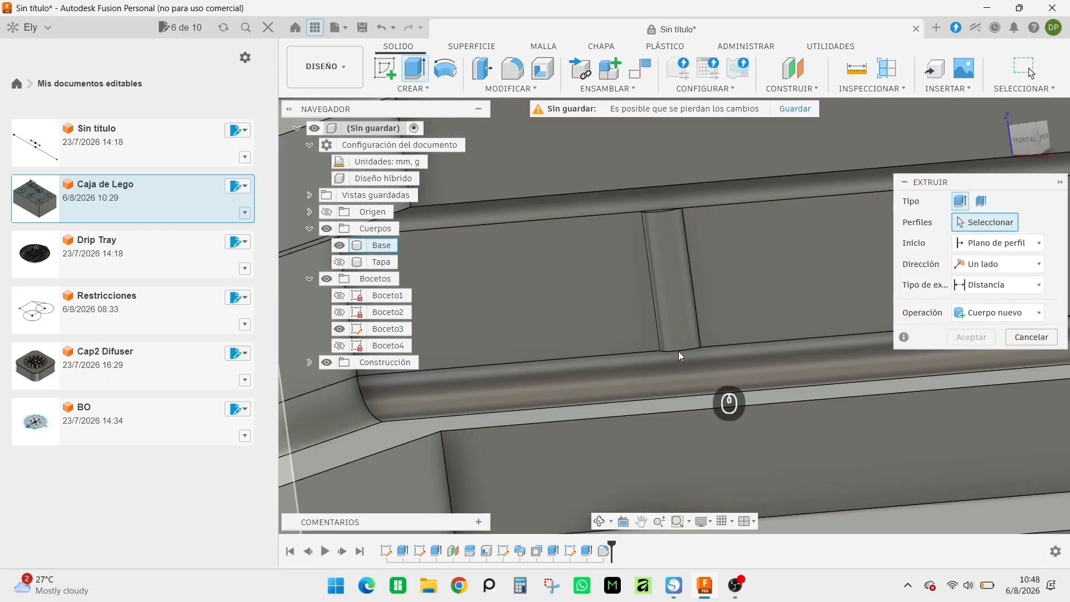
pyautogui.click(678, 351)
pyautogui.click(998, 285)
pyautogui.click(973, 323)
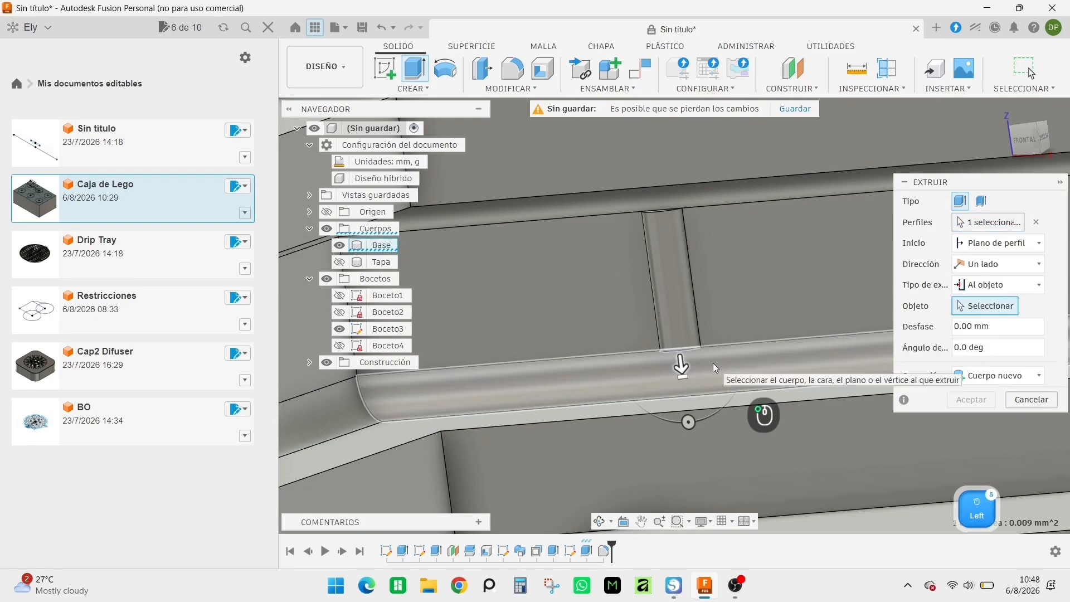
pyautogui.click(715, 366)
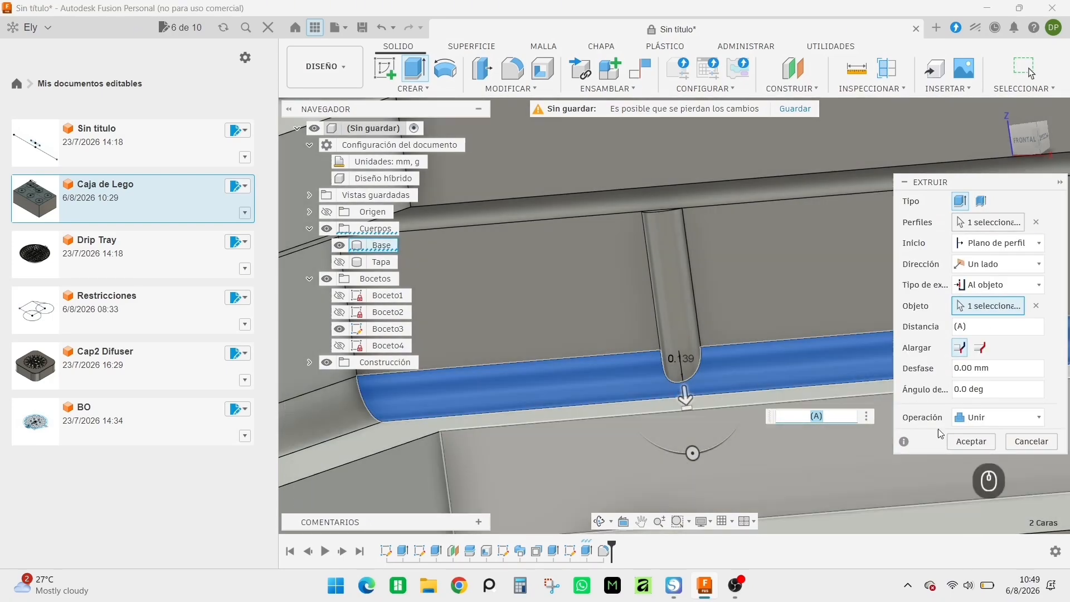
pyautogui.click(971, 441)
# - Extrude the tab's upper end face to the curved upper groove surface, joining it to the Base
pyautogui.scroll(-5, 679, 229)
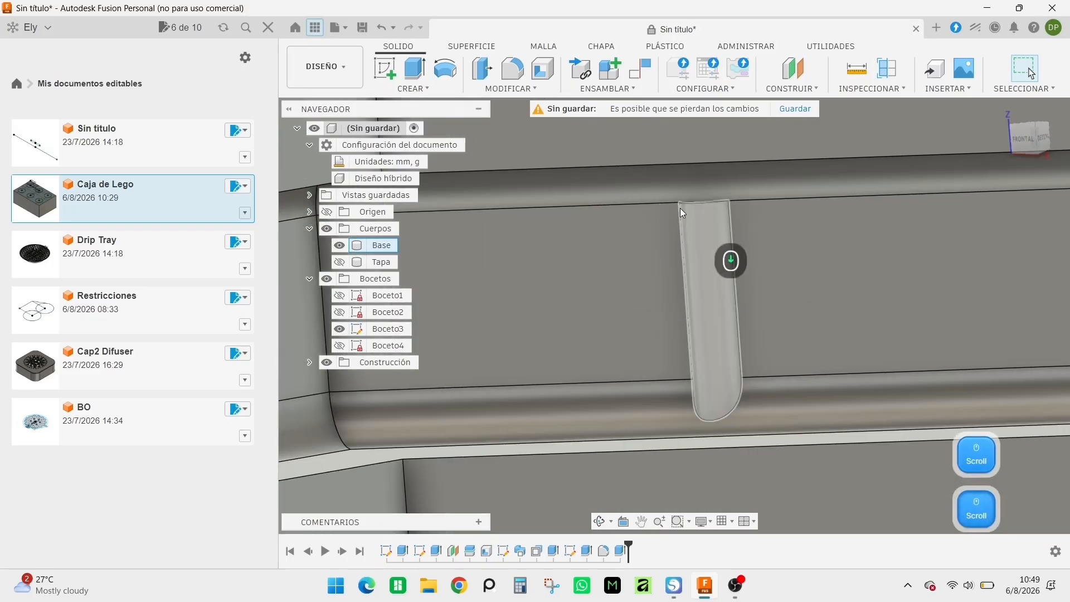
pyautogui.scroll(-2, 681, 209)
pyautogui.click(726, 212)
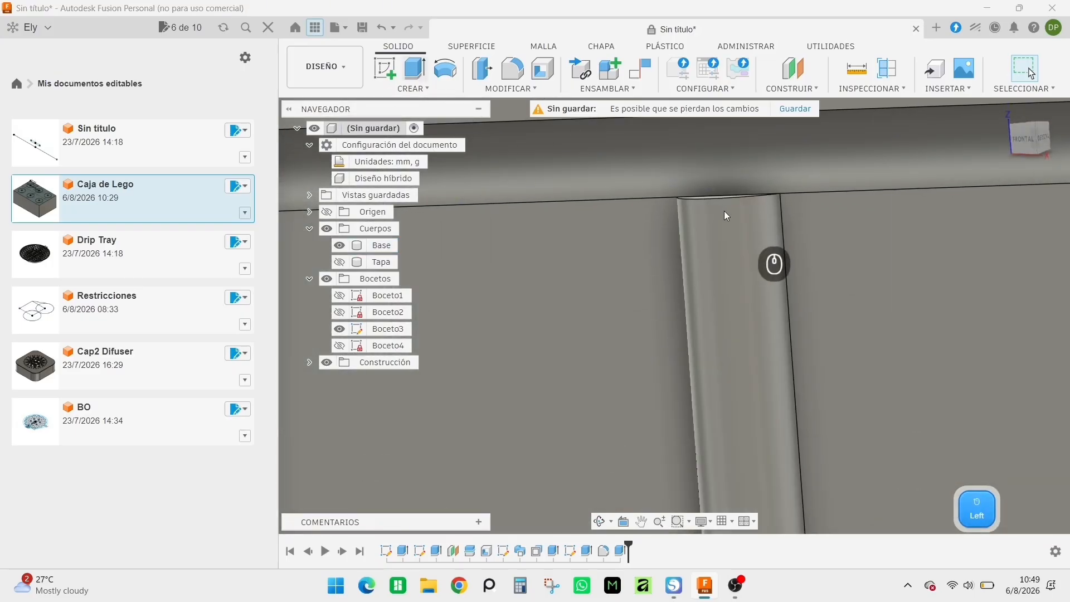
pyautogui.press('e')
pyautogui.click(707, 196)
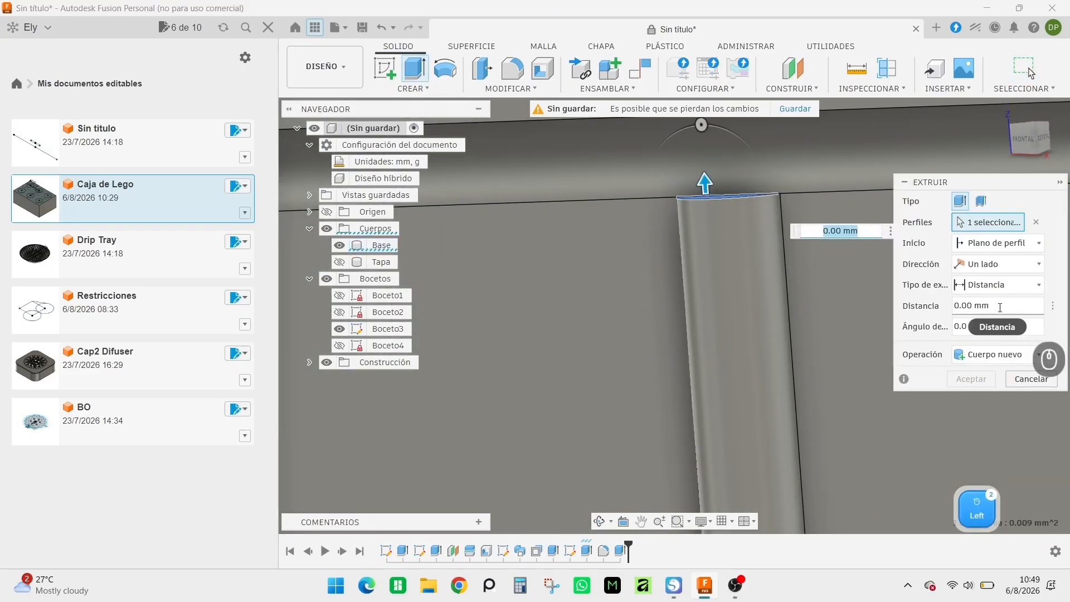
pyautogui.click(986, 290)
pyautogui.click(955, 322)
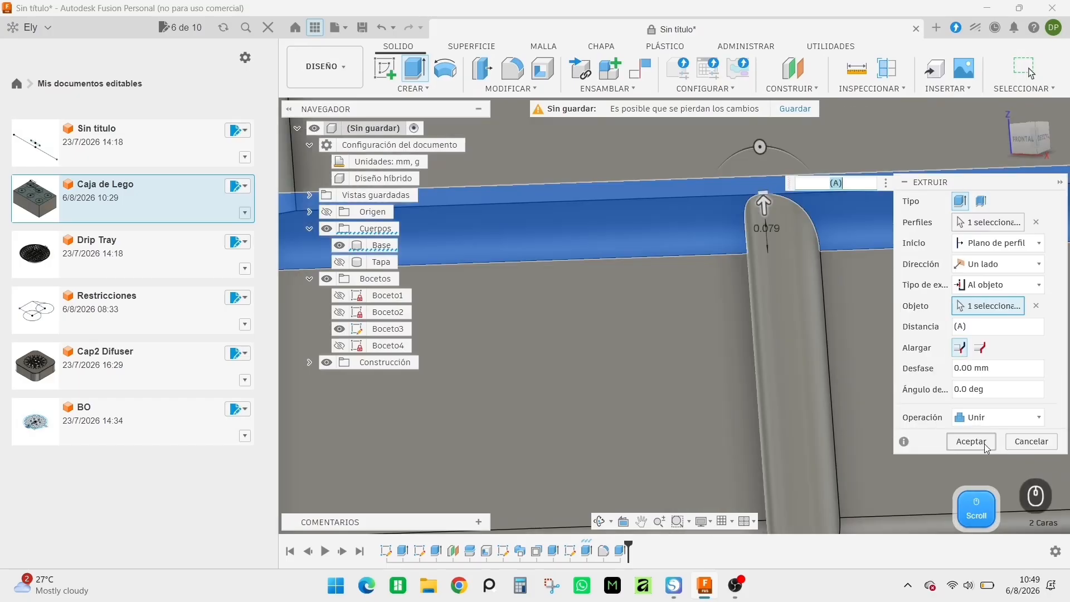
pyautogui.click(980, 443)
# - Inspect the extended tab inside the groove and measure the outer top edge across the Base's width
pyautogui.scroll(4, 915, 432)
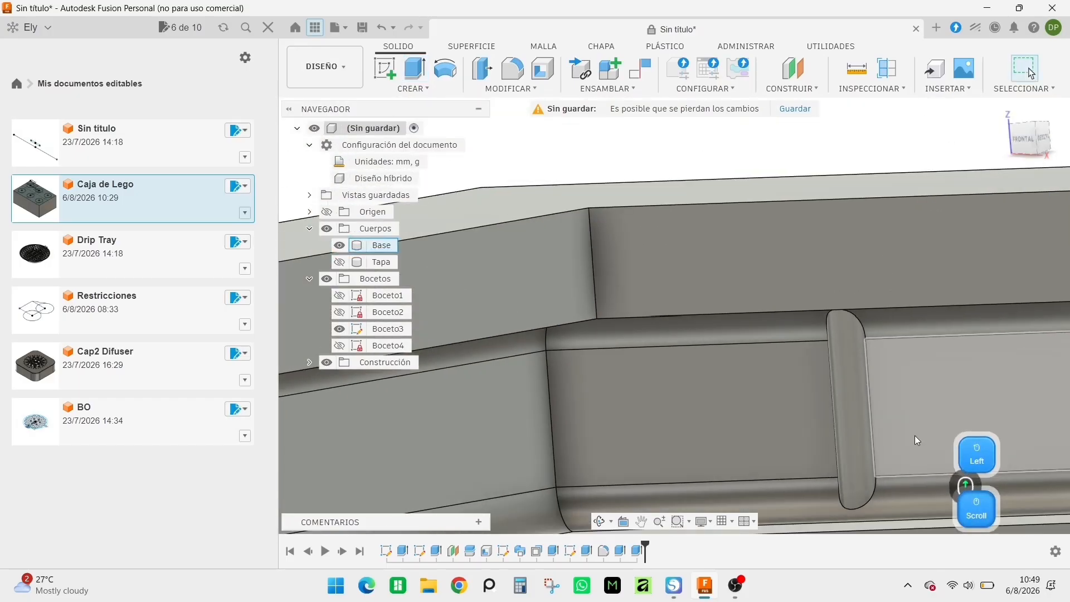
pyautogui.moveTo(915, 436); pyautogui.dragTo(885, 445, button='right')
pyautogui.scroll(5, 884, 446)
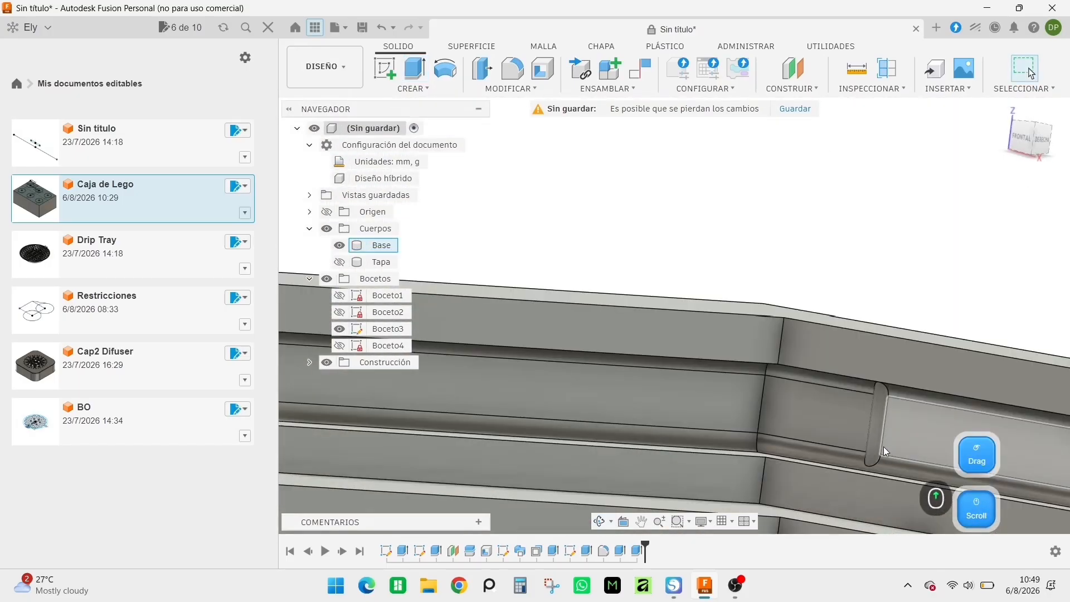
pyautogui.scroll(4, 878, 451)
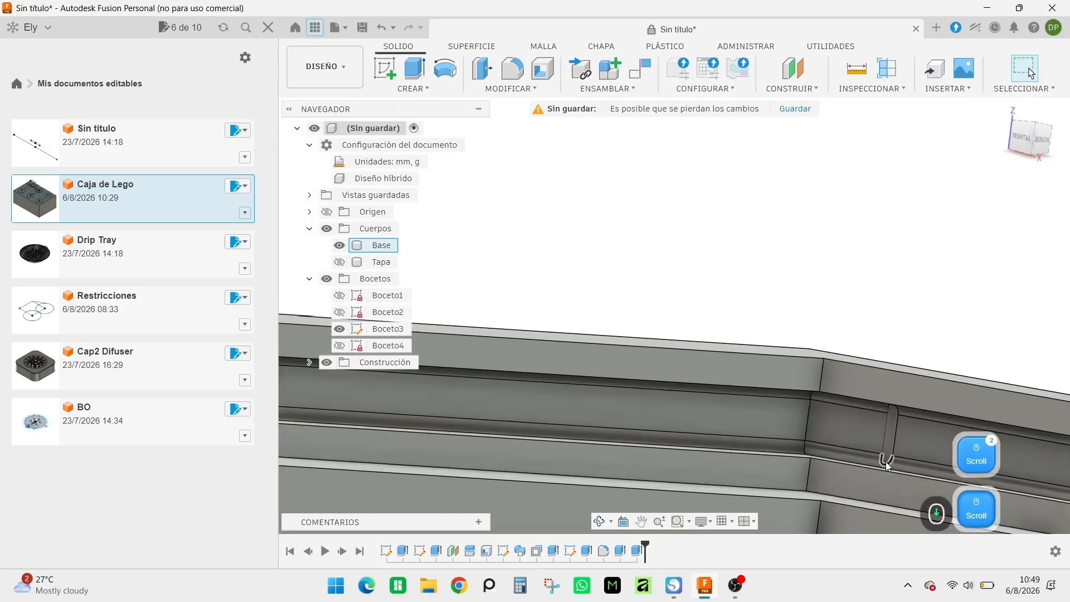
pyautogui.scroll(2, 886, 462)
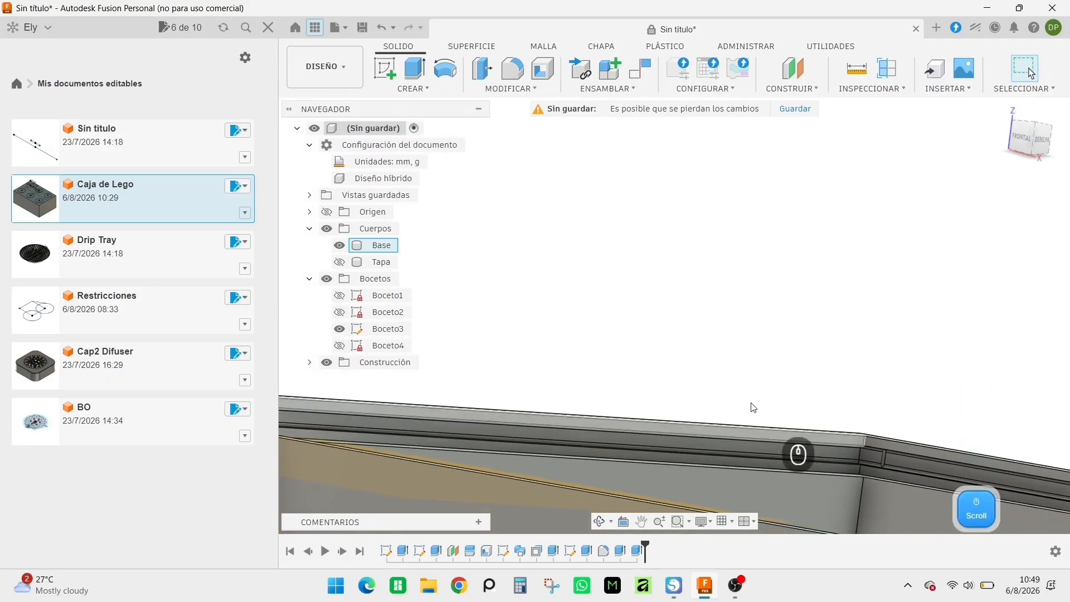
pyautogui.scroll(2, 756, 412)
pyautogui.scroll(4, 755, 413)
pyautogui.moveTo(723, 434); pyautogui.dragTo(585, 350, button='right')
pyautogui.moveTo(732, 362); pyautogui.dragTo(606, 256, button='middle')
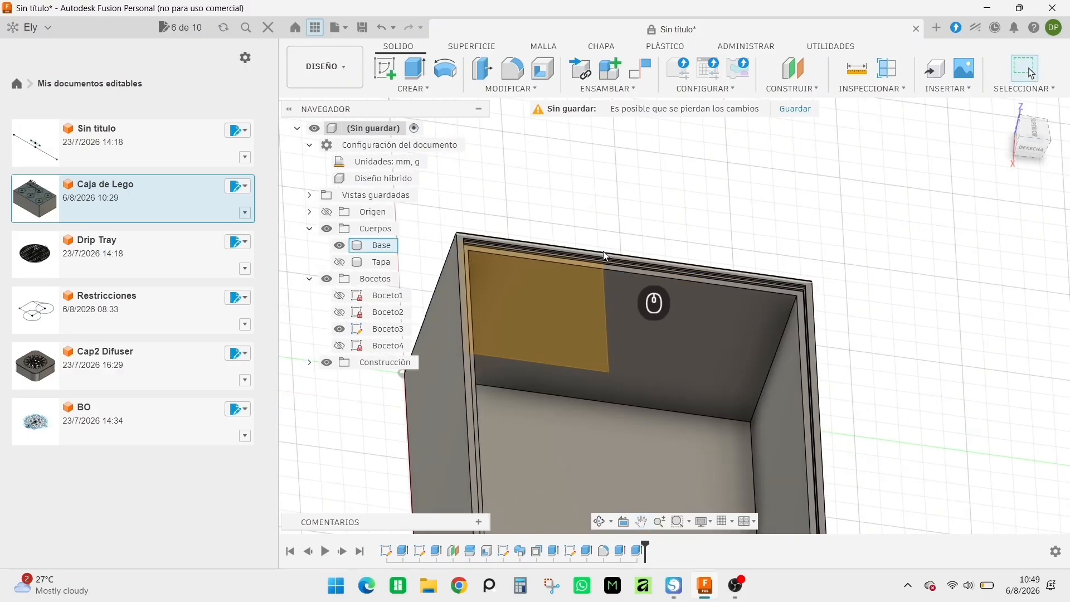
pyautogui.click(604, 251)
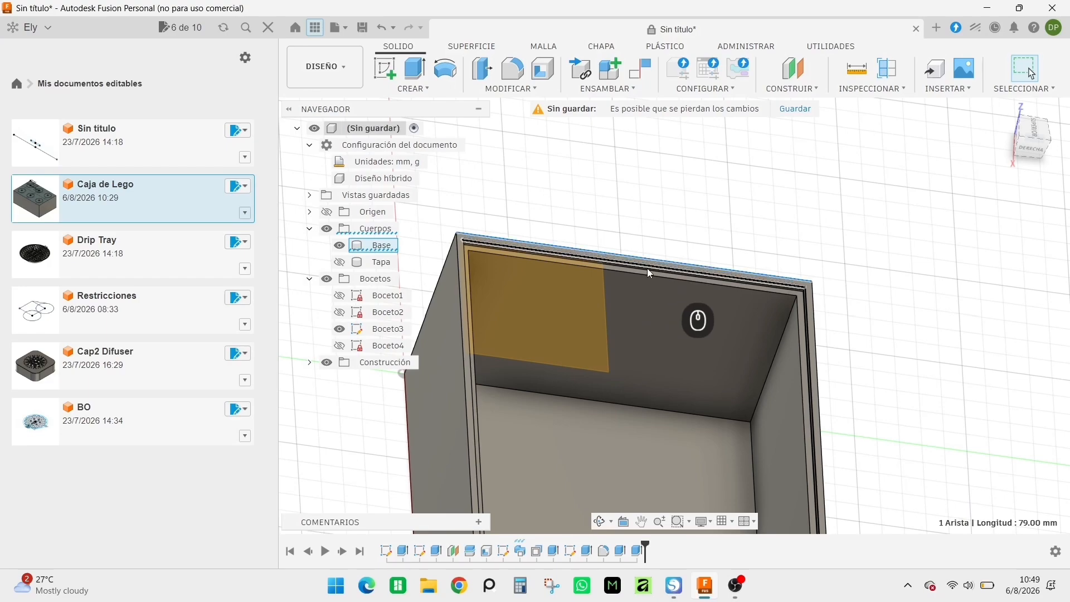
# - Create a construction plane offset 79/2 mm from the XZ plane, midway across the box
pyautogui.click(811, 75)
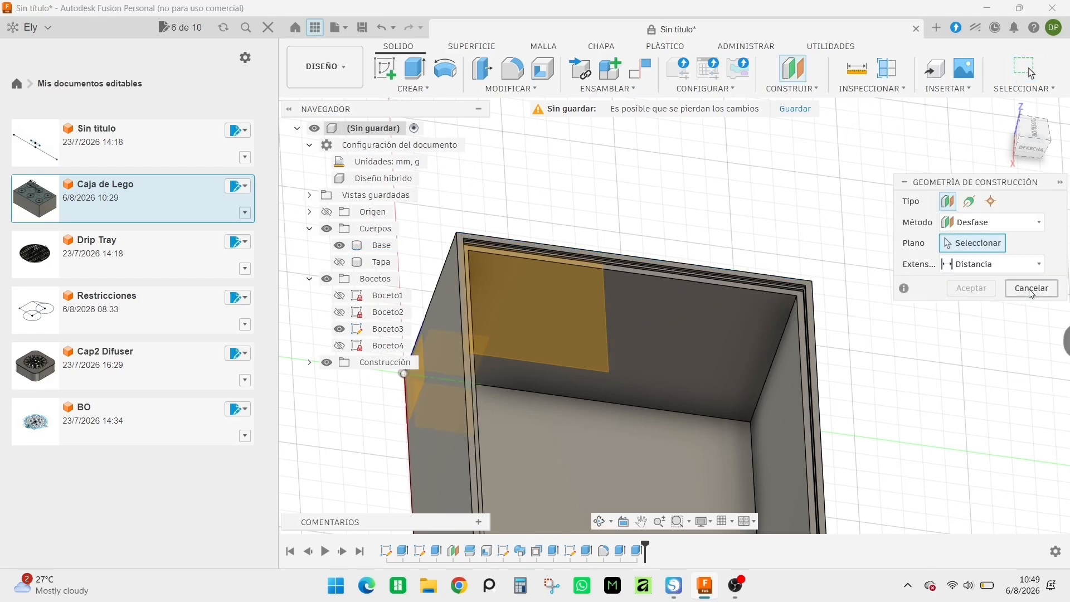
pyautogui.click(414, 384)
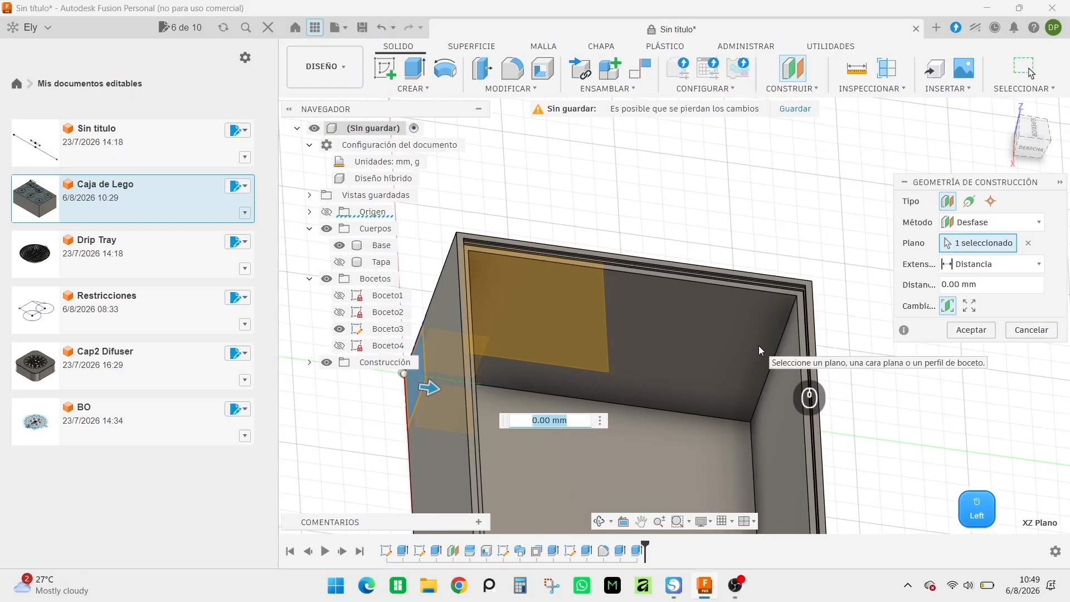
pyautogui.write('79/2')
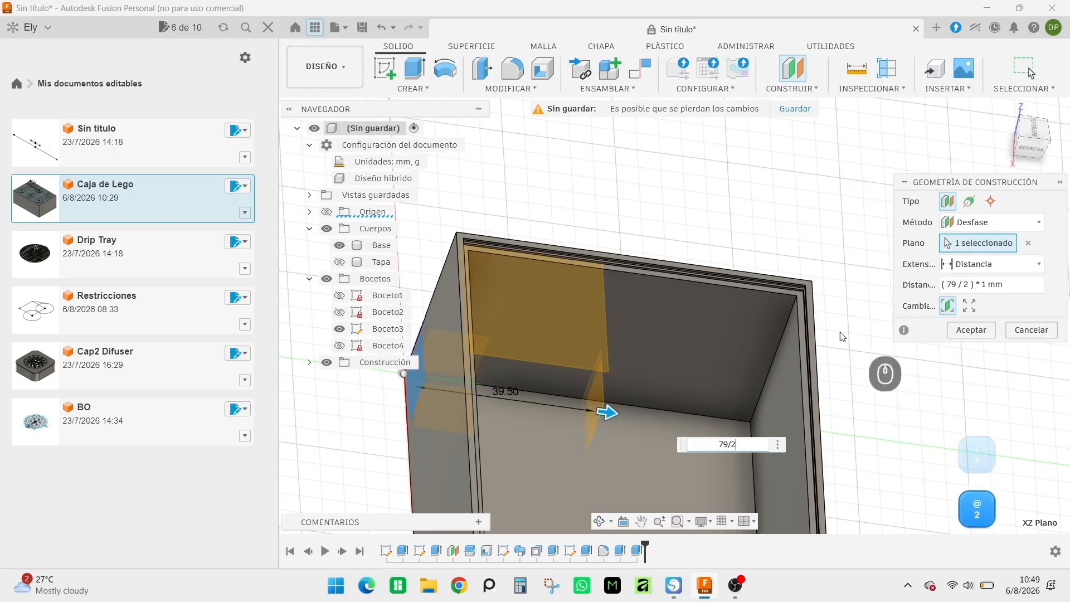
pyautogui.click(972, 331)
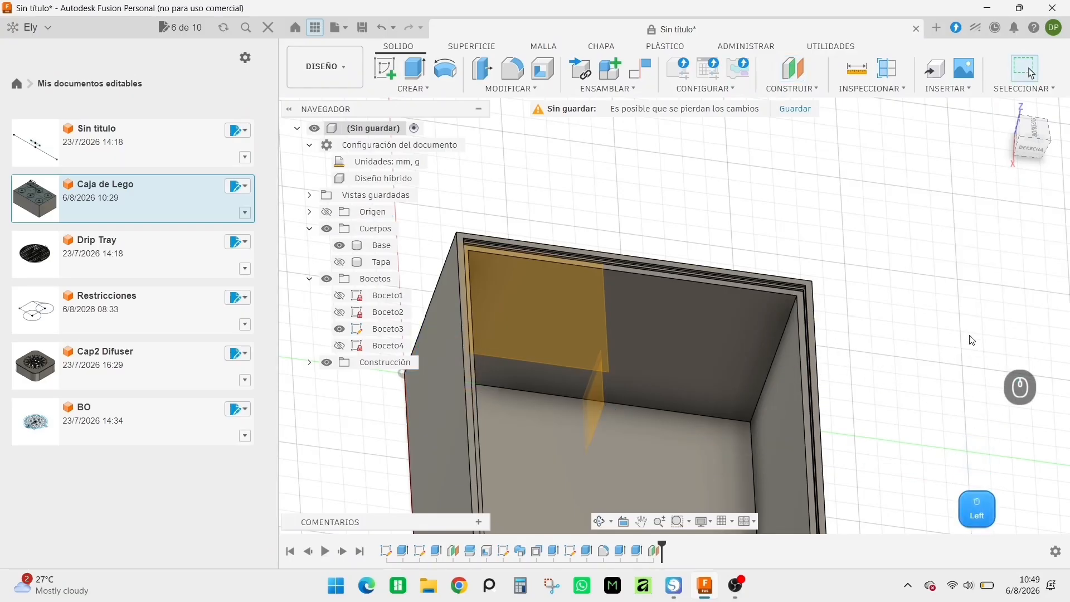
# - Mirror the tab's three extrusions and its fillet as operations across the new midplane, using the identical compute type
pyautogui.click(416, 89)
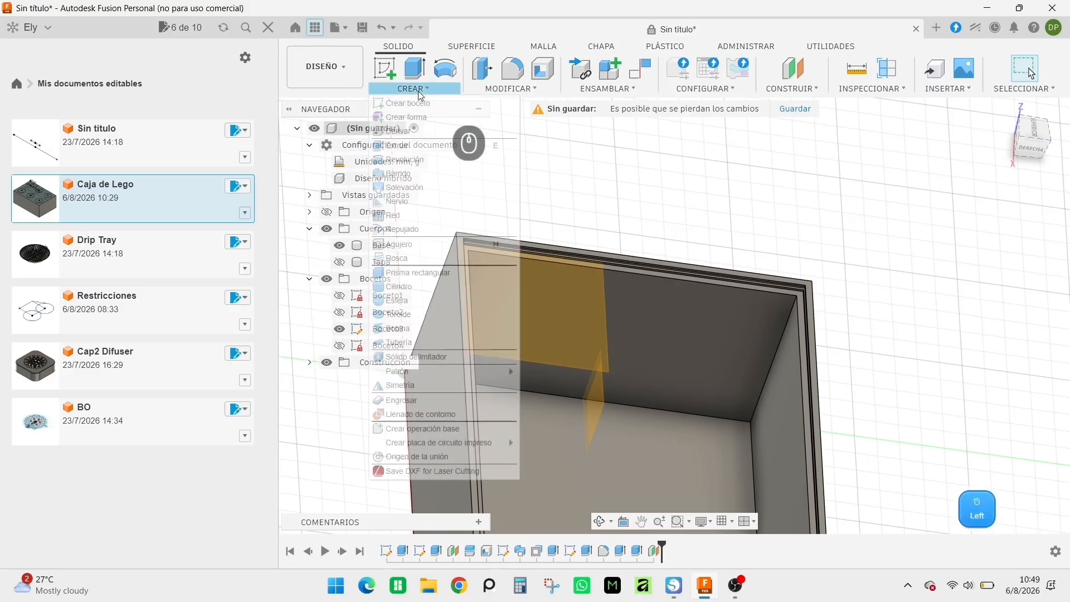
pyautogui.click(401, 385)
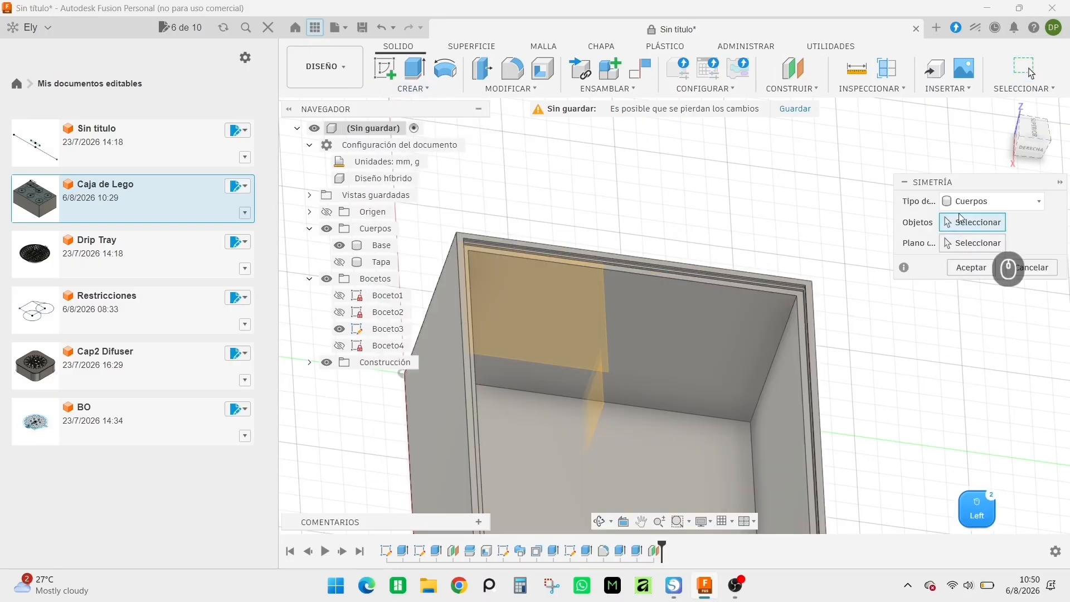
pyautogui.click(993, 201)
pyautogui.click(966, 256)
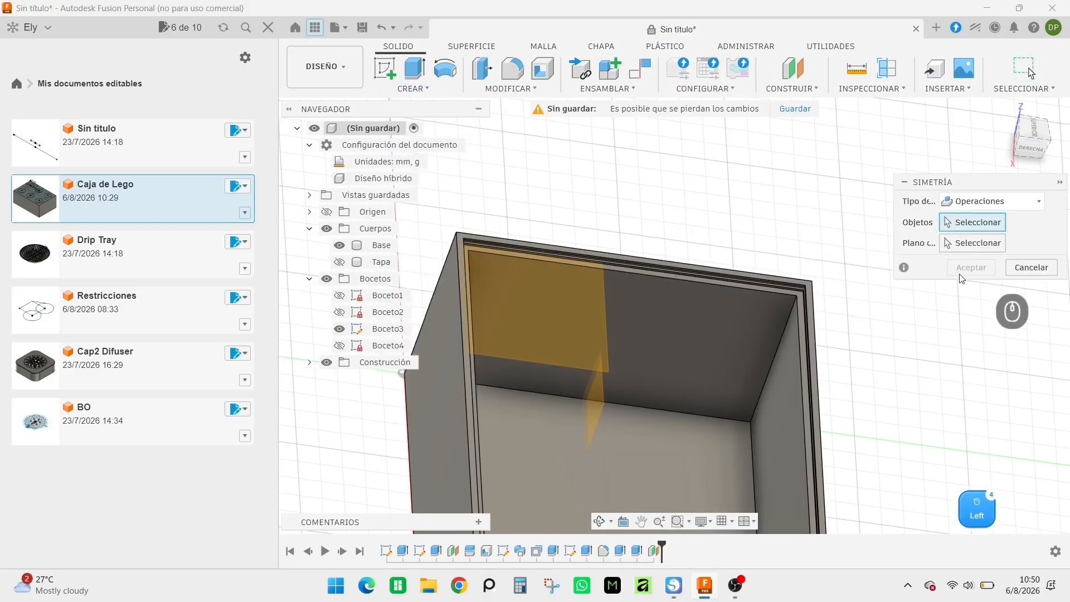
pyautogui.click(637, 551)
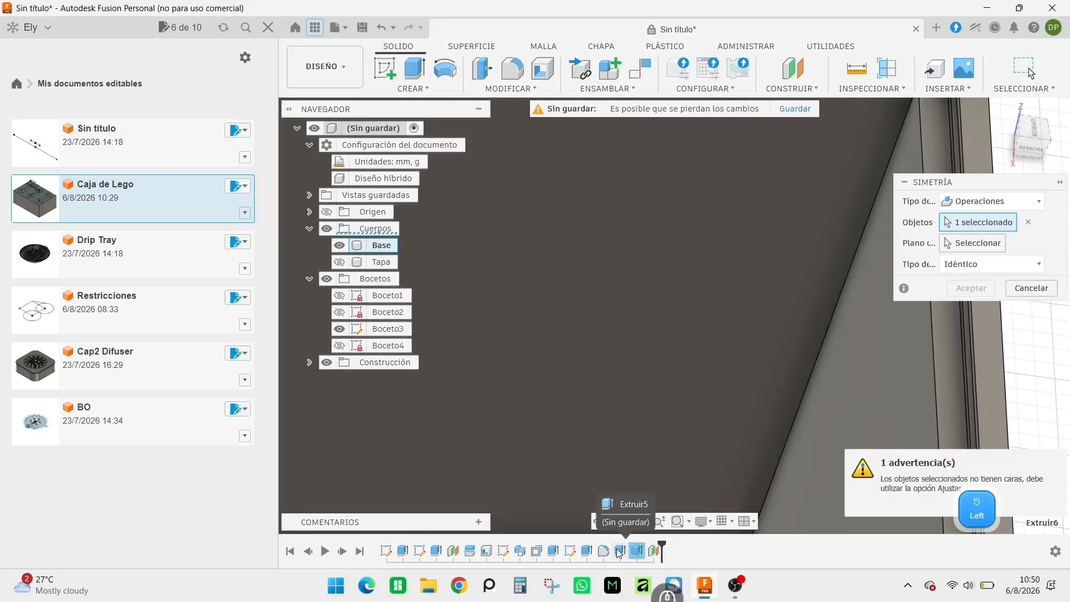
pyautogui.click(587, 551)
pyautogui.click(970, 243)
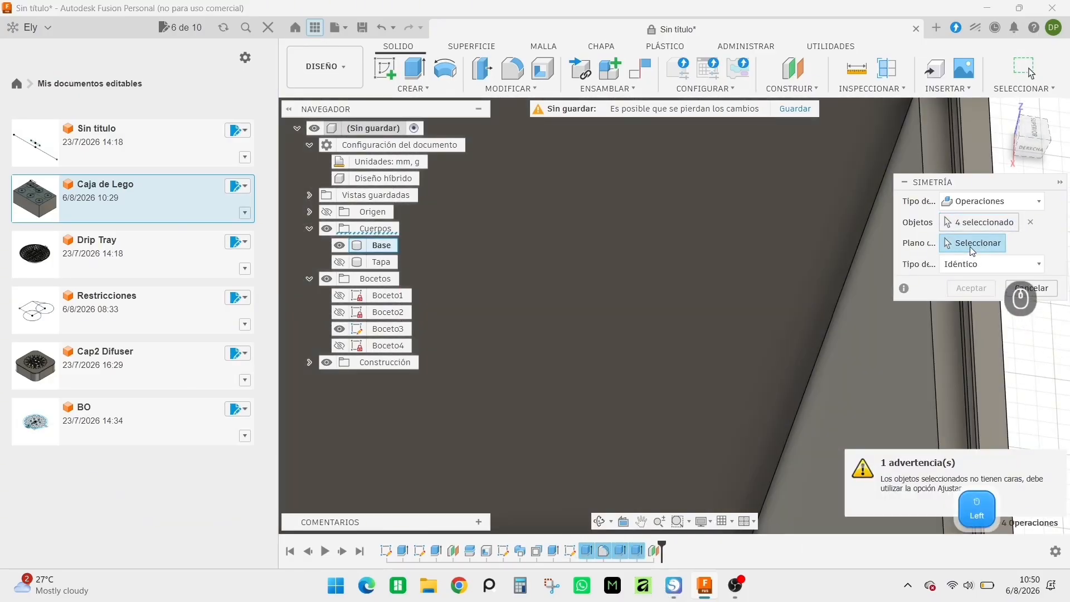
pyautogui.scroll(1, 766, 416)
pyautogui.scroll(5, 766, 416)
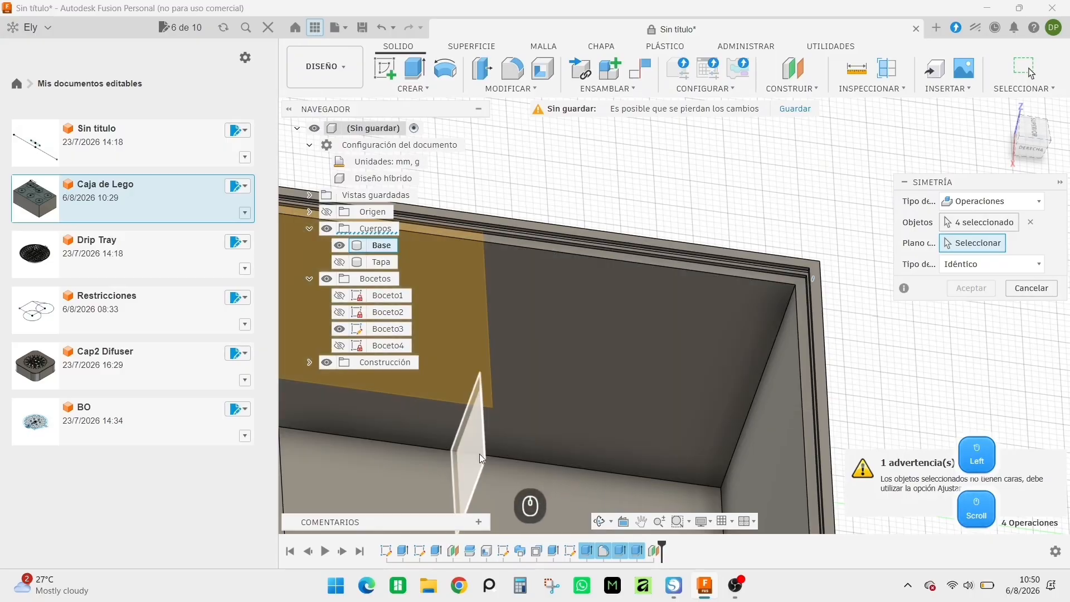
pyautogui.click(471, 451)
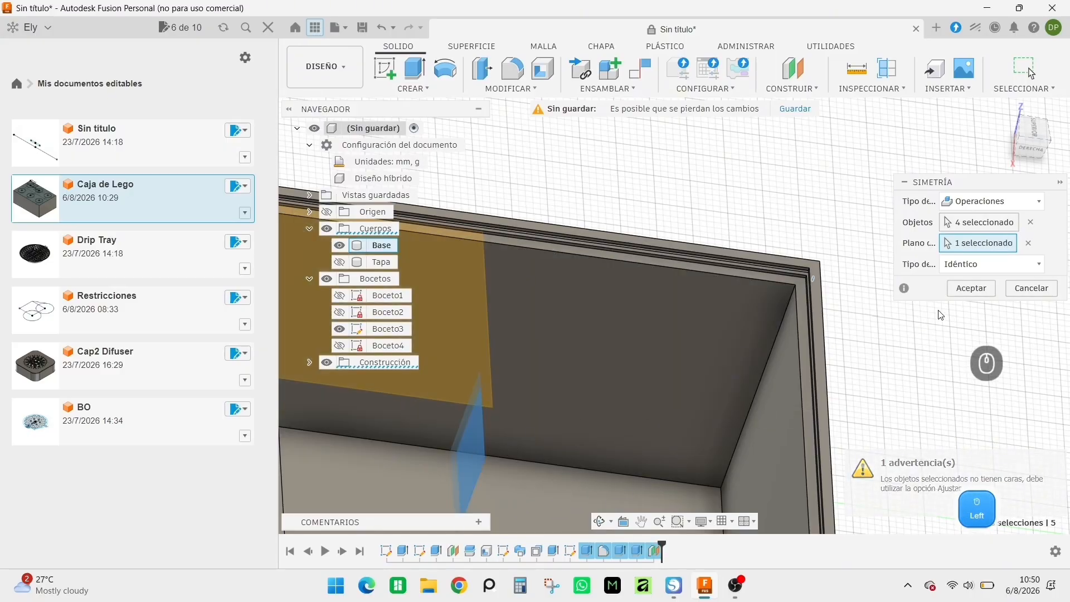
pyautogui.click(981, 293)
# - Check the mirrored tab in the opposite groove wall and show the Tapa body
pyautogui.keyDown('shift'); pyautogui.moveTo(797, 445); pyautogui.dragTo(718, 373, button='middle'); pyautogui.keyUp('shift')
pyautogui.scroll(-4, 686, 246)
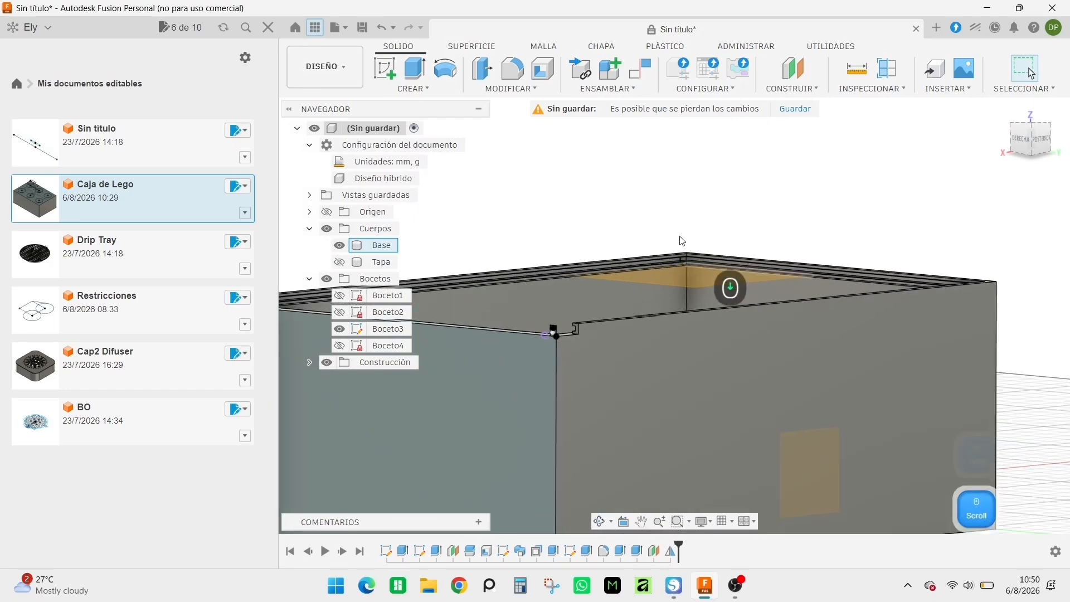
pyautogui.scroll(-4, 674, 295)
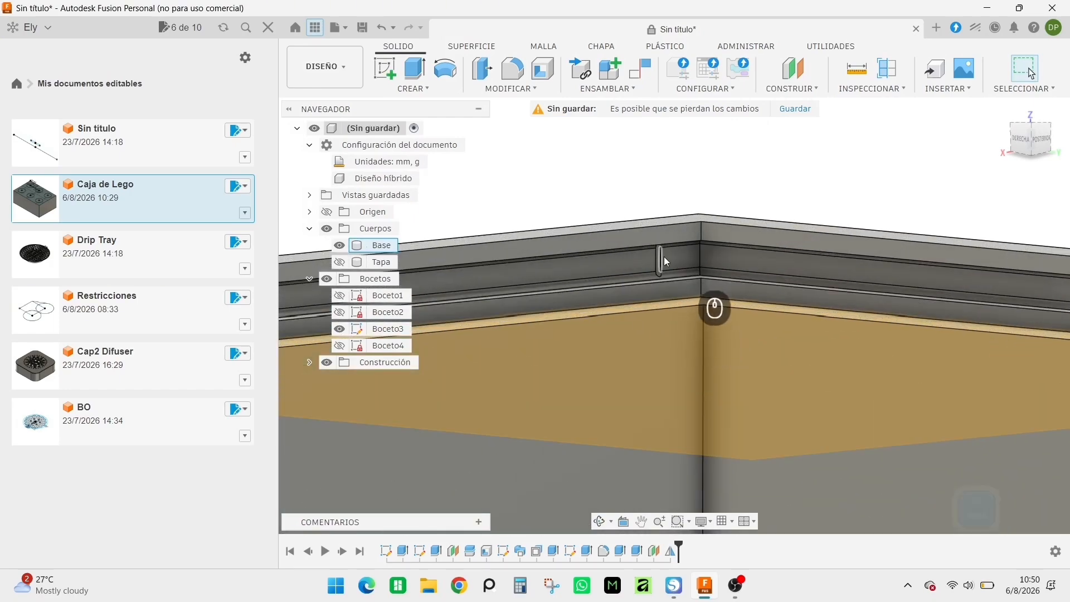
pyautogui.scroll(5, 727, 419)
pyautogui.scroll(2, 728, 420)
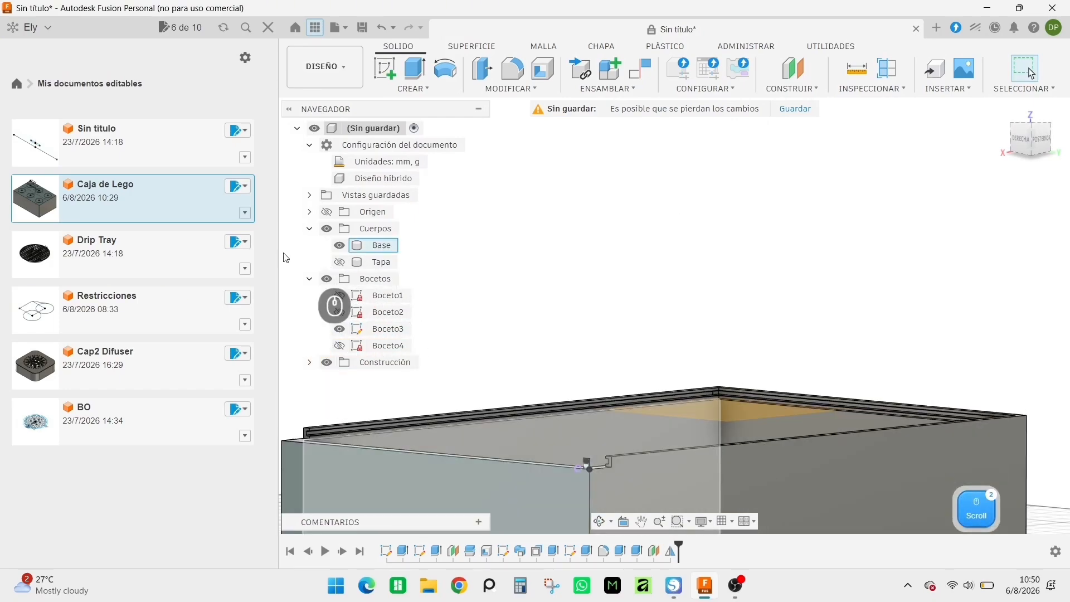
pyautogui.click(339, 263)
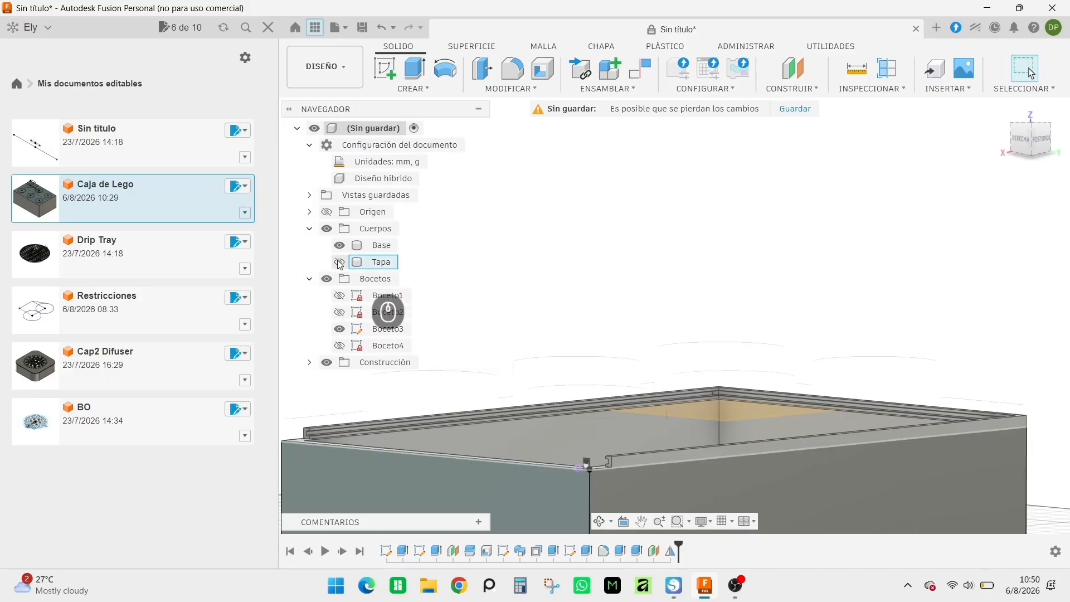
# - Cut the Base body's shape out of the Tapa body with Combine, keeping the tool body
pyautogui.scroll(3, 842, 247)
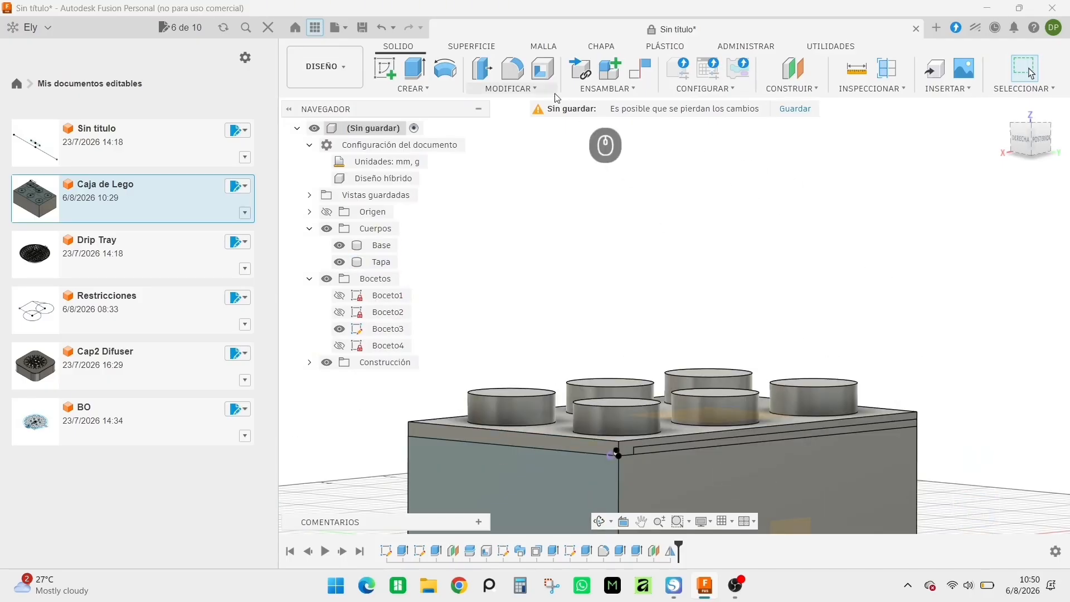
pyautogui.click(526, 89)
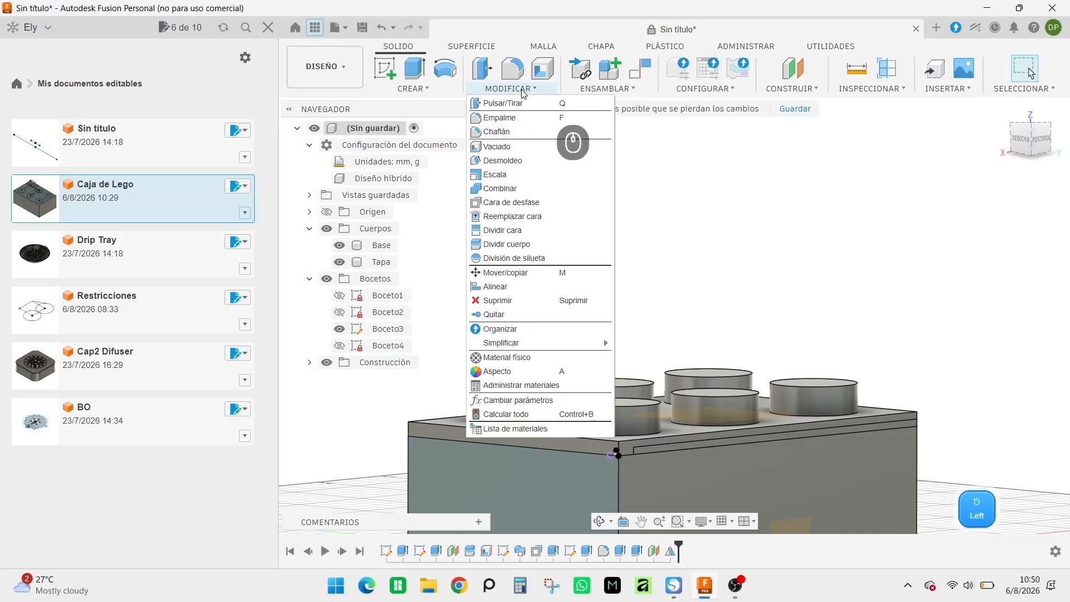
pyautogui.click(501, 188)
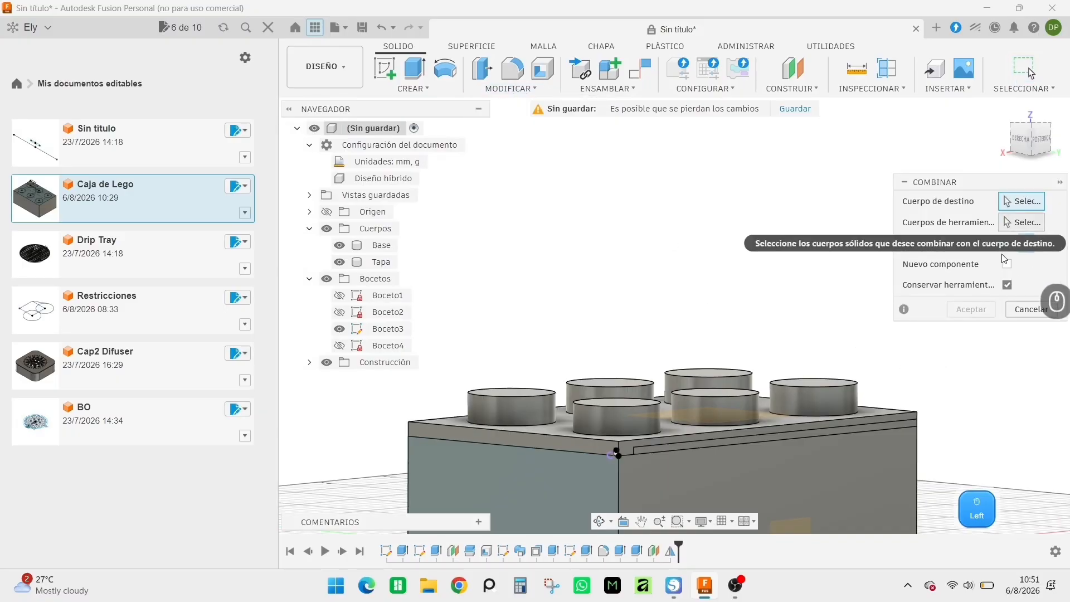
pyautogui.click(650, 402)
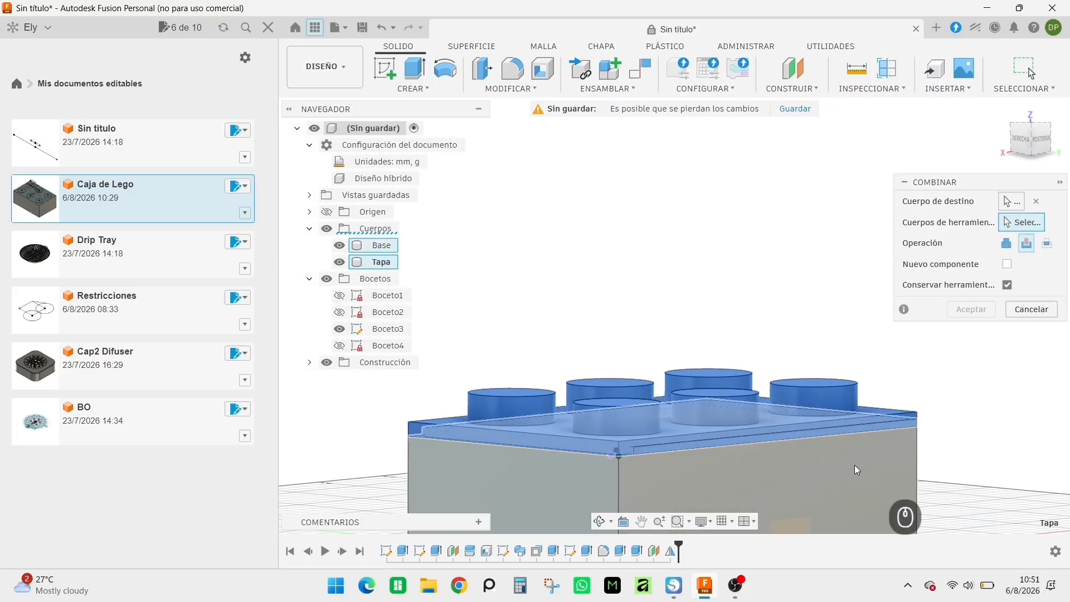
pyautogui.click(854, 465)
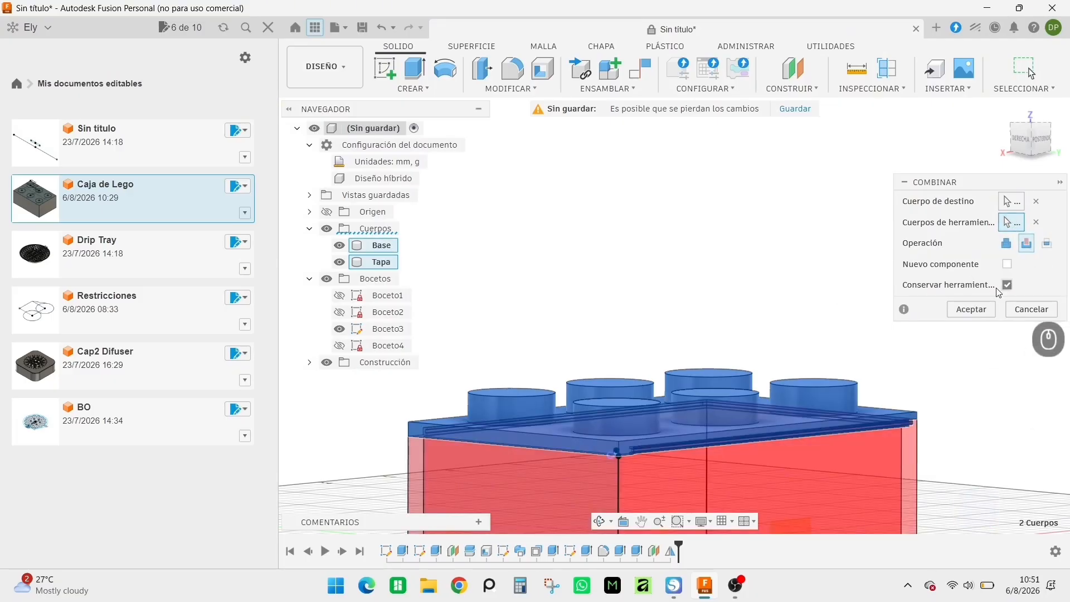
pyautogui.click(992, 313)
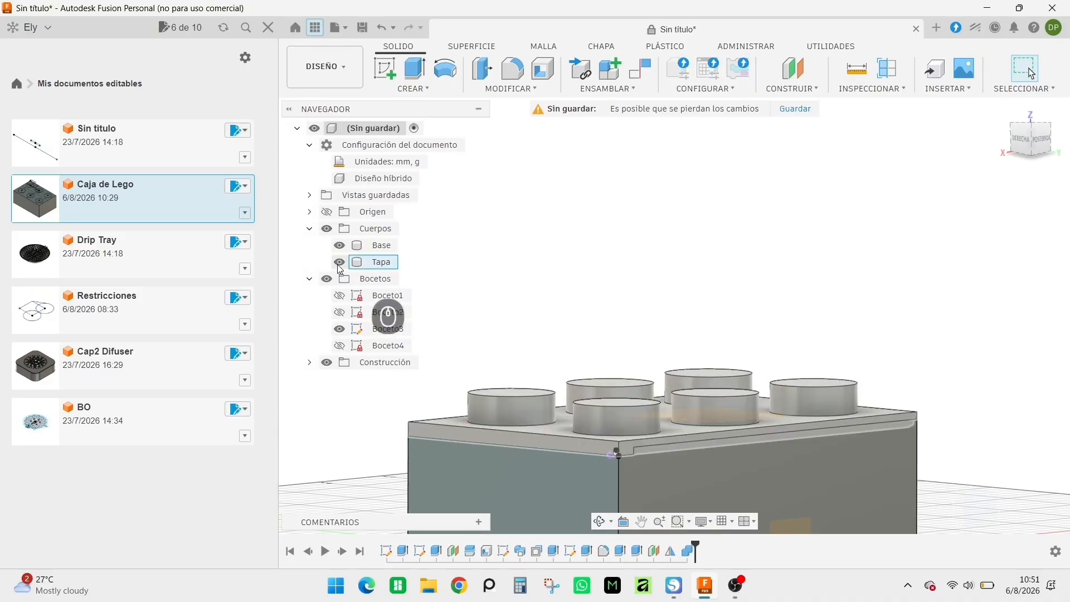
# - Hide the Base body and inspect the rail and tab notch cut into the lid's side near its corner
pyautogui.click(339, 245)
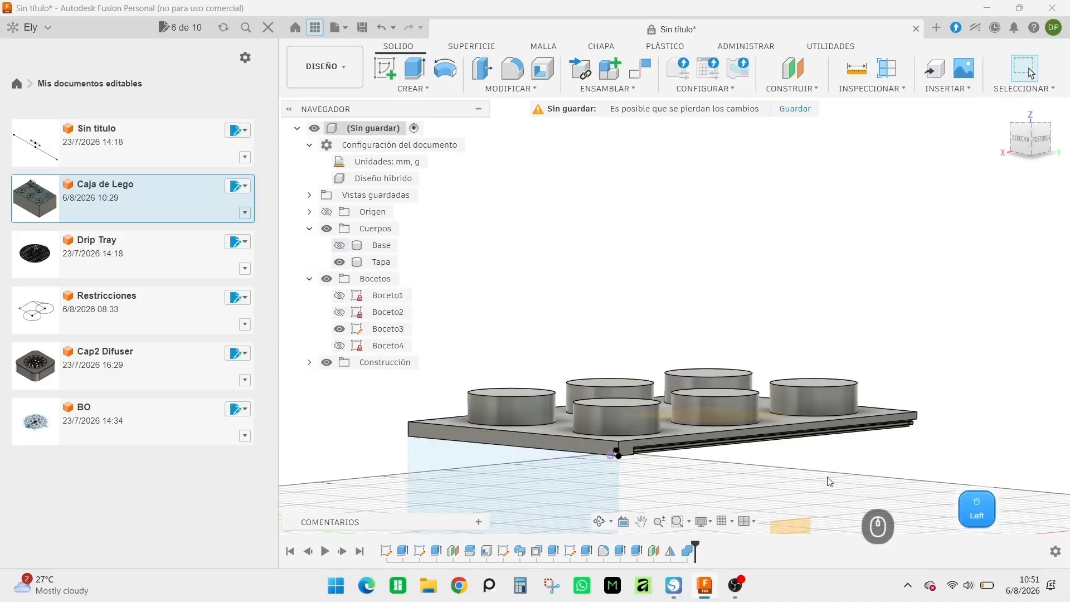
pyautogui.scroll(5, 676, 480)
pyautogui.moveTo(695, 448); pyautogui.dragTo(635, 440, button='right')
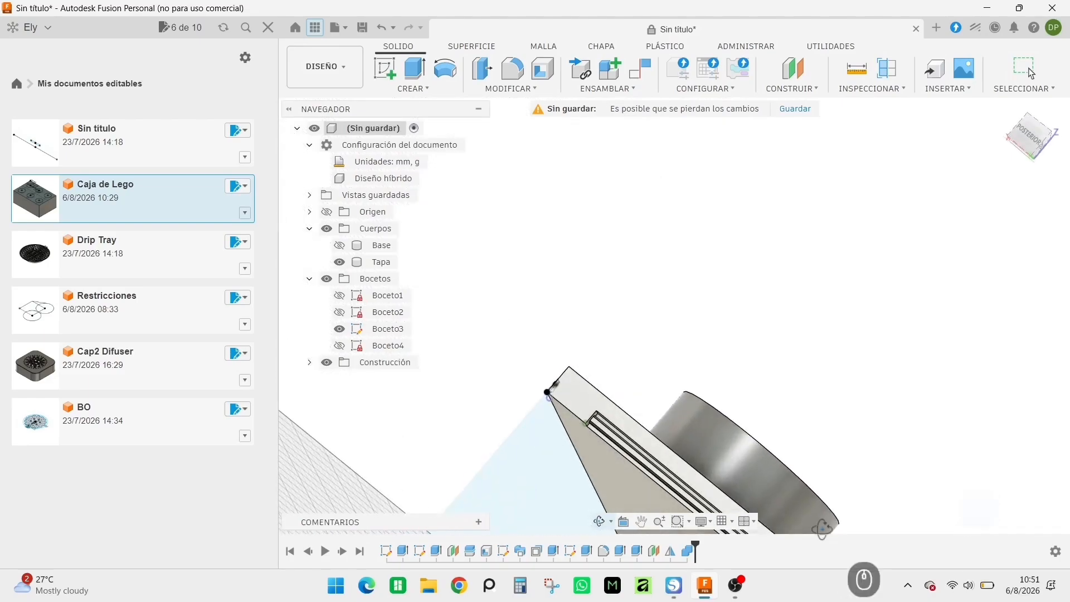
pyautogui.scroll(1, 828, 493)
pyautogui.scroll(8, 775, 460)
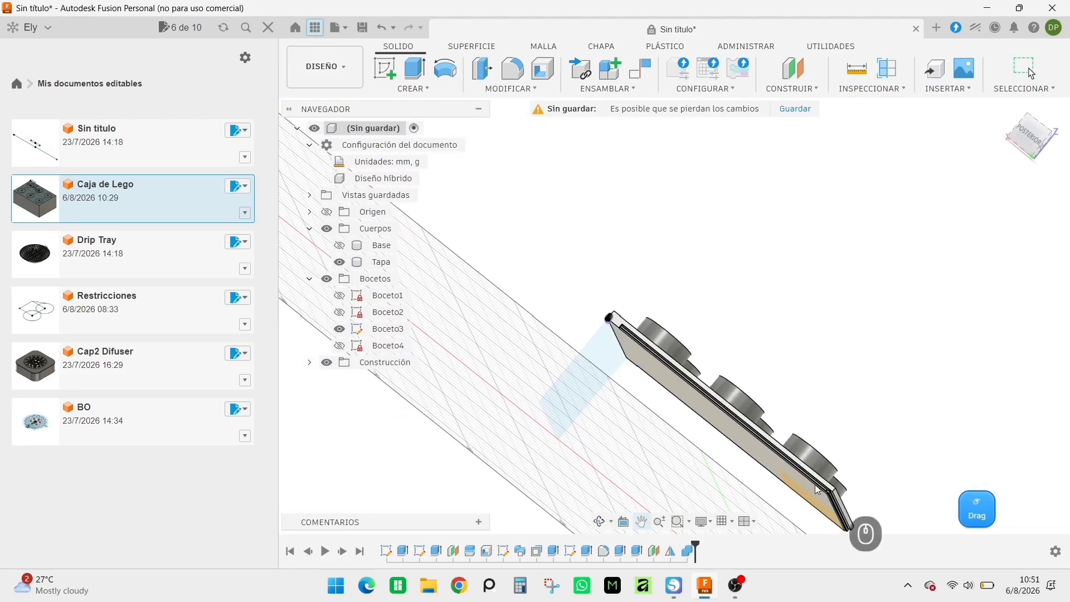
pyautogui.scroll(2, 840, 464)
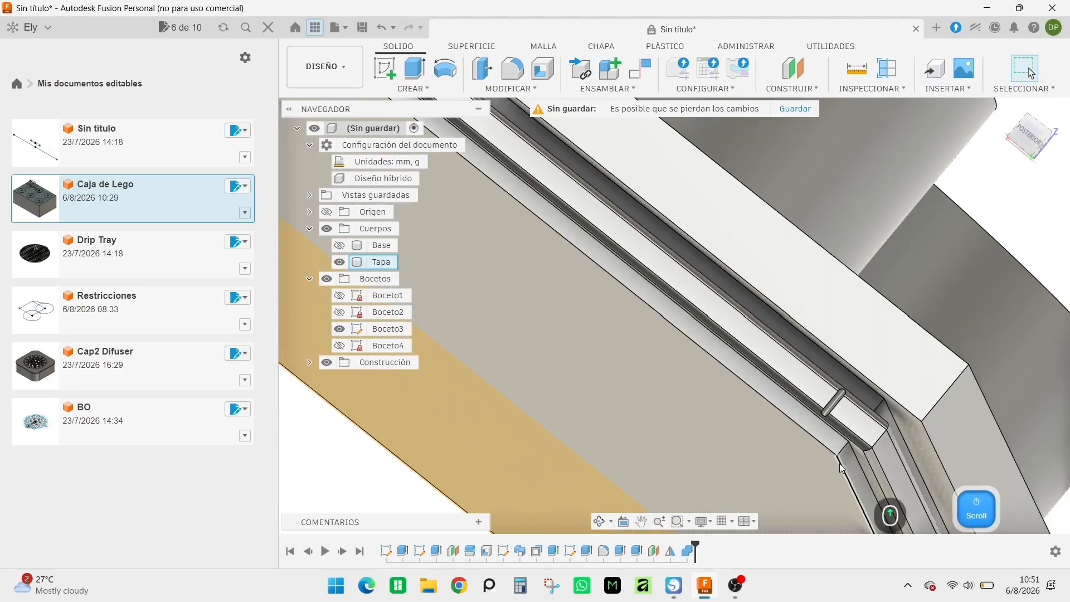
pyautogui.scroll(4, 839, 463)
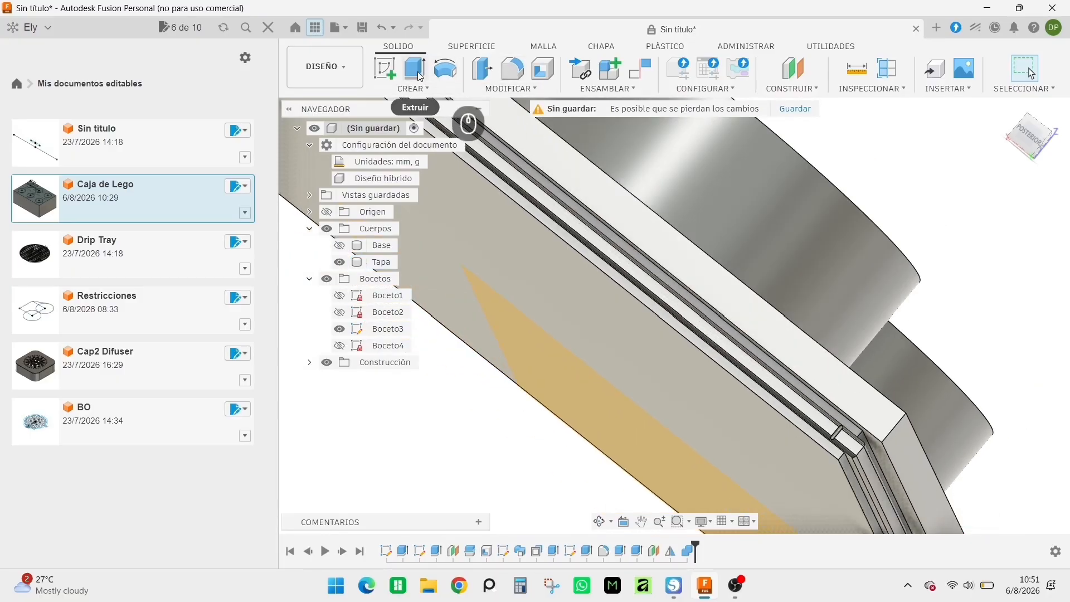
# - Start a face offset with Press/Pull and select the lid's rail and groove faces along one side, including the tab notch
pyautogui.click(477, 75)
pyautogui.scroll(-5, 826, 450)
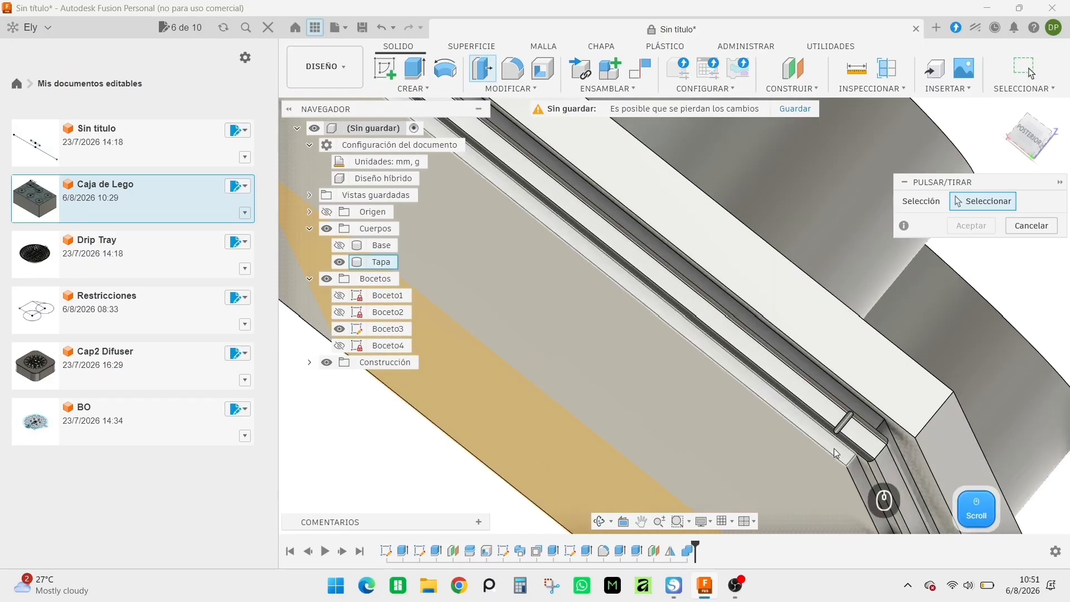
pyautogui.moveTo(838, 444); pyautogui.dragTo(843, 402, button='right')
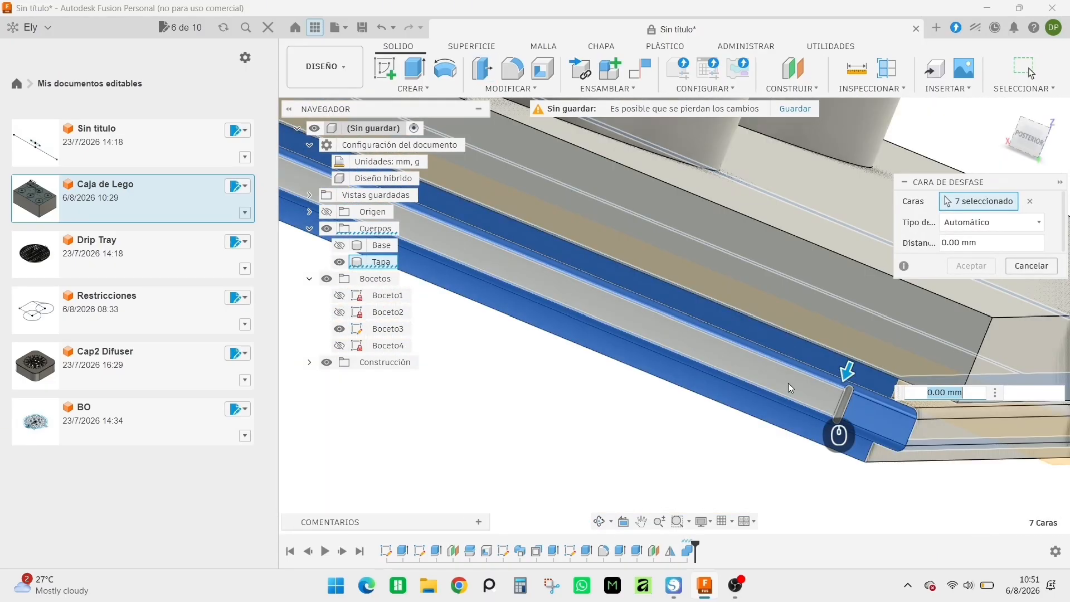
pyautogui.click(788, 383)
pyautogui.click(840, 412)
pyautogui.scroll(-1, 803, 461)
pyautogui.moveTo(834, 406); pyautogui.dragTo(659, 408, button='middle')
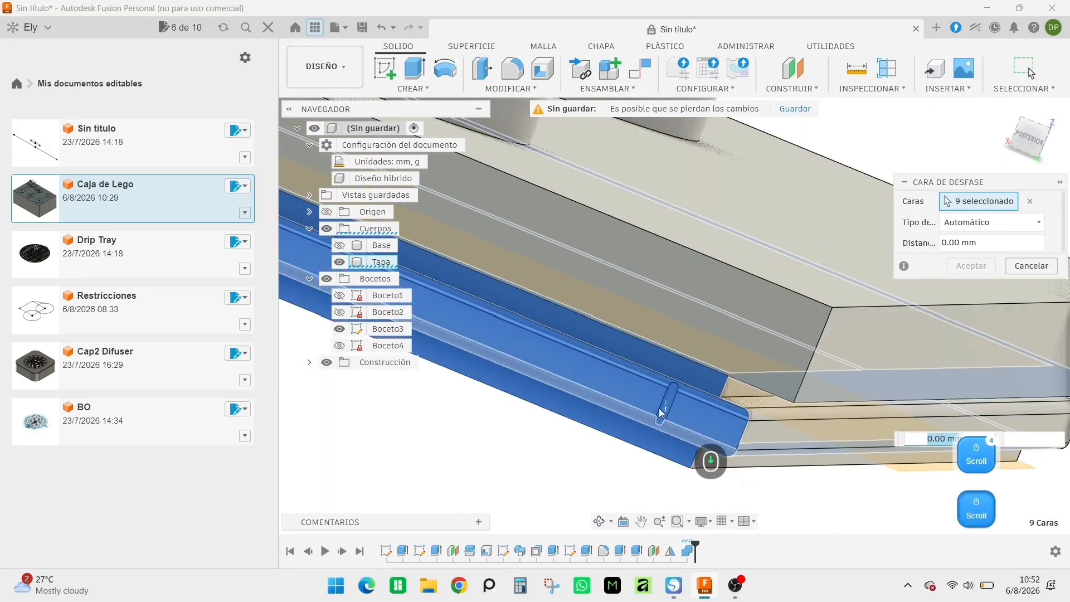
pyautogui.click(671, 398)
# - Extend the offset selection around the lid's corner to the rail and groove faces of the remaining sides
pyautogui.scroll(2, 697, 445)
pyautogui.moveTo(698, 445); pyautogui.dragTo(665, 446, button='right')
pyautogui.click(726, 474)
pyautogui.click(729, 468)
pyautogui.click(737, 456)
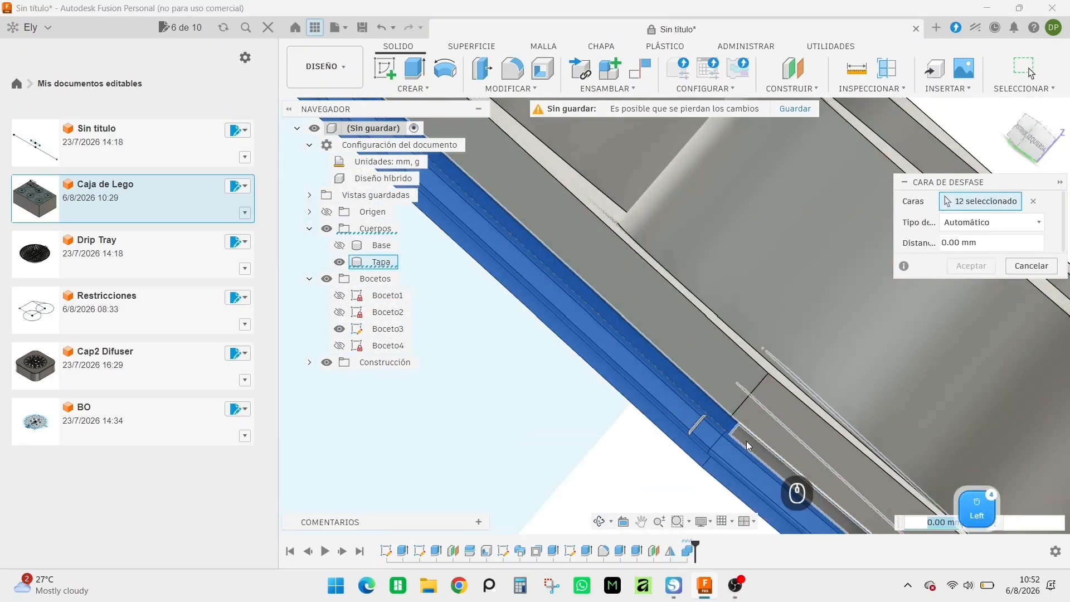
pyautogui.click(748, 442)
pyautogui.moveTo(747, 442); pyautogui.dragTo(726, 459, button='right')
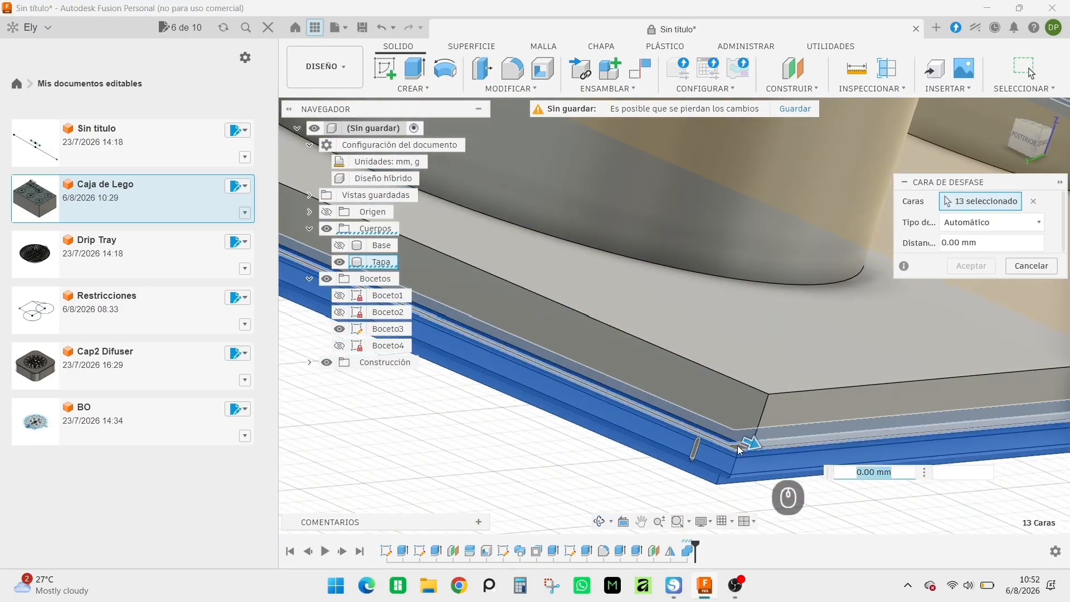
pyautogui.click(739, 449)
pyautogui.moveTo(723, 501); pyautogui.dragTo(552, 336, button='right')
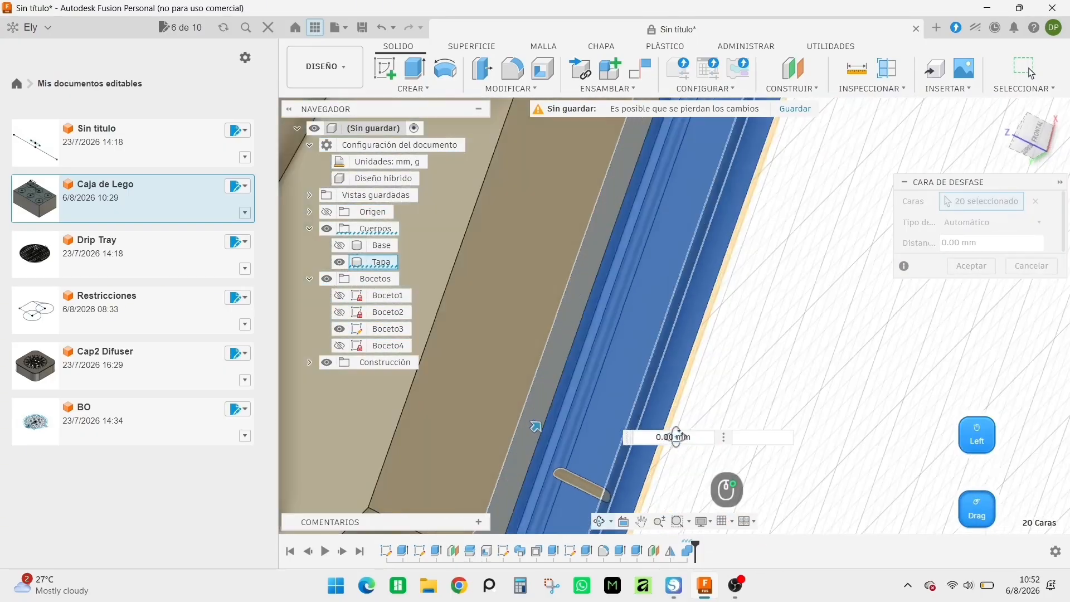
pyautogui.moveTo(678, 435); pyautogui.dragTo(666, 389, button='right')
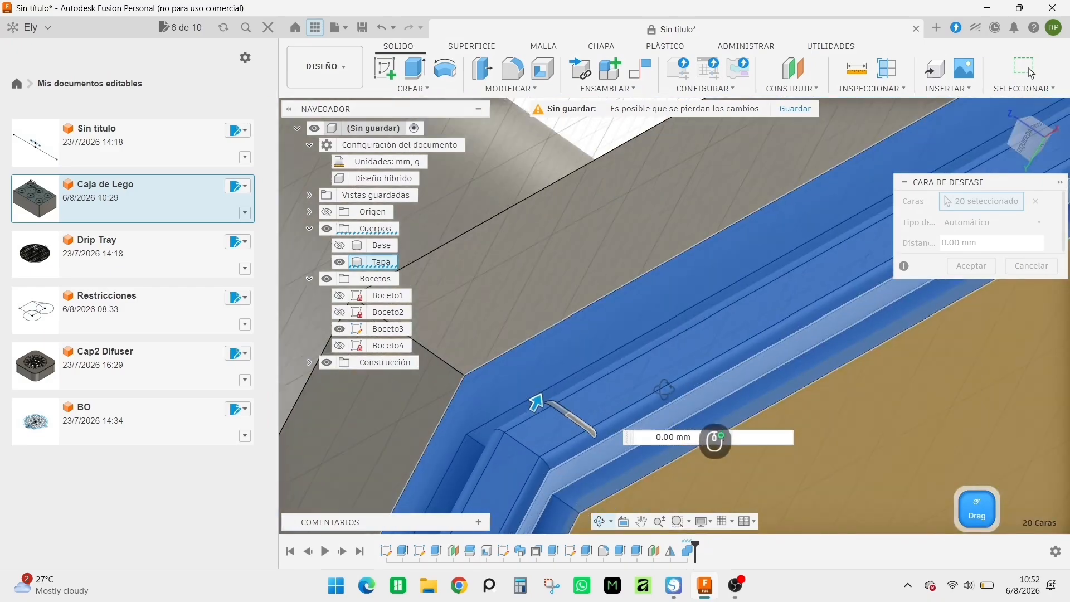
# - Set the face offset to -0.15 mm, add the remaining tab notch faces to the selection, and apply it
pyautogui.write('-0.15')
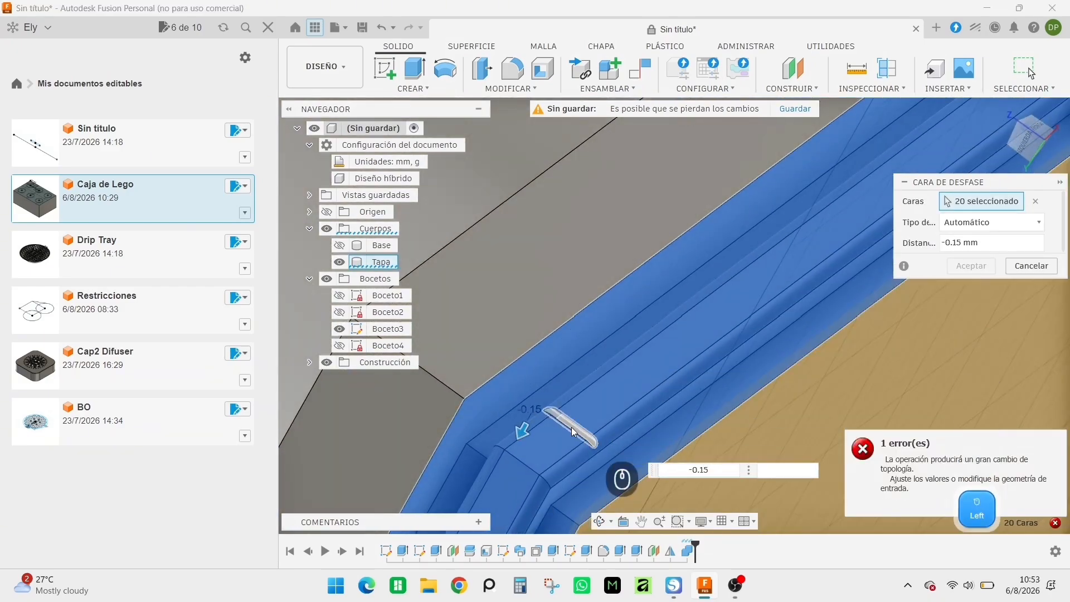
pyautogui.click(605, 434)
pyautogui.scroll(3, 619, 440)
pyautogui.scroll(-5, 624, 447)
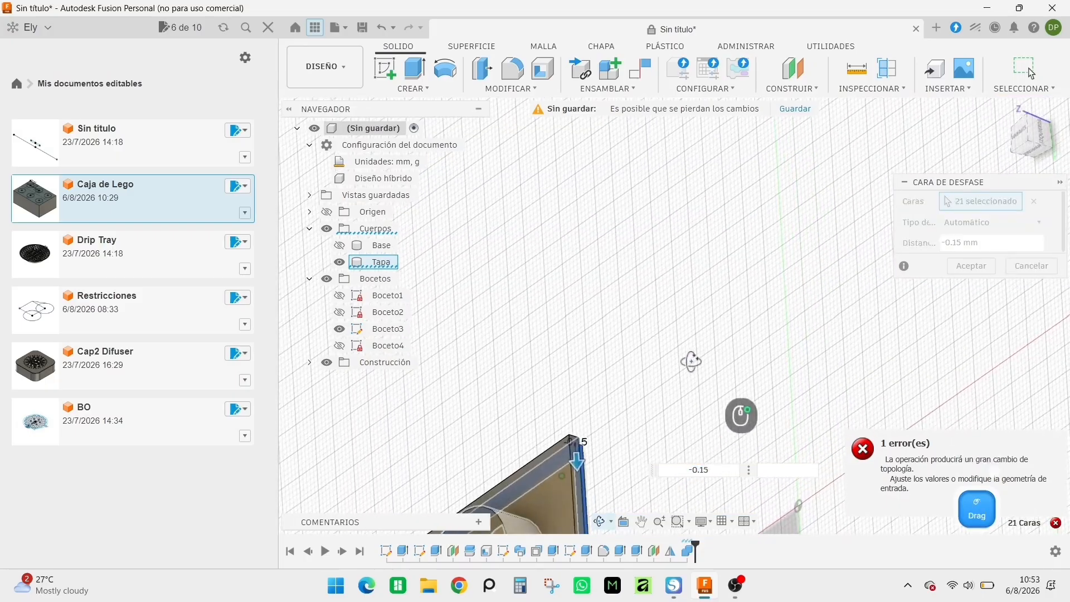
pyautogui.scroll(3, 596, 479)
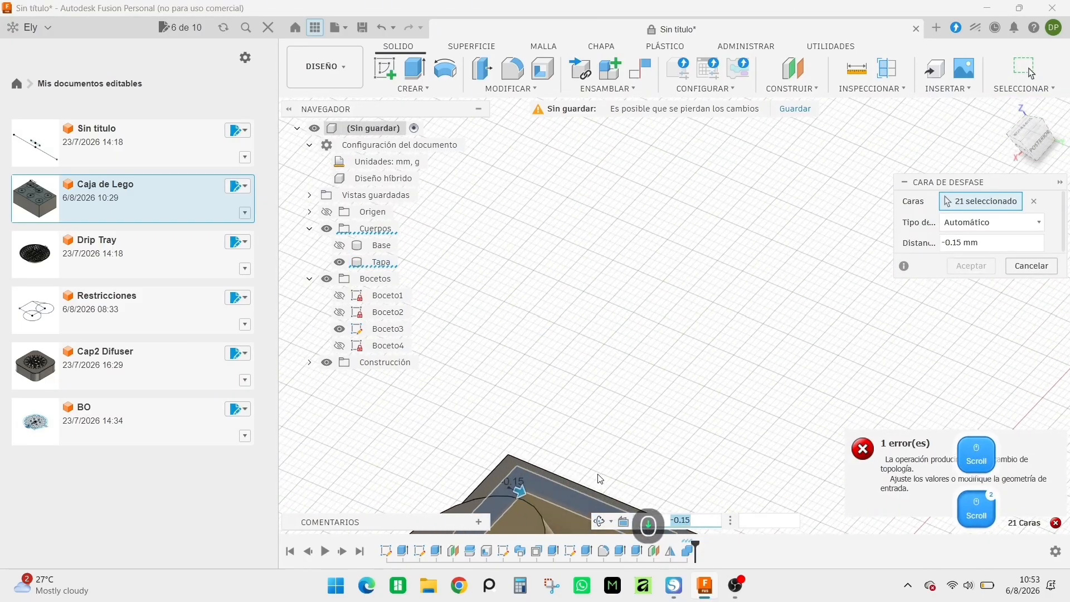
pyautogui.scroll(-8, 588, 394)
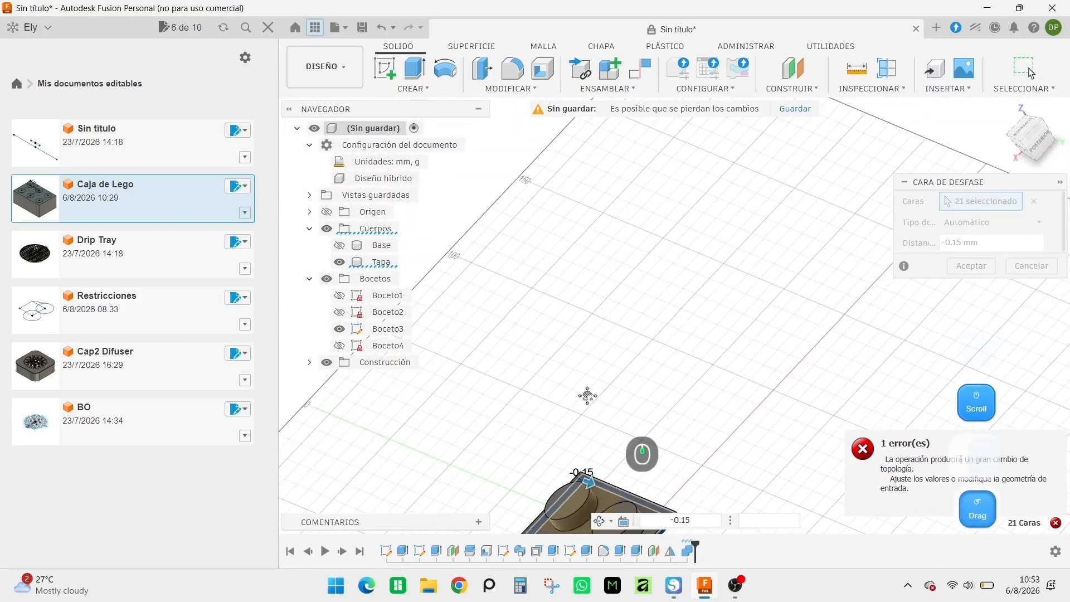
pyautogui.scroll(-4, 536, 262)
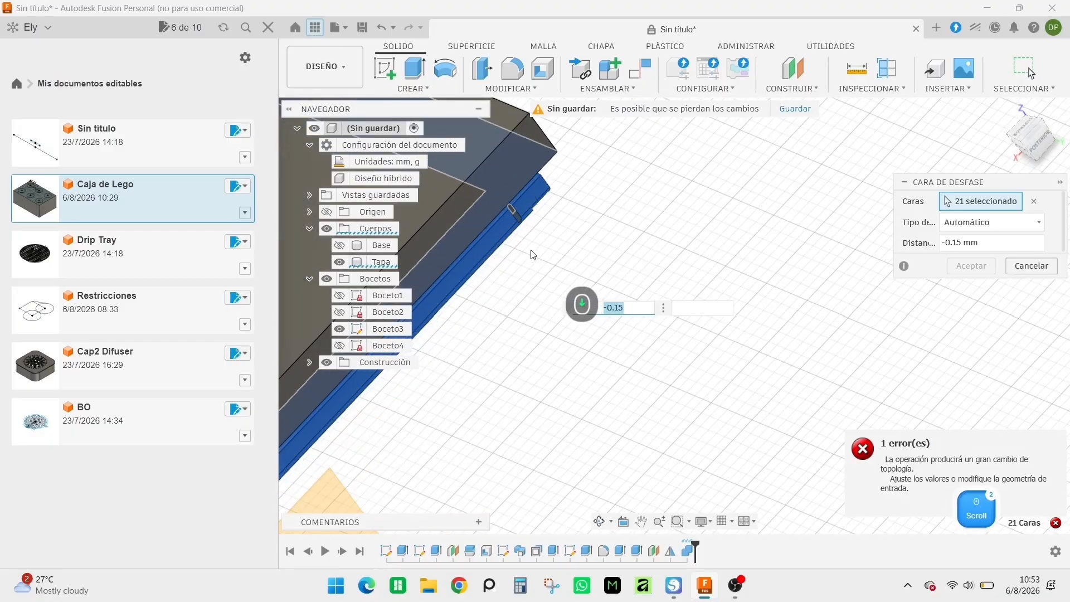
pyautogui.click(510, 201)
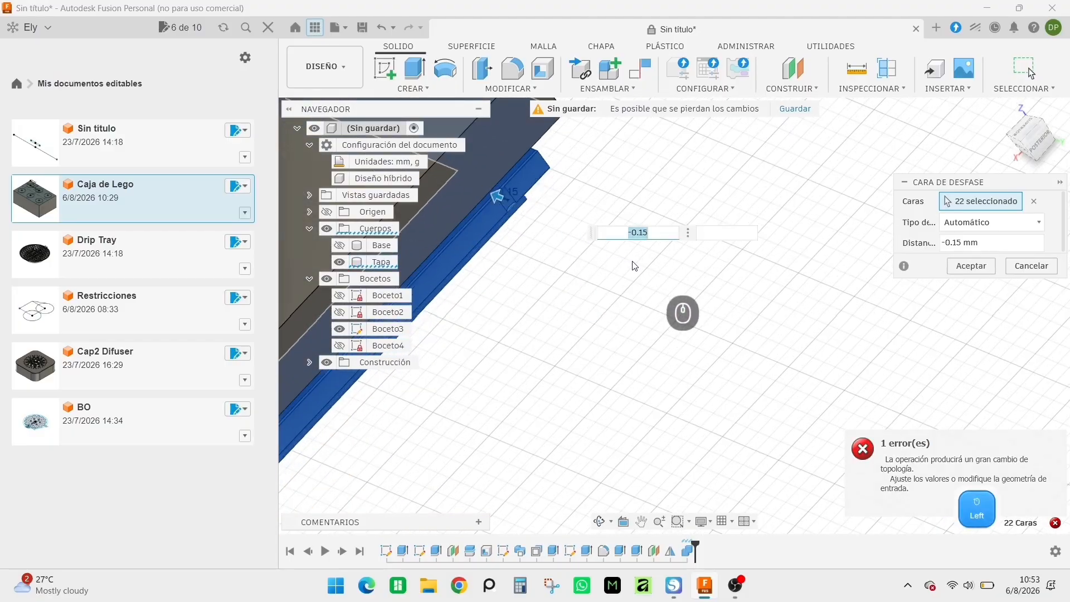
pyautogui.keyDown('shift'); pyautogui.moveTo(635, 266); pyautogui.dragTo(606, 323, button='middle'); pyautogui.keyUp('shift')
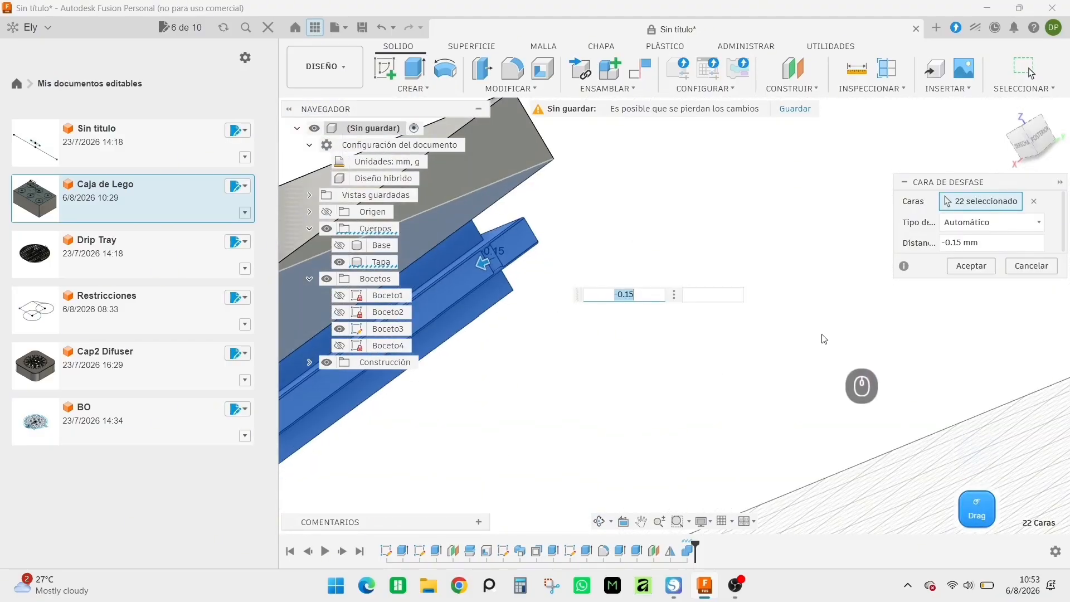
pyautogui.click(972, 266)
# - Show the Base body and create a section analysis -30 mm from the box's right face through the lid joint
pyautogui.scroll(5, 647, 394)
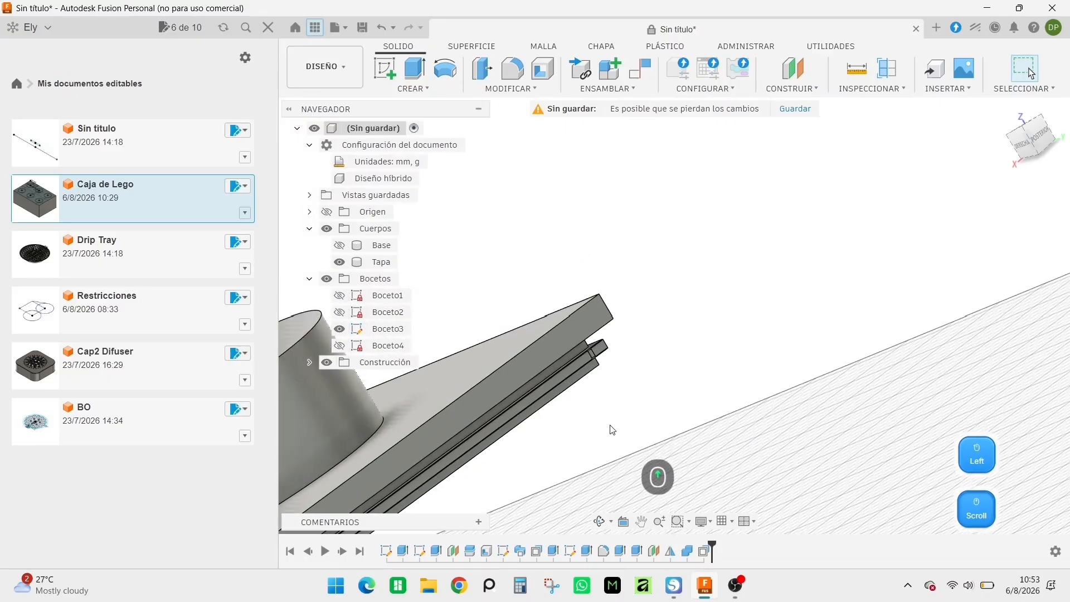
pyautogui.keyDown('shift'); pyautogui.moveTo(613, 430); pyautogui.dragTo(374, 313, button='middle'); pyautogui.keyUp('shift')
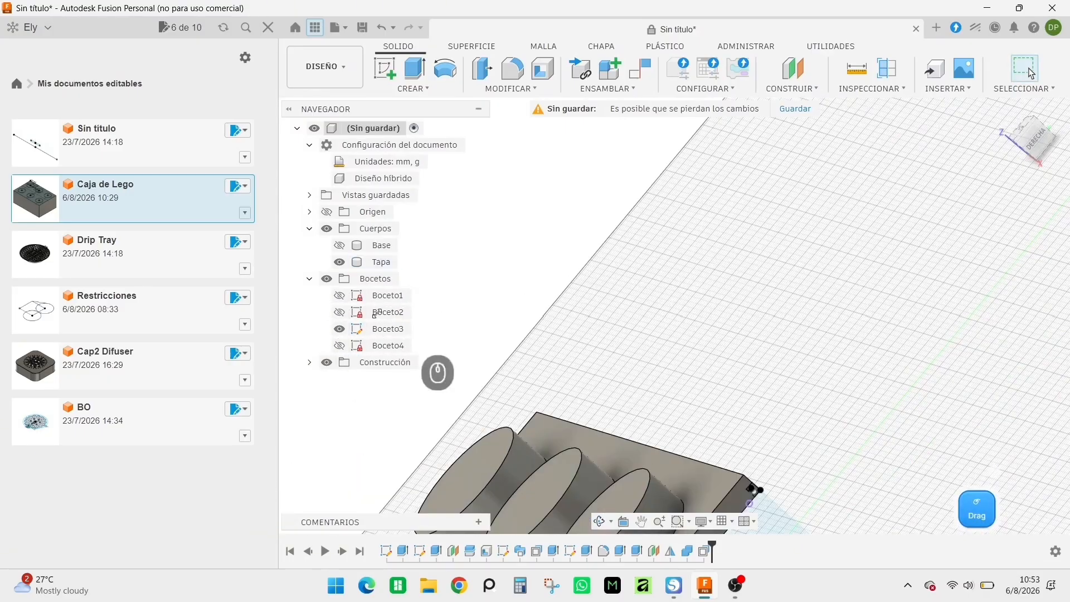
pyautogui.click(341, 246)
pyautogui.click(887, 67)
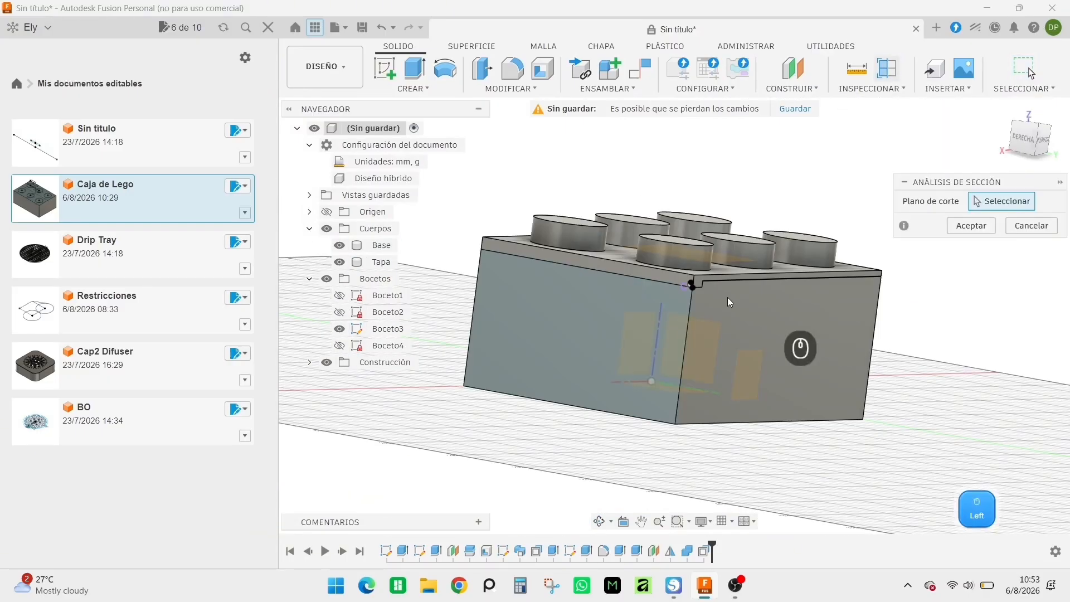
pyautogui.click(580, 327)
pyautogui.moveTo(580, 326); pyautogui.dragTo(632, 323)
pyautogui.scroll(5, 817, 326)
pyautogui.moveTo(817, 325); pyautogui.dragTo(849, 336, button='right')
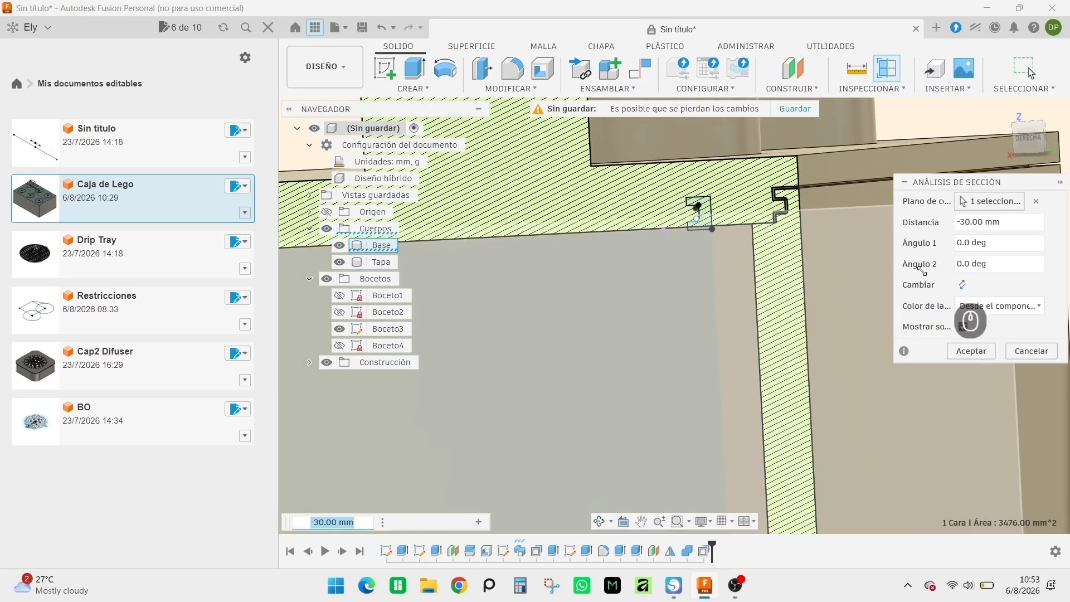
# - Hide the sketches and offset the lid's underside face by -0.15 mm
pyautogui.keyDown('shift'); pyautogui.moveTo(563, 346); pyautogui.dragTo(564, 326, button='middle'); pyautogui.keyUp('shift')
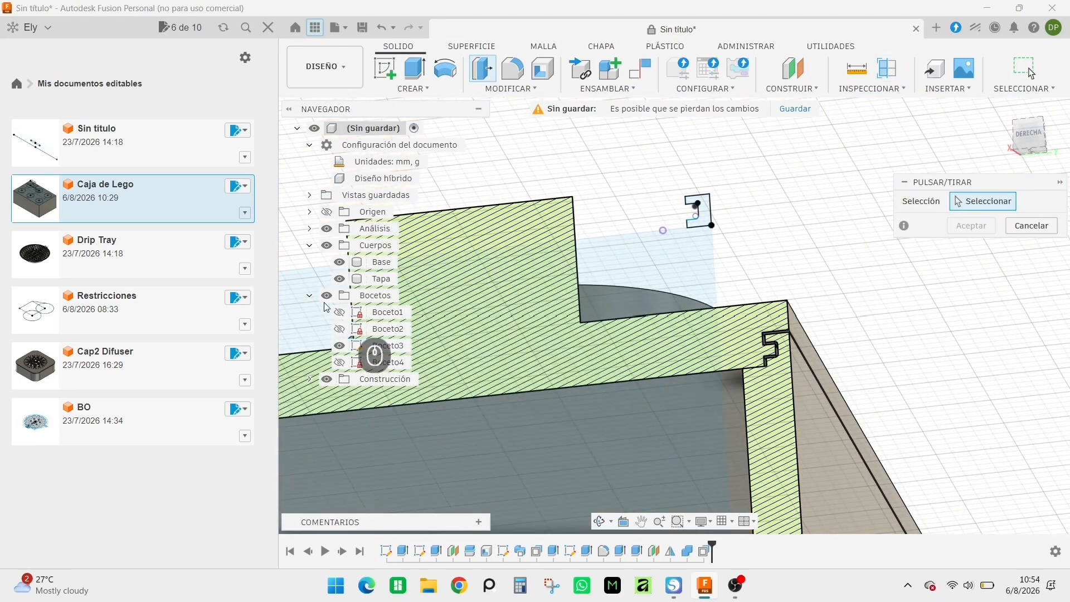
pyautogui.click(339, 345)
pyautogui.click(655, 416)
pyautogui.write('-')
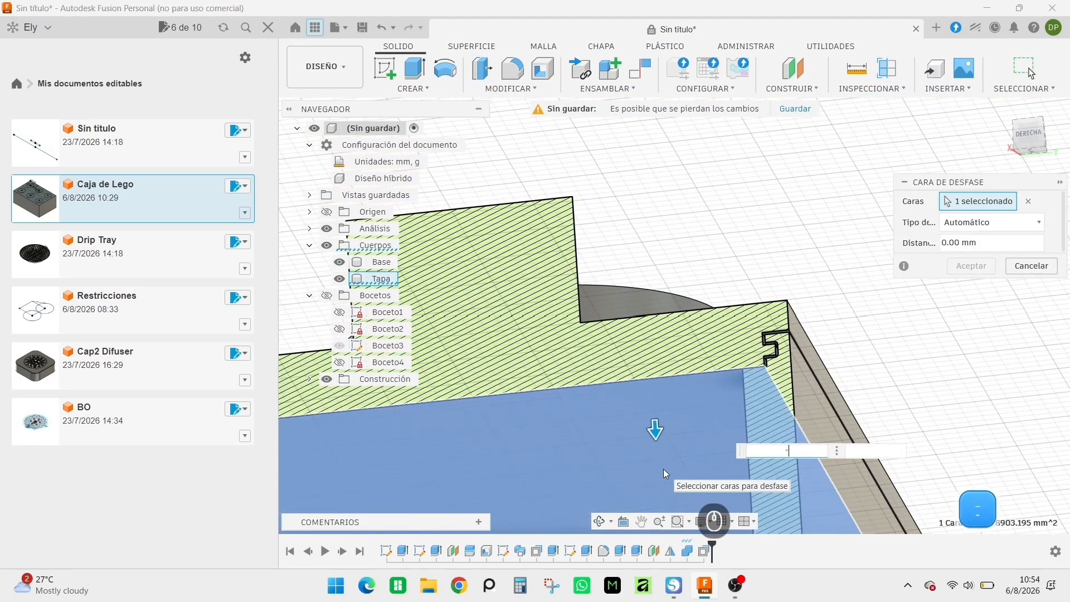
pyautogui.write('0.15')
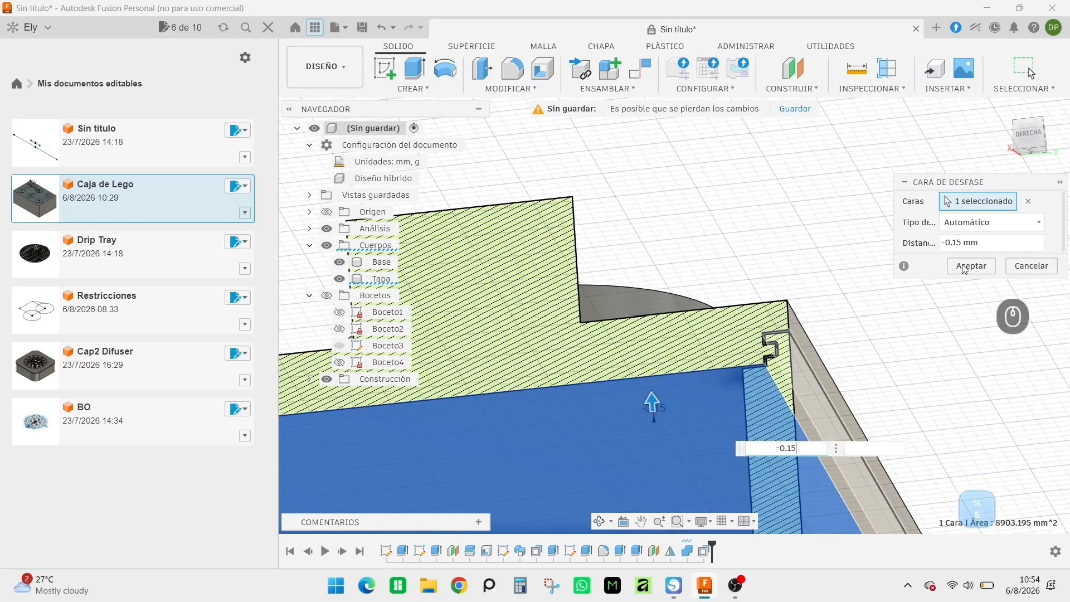
pyautogui.click(965, 270)
# - Inspect the lid joint at both side walls in the section view and hide the section analysis
pyautogui.scroll(-4, 774, 418)
pyautogui.keyDown('shift'); pyautogui.moveTo(765, 444); pyautogui.dragTo(730, 478, button='middle'); pyautogui.keyUp('shift')
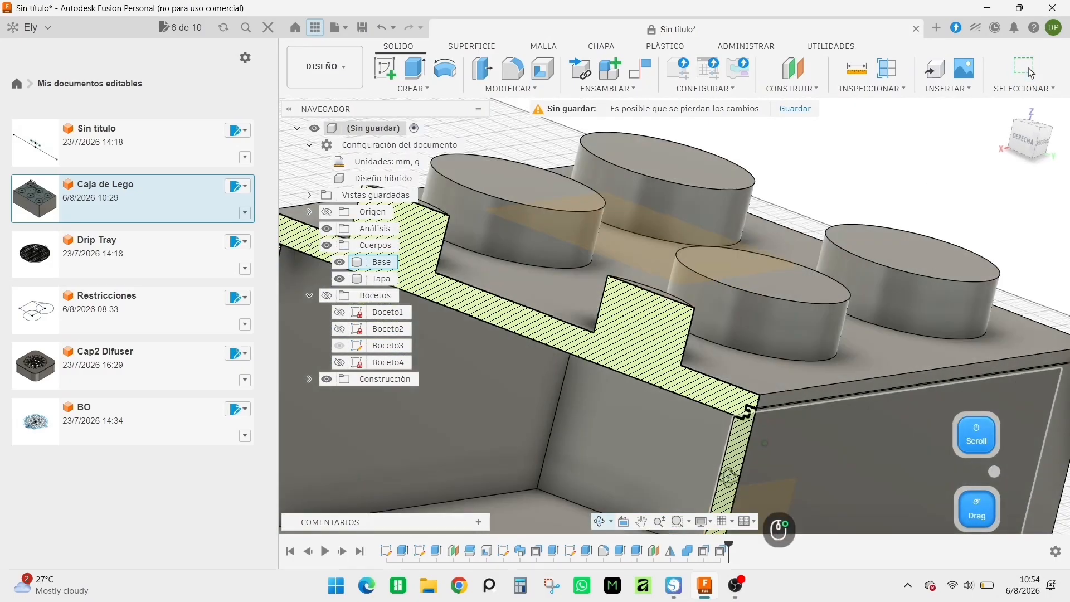
pyautogui.moveTo(729, 478); pyautogui.dragTo(854, 476, button='right')
pyautogui.scroll(-3, 854, 476)
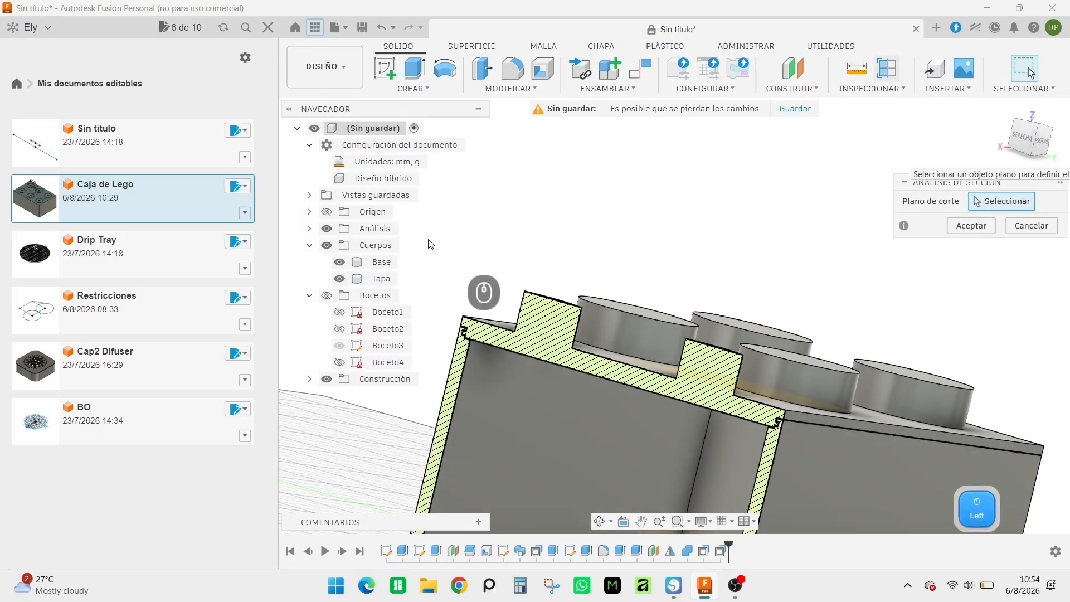
pyautogui.click(326, 229)
pyautogui.scroll(-3, 735, 405)
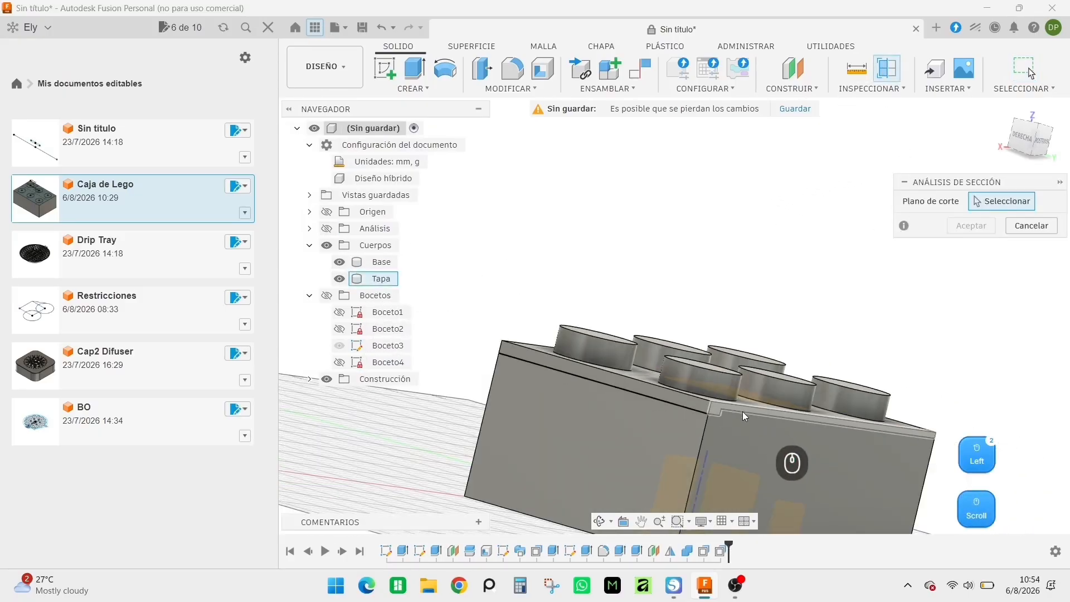
# - Cancel the new section analysis and hide the existing one so the complete box is shown
pyautogui.moveTo(708, 461); pyautogui.dragTo(651, 426, button='right')
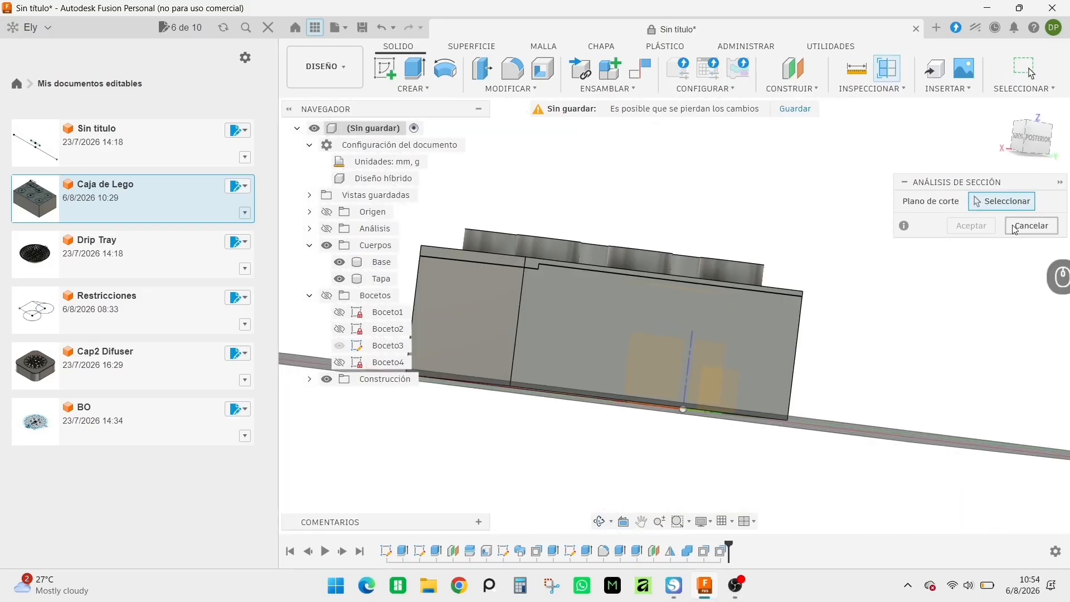
pyautogui.click(1014, 230)
pyautogui.moveTo(943, 339); pyautogui.dragTo(932, 378, button='right')
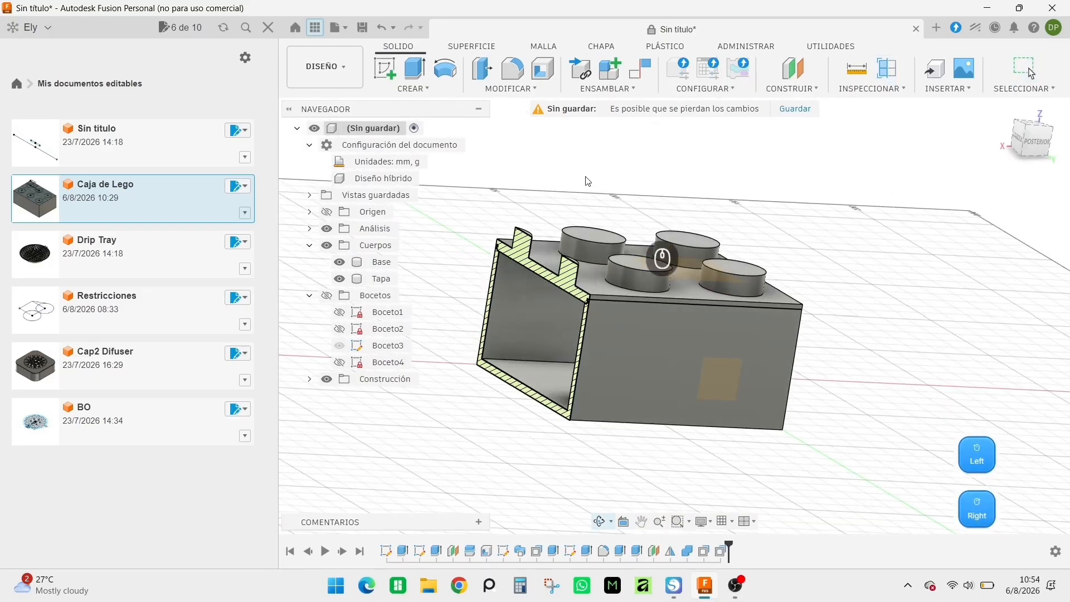
pyautogui.click(327, 228)
pyautogui.moveTo(625, 320); pyautogui.dragTo(831, 342, button='right')
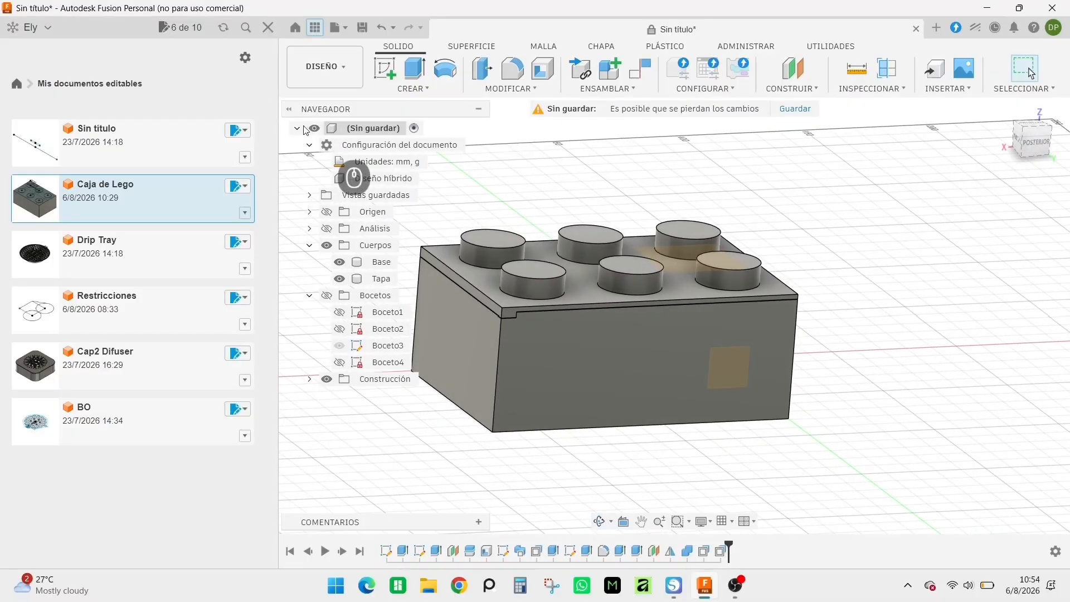
# - Send the whole design, base and lid together, to Bambu Studio for 3D printing as a binary STL in millimetres
pyautogui.click(332, 29)
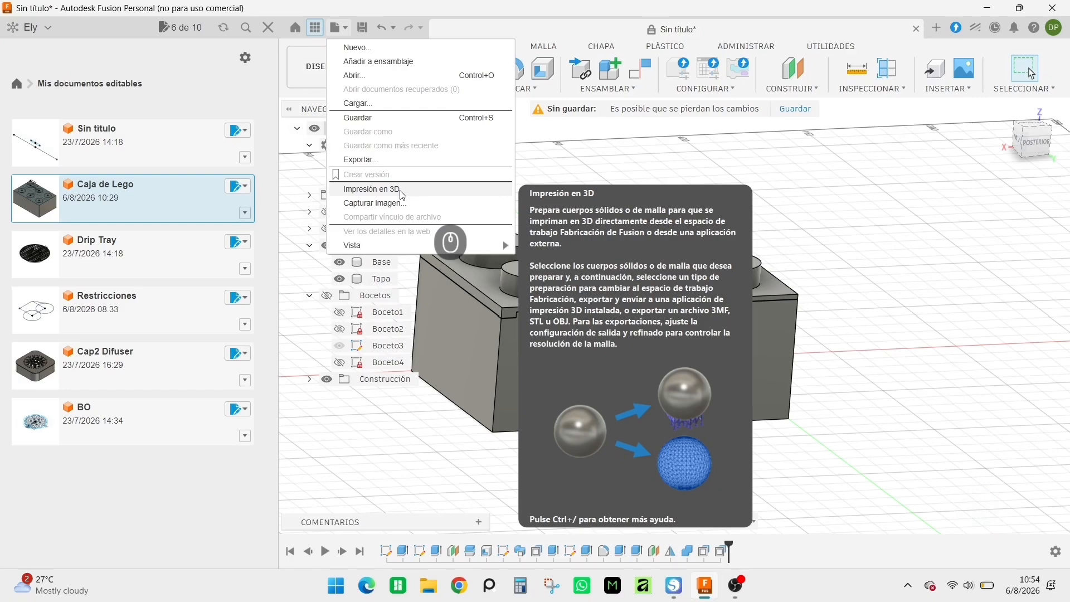
pyautogui.click(400, 190)
pyautogui.click(652, 274)
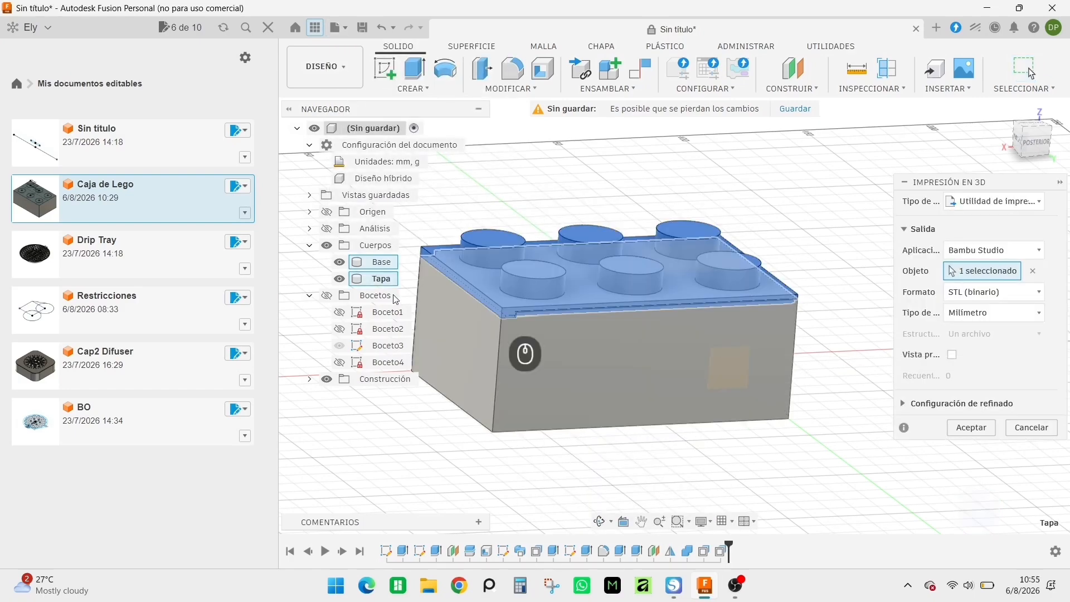
pyautogui.click(372, 129)
pyautogui.click(989, 434)
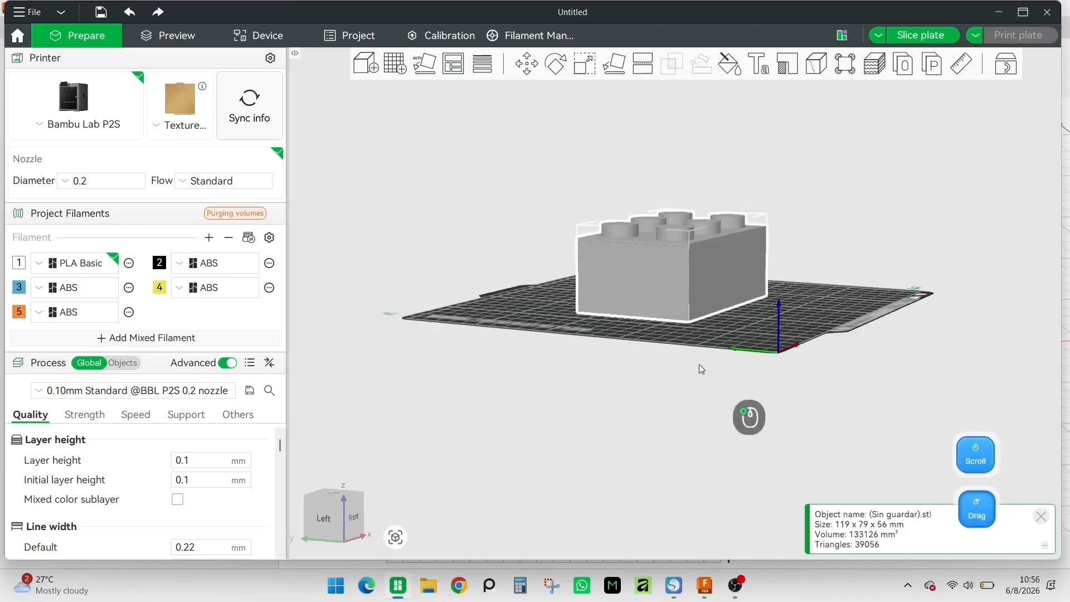
# - Split the imported STL model into separate base and lid objects on the build plate
pyautogui.moveTo(697, 365); pyautogui.dragTo(693, 371)
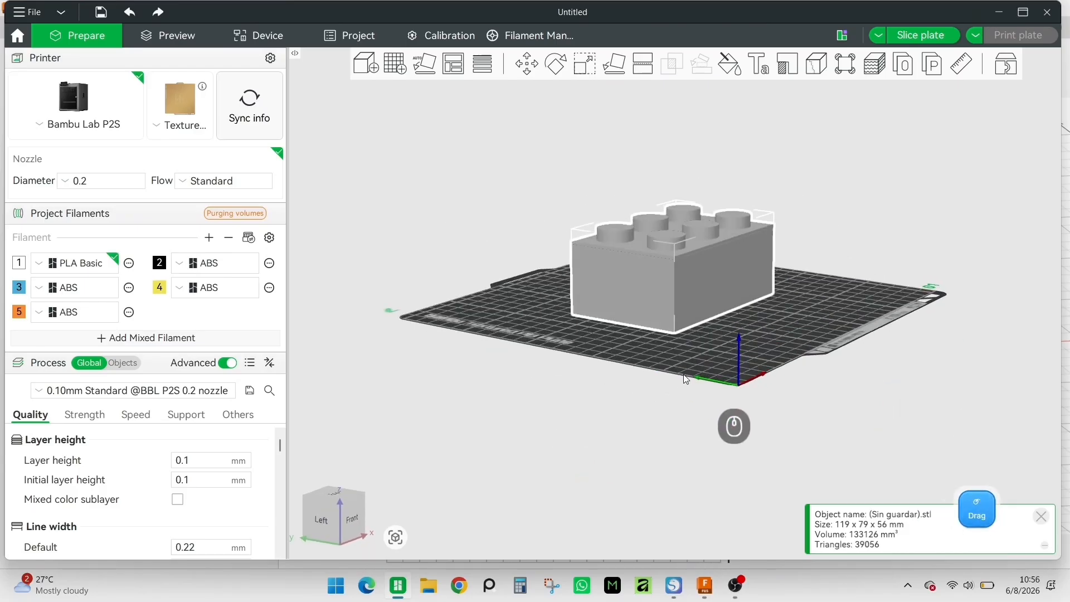
pyautogui.click(917, 71)
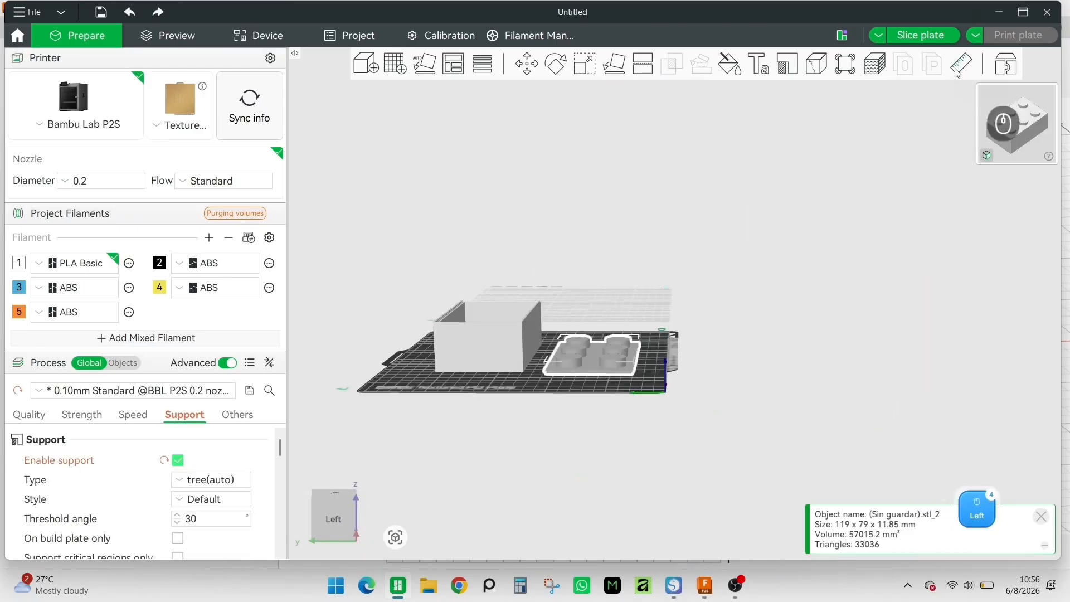
# - Slice the plate with the 0.4 mm nozzle, 0.16mm High Quality preset and tree(auto) supports, and inspect the sliced base and lid
pyautogui.click(926, 41)
pyautogui.hotkey('ctrl', 'r')
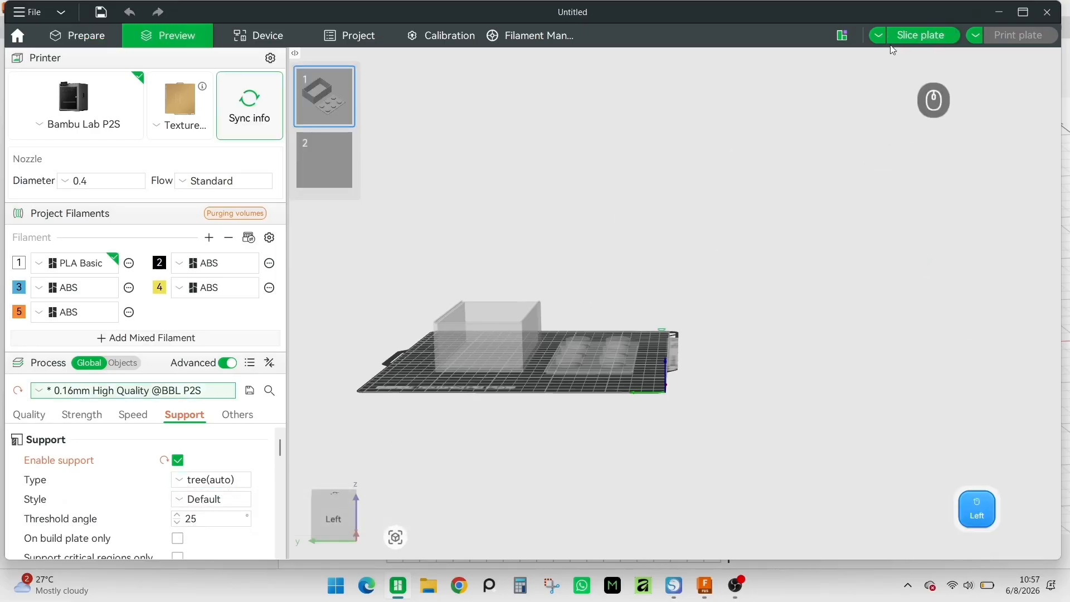
pyautogui.click(894, 38)
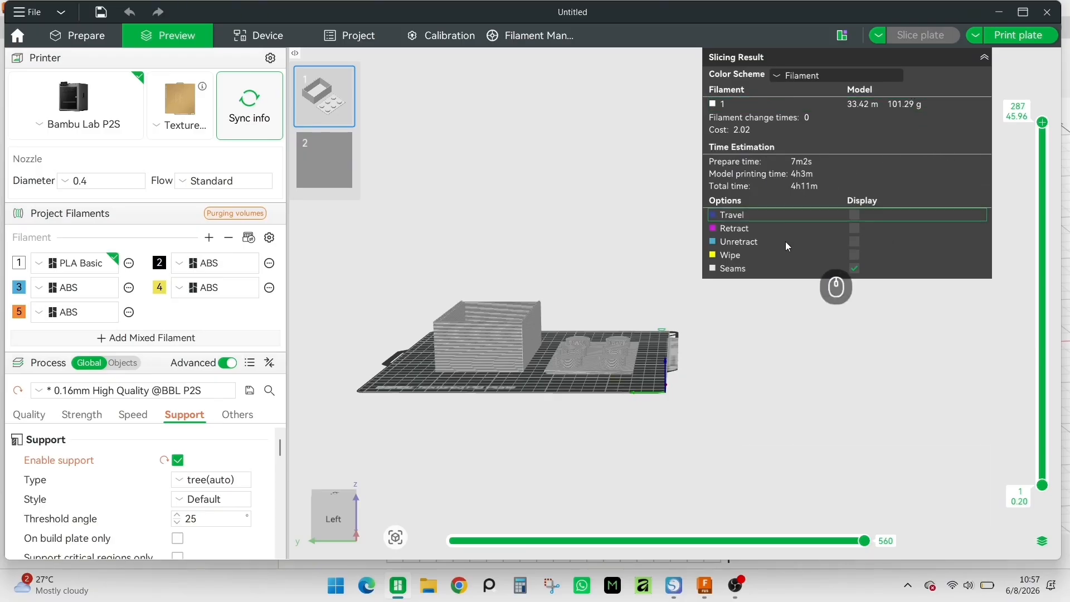
pyautogui.moveTo(743, 320); pyautogui.dragTo(755, 342)
pyautogui.scroll(-2, 627, 355)
pyautogui.scroll(-2, 607, 345)
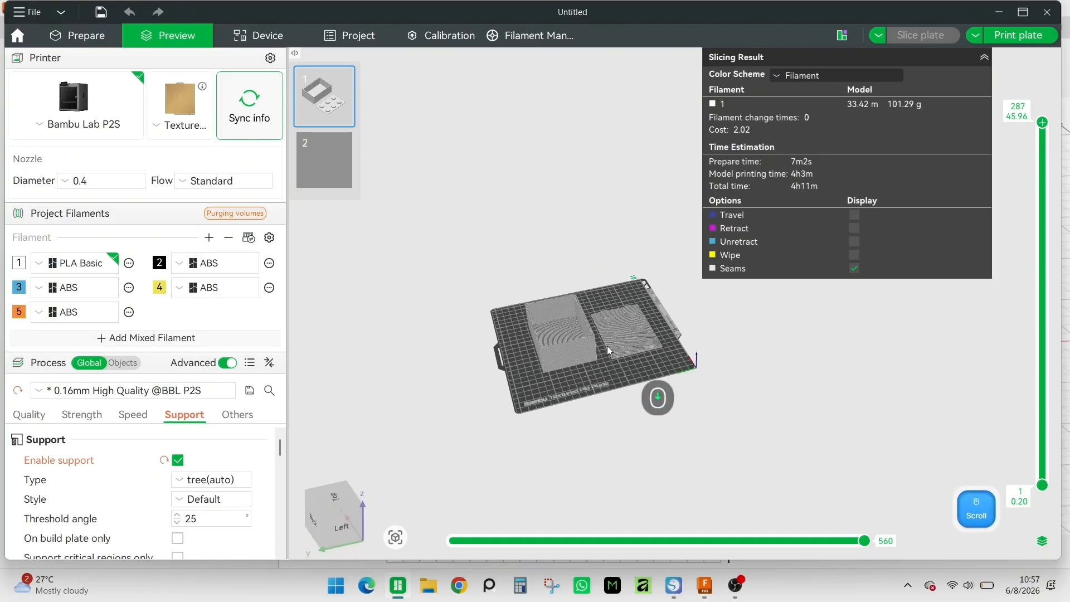
pyautogui.scroll(5, 607, 344)
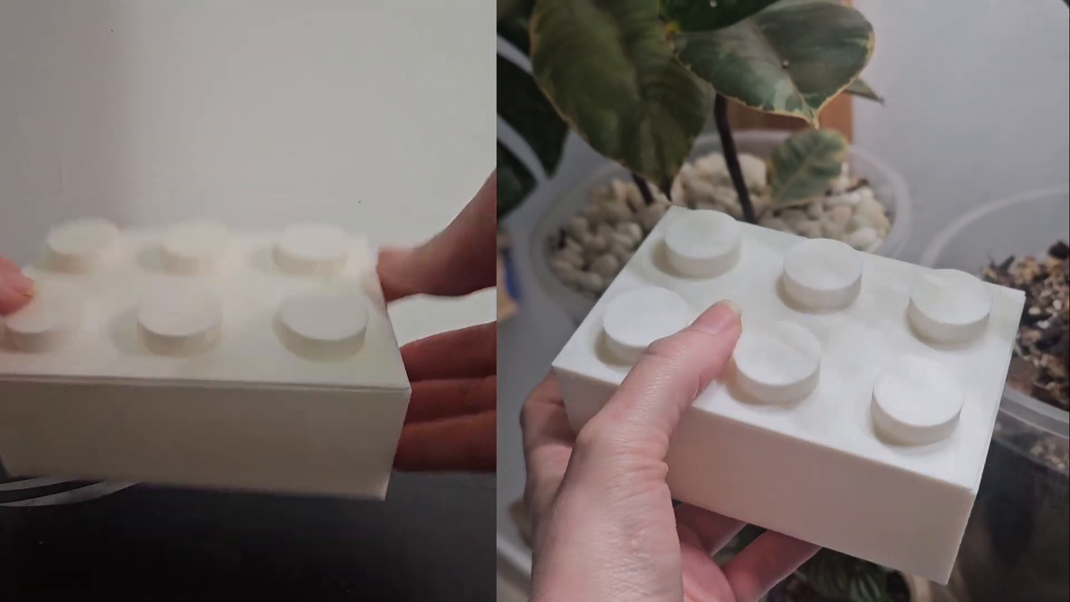